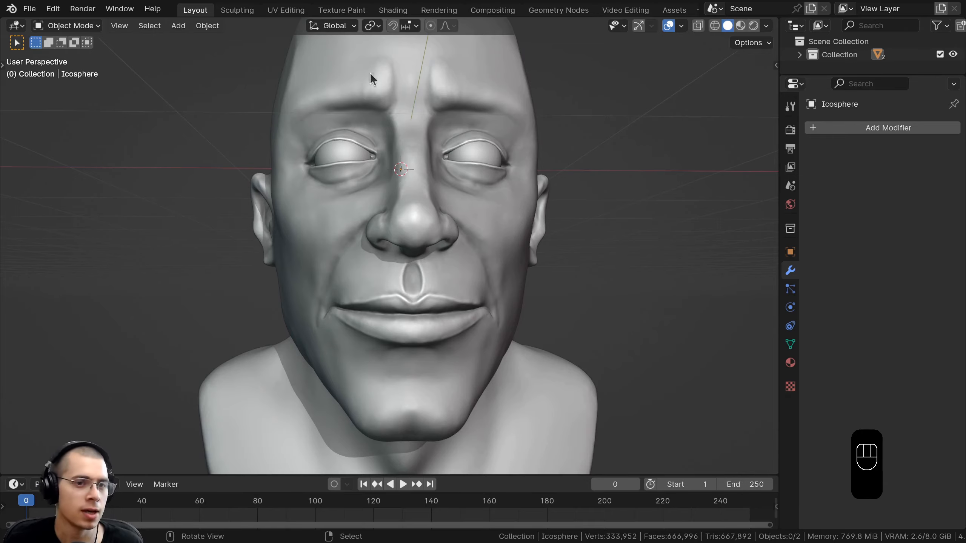
- Select the head bust and switch it to Vertex Paint mode
scroll(621, 103, down, 2)
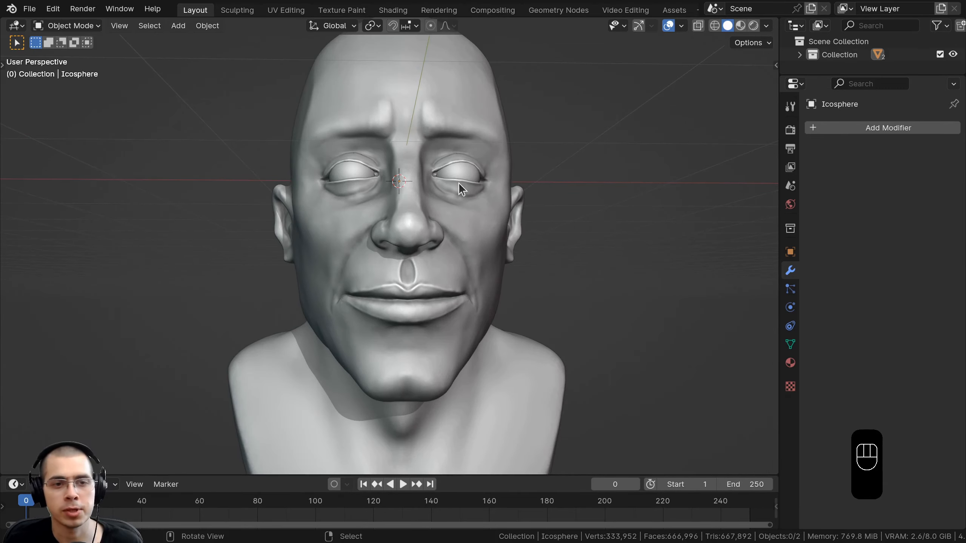
middle_drag(438, 206, 356, 193)
scroll(485, 286, down, 2)
mouse_move(485, 287)
middle_down()
mouse_move(493, 282)
mouse_move(462, 289)
mouse_move(513, 302)
mouse_move(475, 306)
middle_up()
scroll(467, 292, up, 2)
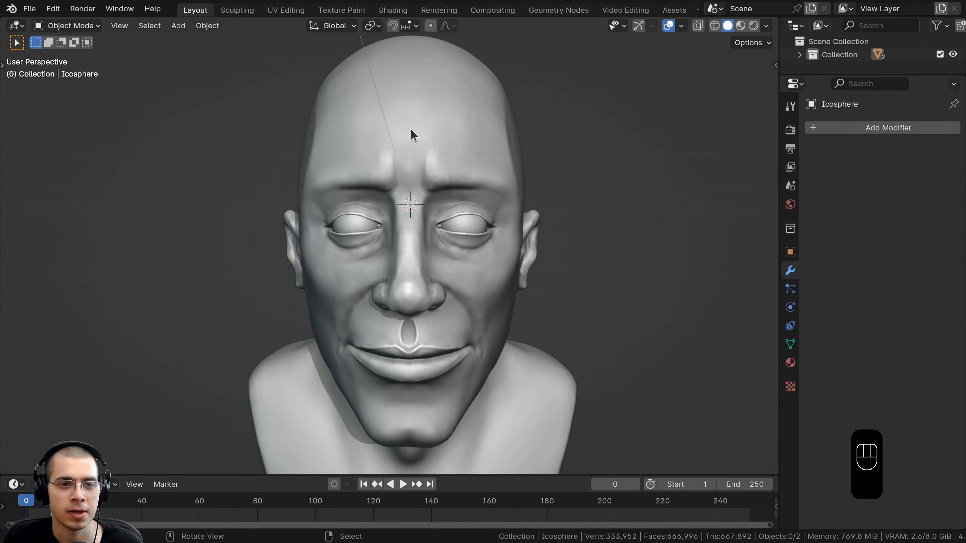
click(411, 129)
middle_drag(411, 128, 434, 137)
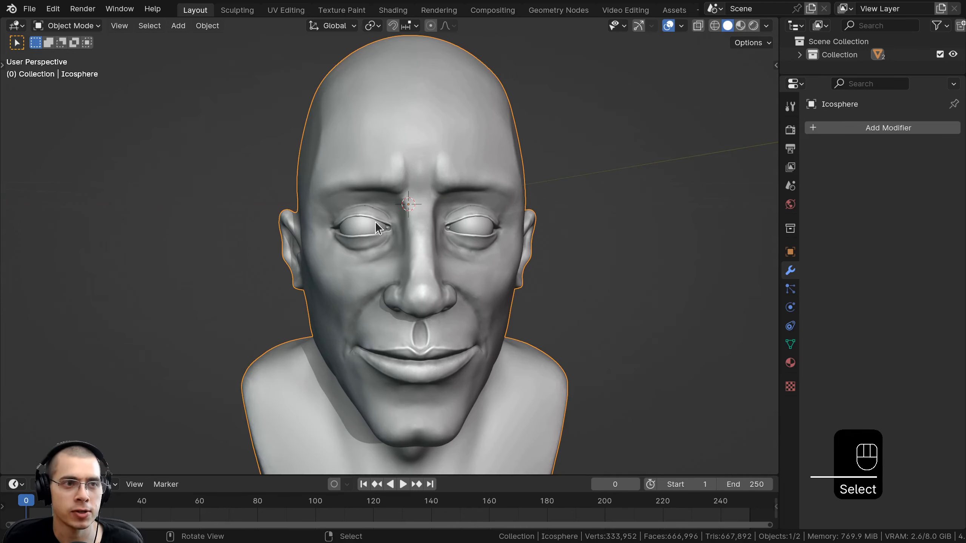
click(69, 27)
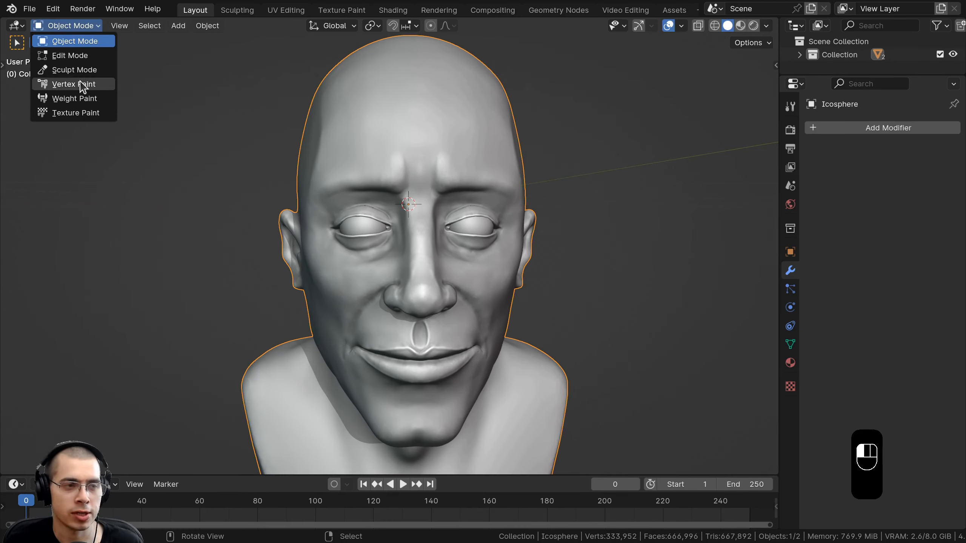
click(60, 85)
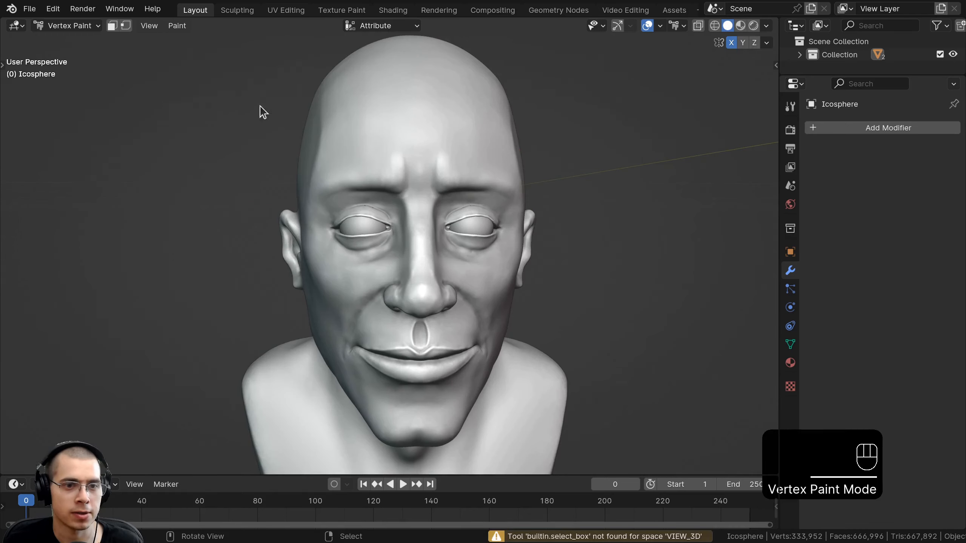
- Show the vertex painting tools and activate the Draw brush
middle_drag(259, 104, 170, 135)
key(t)
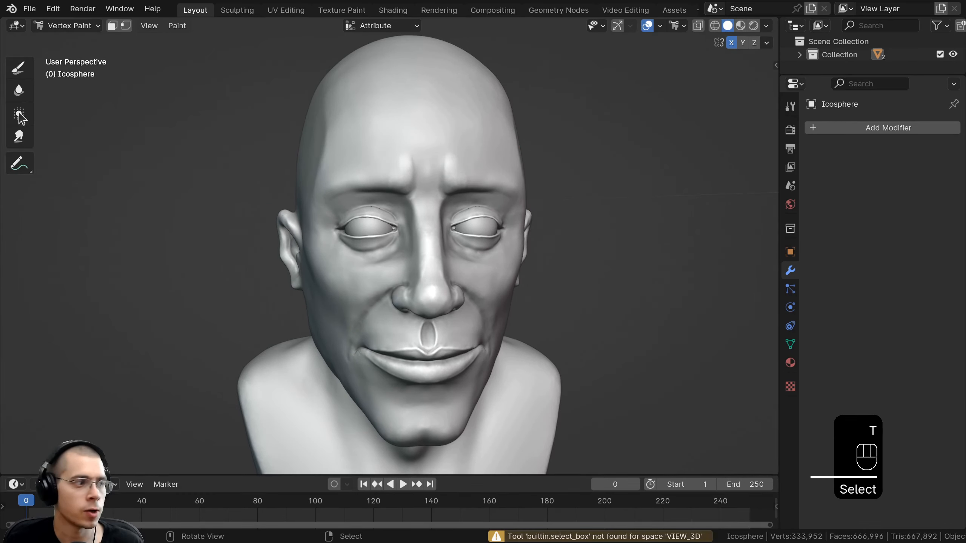
click(19, 71)
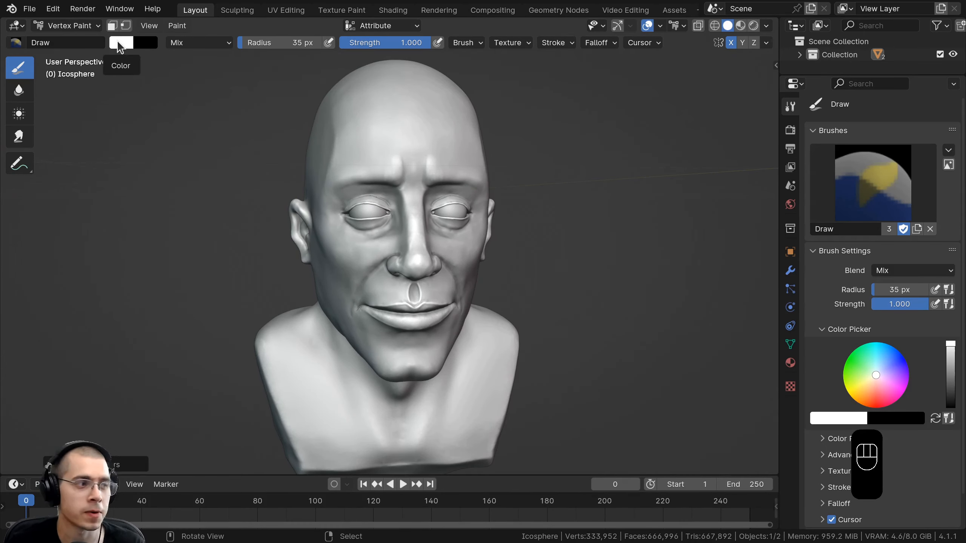
- Set the brush colour to a light brown skin tone through its hex value and fill the whole bust with Set Vertex Colors
click(121, 43)
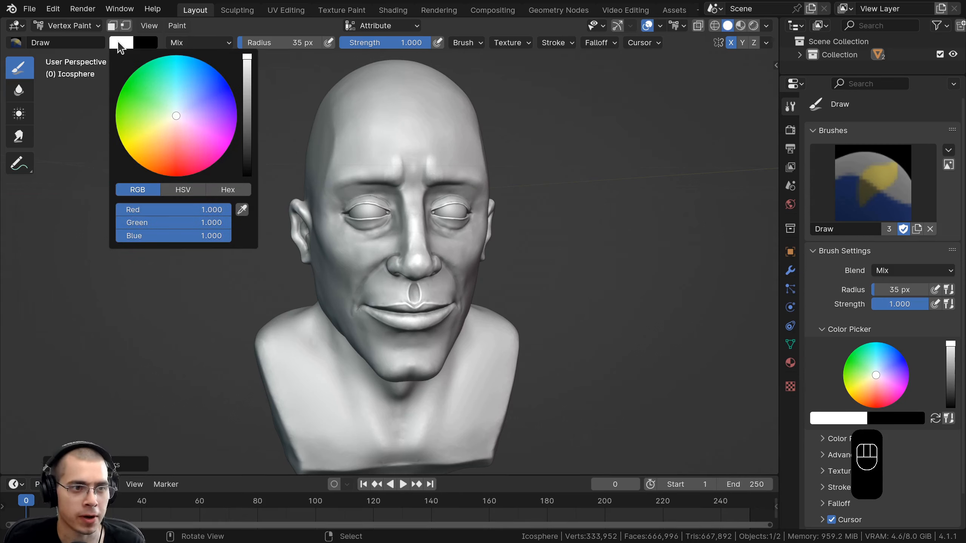
click(221, 190)
click(167, 211)
text([0.3762)
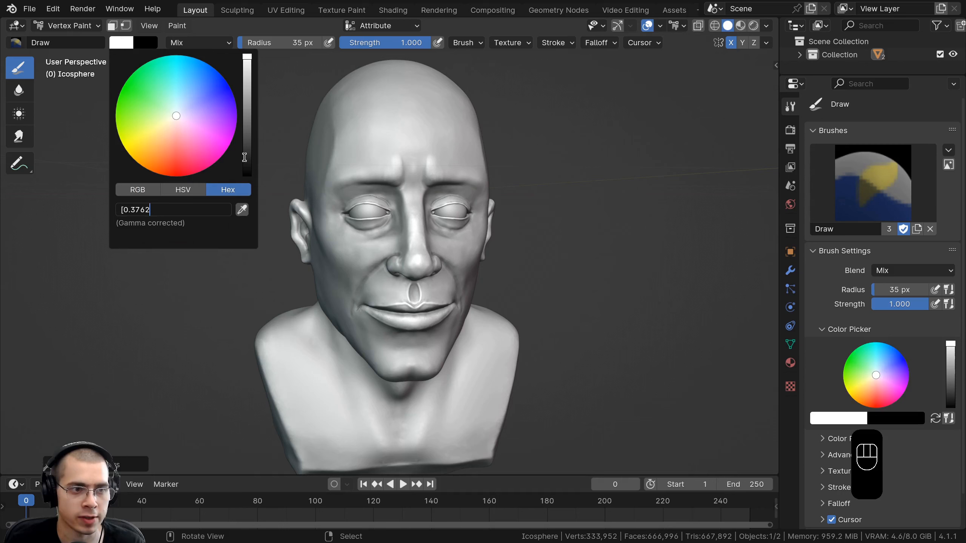
key(Return)
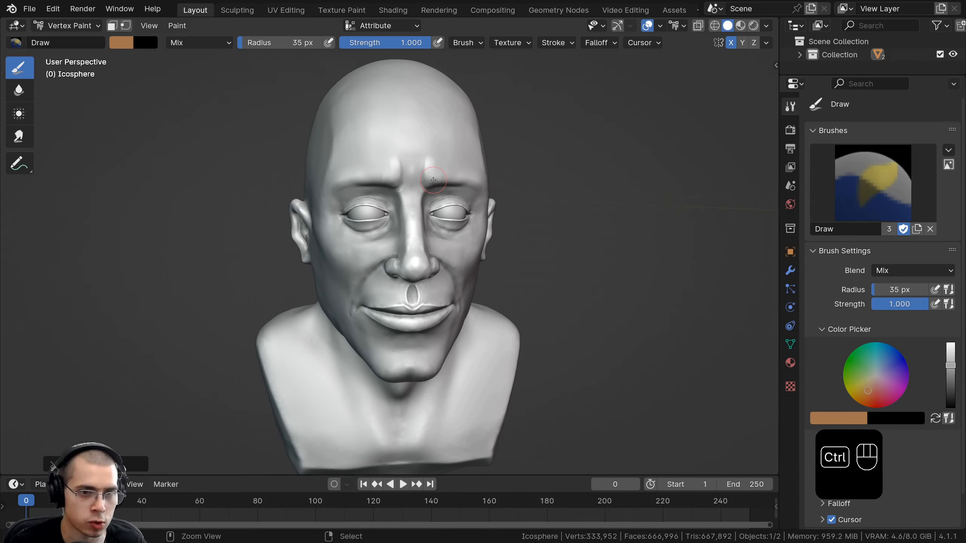
key(ctrl+x)
click(180, 27)
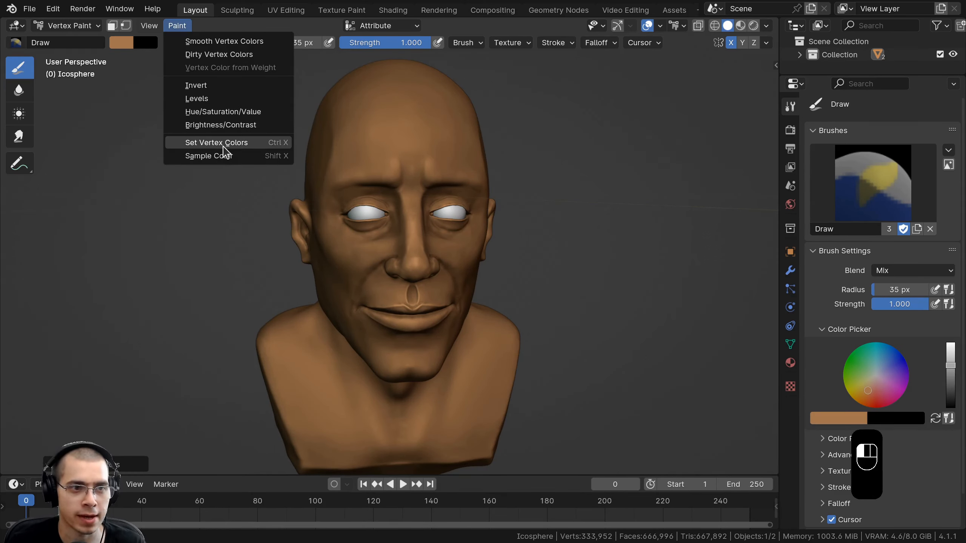
- Change the Draw brush colour to a darker reddish brown by pasting a copied colour
mouse_move(502, 196)
middle_down()
mouse_move(455, 202)
mouse_move(504, 197)
mouse_move(513, 209)
mouse_move(464, 173)
middle_up()
scroll(504, 197, up, 1)
scroll(464, 173, up, 1)
shift+middle_drag(419, 291, 416, 288)
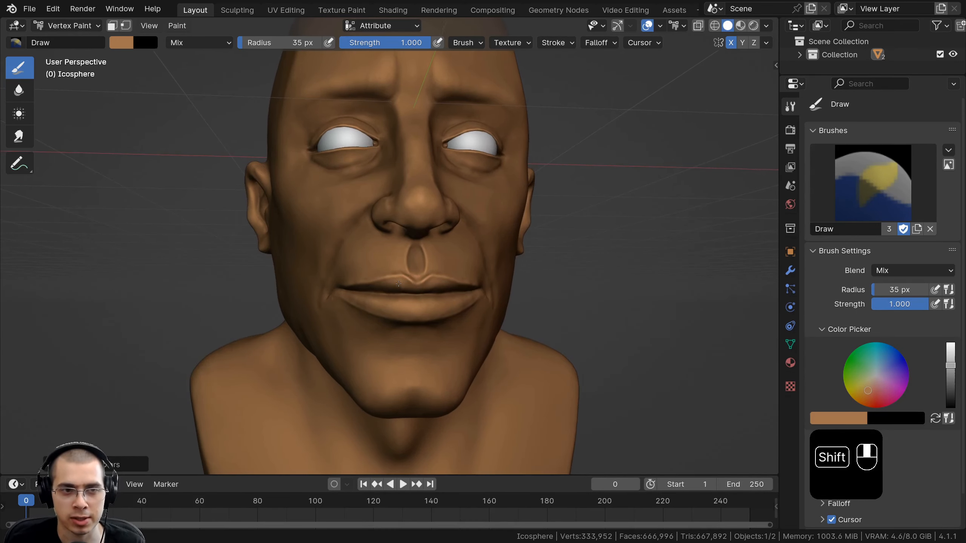
key(ctrl+v)
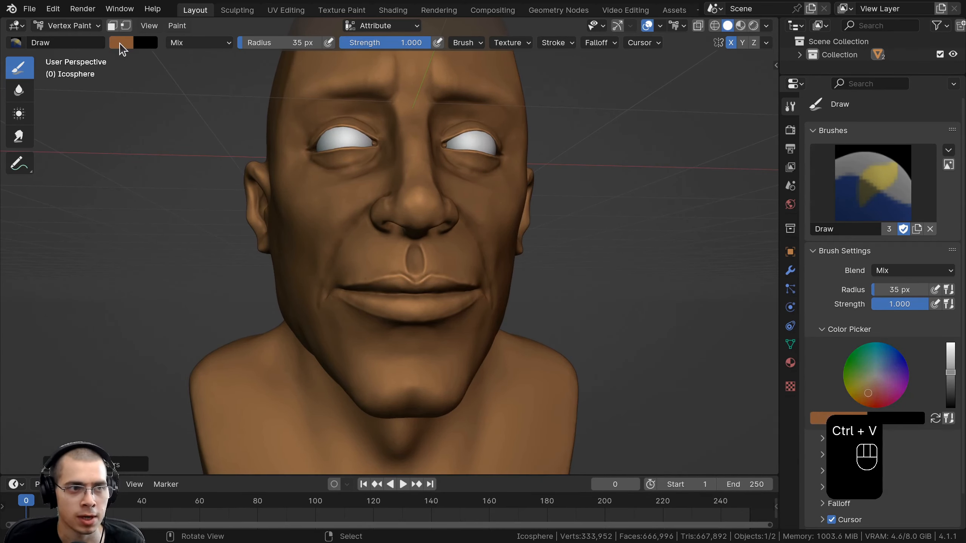
click(125, 45)
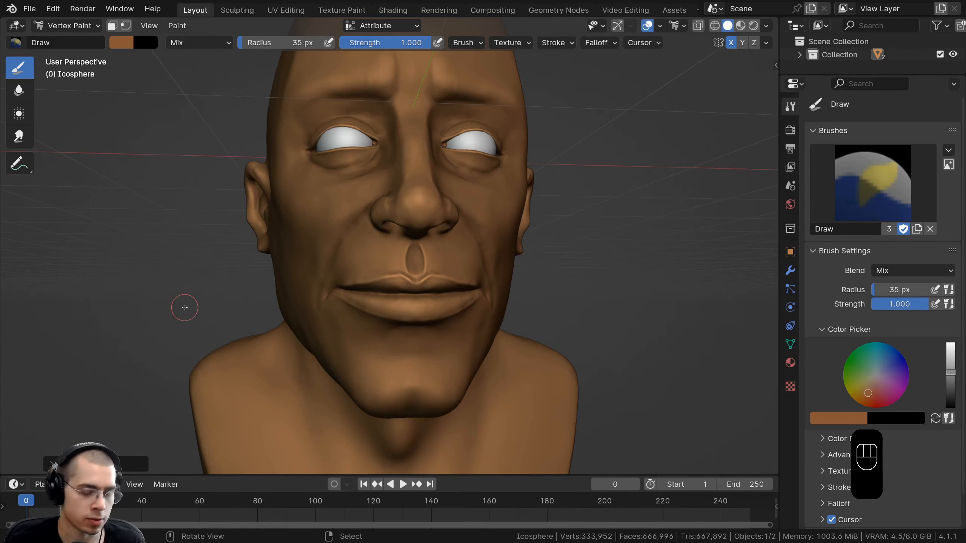
- Paint the upper lip reddish brown from the centre outward, using the Draw brush with X symmetry
middle_drag(454, 262, 489, 207)
ctrl+middle_drag(490, 253, 428, 191)
mouse_move(428, 191)
shift+middle_down()
mouse_move(401, 224)
mouse_move(411, 199)
shift+middle_up()
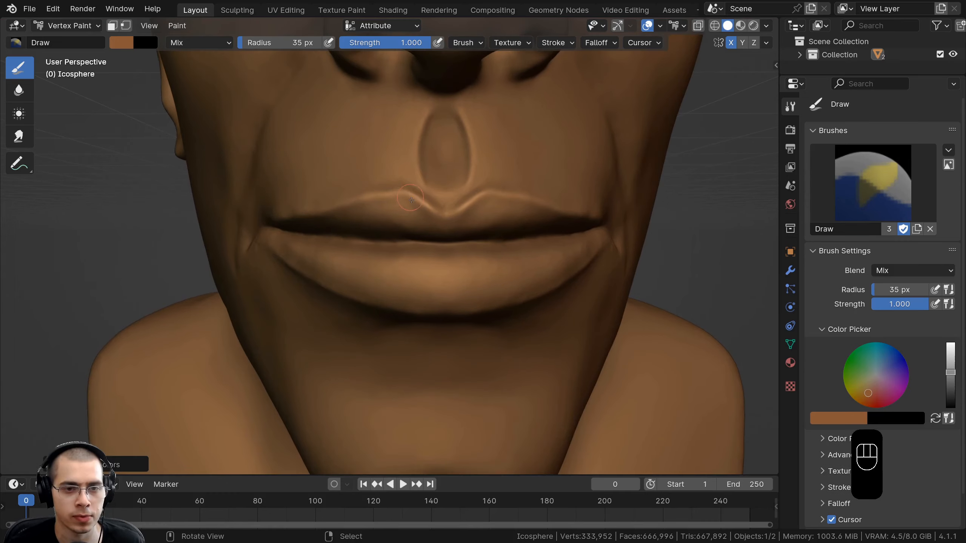
mouse_move(404, 203)
mouse_down()
mouse_move(479, 201)
mouse_move(422, 217)
mouse_move(450, 222)
mouse_up()
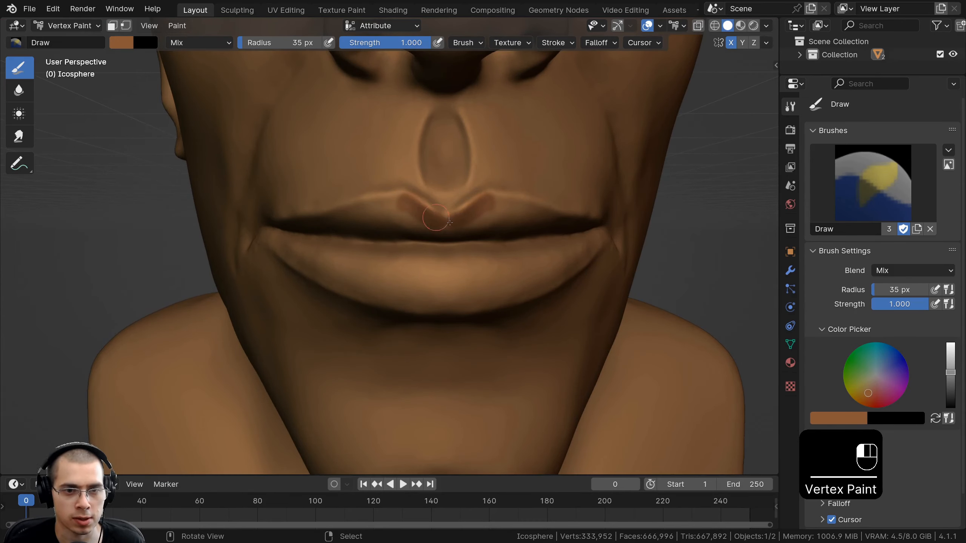
drag(404, 201, 355, 205)
- Paint the middle of the lower lip reddish brown, keeping the Draw brush selected
mouse_move(376, 206)
middle_down()
mouse_move(471, 212)
mouse_move(415, 240)
mouse_move(392, 235)
middle_up()
mouse_move(436, 241)
mouse_down()
mouse_move(470, 246)
mouse_move(410, 227)
mouse_up()
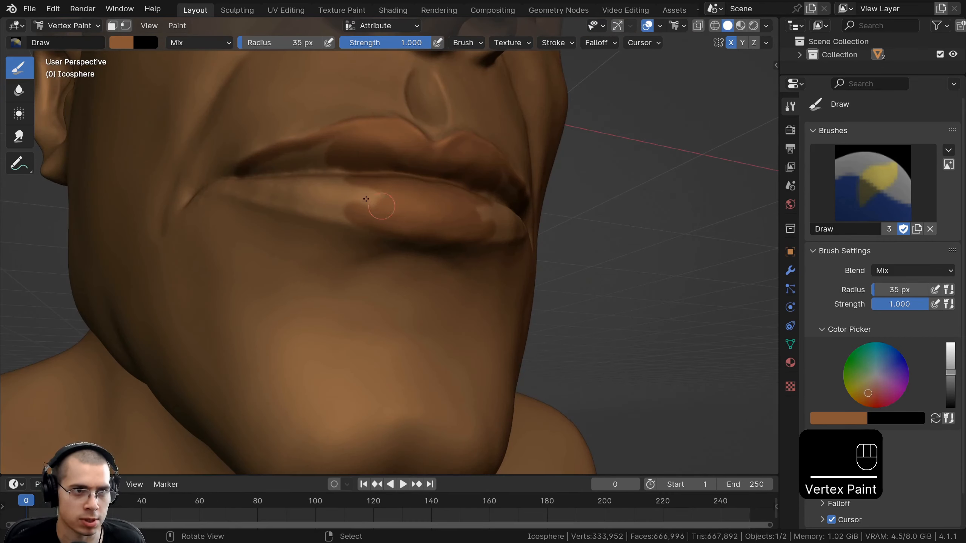
click(366, 200)
click(16, 42)
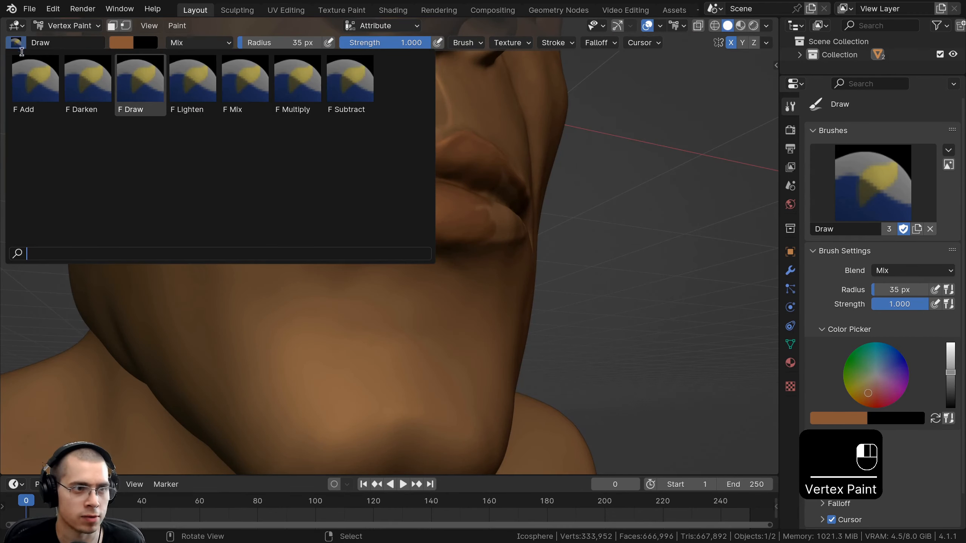
click(138, 82)
drag(376, 194, 318, 207)
- Extend the reddish brown paint along the lower lip to the corners of the mouth
mouse_move(323, 213)
middle_down()
mouse_move(405, 233)
mouse_move(445, 220)
middle_up()
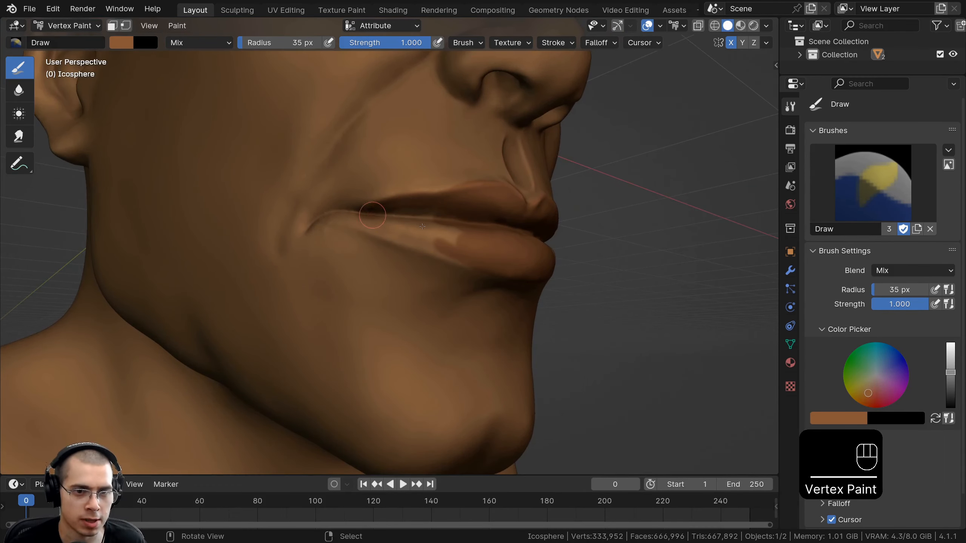
drag(420, 247, 506, 266)
ctrl+middle_drag(373, 225, 331, 198)
middle_drag(392, 226, 334, 228)
ctrl+middle_drag(335, 228, 335, 258)
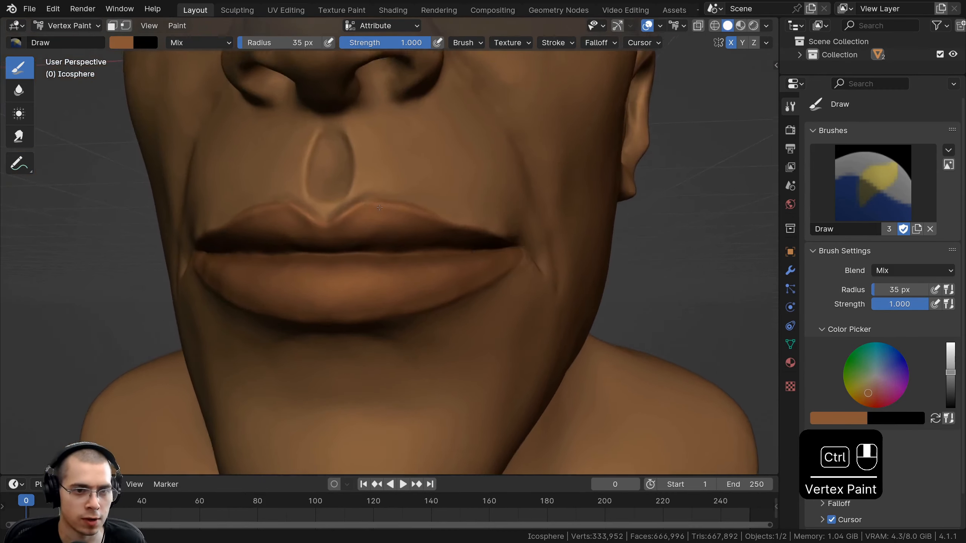
middle_drag(388, 243, 323, 232)
ctrl+middle_drag(323, 232, 308, 196)
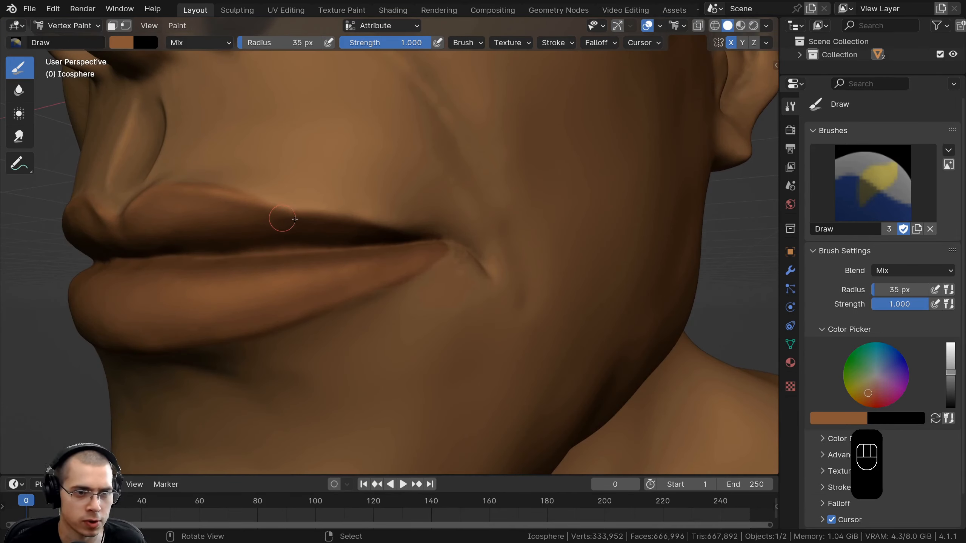
- Paint the small fleshy inner corner of the eye with the reddish brown Draw brush
ctrl+middle_drag(443, 241, 406, 267)
middle_drag(388, 244, 425, 267)
ctrl+middle_drag(381, 258, 381, 220)
shift+middle_drag(380, 221, 368, 187)
shift+middle_drag(368, 186, 365, 281)
ctrl+middle_drag(365, 281, 363, 211)
shift+middle_drag(365, 262, 367, 221)
ctrl+middle_drag(373, 289, 376, 245)
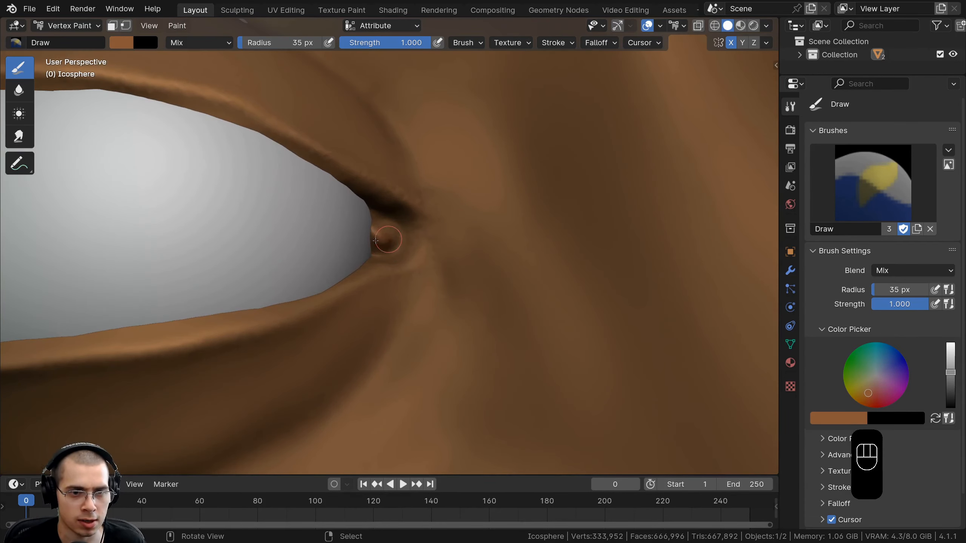
drag(375, 240, 393, 239)
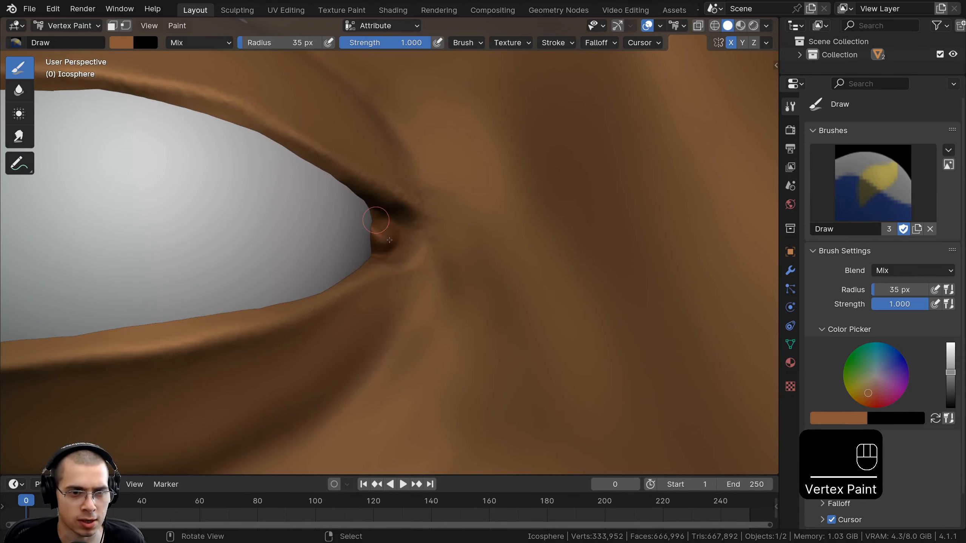
mouse_move(389, 240)
ctrl+middle_down()
mouse_move(391, 323)
mouse_move(394, 240)
ctrl+middle_up()
mouse_move(393, 240)
middle_down()
mouse_move(372, 209)
mouse_move(376, 84)
middle_up()
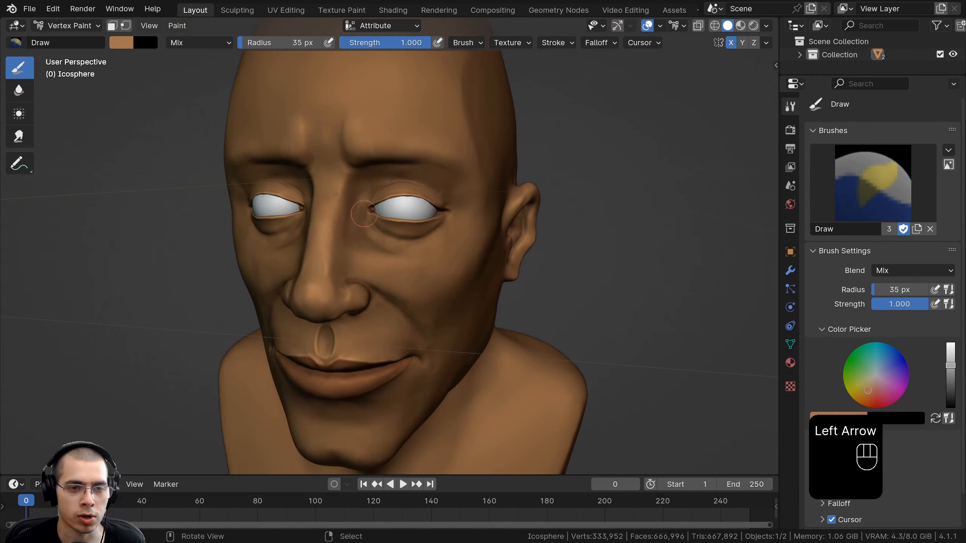
- Inspect the painted eyelids up close and switch the head from Vertex Paint back to Object Mode
mouse_move(388, 259)
middle_down()
mouse_move(519, 172)
mouse_move(615, 127)
middle_up()
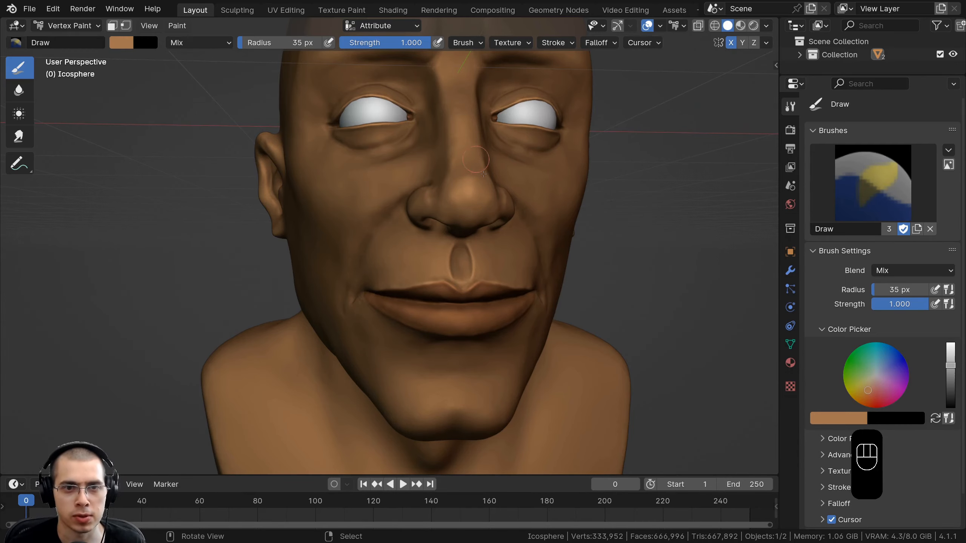
ctrl+middle_drag(483, 174, 498, 247)
ctrl+middle_drag(498, 247, 429, 177)
middle_drag(429, 177, 403, 220)
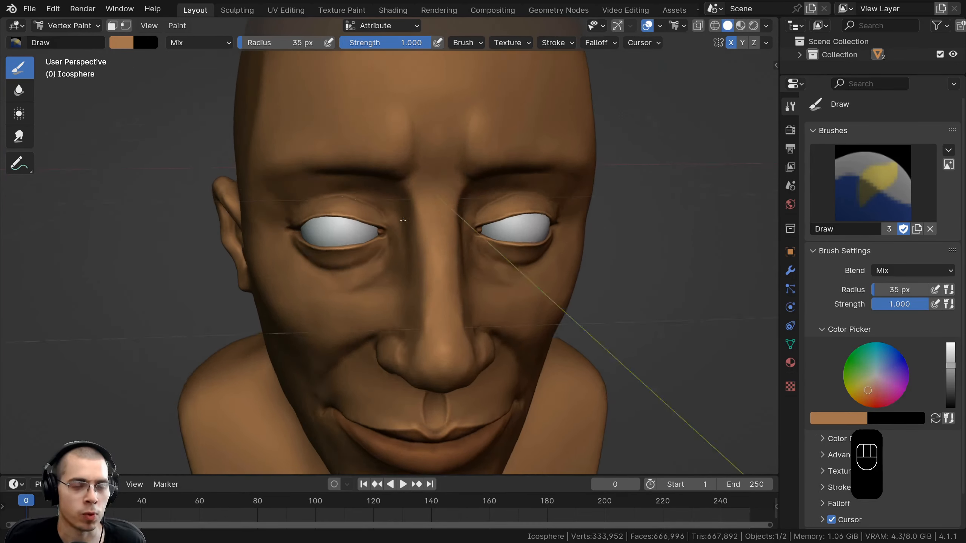
scroll(403, 220, up, 4)
scroll(320, 191, up, 3)
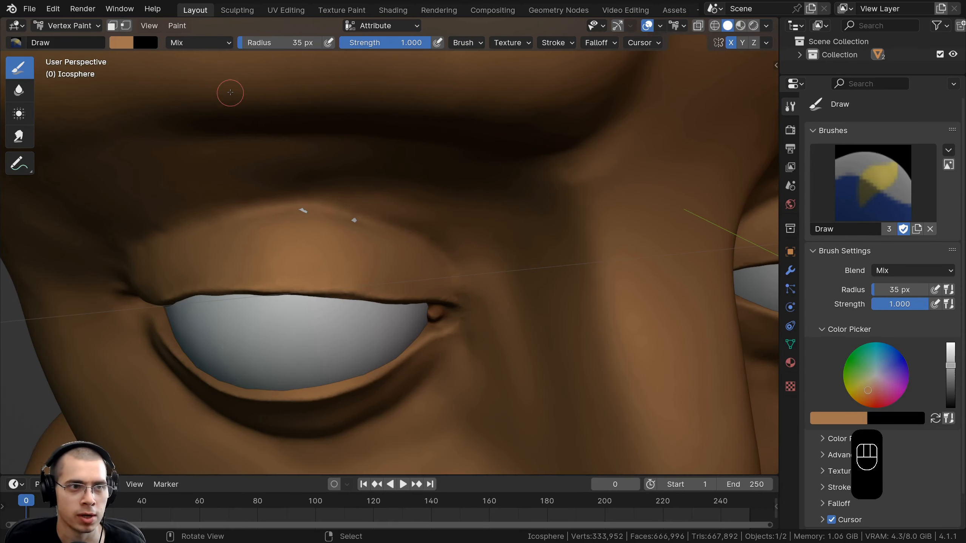
scroll(230, 92, down, 5)
click(67, 26)
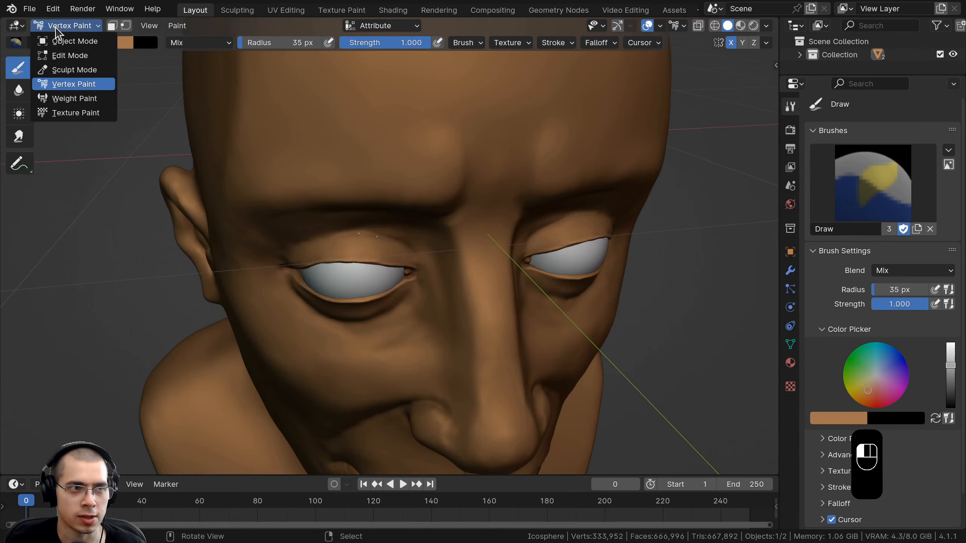
click(66, 41)
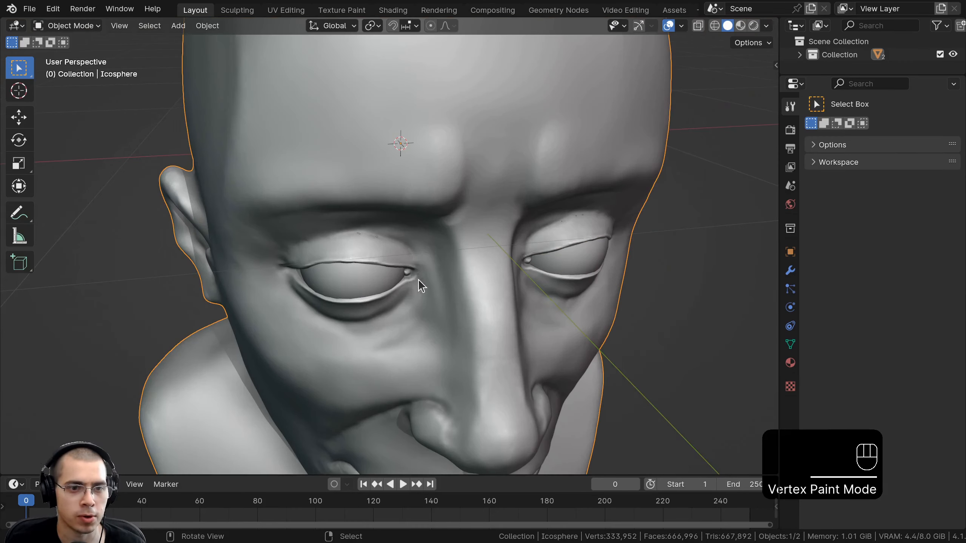
- Scale the eyeball mesh down to about 0.995 in Edit Mode so it no longer pokes through the eyelid, and return to Object Mode
scroll(395, 228, up, 3)
right_click(367, 182)
middle_drag(366, 183, 364, 201)
key(Tab)
shift+middle_drag(460, 216, 434, 235)
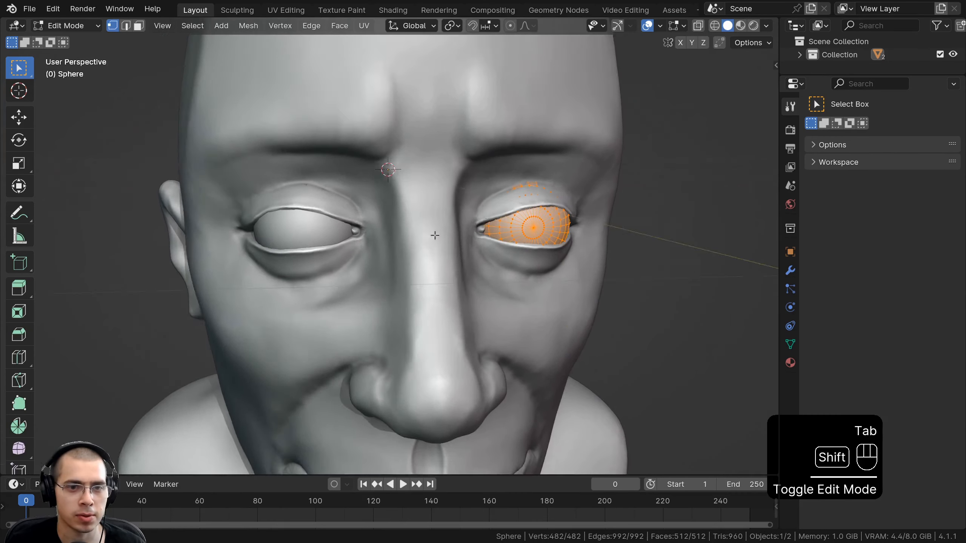
scroll(434, 235, up, 5)
shift+middle_drag(747, 222, 708, 238)
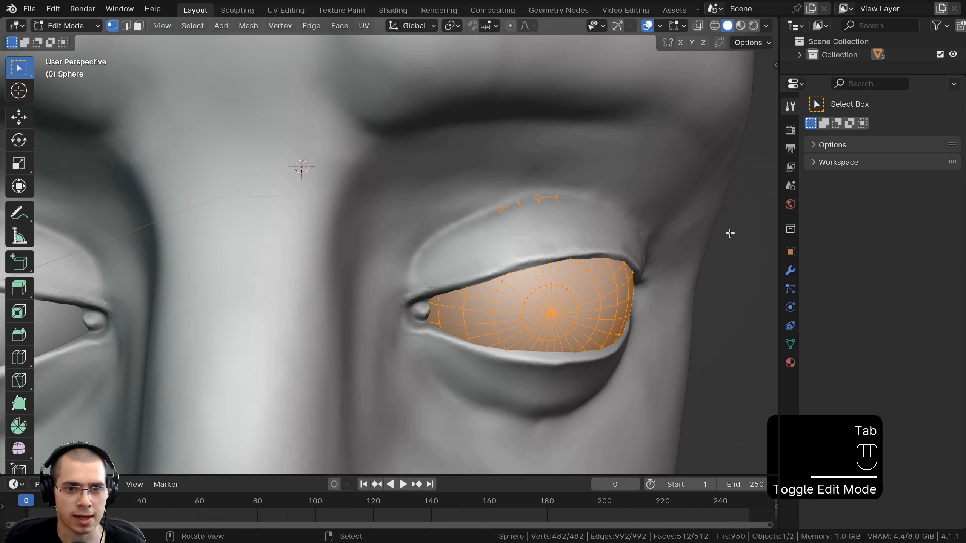
key(s)
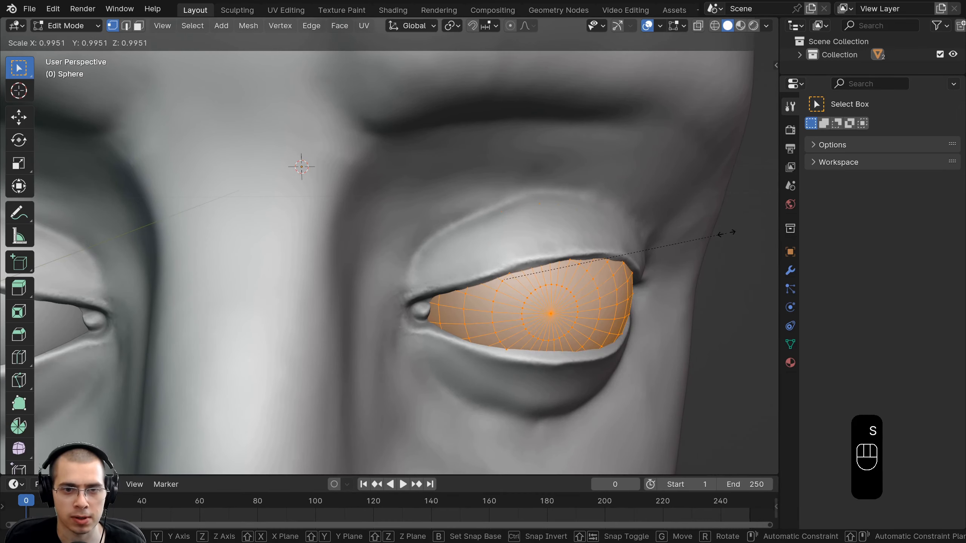
click(725, 233)
key(Tab)
- Deselect all objects and open the scene's Render Properties
scroll(551, 249, down, 7)
key(a)
middle_drag(528, 248, 536, 195)
scroll(543, 205, down, 2)
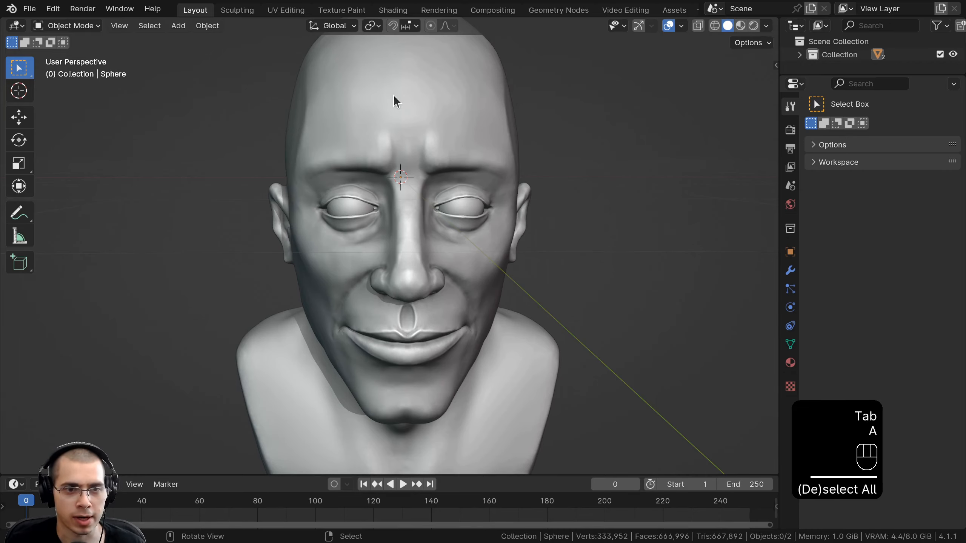
middle_drag(393, 95, 402, 96)
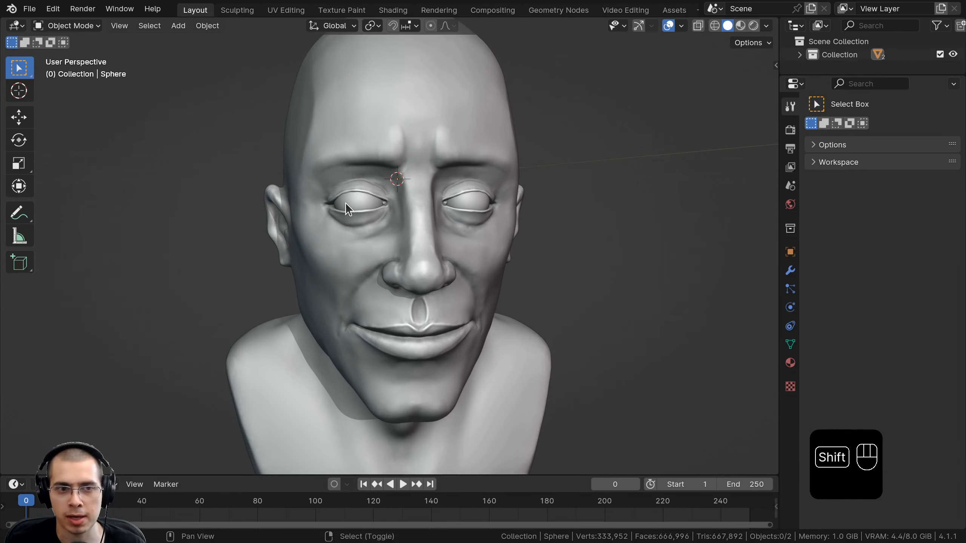
shift+middle_drag(345, 202, 344, 204)
click(790, 131)
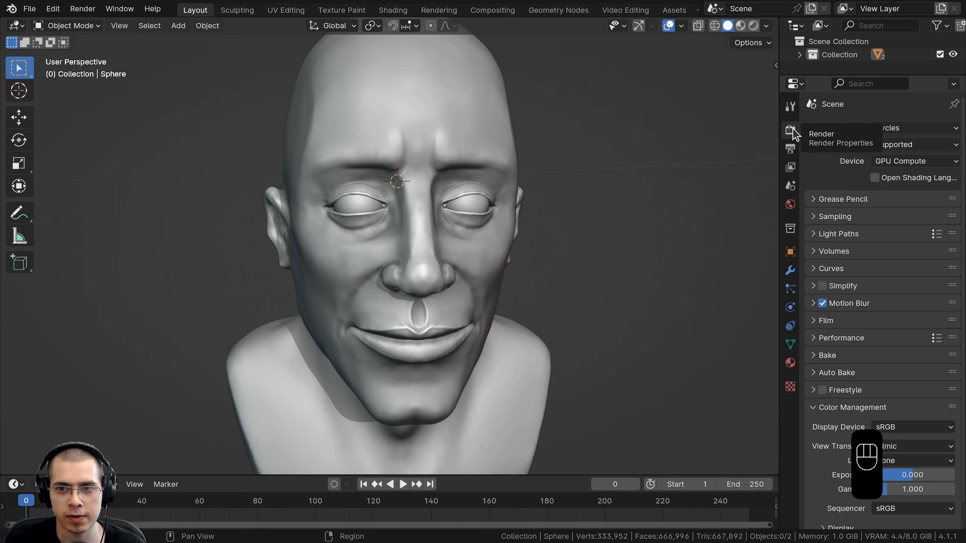
- Set the scene's render engine to Cycles
click(921, 129)
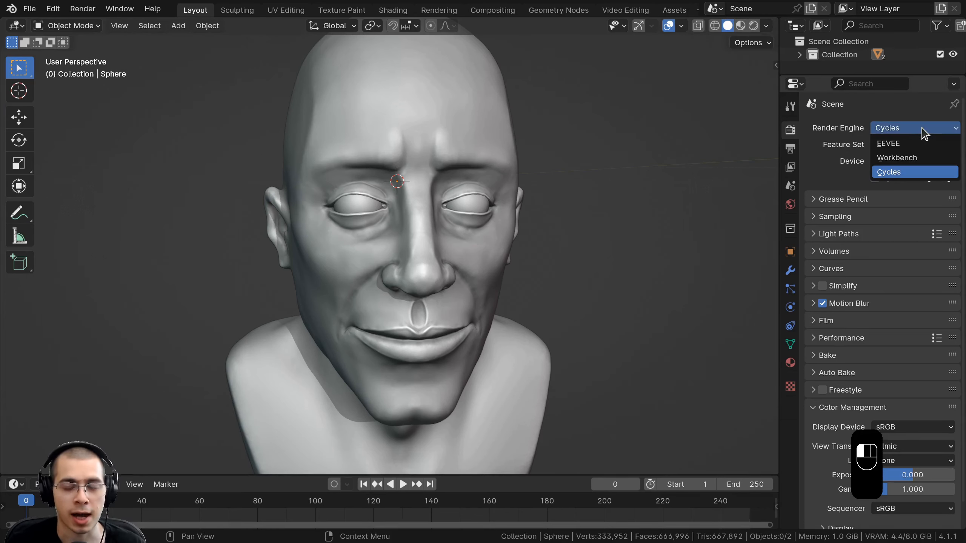
click(894, 174)
click(883, 128)
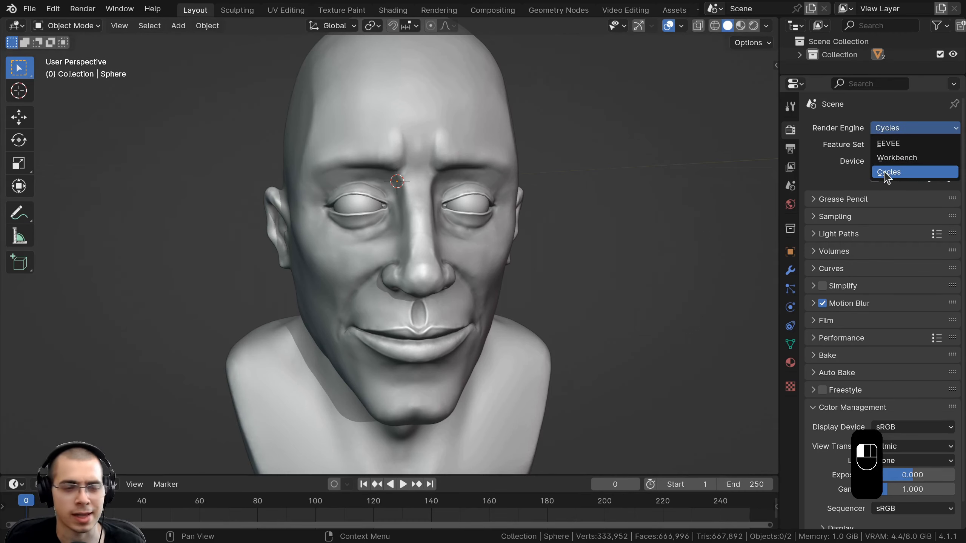
click(904, 172)
- Switch to the Shading workspace and display the head's viewport in Rendered shading
scroll(376, 403, down, 3)
mouse_move(377, 402)
middle_down()
mouse_move(548, 308)
mouse_move(434, 54)
middle_up()
scroll(435, 55, up, 2)
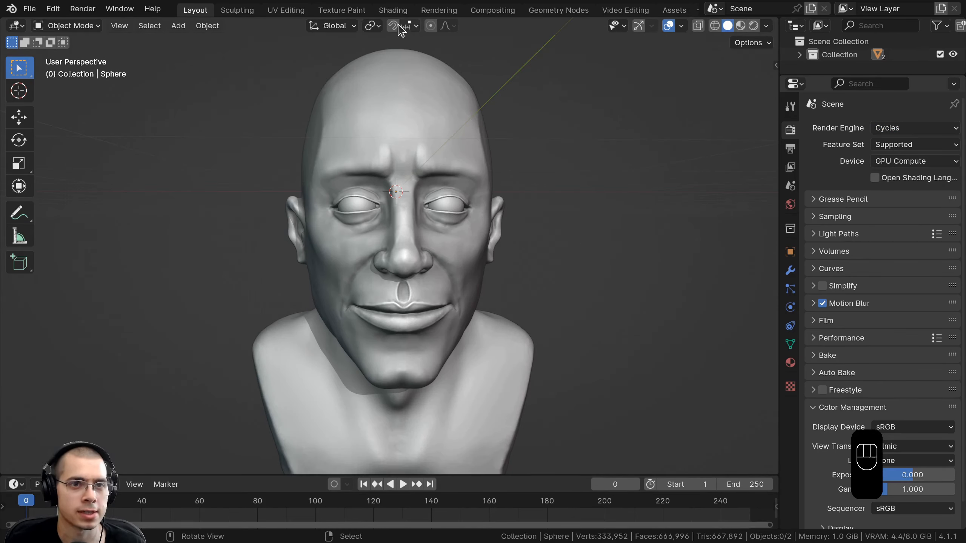
click(393, 10)
mouse_move(197, 327)
shift+middle_down()
mouse_move(212, 302)
mouse_move(216, 247)
shift+middle_up()
key(z)
click(210, 168)
scroll(219, 251, up, 3)
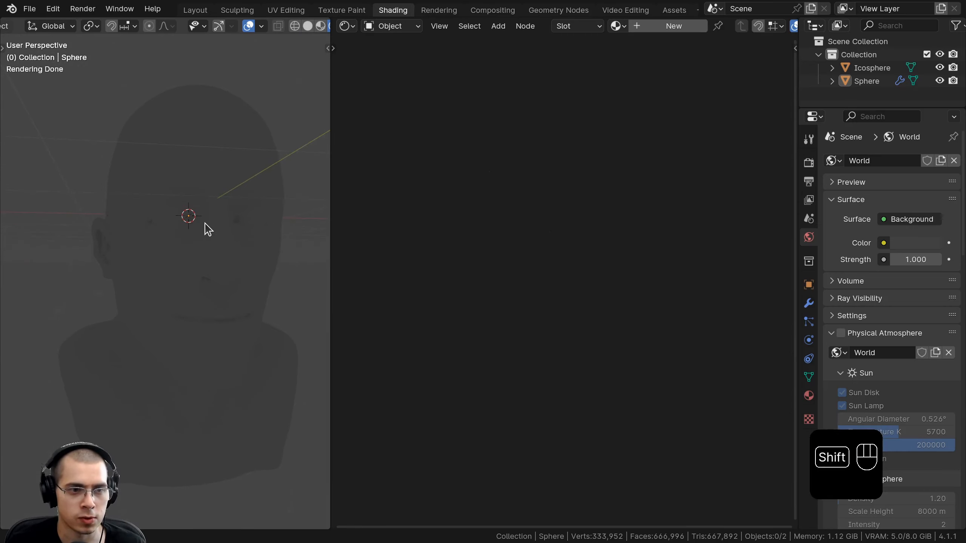
middle_drag(268, 162, 188, 247)
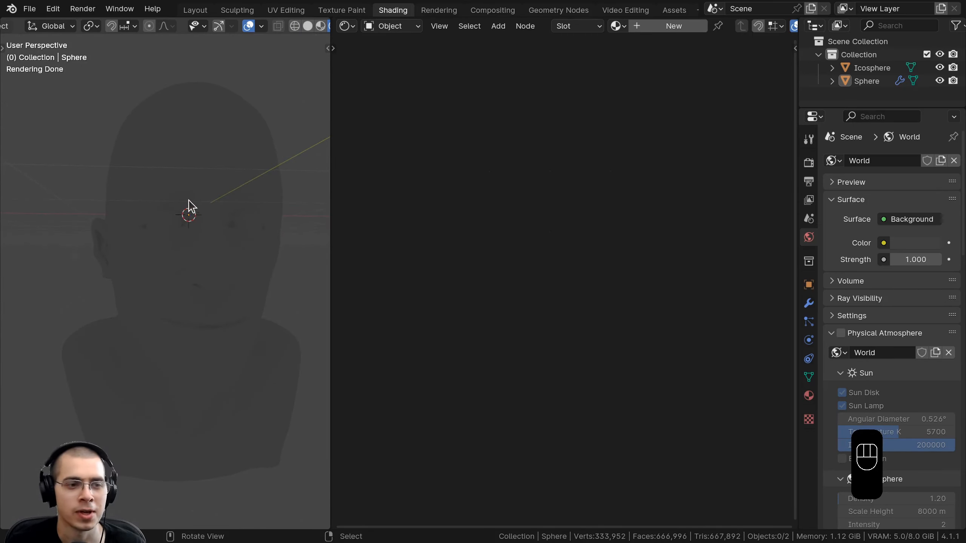
- Assign an Environment Texture to the World background's colour
click(809, 238)
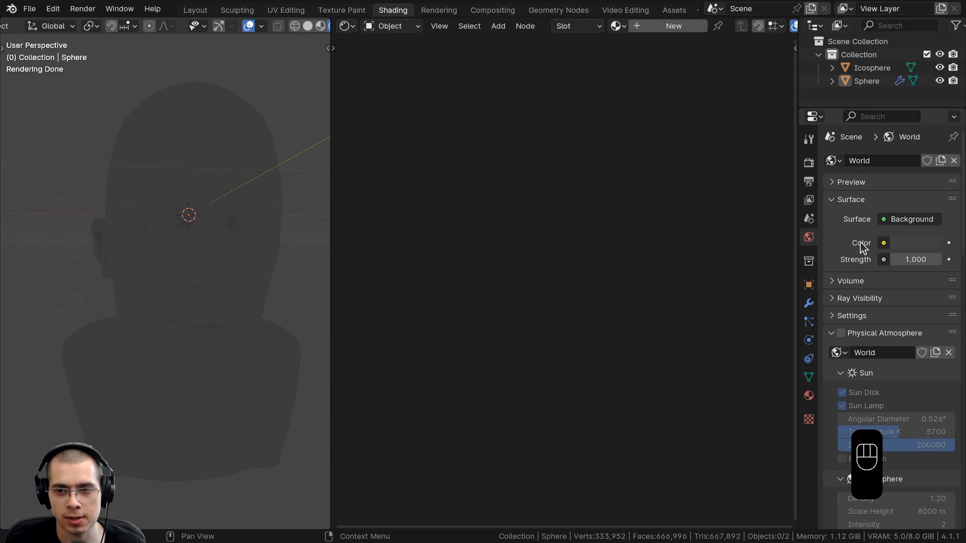
click(883, 244)
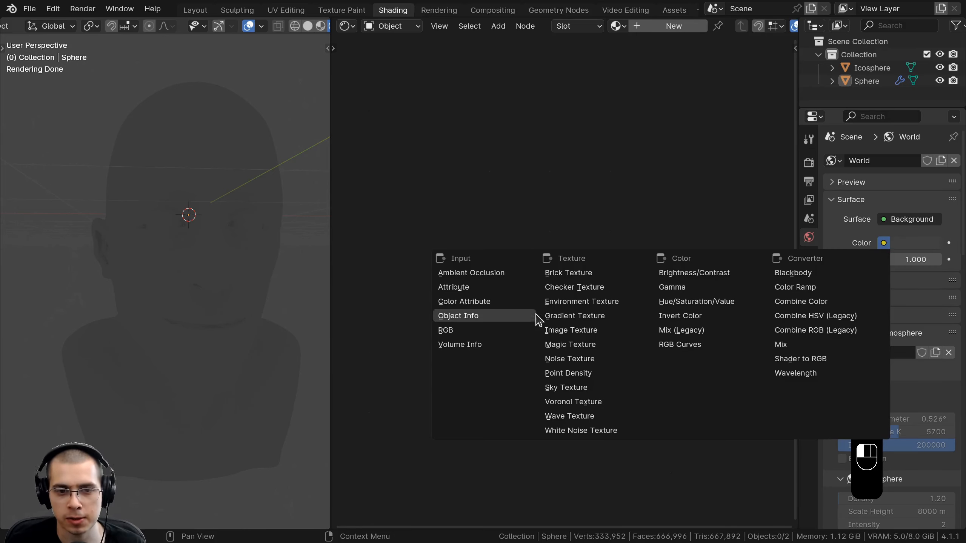
click(566, 302)
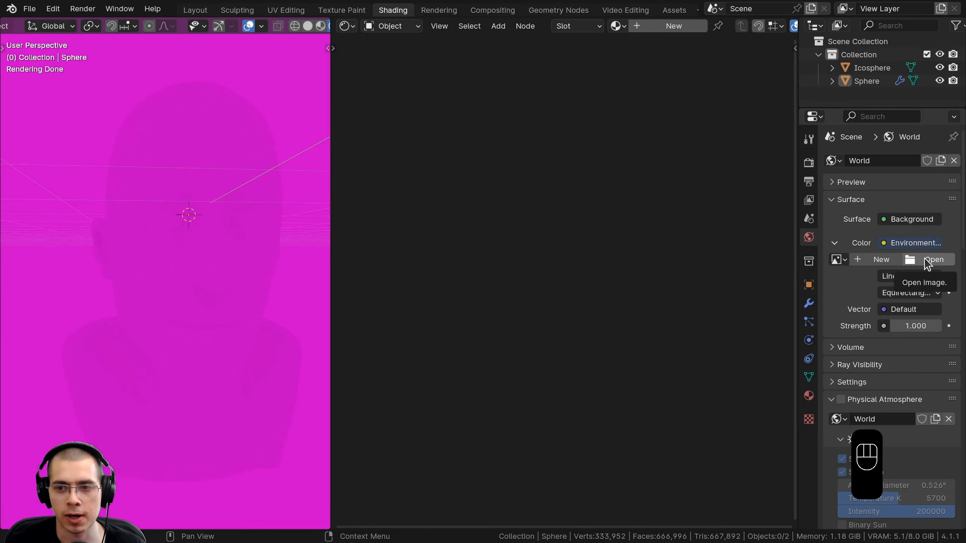
- Load aerodynamics_workshop_1k.hdr as the World's environment image
click(926, 260)
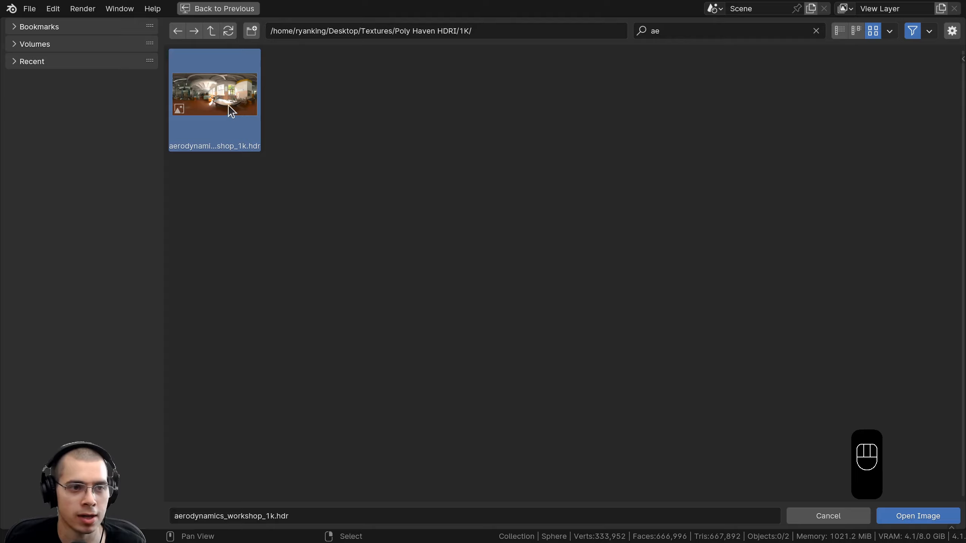
click(261, 515)
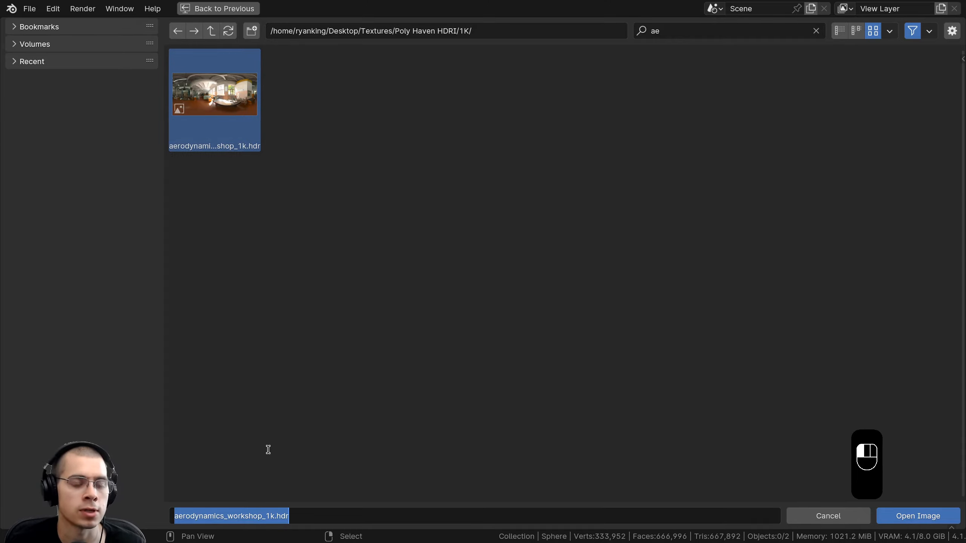
click(266, 318)
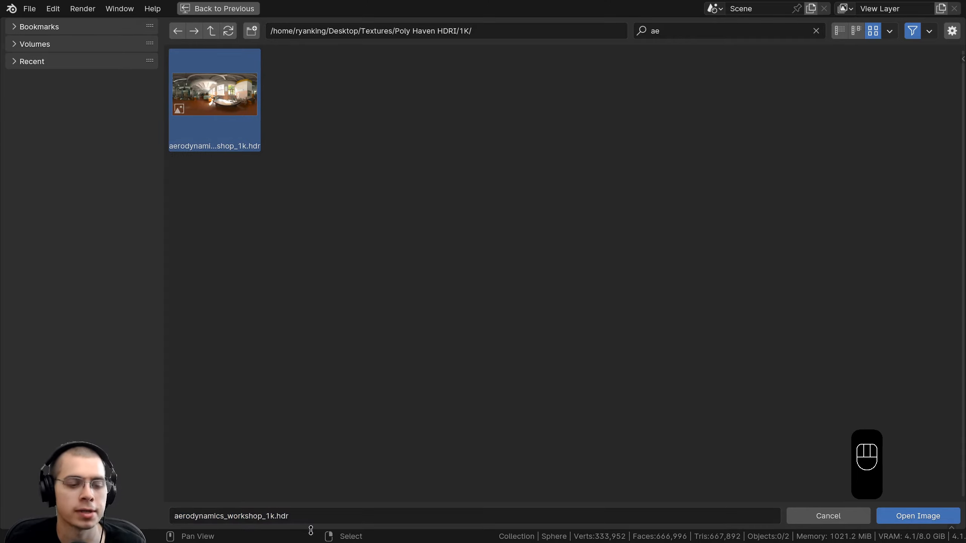
click(281, 516)
drag(266, 515, 290, 516)
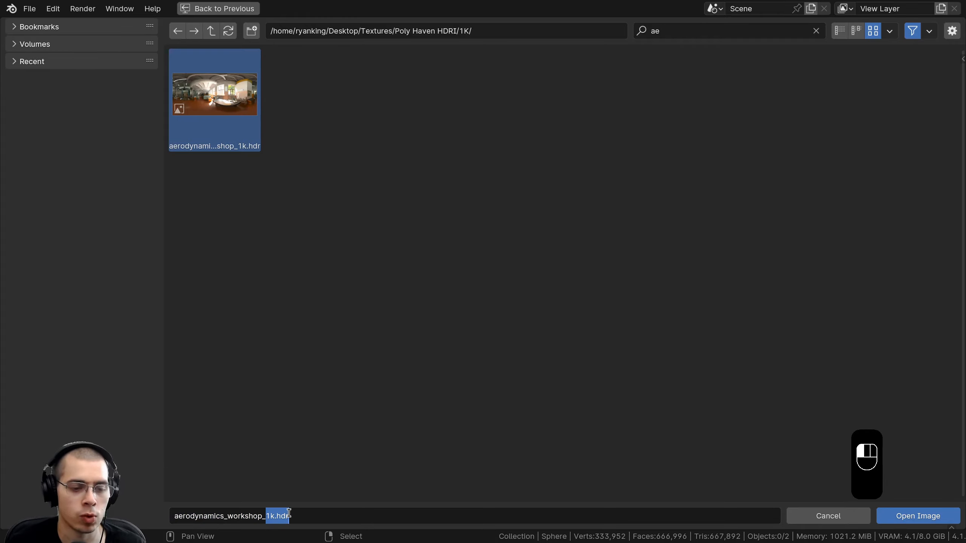
click(296, 516)
click(926, 518)
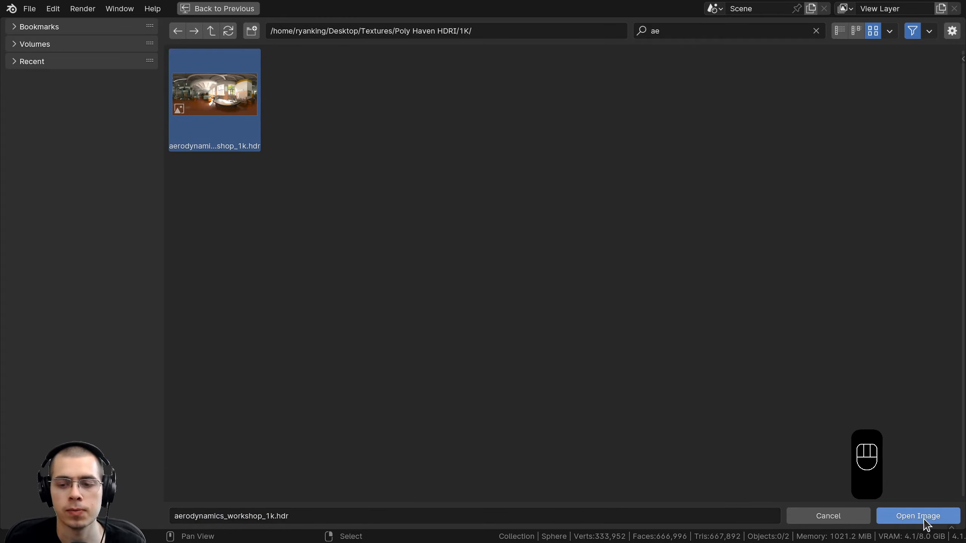
middle_drag(197, 328, 161, 283)
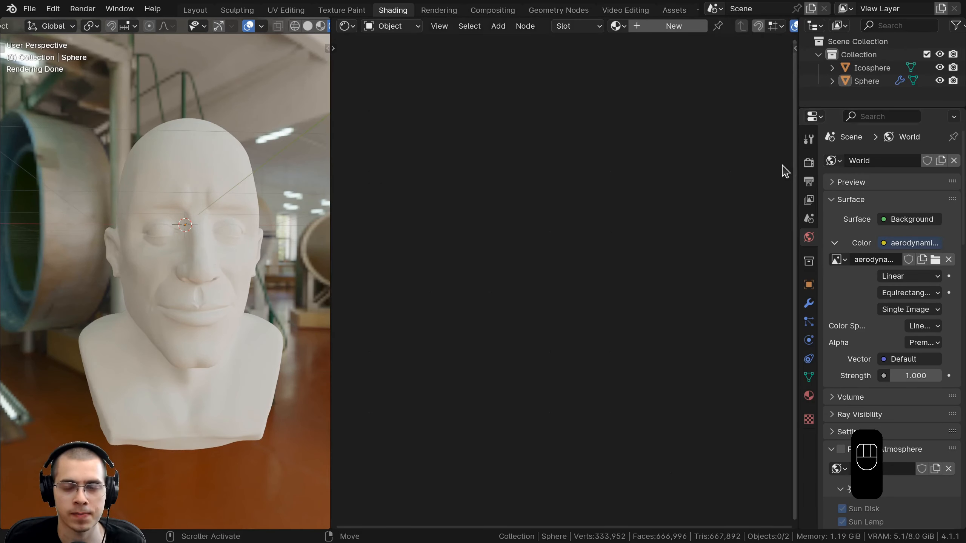
- Widen the Properties editor so the render and output settings have more room
click(808, 162)
click(809, 187)
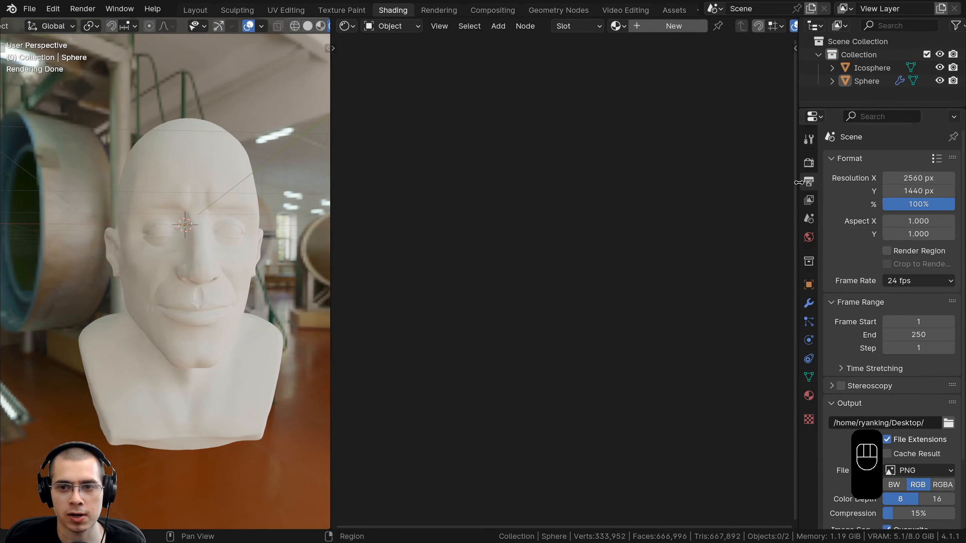
drag(795, 182, 754, 186)
scroll(853, 212, down, 3)
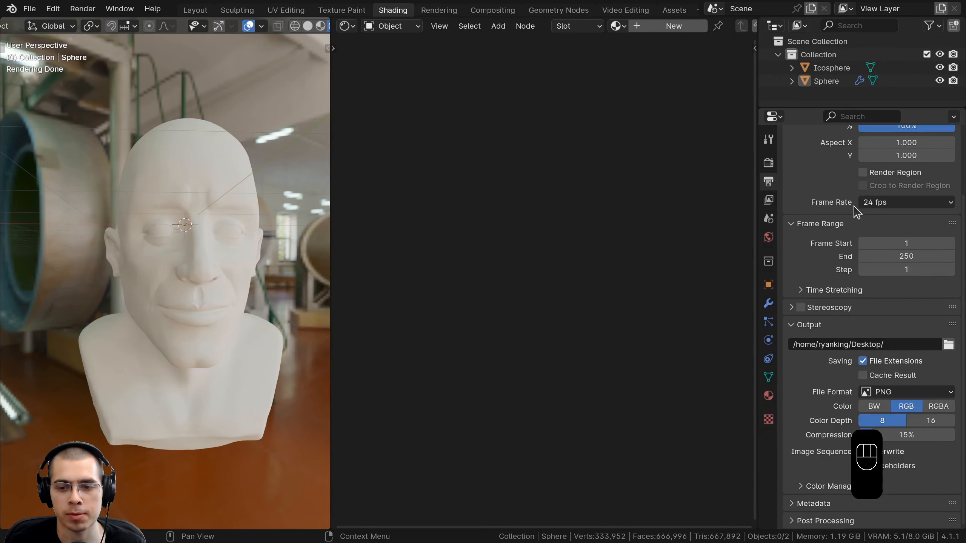
- Collapse the Auto Bake section of the Render Properties and move the Color Management section up directly below Motion Blur
click(768, 162)
scroll(808, 164, down, 5)
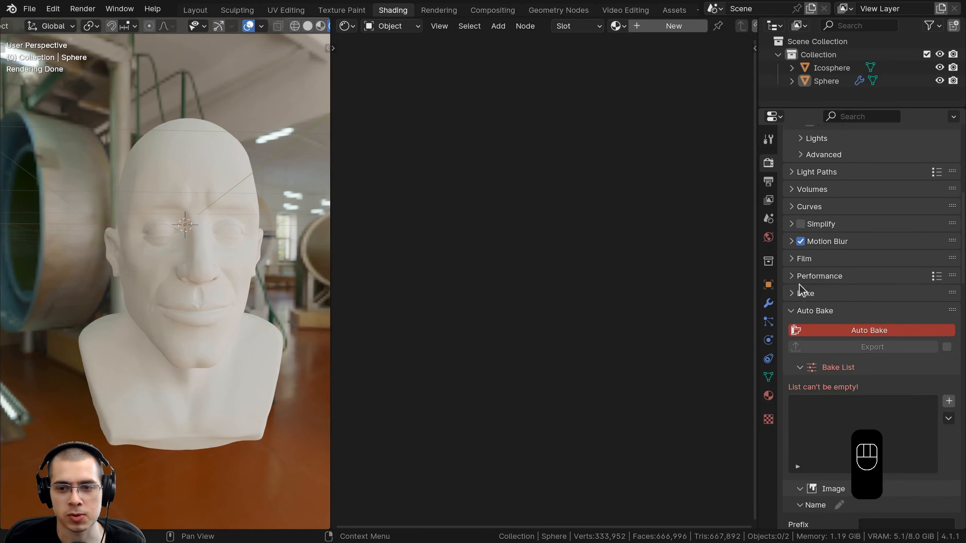
click(805, 312)
click(792, 517)
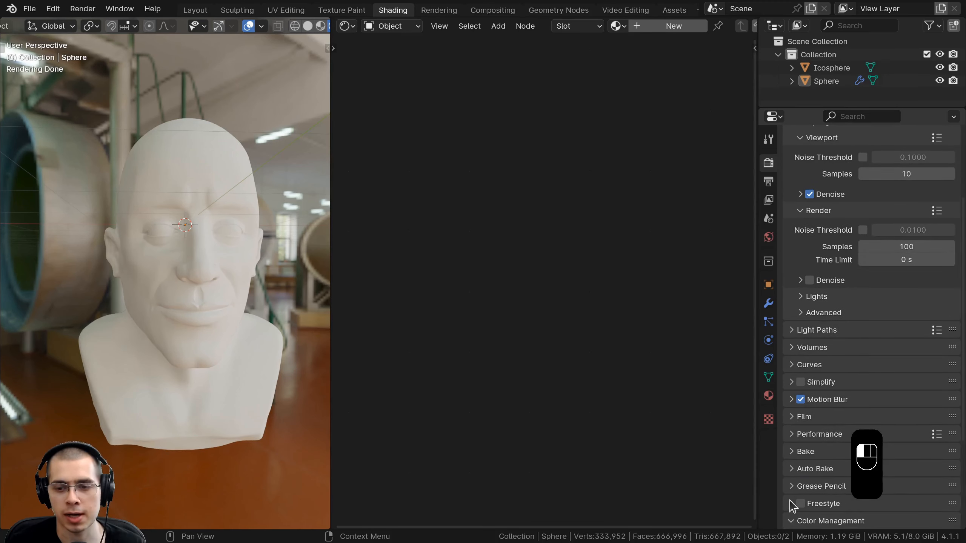
scroll(791, 501, down, 5)
drag(947, 387, 949, 285)
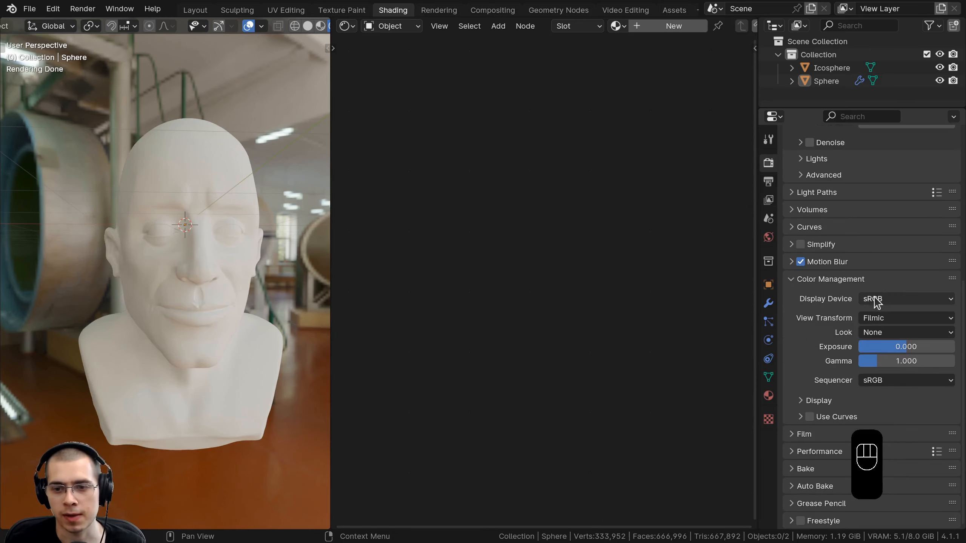
- Set the Color Management Look to High Contrast
click(880, 334)
click(875, 376)
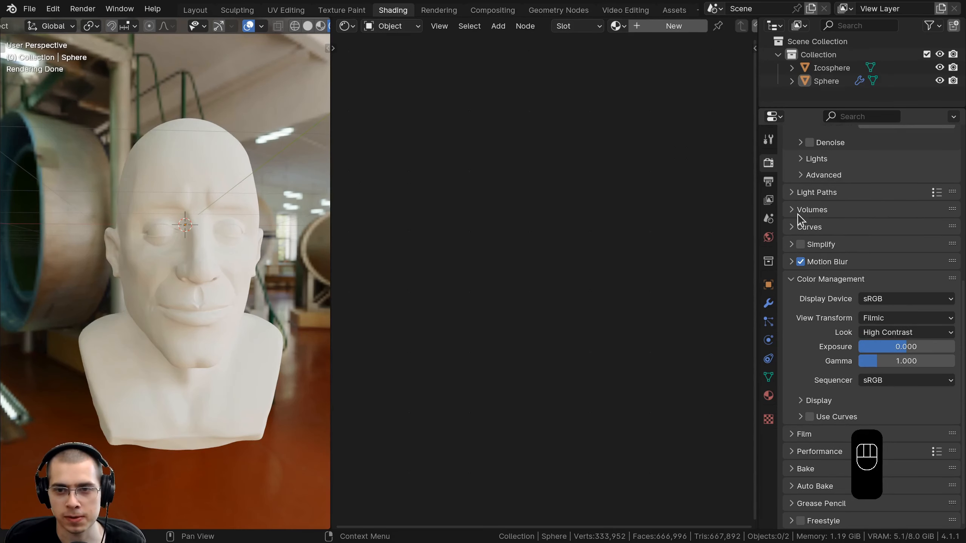
scroll(799, 219, up, 3)
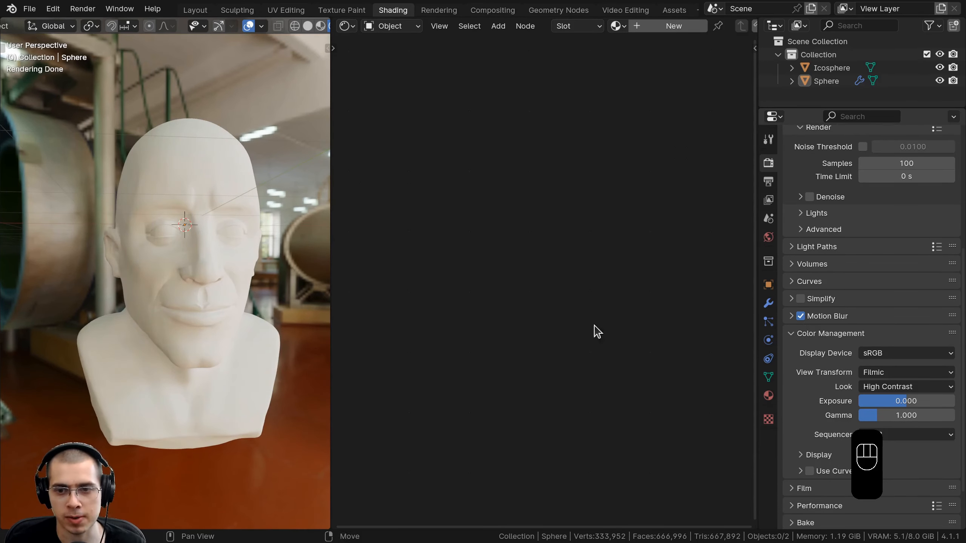
scroll(801, 348, up, 10)
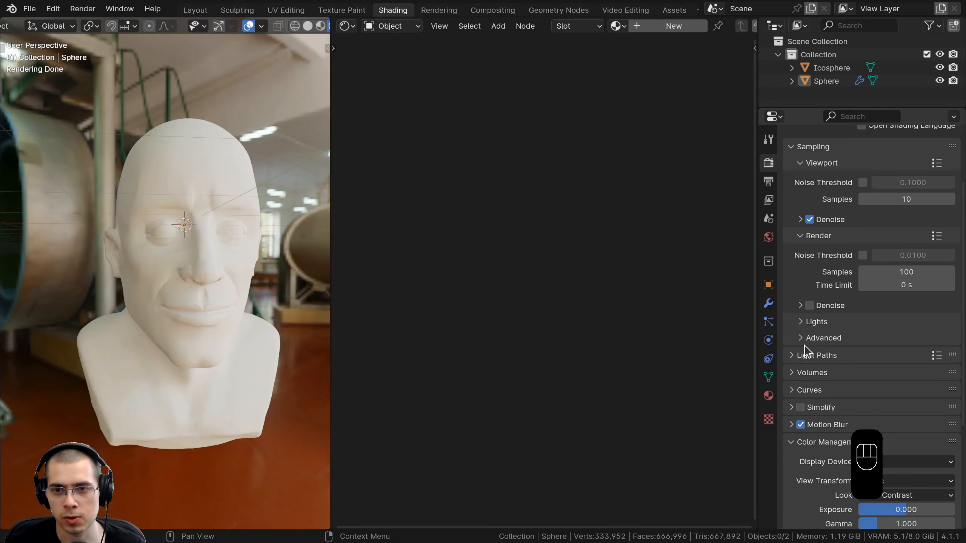
- Collapse all Render Properties sections and enable Transparent in the Film settings to hide the HDRI background
ctrl+click(794, 232)
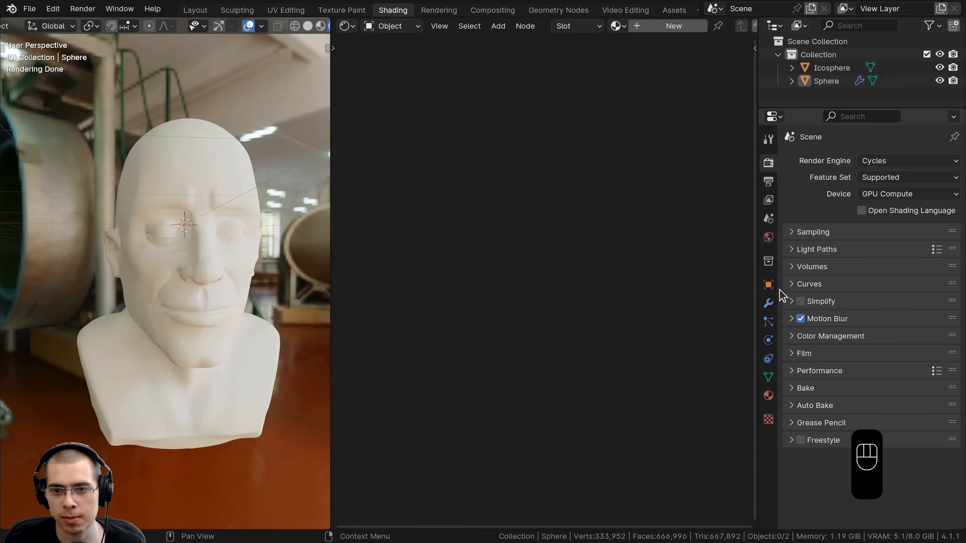
click(792, 356)
scroll(806, 437, down, 3)
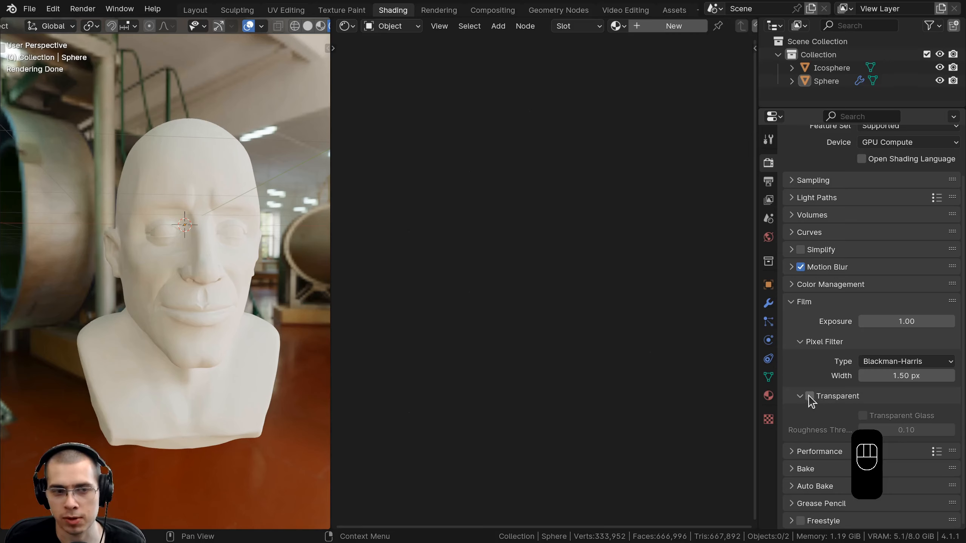
click(810, 396)
middle_drag(233, 302, 184, 157)
scroll(164, 219, down, 3)
scroll(200, 194, up, 4)
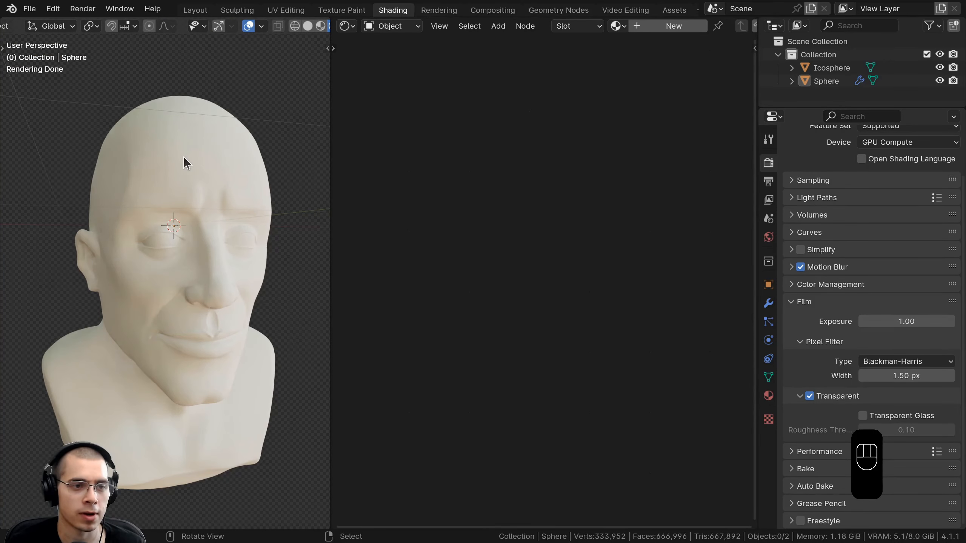
- Select the head and give it a new material named Skin
click(183, 156)
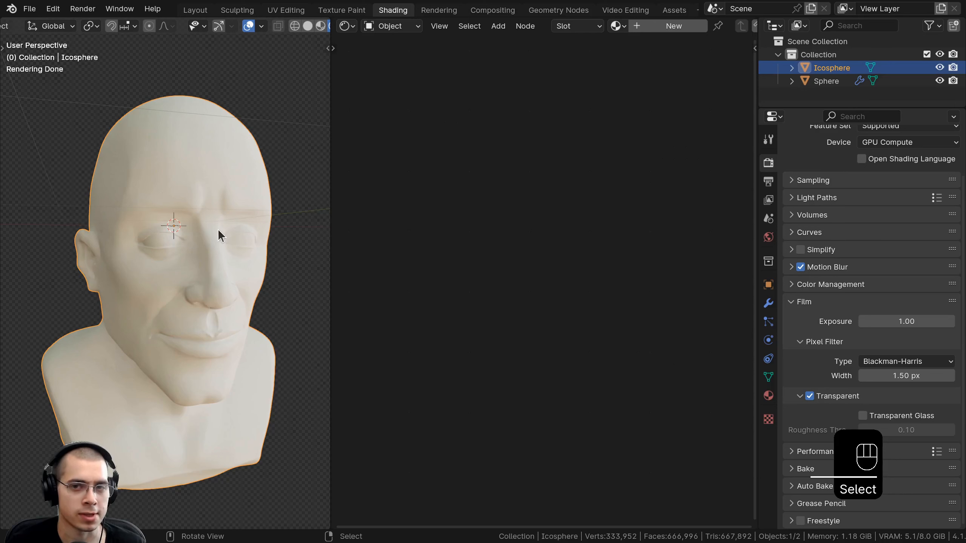
click(683, 27)
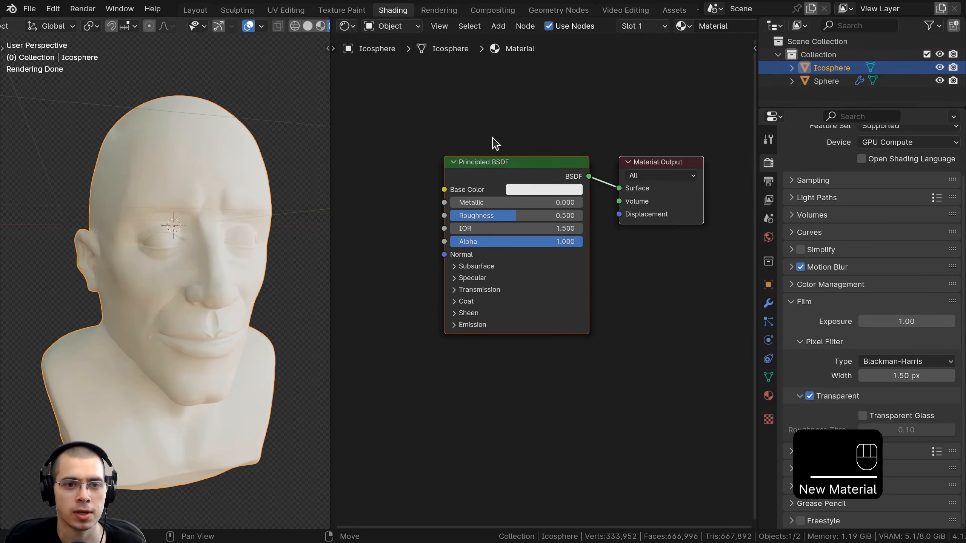
click(735, 22)
text(Skin)
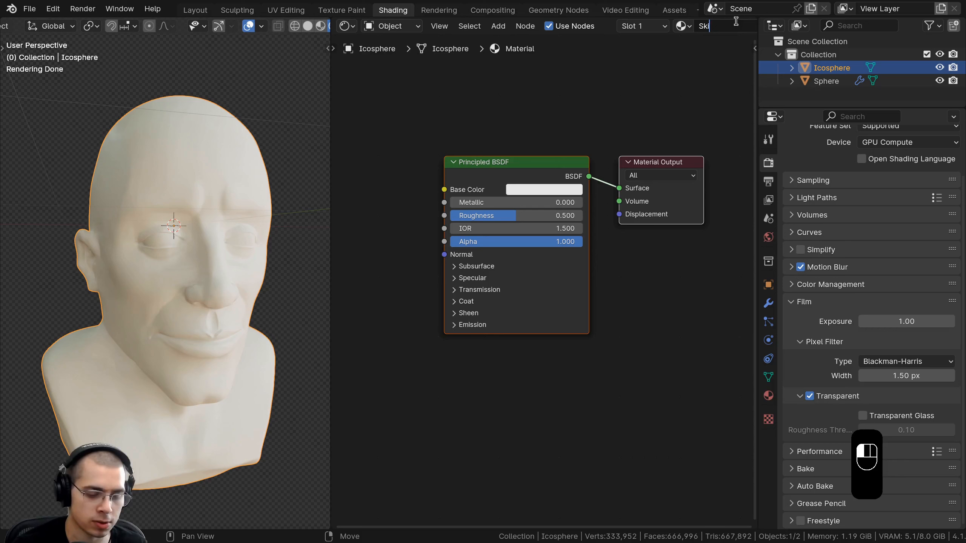
key(Return)
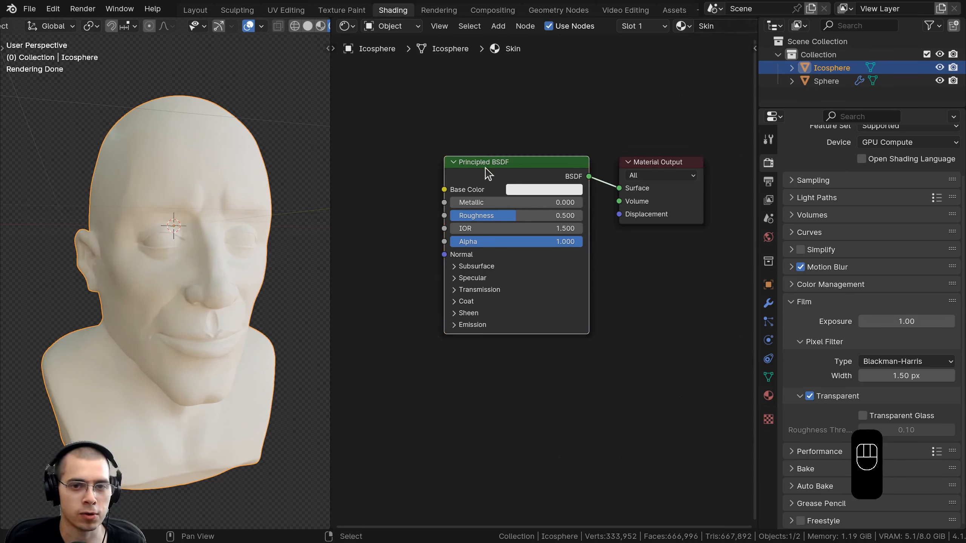
- Add a Color Attribute node beside the Principled BSDF in the Skin material
drag(479, 165, 493, 167)
key(shift+a)
text(col)
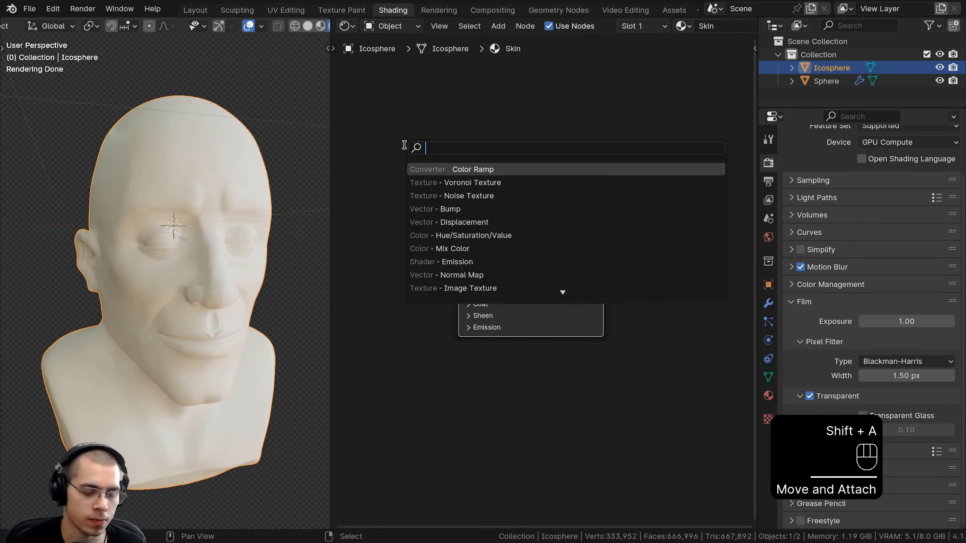
text(or a)
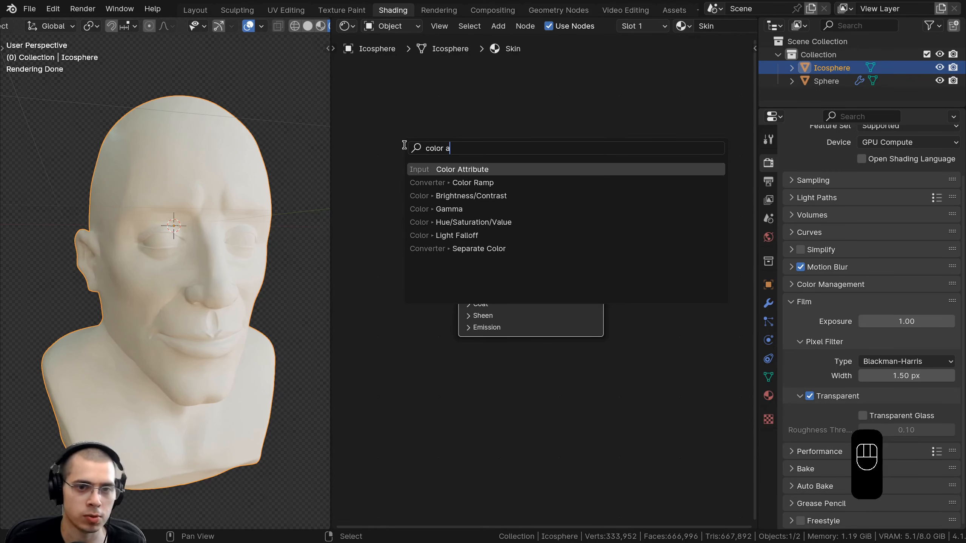
key(Return)
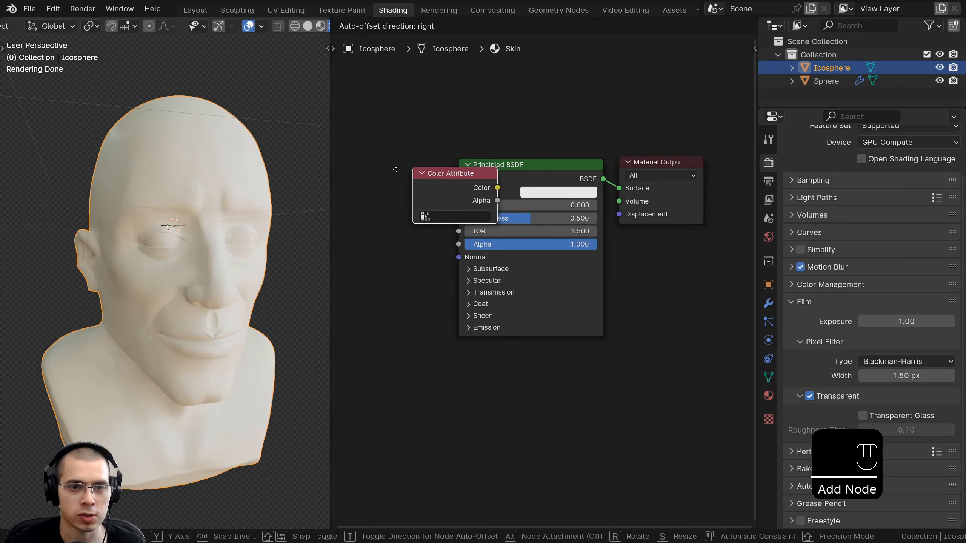
click(412, 197)
- Set the Color Attribute node to the layer "Attribute", connect its Color to the Principled BSDF's Base Color, and place it closer
scroll(437, 209, up, 1)
click(400, 243)
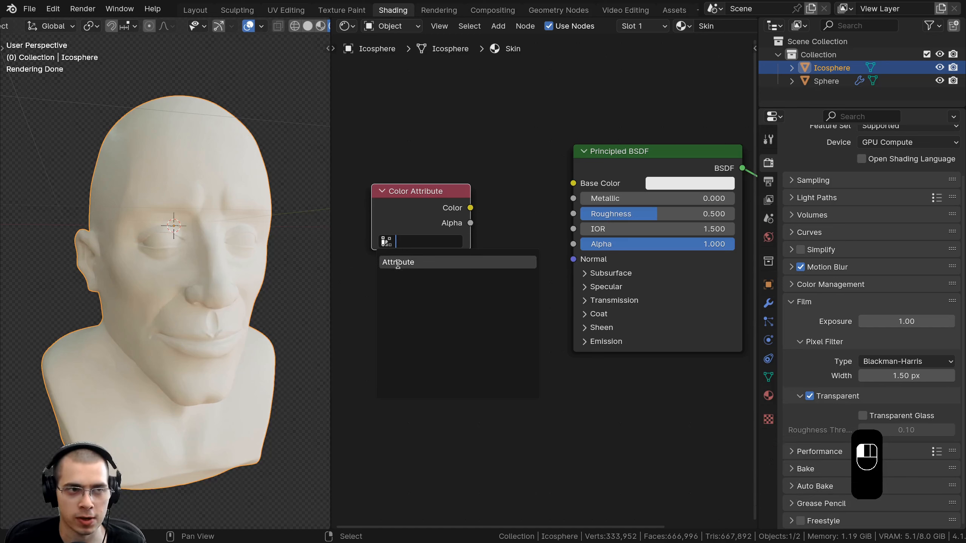
click(398, 262)
drag(470, 208, 574, 186)
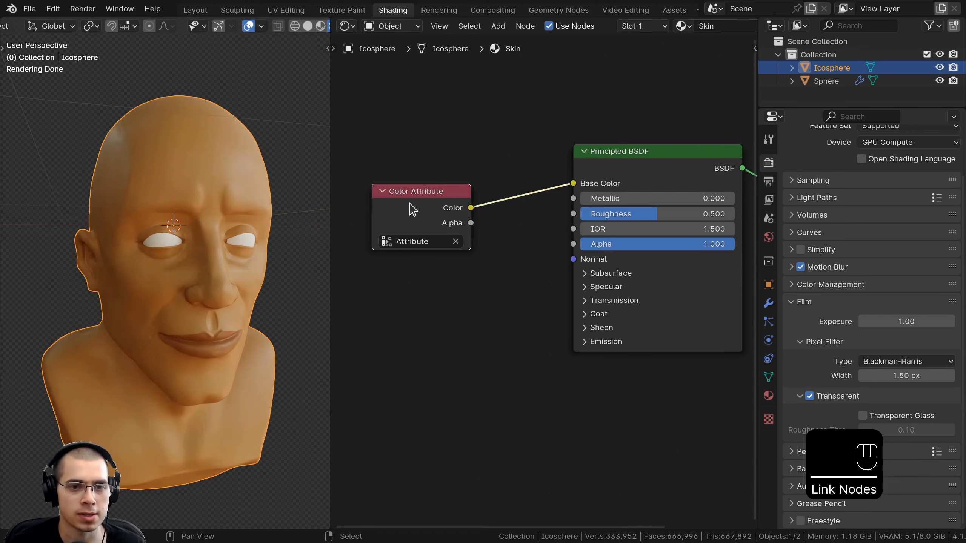
drag(412, 196, 476, 176)
middle_drag(247, 239, 194, 232)
scroll(166, 207, up, 6)
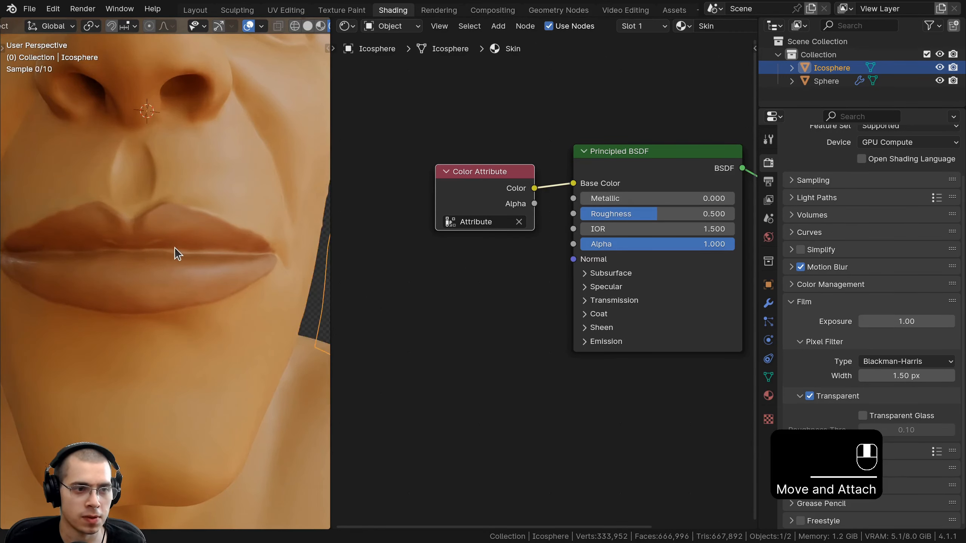
- Examine the painted lips and the whole face of the head up close and from several angles
scroll(194, 246, down, 5)
scroll(199, 261, up, 5)
shift+middle_drag(205, 261, 194, 252)
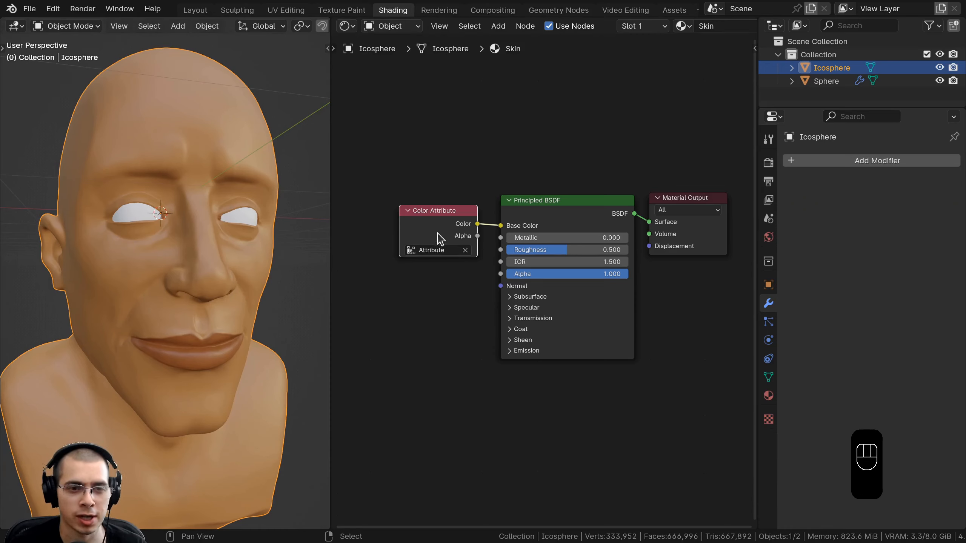
drag(436, 232, 438, 232)
middle_drag(289, 233, 240, 177)
scroll(198, 288, down, 4)
mouse_move(198, 288)
middle_down()
mouse_move(232, 304)
mouse_move(205, 286)
middle_up()
- Switch the viewport to Solid shading and inspect the head's sculpted surface around the eyes, nose and mouth from several angles
key(z)
shift+middle_drag(267, 288, 269, 259)
scroll(266, 257, up, 5)
middle_drag(150, 172, 169, 207)
scroll(170, 208, up, 5)
scroll(217, 256, down, 5)
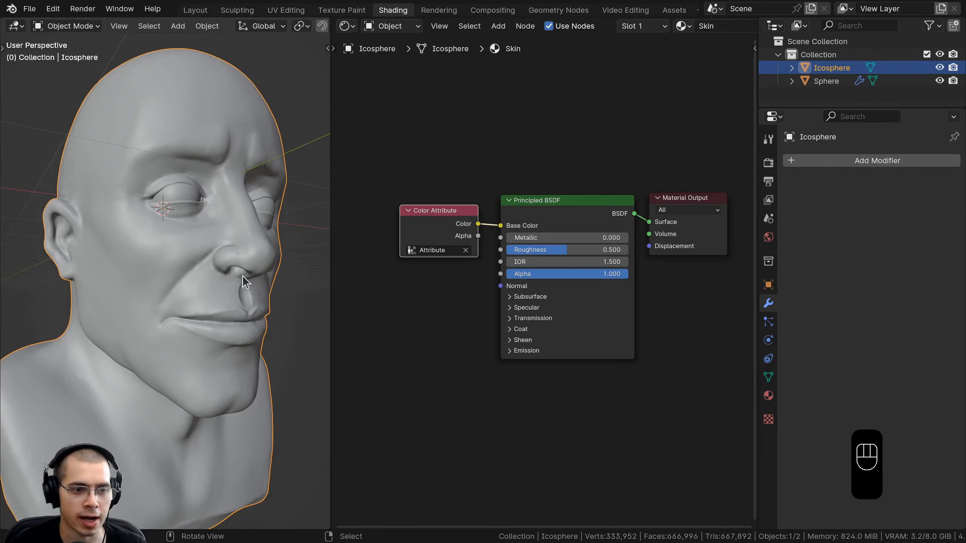
middle_drag(202, 269, 173, 175)
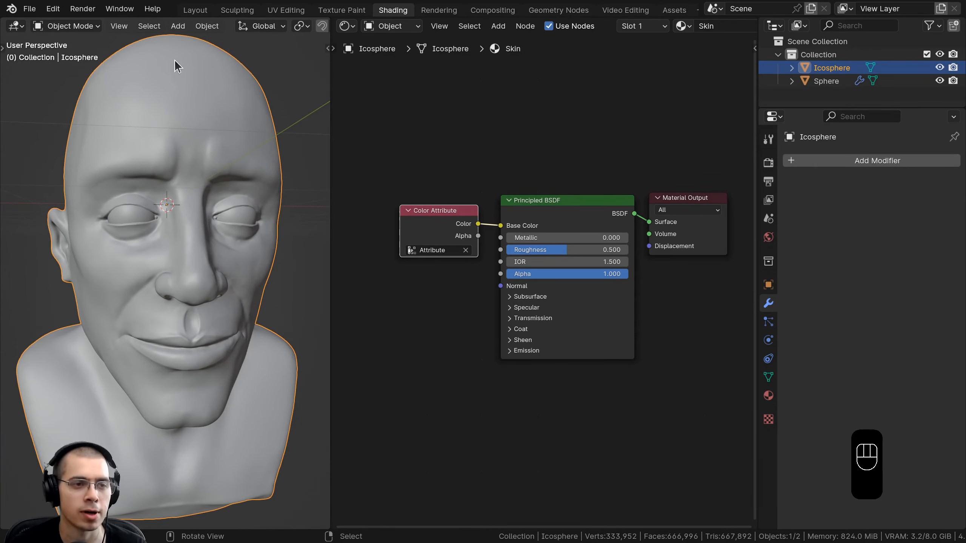
middle_drag(174, 64, 199, 207)
scroll(263, 227, up, 5)
scroll(260, 217, down, 5)
scroll(243, 204, up, 3)
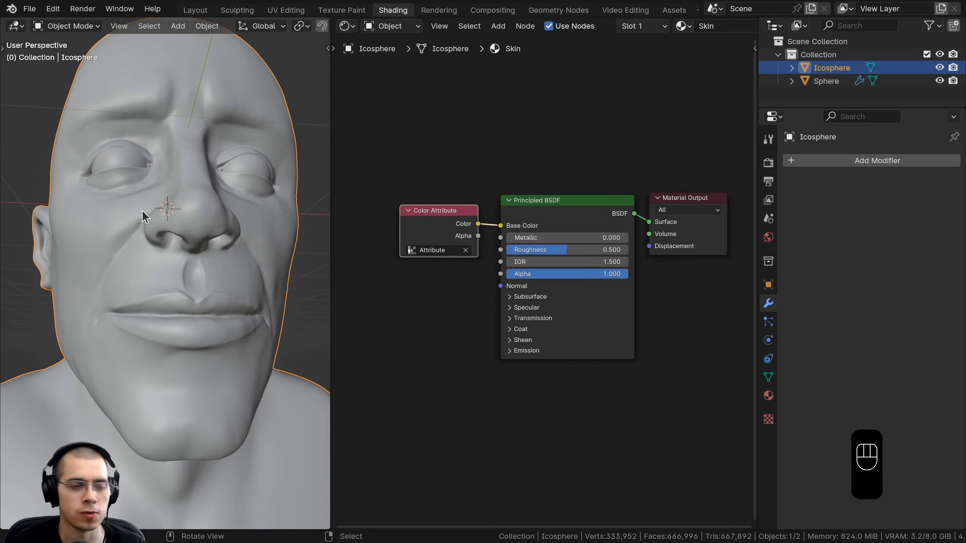
middle_drag(142, 210, 208, 189)
scroll(196, 213, up, 3)
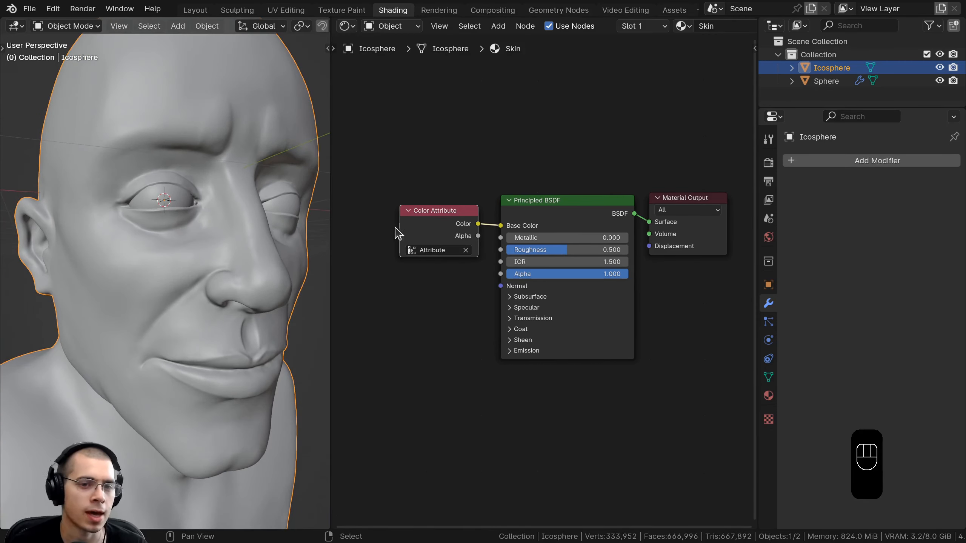
- Move the Color Attribute node closer to the Principled BSDF and show the head in Material Preview shading
drag(400, 229, 407, 228)
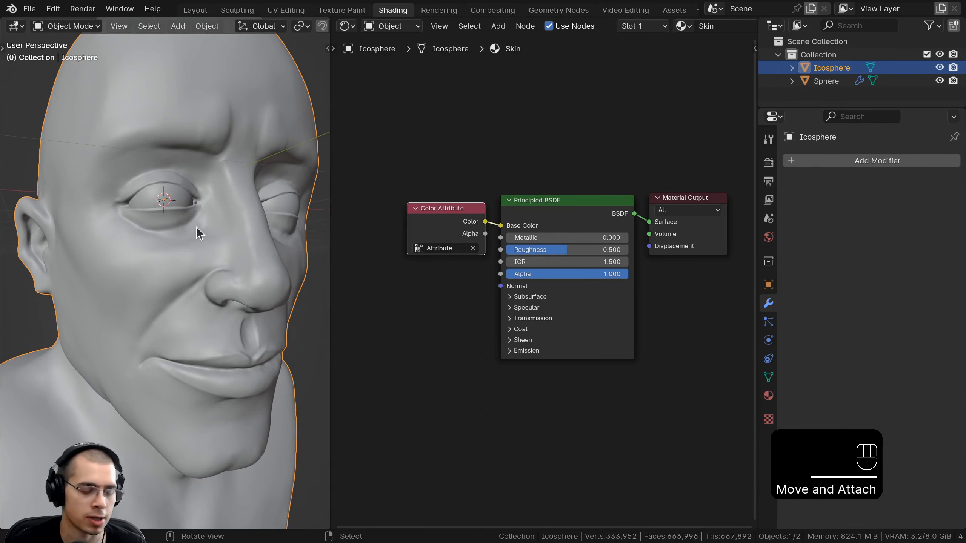
key(z)
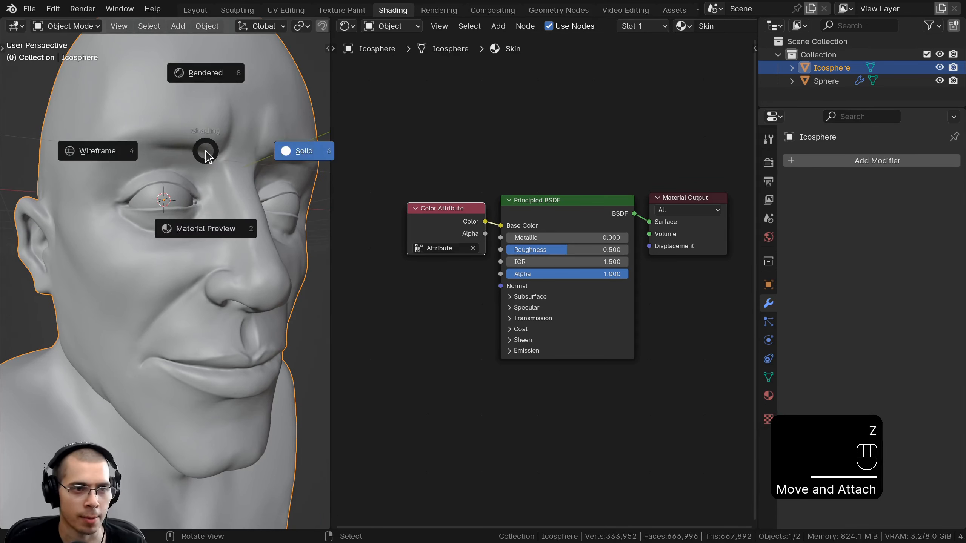
click(202, 226)
scroll(184, 307, down, 4)
middle_drag(185, 306, 154, 301)
scroll(158, 303, up, 5)
middle_drag(154, 344, 203, 311)
scroll(203, 311, up, 4)
scroll(195, 166, down, 3)
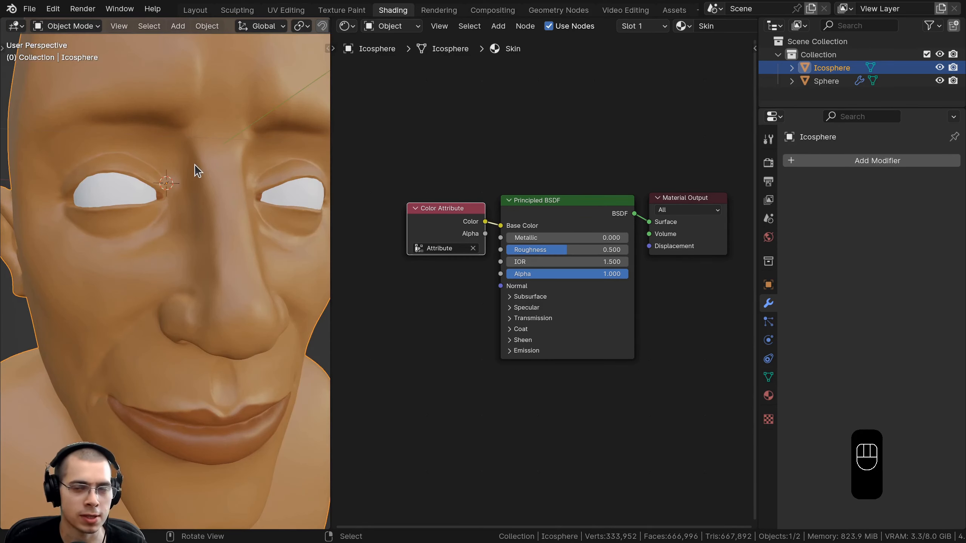
right_click(193, 164)
scroll(179, 261, down, 1)
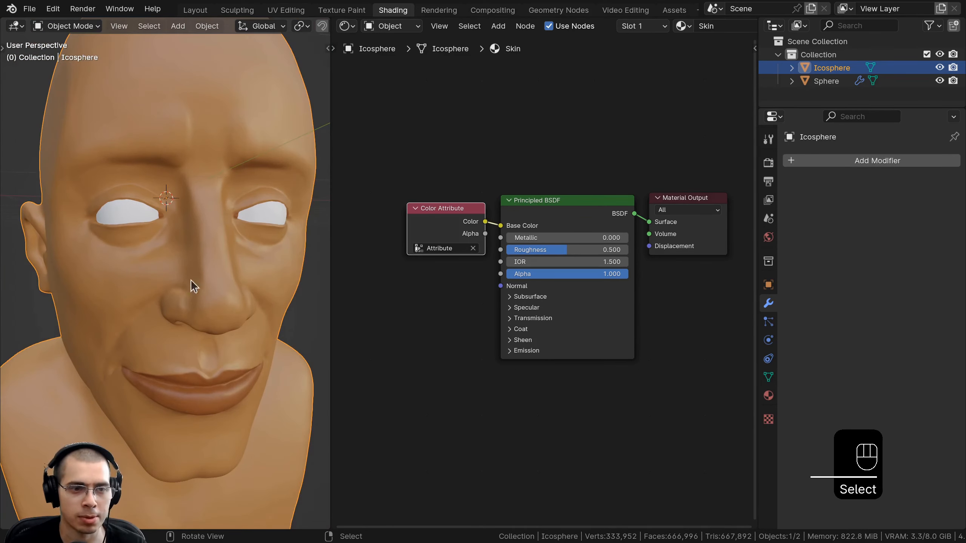
- Add a Decimate modifier to the head with a Collapse ratio of 0.4
click(860, 161)
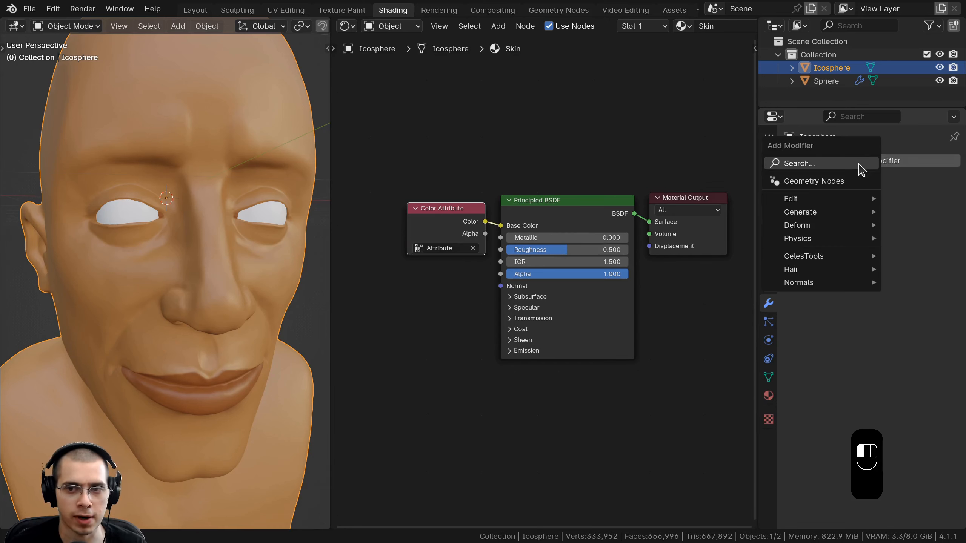
text(dec)
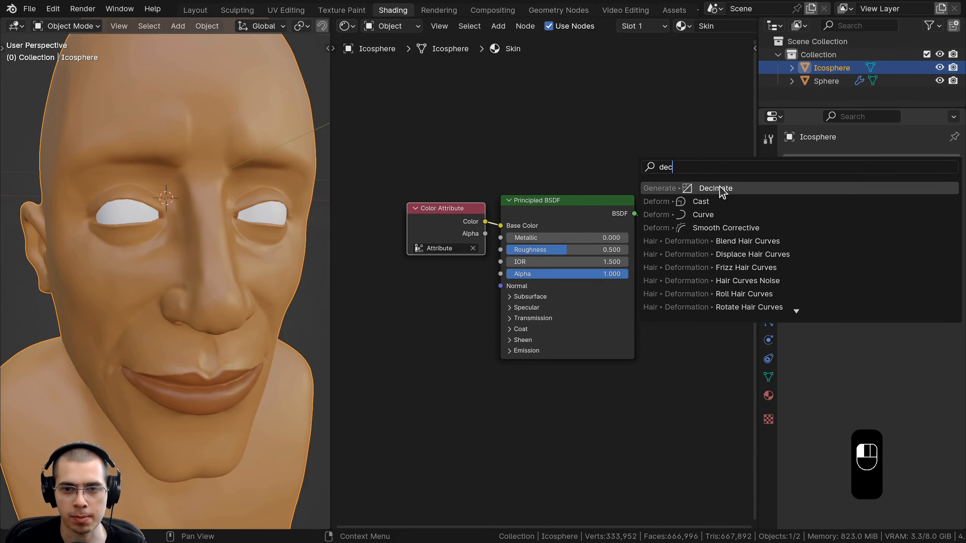
click(722, 189)
click(891, 248)
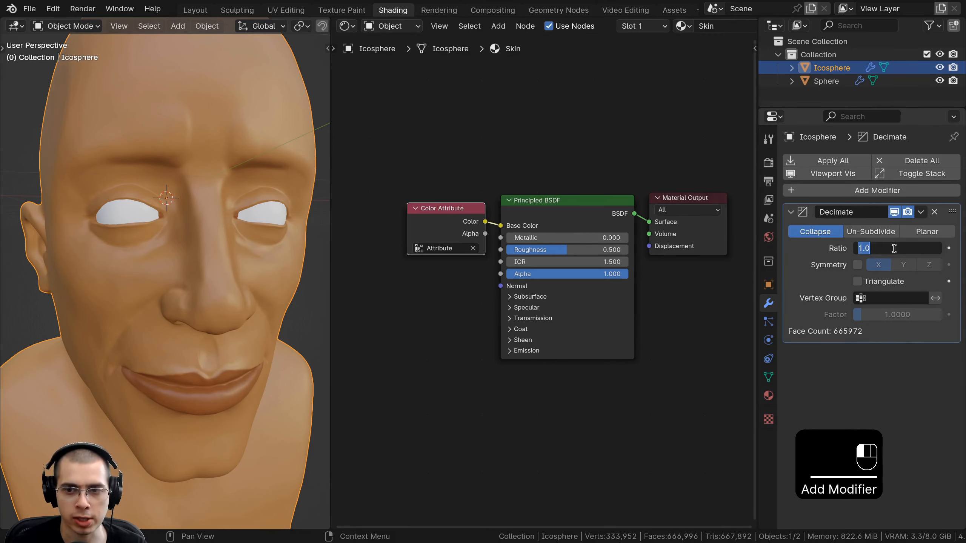
text(.4)
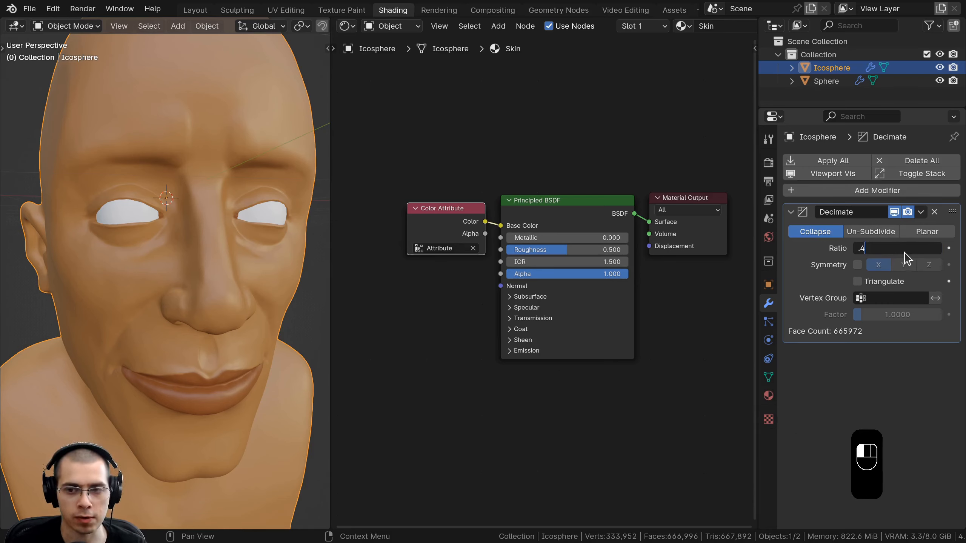
click(803, 336)
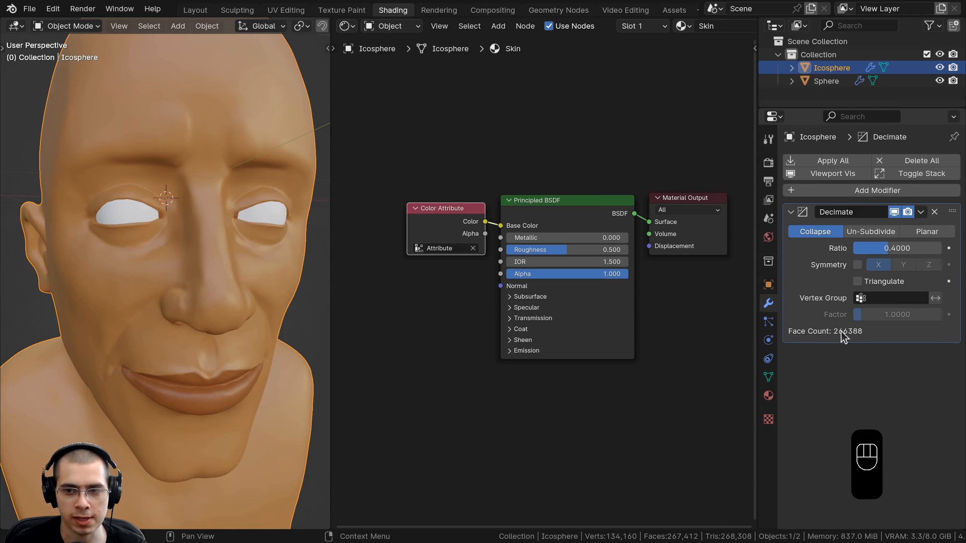
- Apply the Decimate modifier to the head and save the file
click(920, 212)
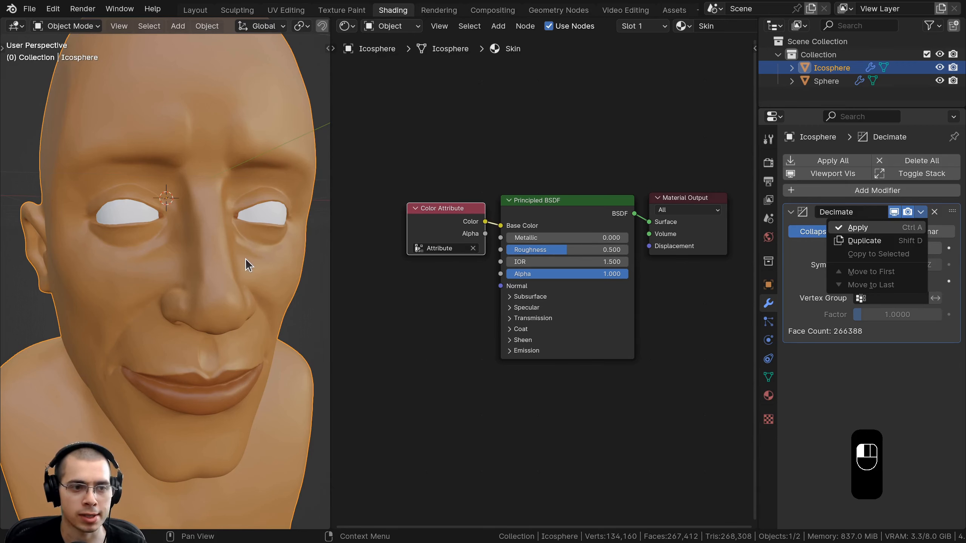
scroll(200, 227, down, 2)
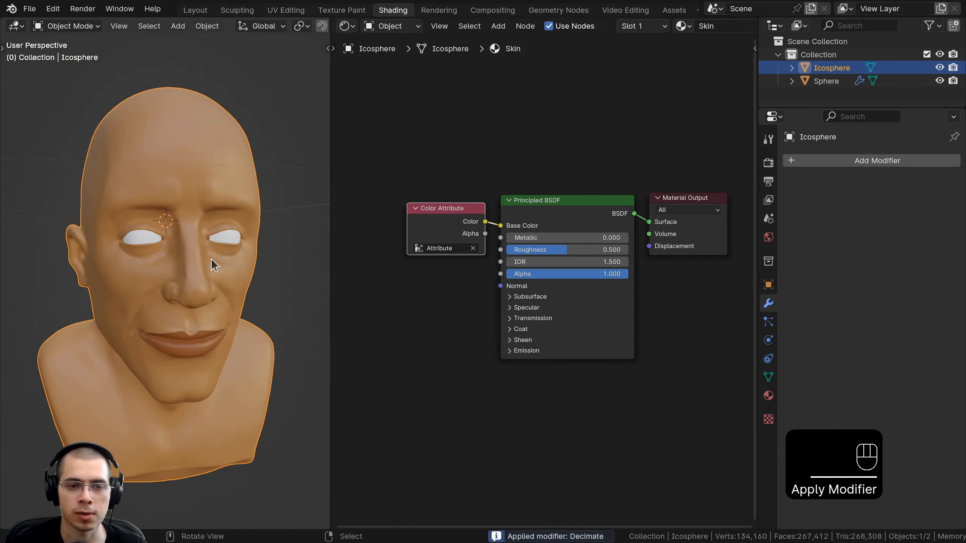
mouse_move(212, 259)
middle_down()
mouse_move(220, 246)
mouse_move(265, 236)
mouse_move(216, 193)
mouse_move(222, 247)
mouse_move(208, 214)
middle_up()
scroll(208, 210, up, 3)
key(ctrl+s)
- Enter Edit Mode on the head and examine the density of its decimated mesh from the side and front
key(Tab)
key(Tab)
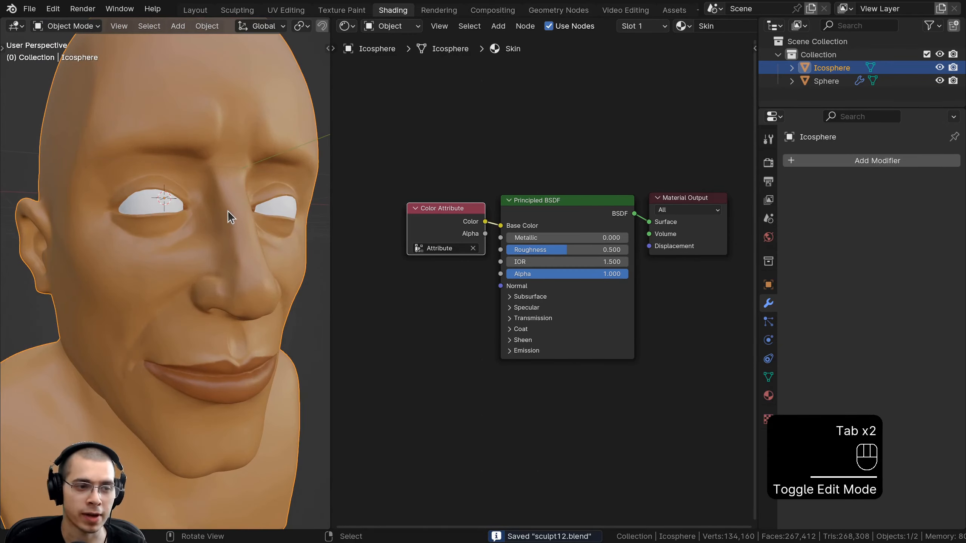
key(Tab)
scroll(230, 266, up, 8)
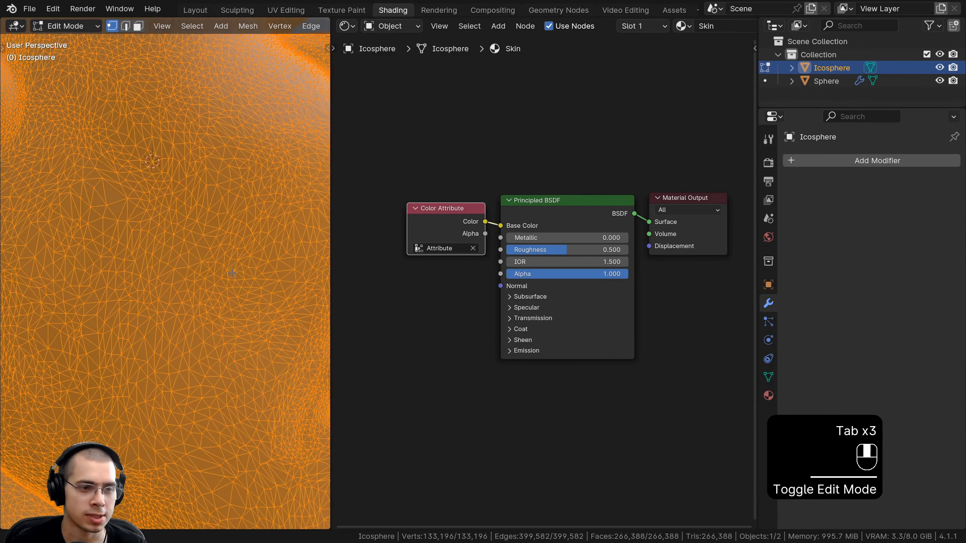
scroll(212, 262, down, 8)
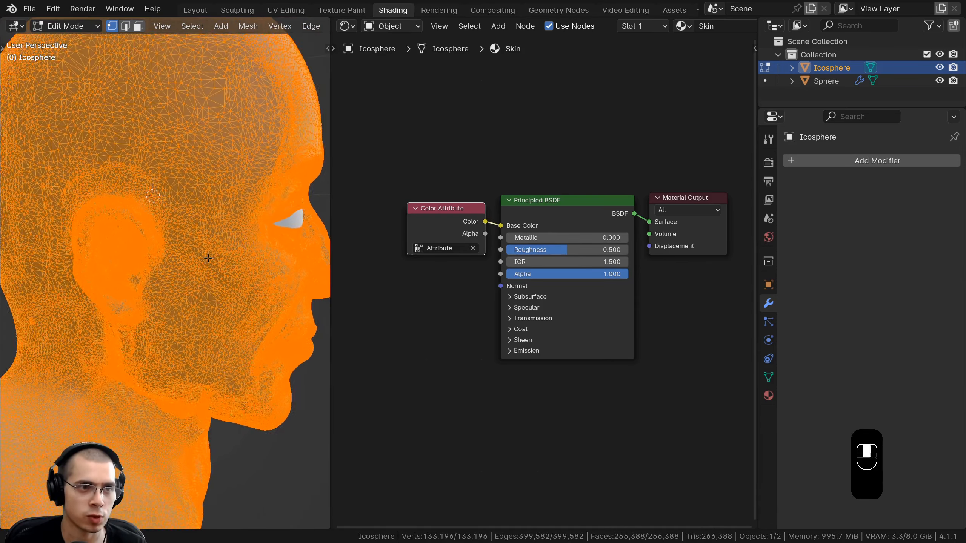
middle_drag(208, 258, 202, 267)
shift+middle_drag(202, 266, 89, 354)
middle_drag(166, 330, 152, 272)
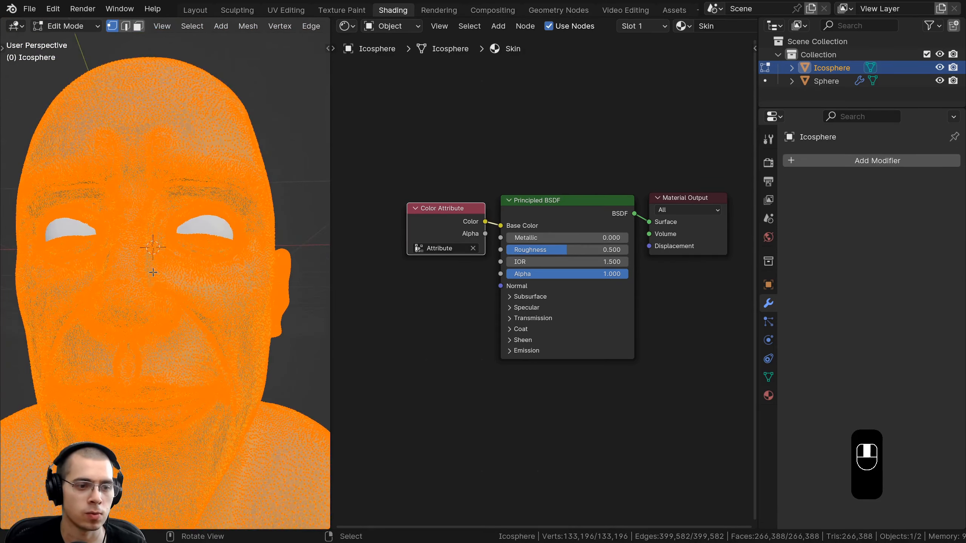
shift+middle_drag(137, 351, 291, 294)
scroll(293, 296, down, 3)
middle_drag(225, 290, 296, 297)
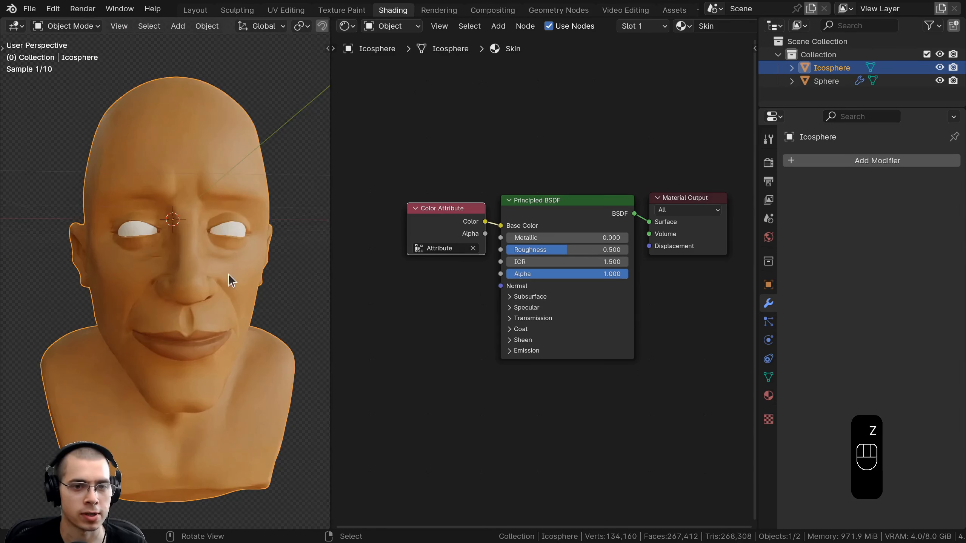
- Show the deselected head in Rendered shading and set the Skin material's Roughness to 0.45
key(z)
key(a)
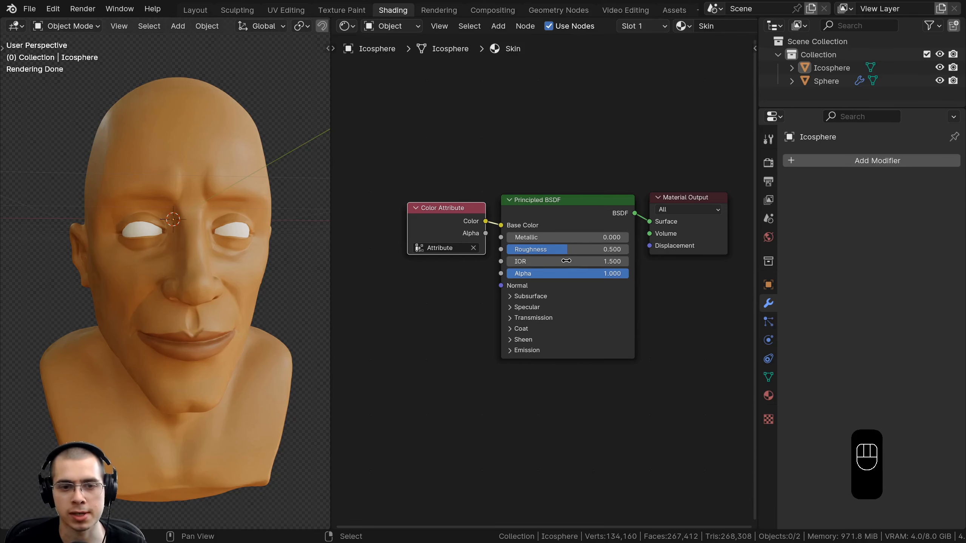
scroll(565, 261, up, 1)
double_click(569, 250)
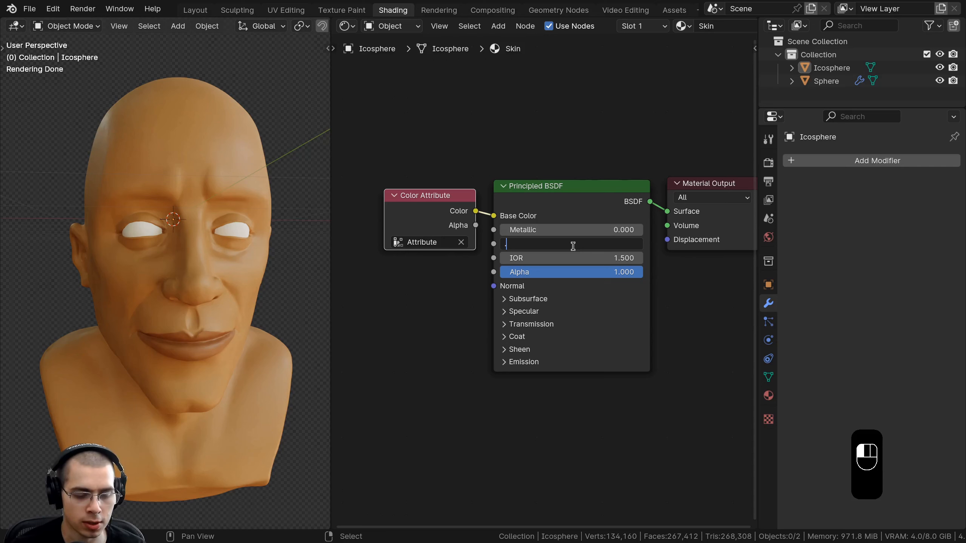
text(0.45)
key(Return)
middle_drag(327, 252, 317, 252)
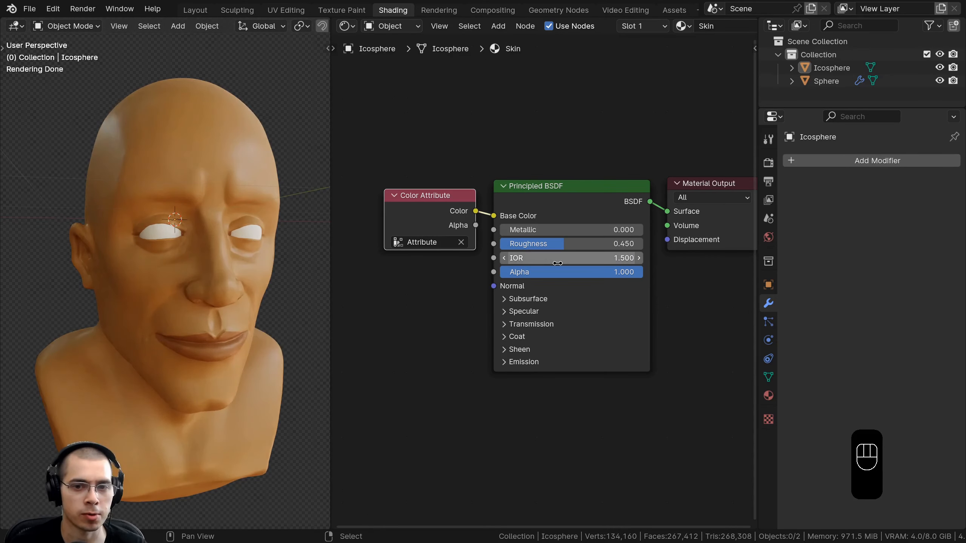
- Expand the Subsurface settings of the Principled BSDF and set the Weight to 0.5
scroll(507, 300, up, 1)
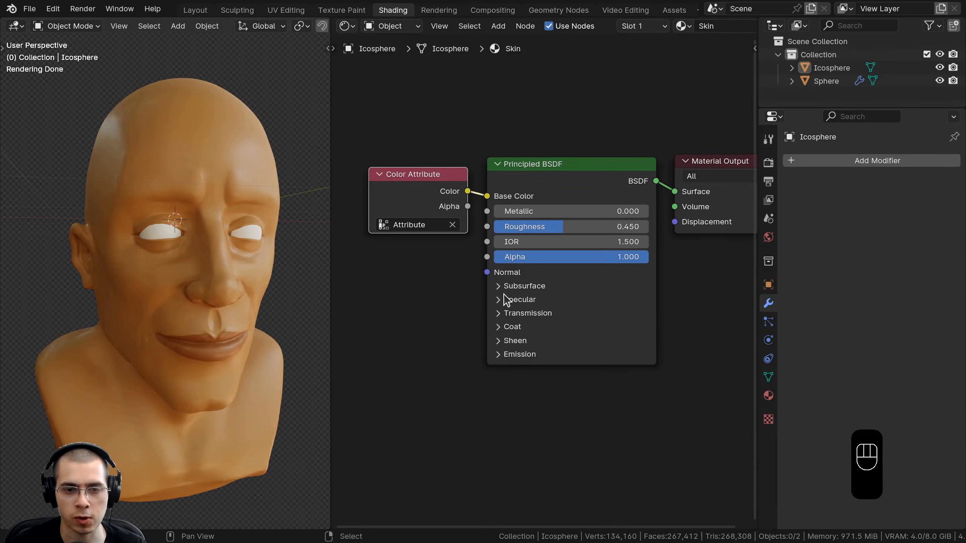
click(495, 287)
middle_drag(495, 287, 502, 219)
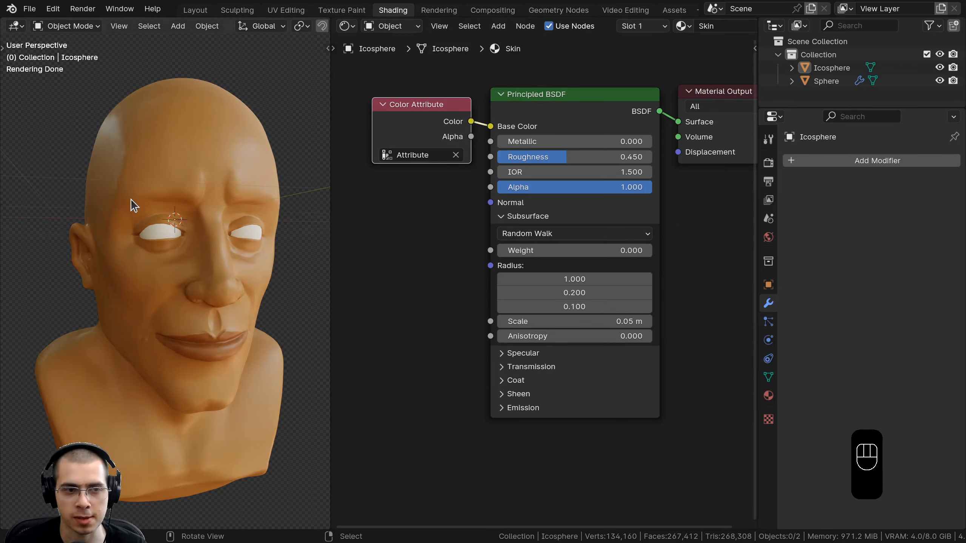
scroll(225, 300, up, 1)
shift+middle_drag(225, 301, 201, 263)
scroll(209, 266, up, 2)
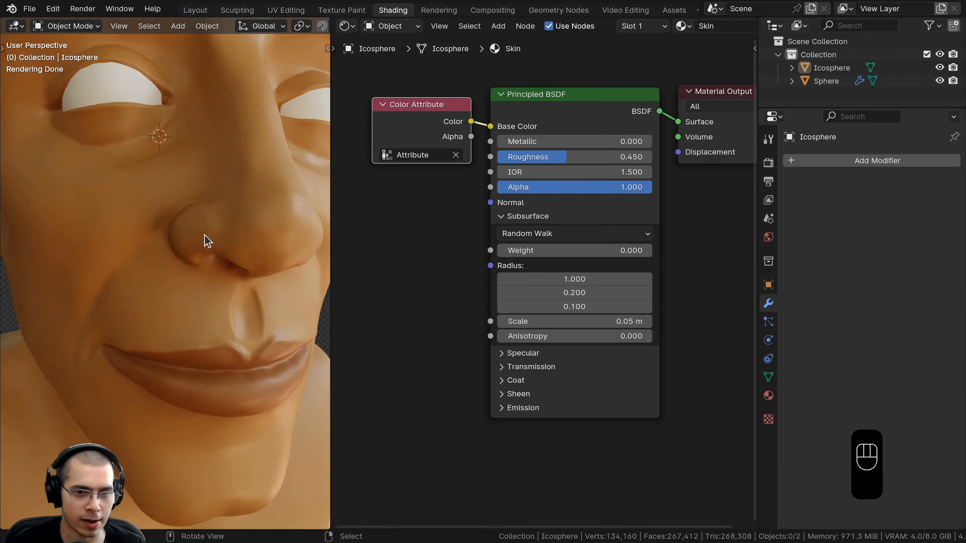
click(531, 251)
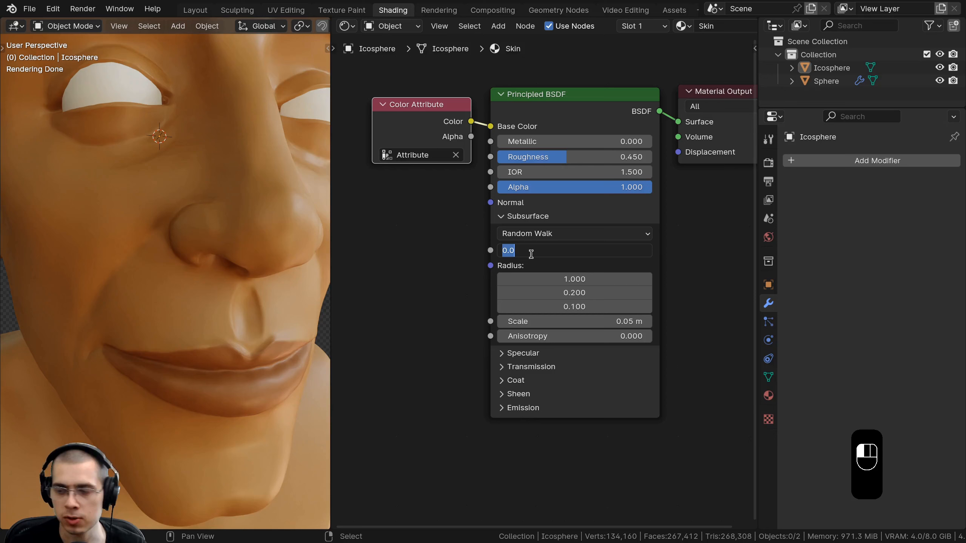
text(.5)
key(Return)
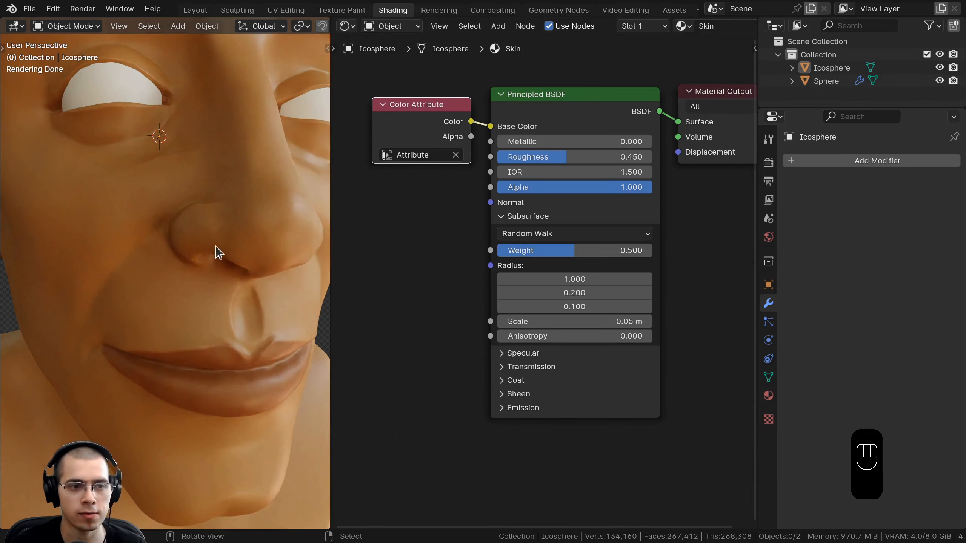
- Set the Principled BSDF's subsurface method to Random Walk (Skin)
scroll(216, 252, down, 2)
click(577, 235)
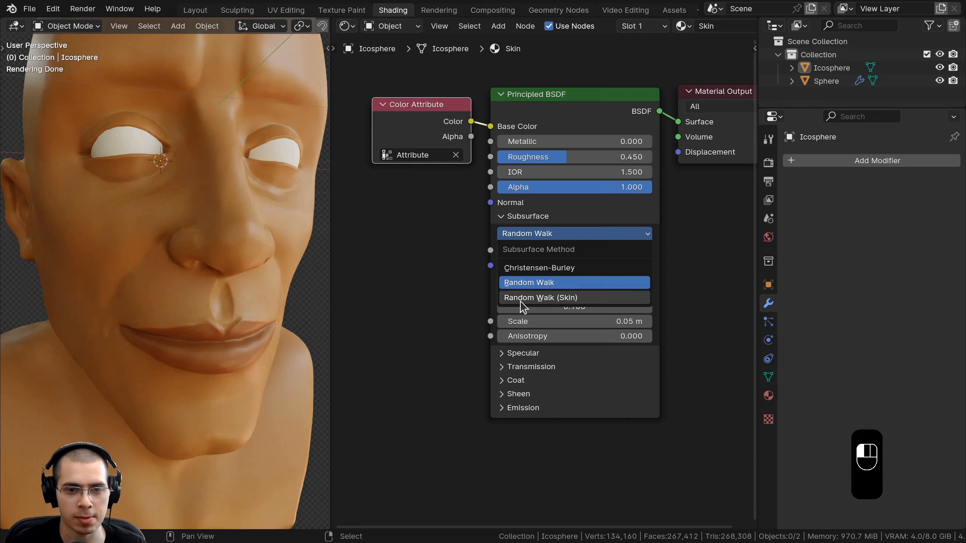
click(575, 299)
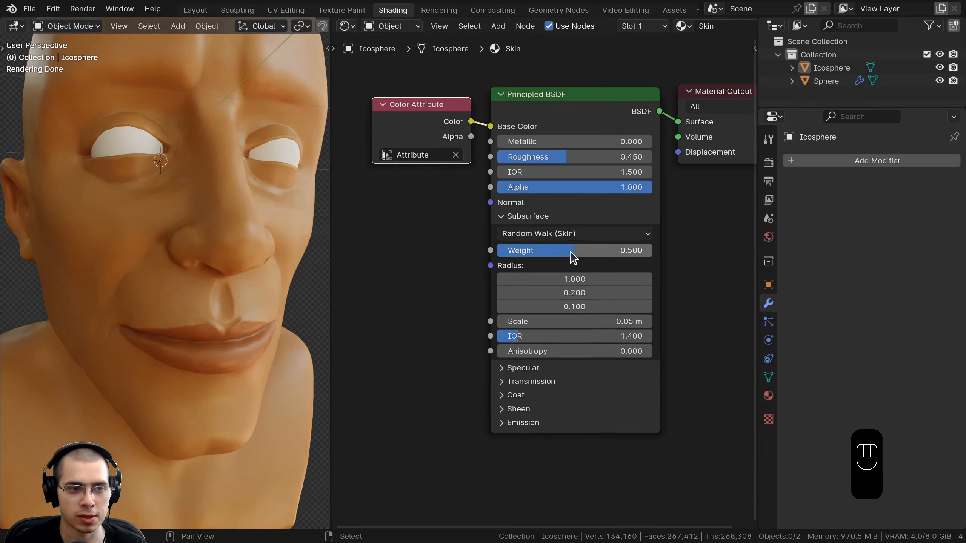
- Try a Subsurface Weight of 1.0 and examine how light scatters through the ear, nose and face from several angles
drag(570, 254, 648, 253)
scroll(149, 236, down, 4)
middle_drag(148, 236, 164, 291)
scroll(124, 267, up, 5)
scroll(136, 273, up, 3)
scroll(133, 277, down, 6)
scroll(117, 236, up, 5)
middle_drag(91, 261, 133, 280)
shift+middle_drag(133, 280, 43, 276)
scroll(163, 291, up, 4)
scroll(140, 298, down, 6)
middle_drag(171, 281, 229, 246)
scroll(114, 289, down, 3)
middle_drag(159, 241, 250, 246)
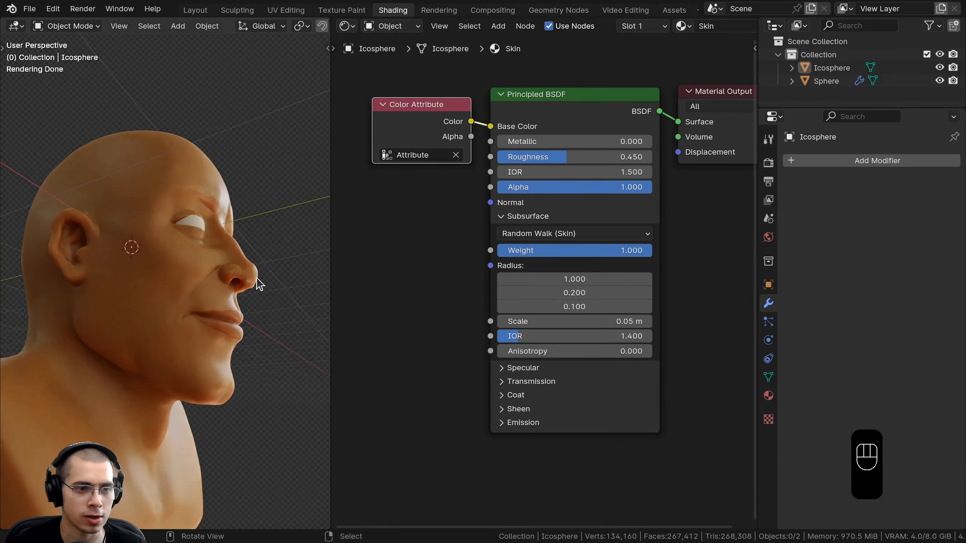
middle_drag(260, 283, 163, 301)
shift+middle_drag(163, 301, 188, 302)
scroll(147, 313, up, 3)
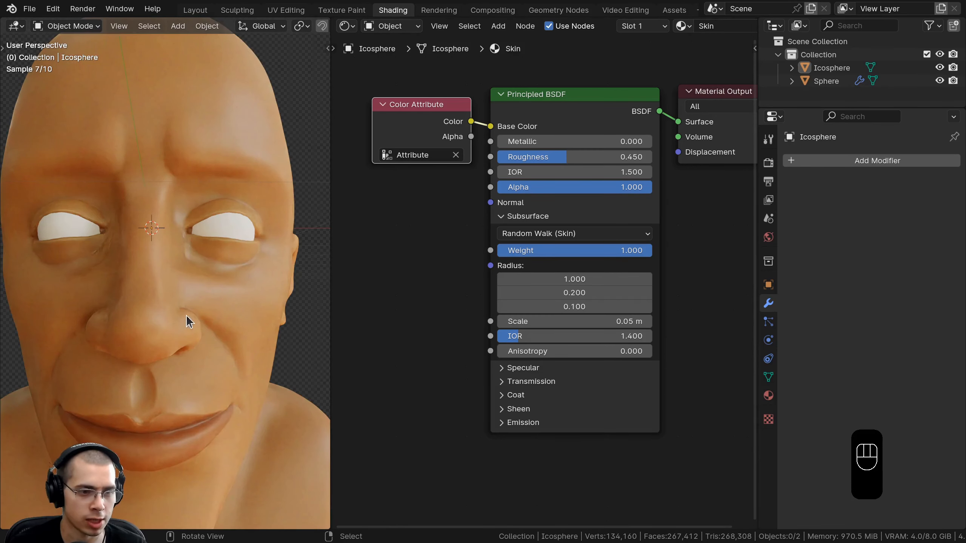
middle_drag(185, 291, 164, 340)
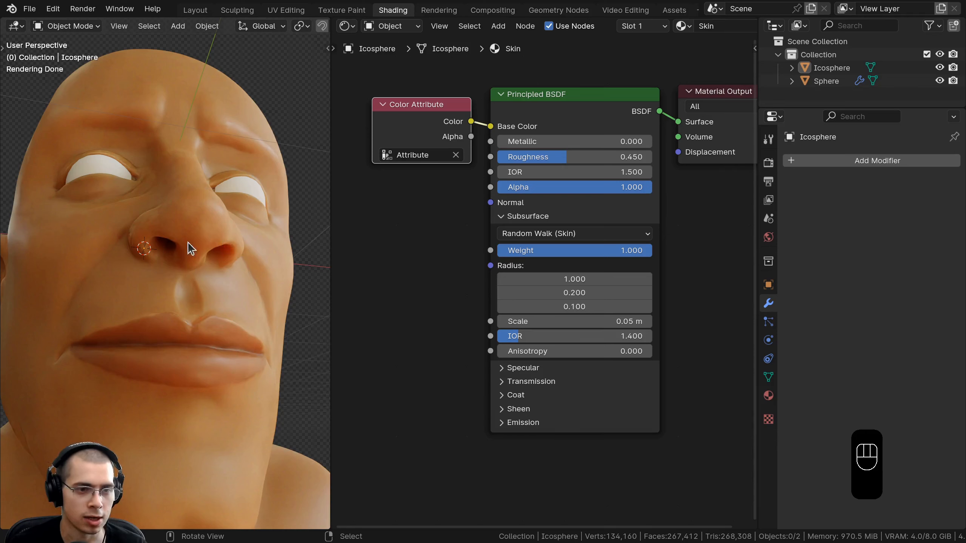
- Set the Subsurface Weight of the Skin material back to 0.5
click(545, 250)
text(.5)
key(Return)
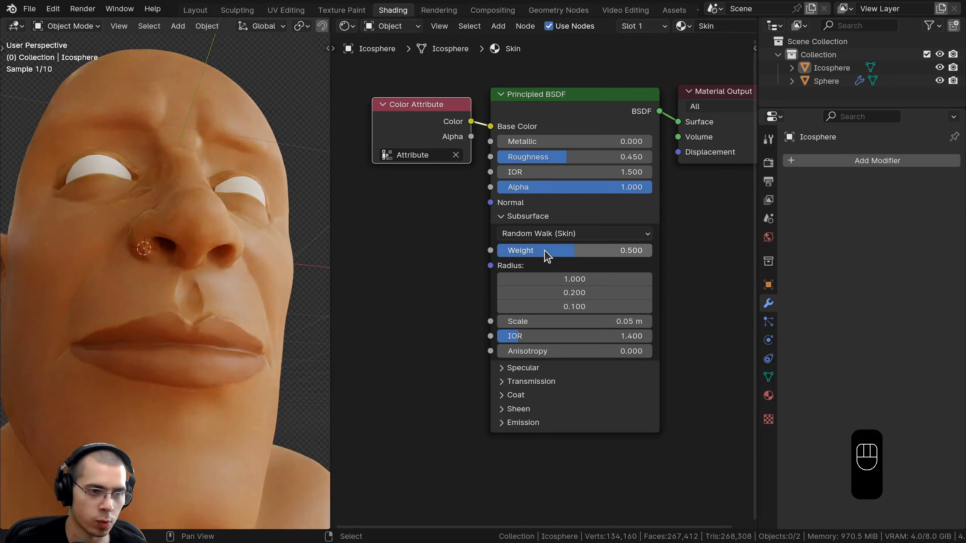
- Set the first Subsurface Radius value of the Skin material's Principled BSDF to 2.0
scroll(195, 264, down, 4)
middle_drag(194, 264, 288, 283)
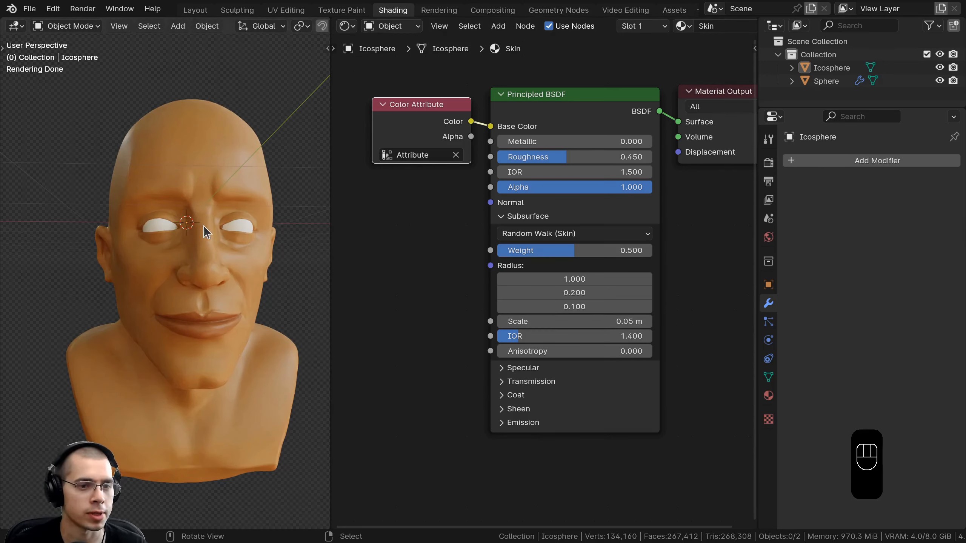
middle_drag(204, 228, 214, 239)
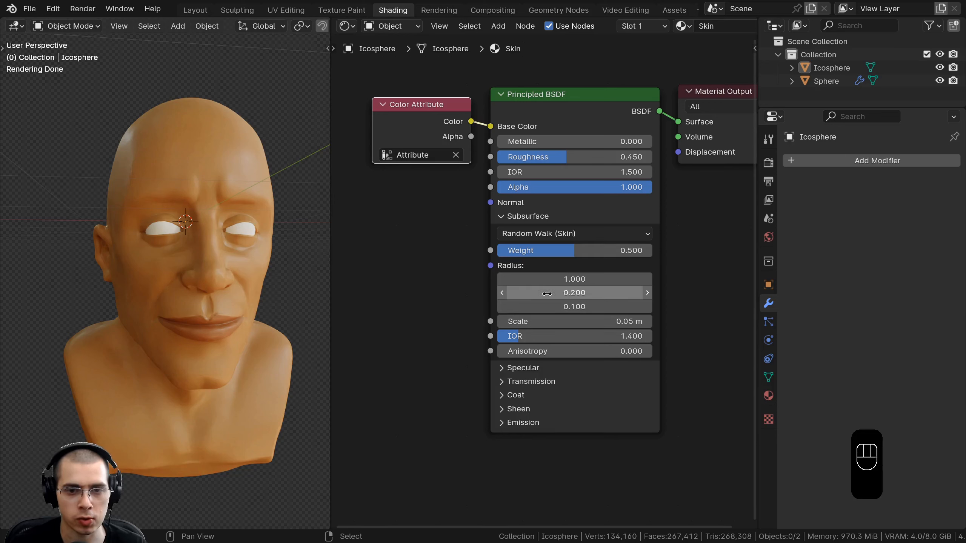
click(539, 279)
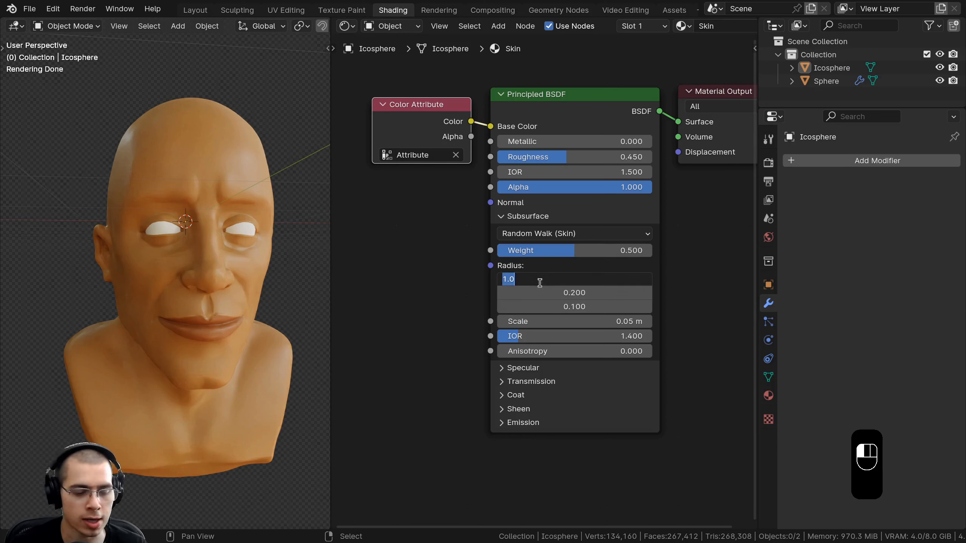
text(2)
key(Return)
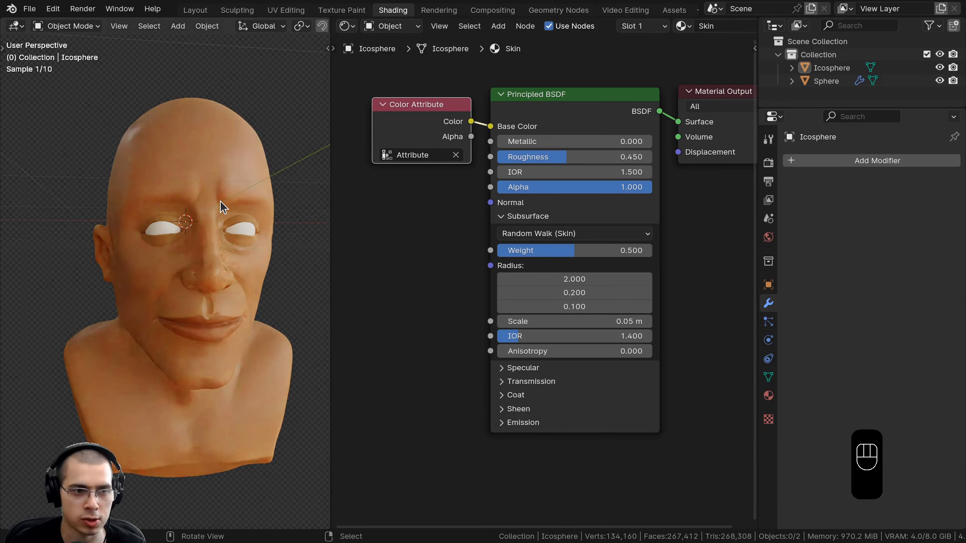
middle_drag(194, 247, 224, 323)
- Try 100 for the first Subsurface Radius value and undo that change
click(539, 279)
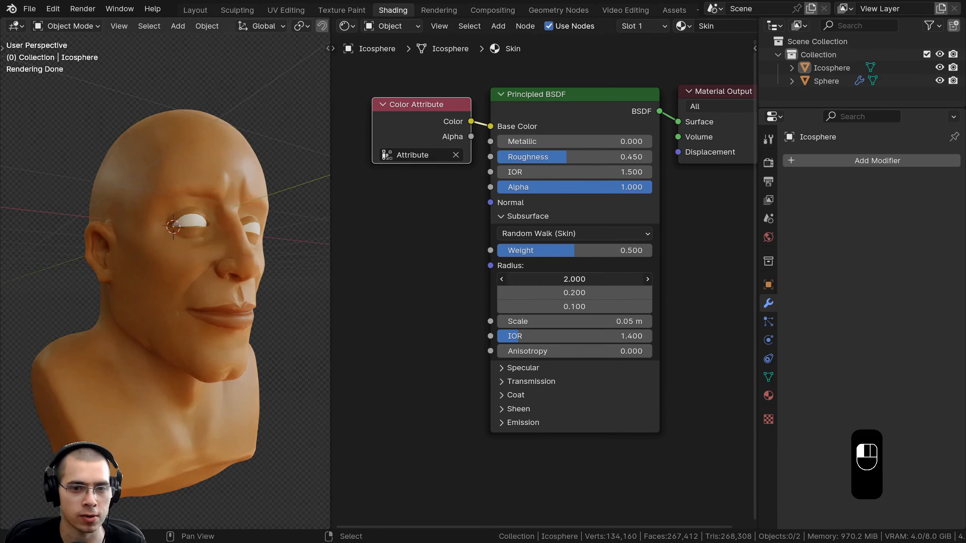
text(100)
key(Return)
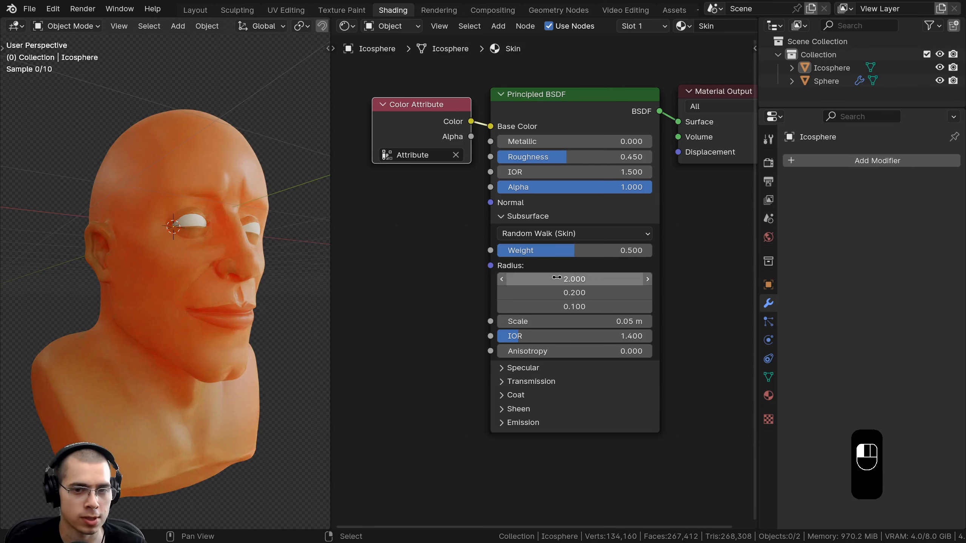
key(ctrl+z)
middle_drag(266, 279, 243, 244)
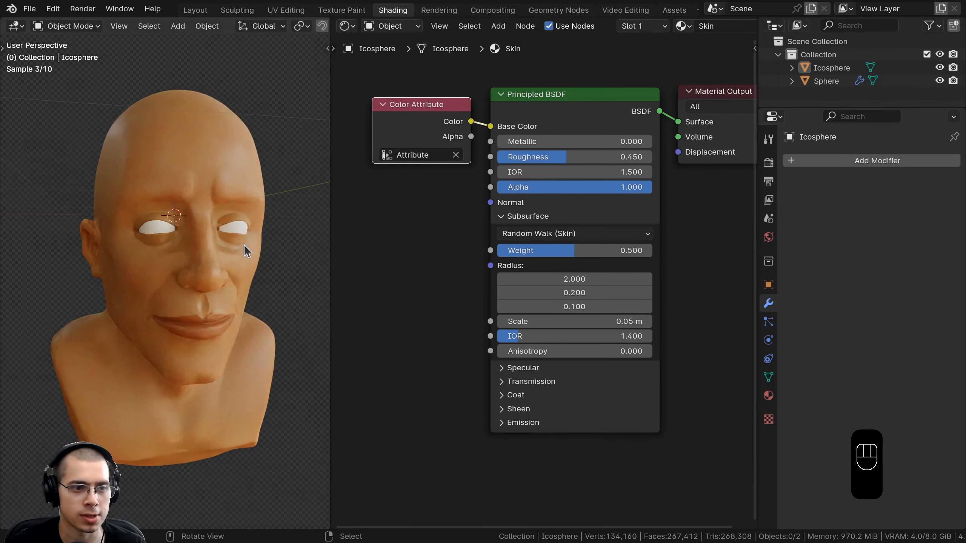
- Set the second Subsurface Radius value of the Principled BSDF to 0.1
click(553, 292)
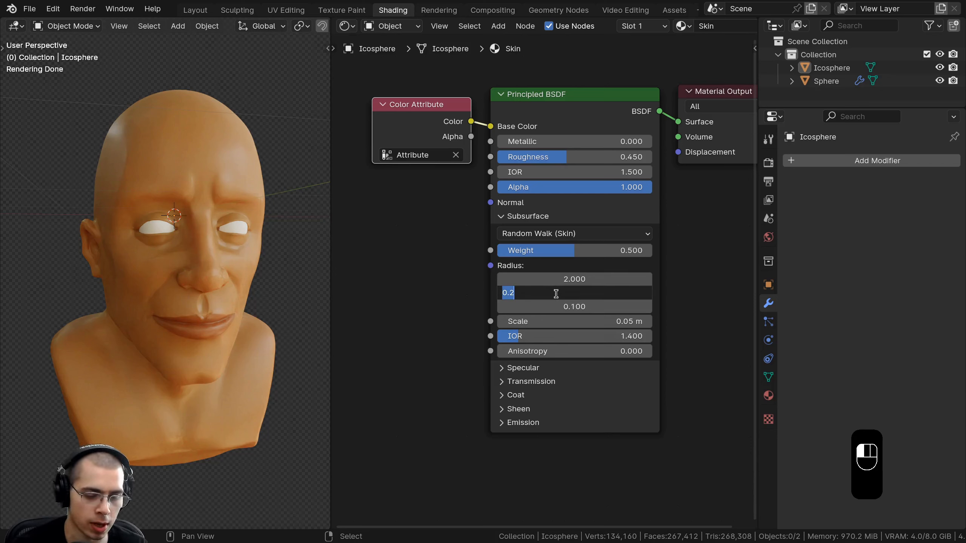
text(.1)
key(Return)
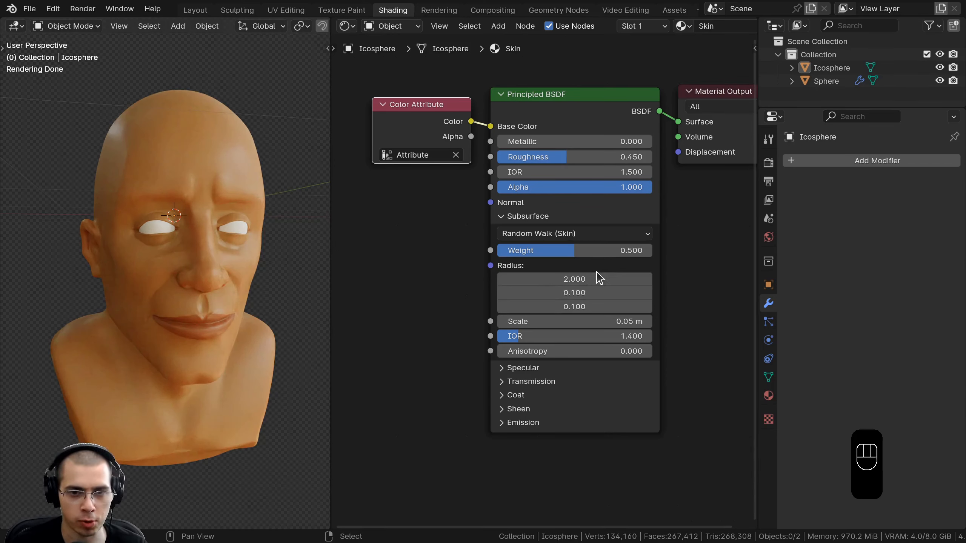
mouse_move(166, 233)
middle_down()
mouse_move(182, 225)
mouse_move(166, 230)
middle_up()
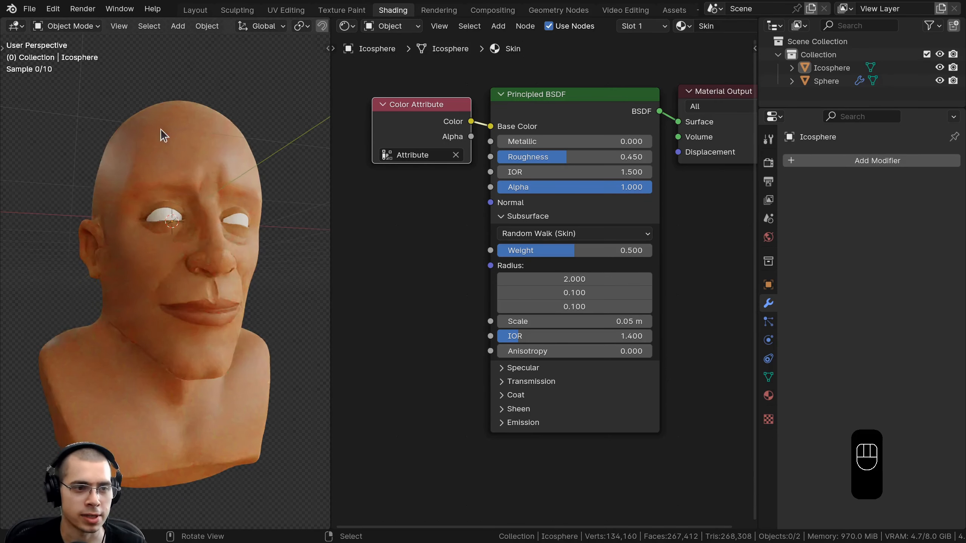
- Add an Ambient Occlusion node to the Skin material, placed above the Color Attribute node
scroll(484, 259, down, 1)
middle_drag(482, 253, 506, 286)
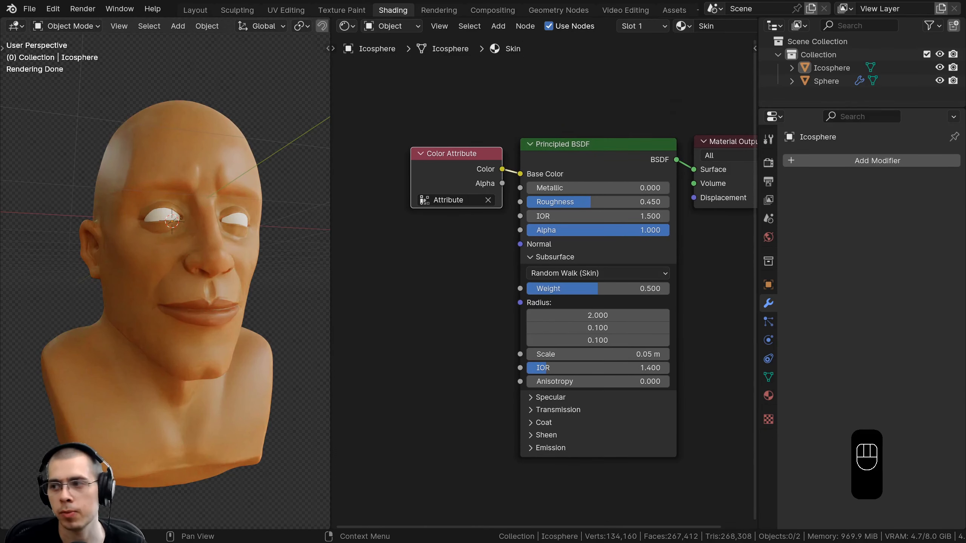
scroll(509, 293, down, 1)
middle_drag(408, 132, 460, 212)
key(shift+a)
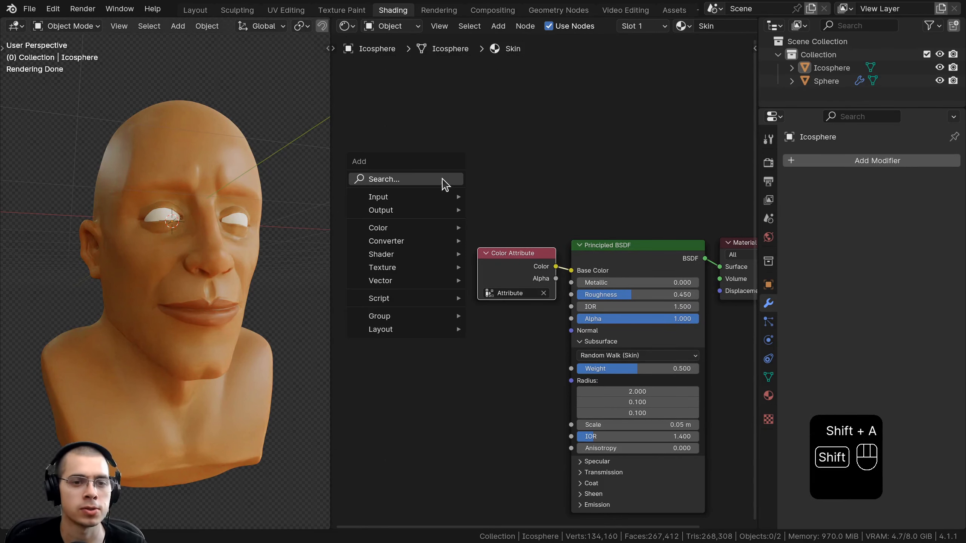
click(441, 181)
text(am)
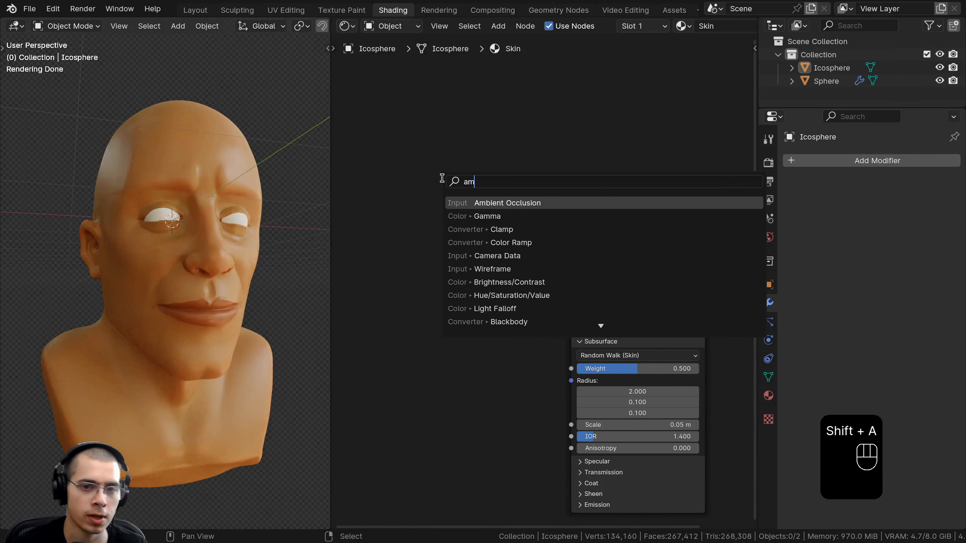
key(Return)
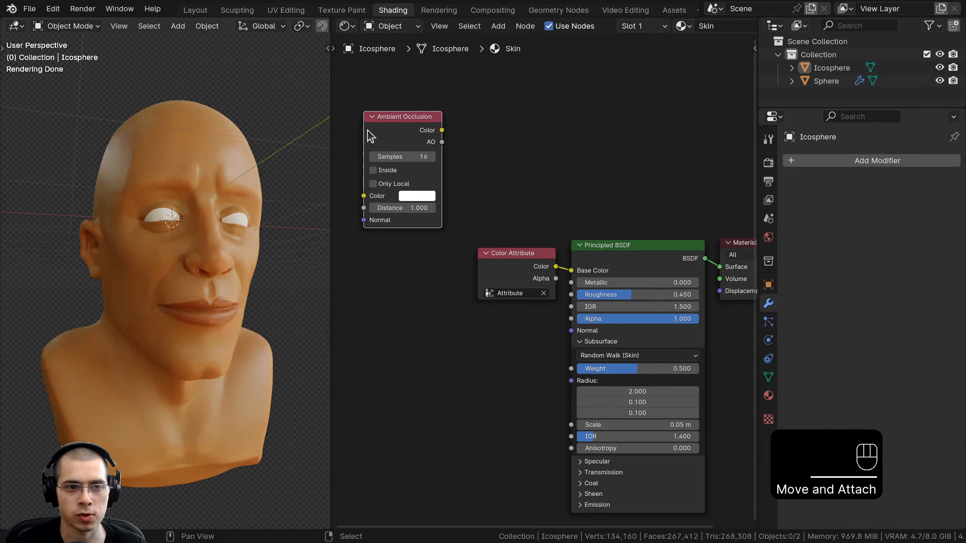
click(470, 196)
- Move the Color Attribute node away from the Principled BSDF to beneath the Ambient Occlusion node, and preview the Ambient Occlusion output
drag(538, 247, 422, 253)
scroll(513, 229, up, 1)
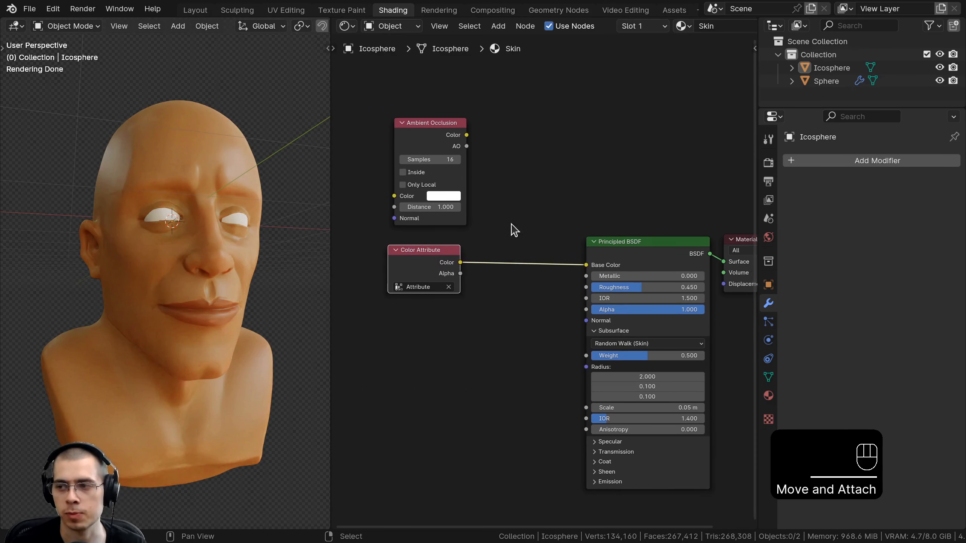
ctrl+shift+click(443, 129)
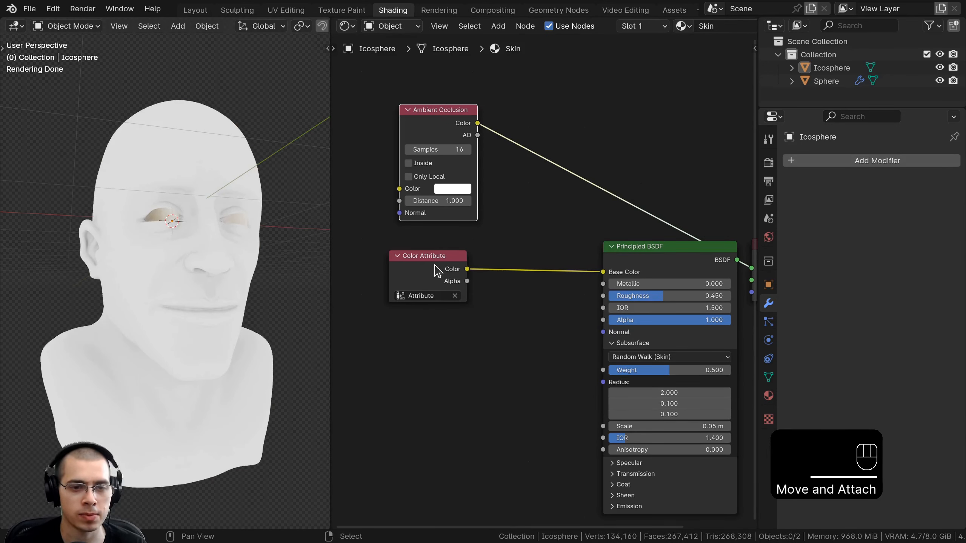
- Search the add-on preferences for "node" and check that Node Wrangler is enabled, expanding its details
click(53, 9)
click(87, 178)
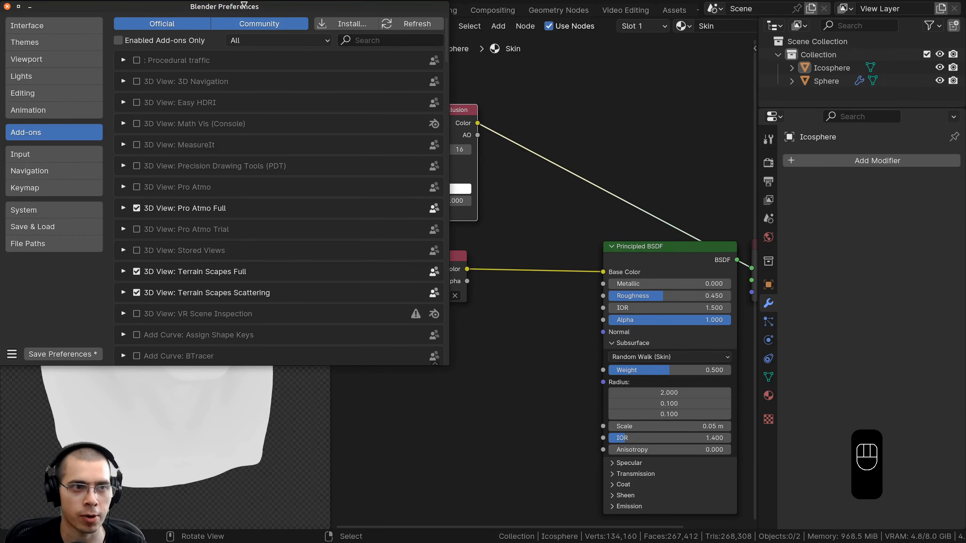
drag(304, 18, 468, 50)
click(557, 71)
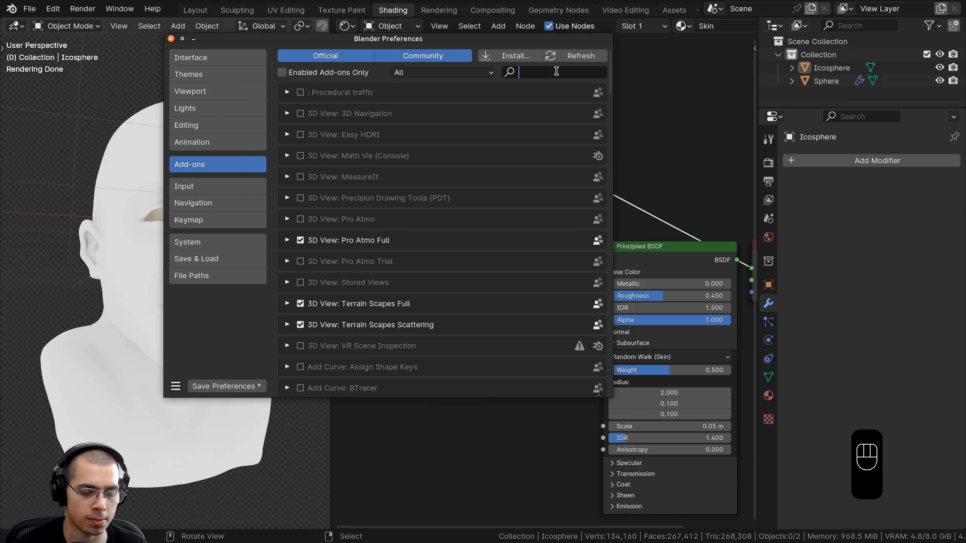
text(node)
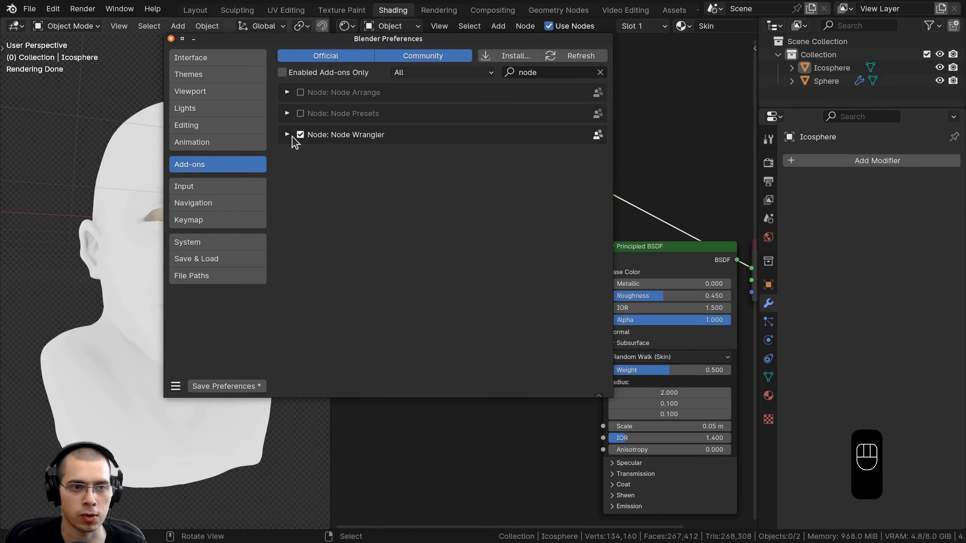
click(291, 136)
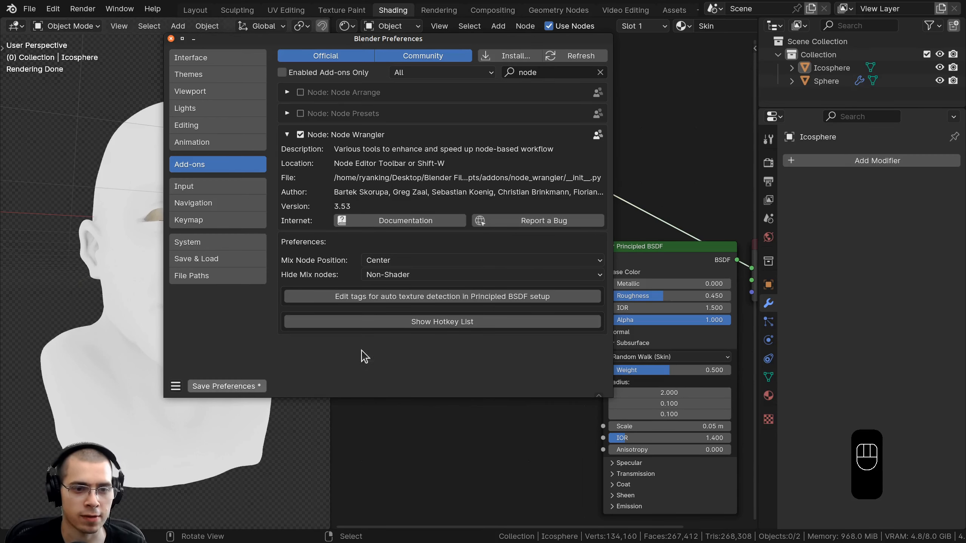
click(170, 39)
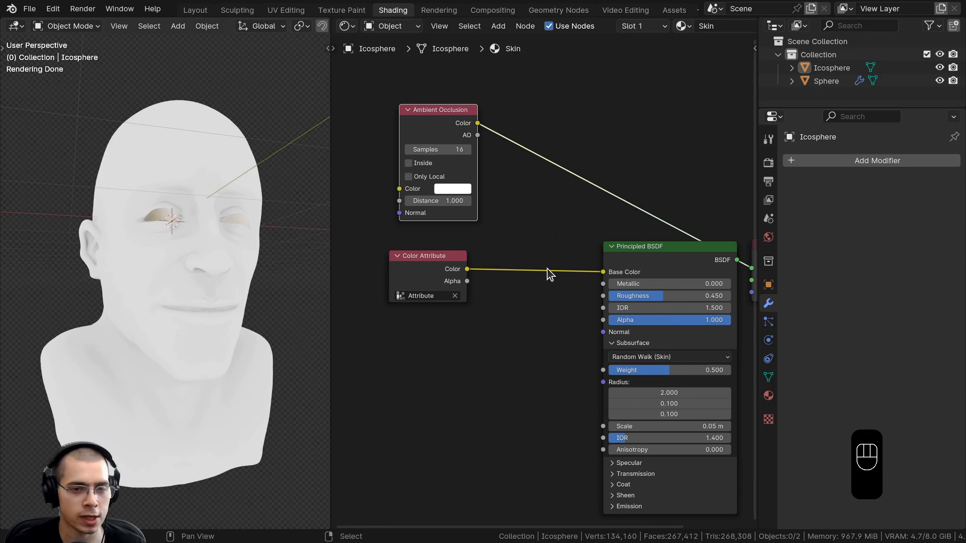
- Preview the Color Attribute and Ambient Occlusion nodes alternately, ending on Ambient Occlusion, and examine the occlusion shading around the ear and face
ctrl+shift+click(425, 269)
ctrl+shift+click(437, 133)
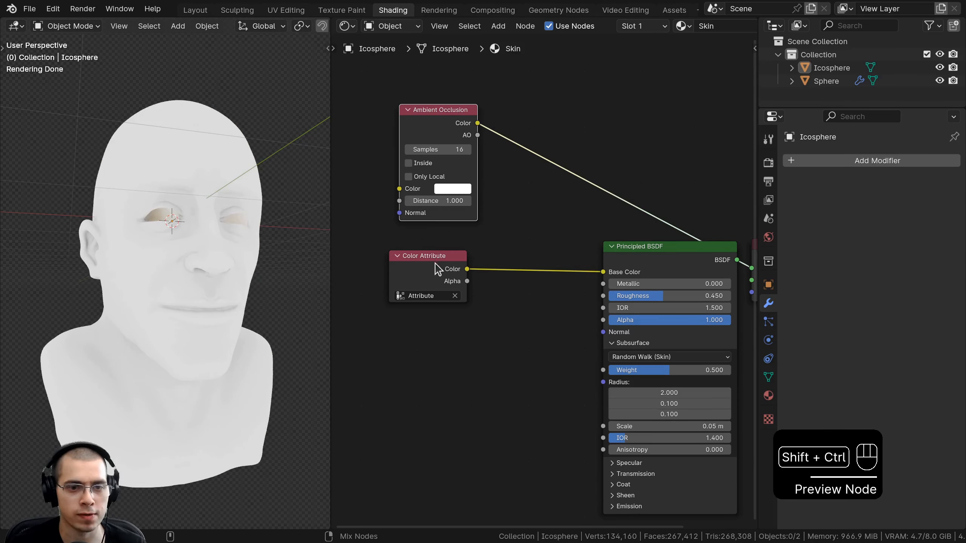
ctrl+shift+click(438, 269)
ctrl+shift+click(436, 137)
ctrl+drag(443, 127, 426, 122)
ctrl+shift+click(431, 123)
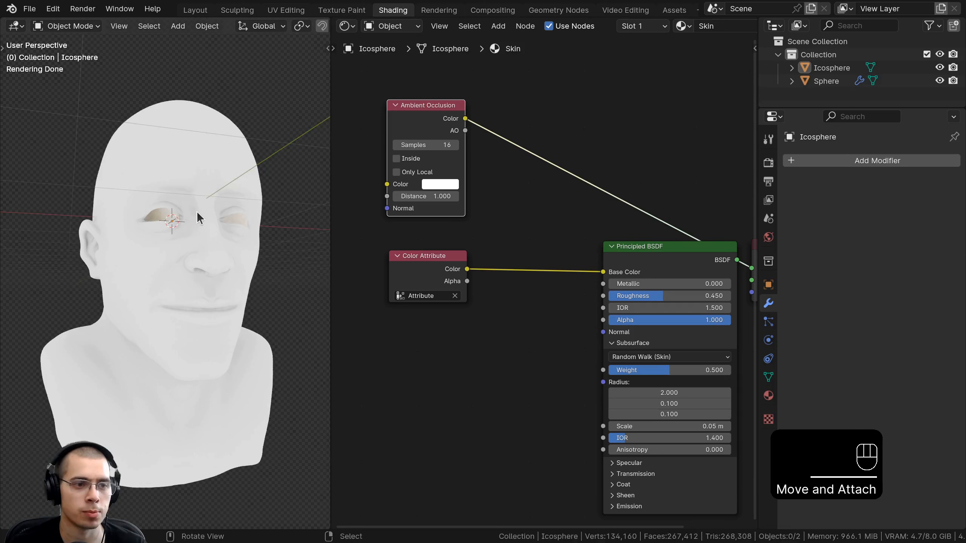
middle_drag(196, 211, 173, 286)
scroll(193, 220, up, 5)
middle_drag(87, 236, 213, 263)
middle_drag(148, 225, 247, 214)
middle_drag(557, 170, 555, 179)
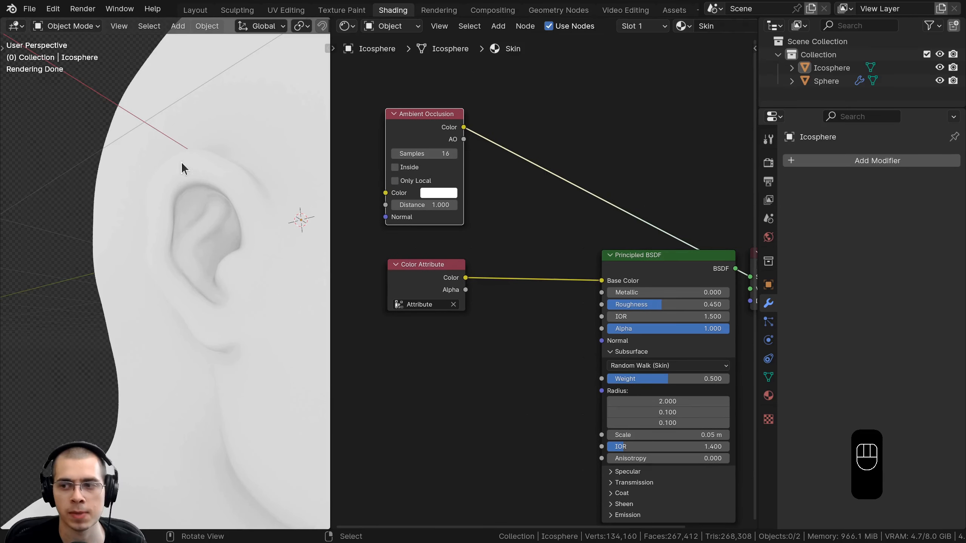
middle_drag(182, 163, 178, 211)
- Add a Color Ramp node on the link between the Ambient Occlusion node's Color output and the material preview
key(shift+a)
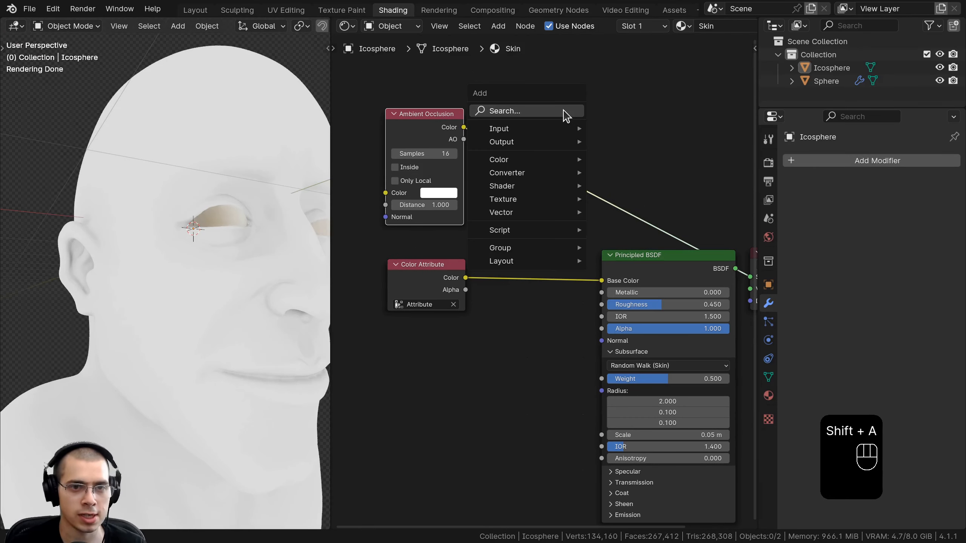
click(565, 111)
text(col)
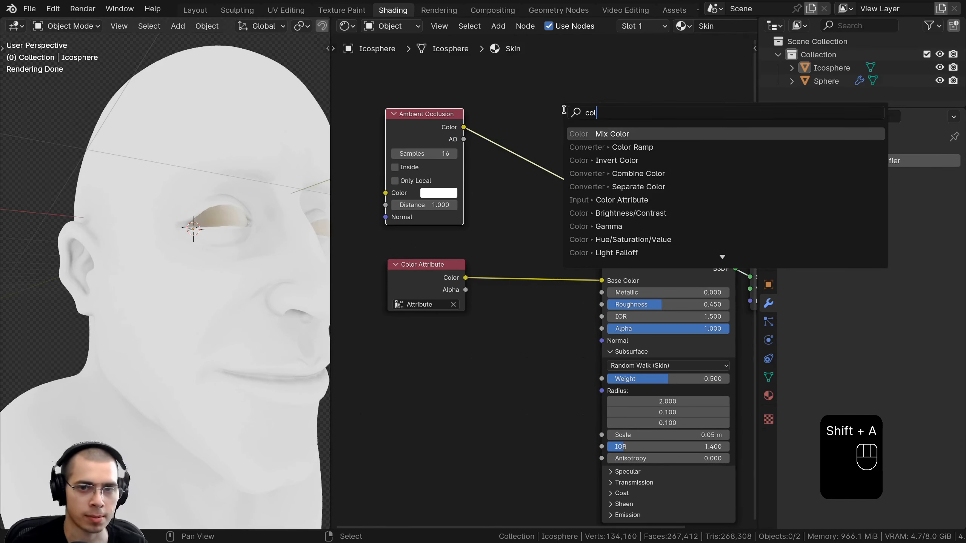
key(Down)
key(Return)
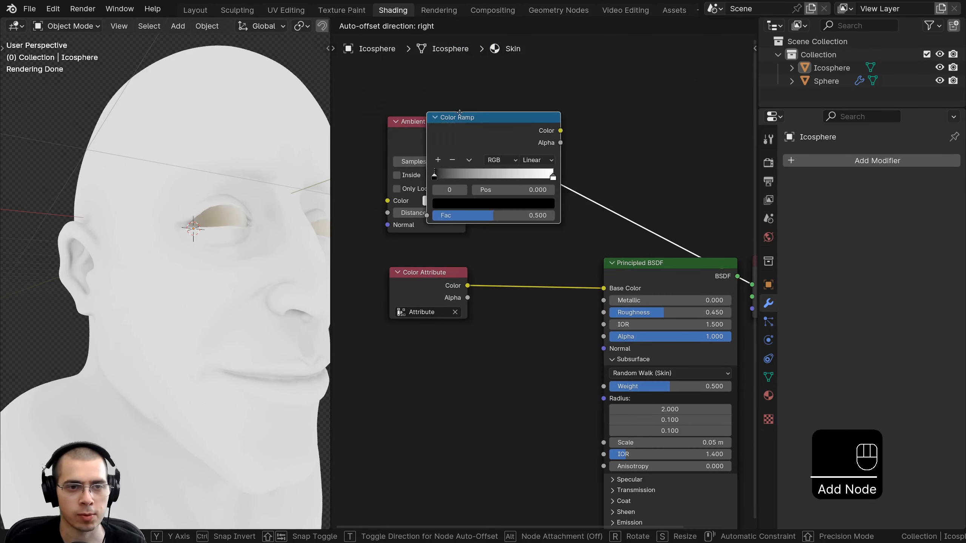
click(445, 44)
drag(554, 126, 527, 131)
middle_drag(528, 165, 507, 199)
scroll(508, 199, up, 3)
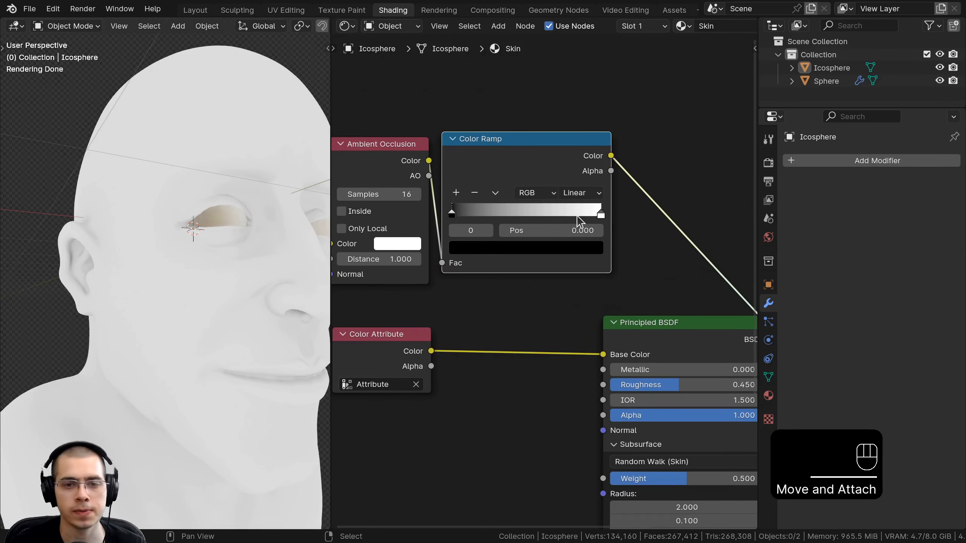
- Reverse the Color Ramp so its black stop sits at the far end and its white stop at position 0.382
mouse_move(599, 213)
mouse_down()
mouse_move(491, 212)
mouse_move(618, 216)
mouse_move(608, 209)
mouse_up()
mouse_move(493, 213)
mouse_down()
mouse_move(478, 208)
mouse_move(509, 208)
mouse_up()
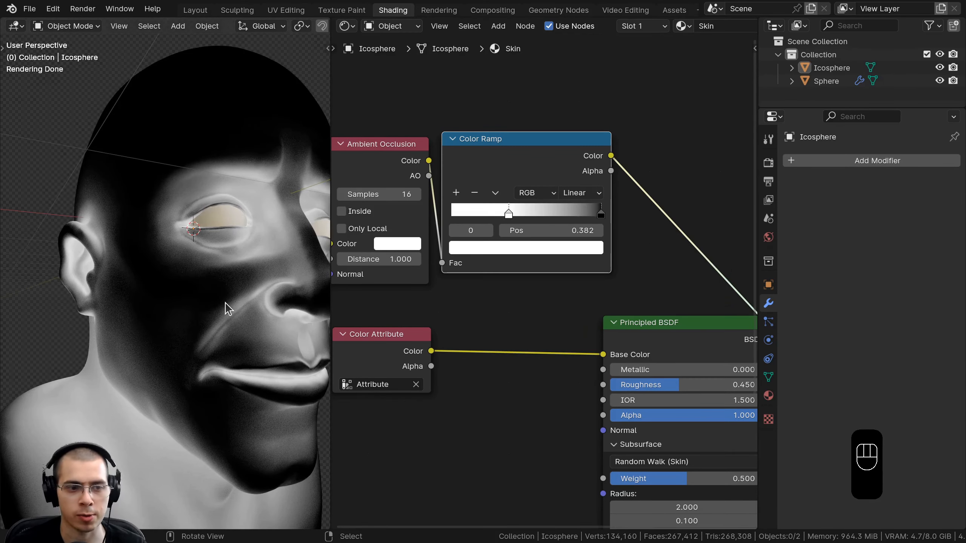
middle_drag(225, 302, 187, 263)
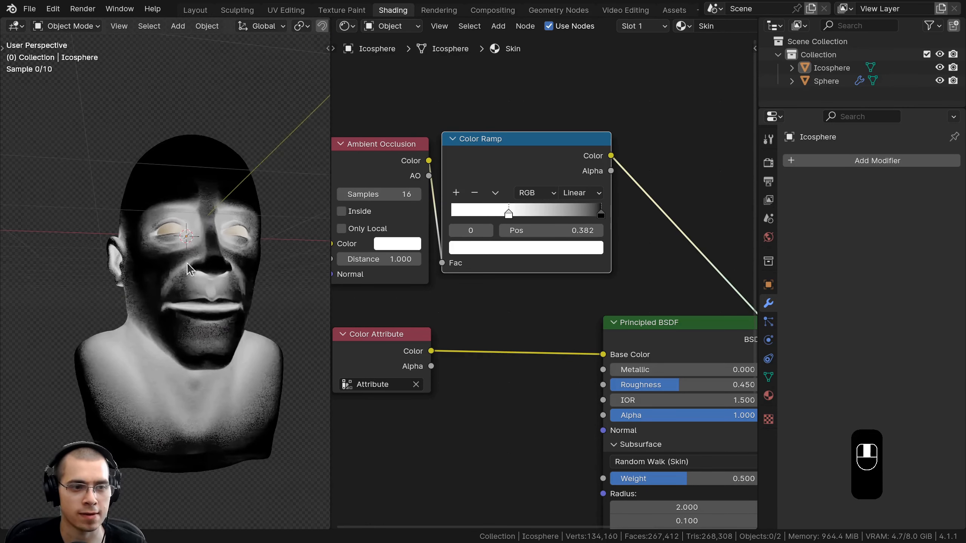
- Move the Ambient Occlusion, Color Ramp and Color Attribute nodes together farther away from the Principled BSDF to make room between them
scroll(535, 406, down, 2)
drag(429, 129, 585, 416)
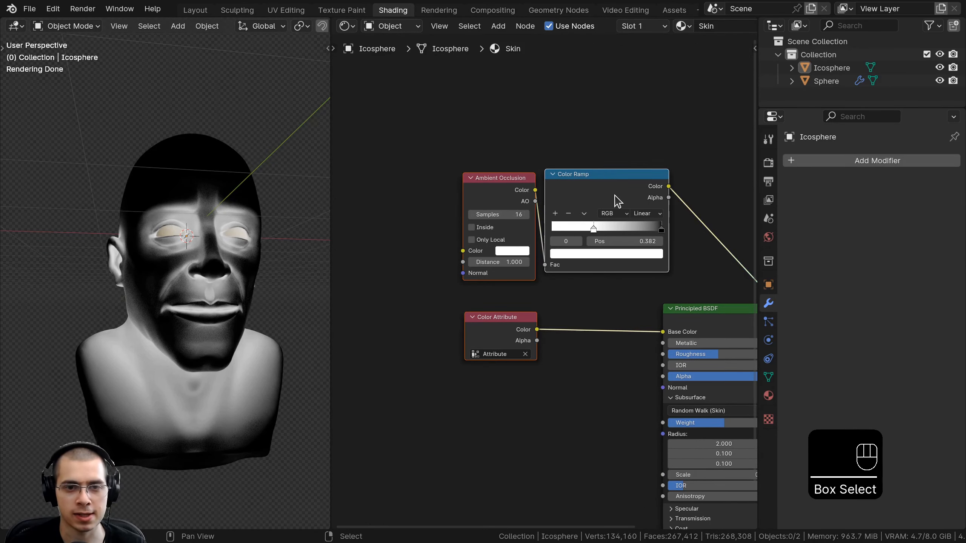
drag(615, 194, 398, 197)
scroll(540, 285, down, 2)
middle_drag(536, 282, 547, 262)
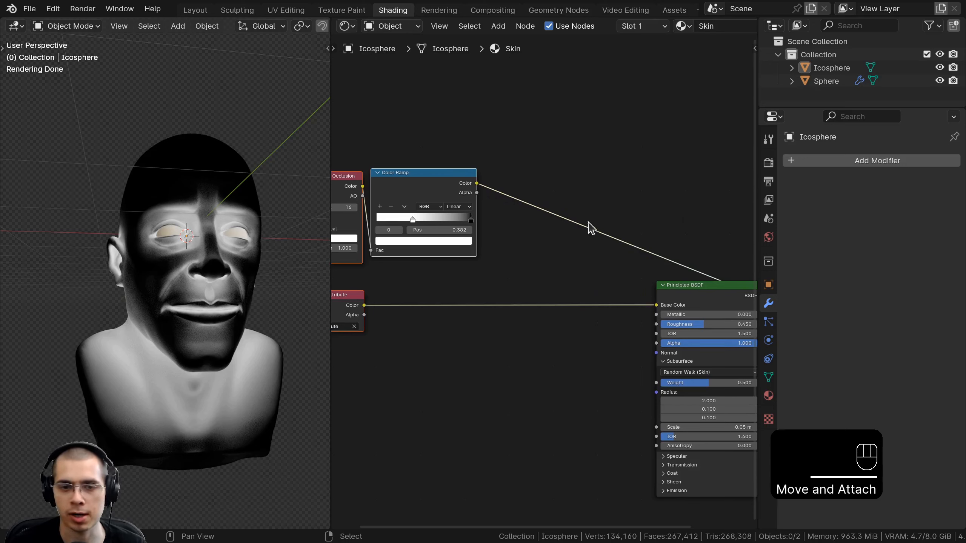
ctrl+scroll(366, 309, up, 3)
click(366, 308)
key(g)
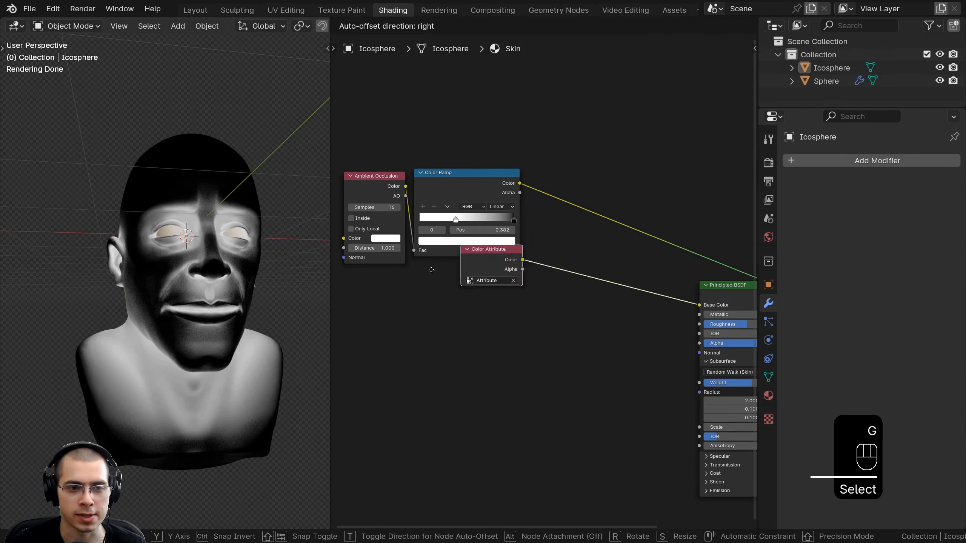
right_click(417, 341)
click(476, 194)
key(g)
right_click(479, 198)
middle_drag(208, 211, 202, 199)
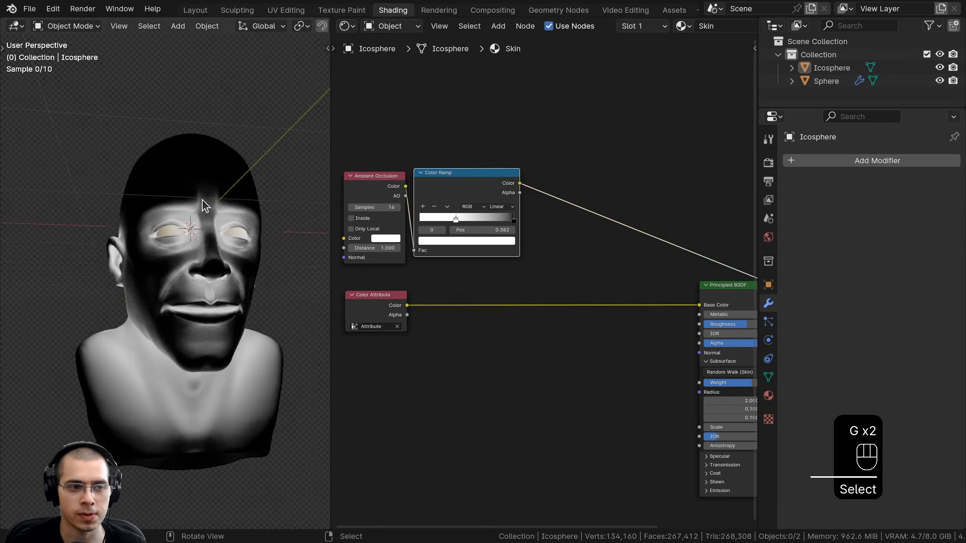
scroll(202, 199, up, 2)
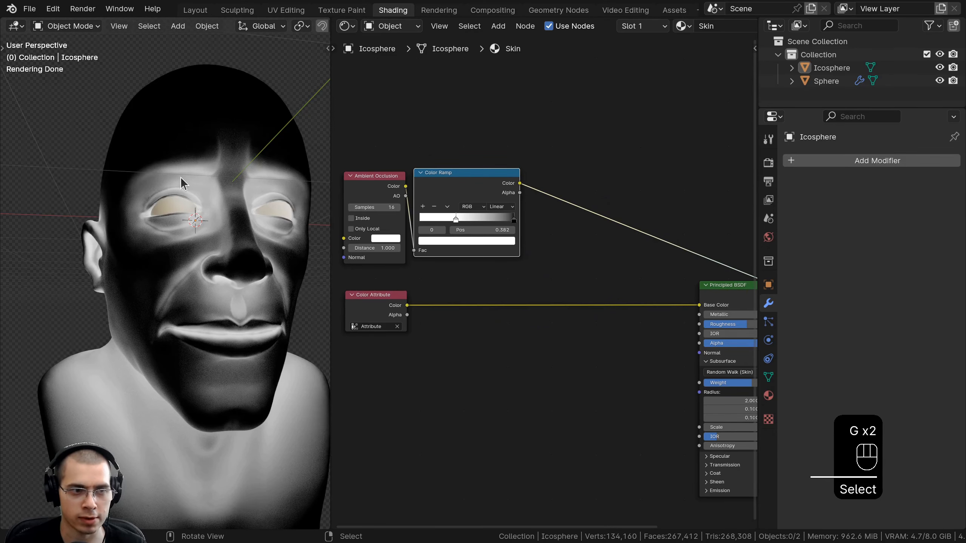
- Add a Mix Color node on the link between the Color Ramp's Color output and the material preview
middle_drag(502, 287, 487, 293)
key(shift+a)
click(599, 212)
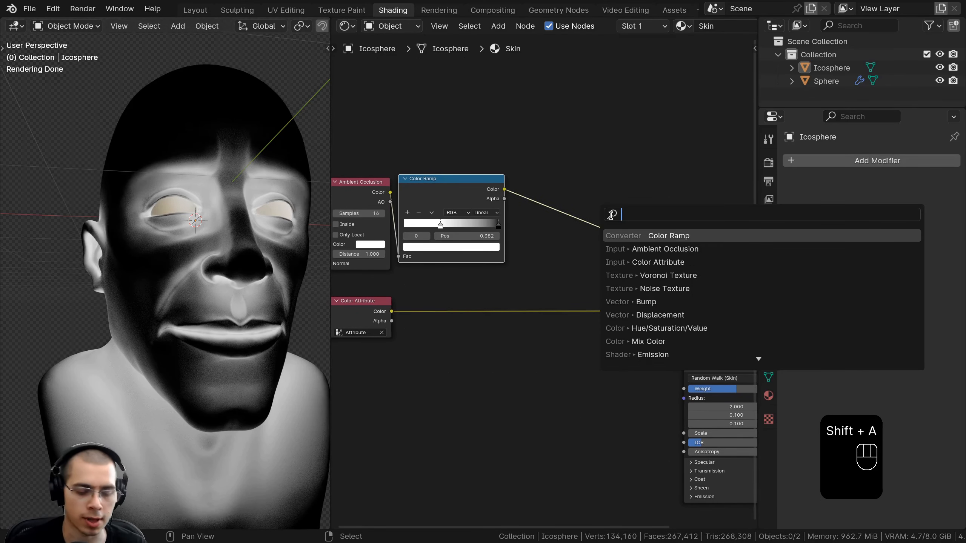
text(mix c)
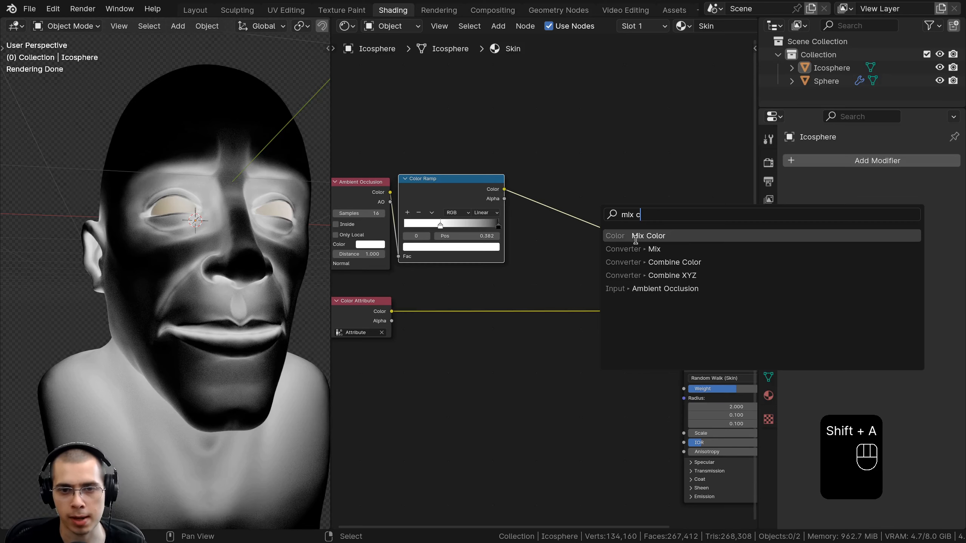
click(636, 235)
click(531, 242)
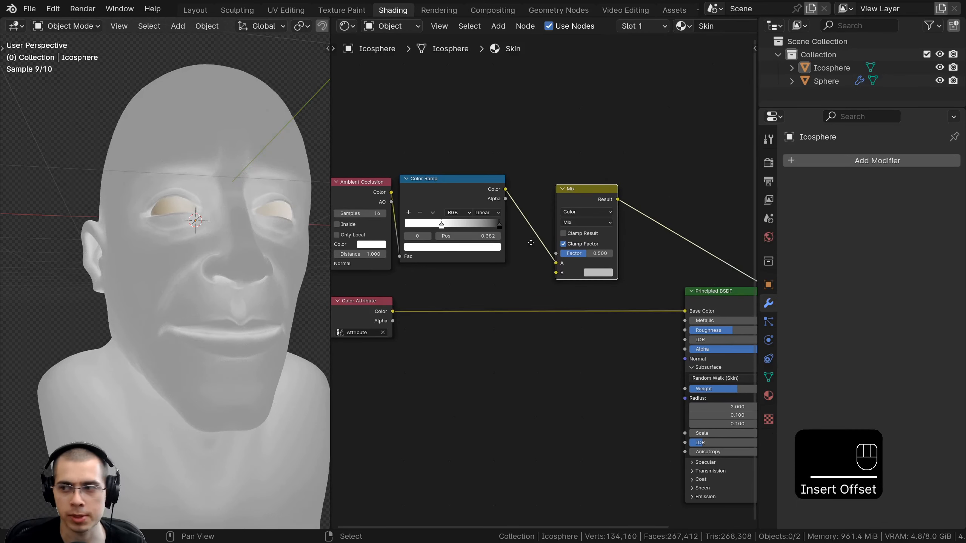
- Route the Color Ramp into the Mix node's Factor and the Color Attribute's Color into A, and preview the Mix node
scroll(532, 242, up, 1)
click(462, 179)
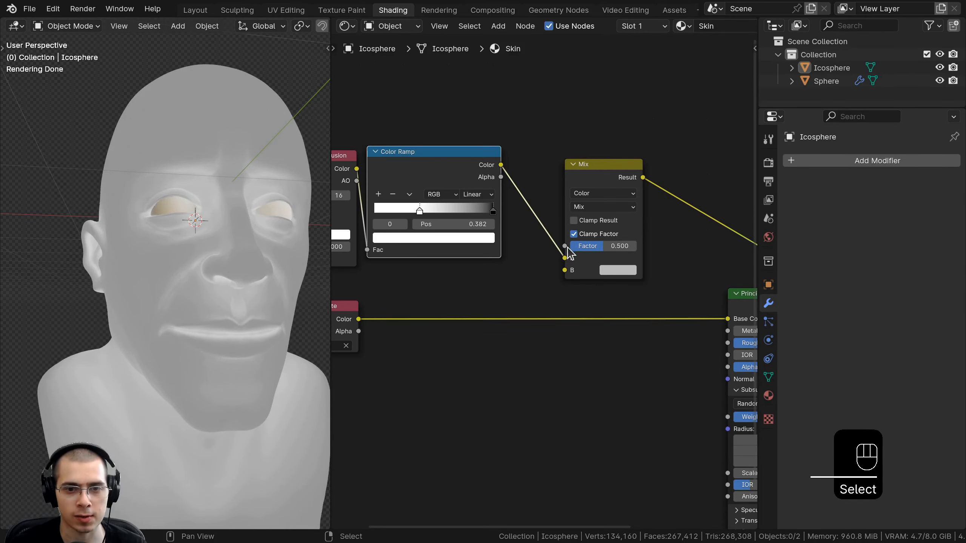
mouse_move(565, 258)
mouse_down()
mouse_move(545, 269)
mouse_move(567, 245)
mouse_up()
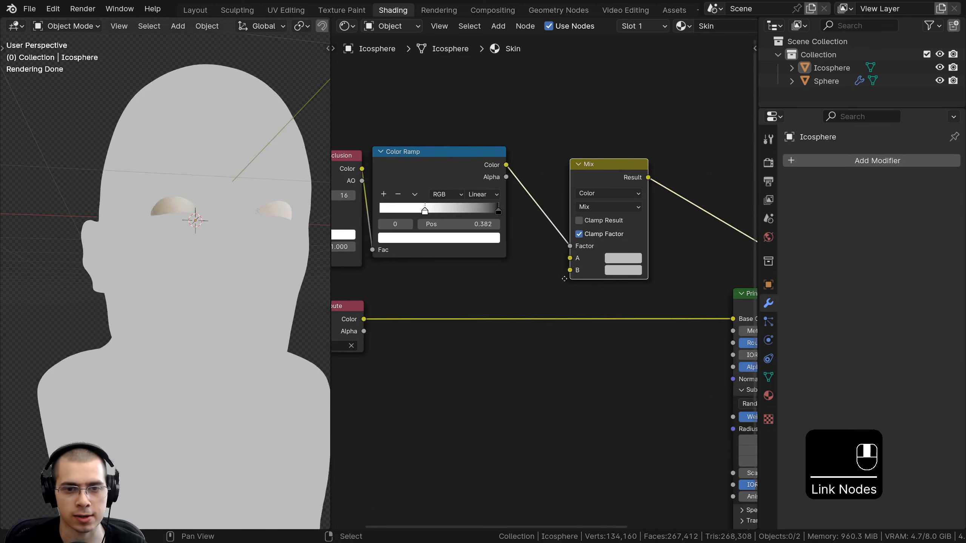
middle_drag(564, 279, 692, 250)
drag(463, 294, 697, 235)
scroll(589, 214, down, 1)
middle_drag(589, 213, 417, 234)
ctrl+shift+click(549, 179)
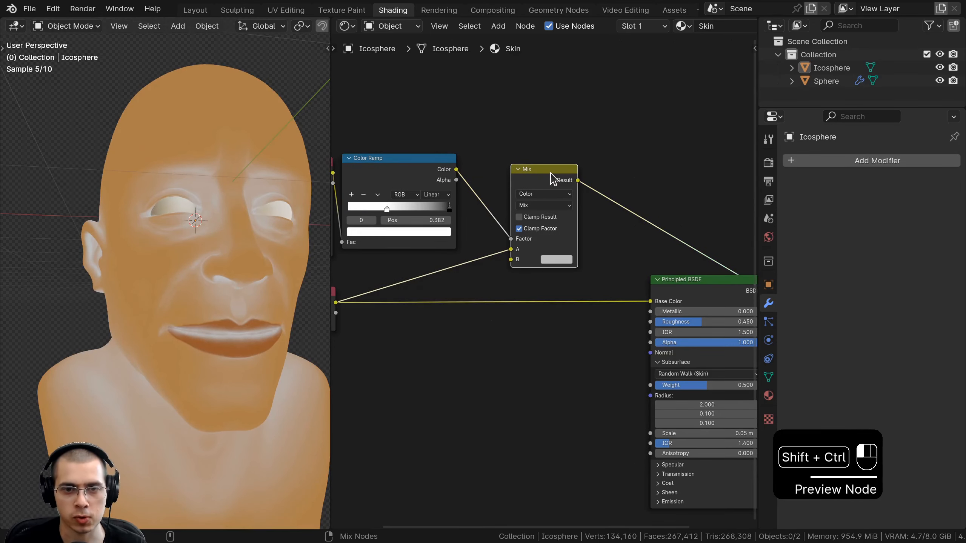
- Set the Mix node's blending mode to Darken
middle_drag(234, 262, 213, 248)
scroll(183, 172, up, 3)
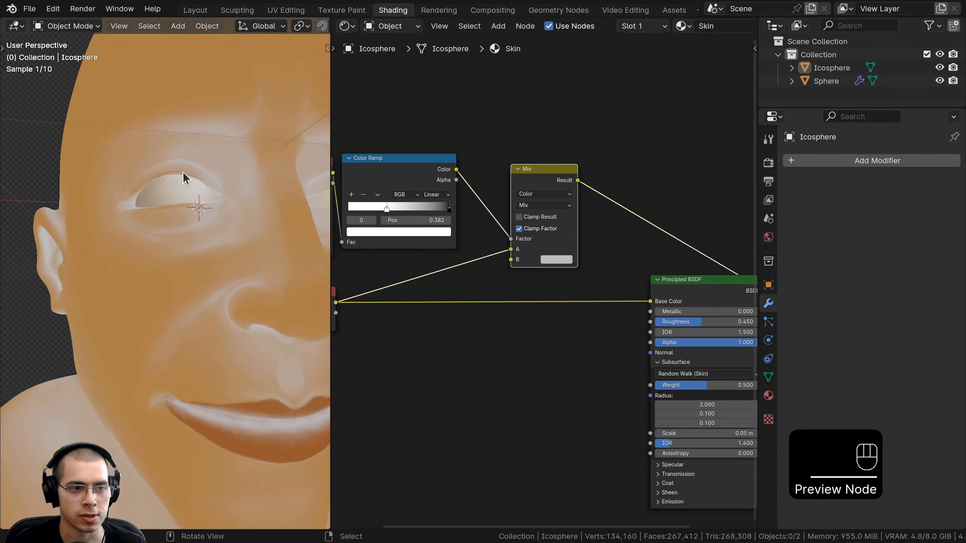
scroll(539, 291, up, 1)
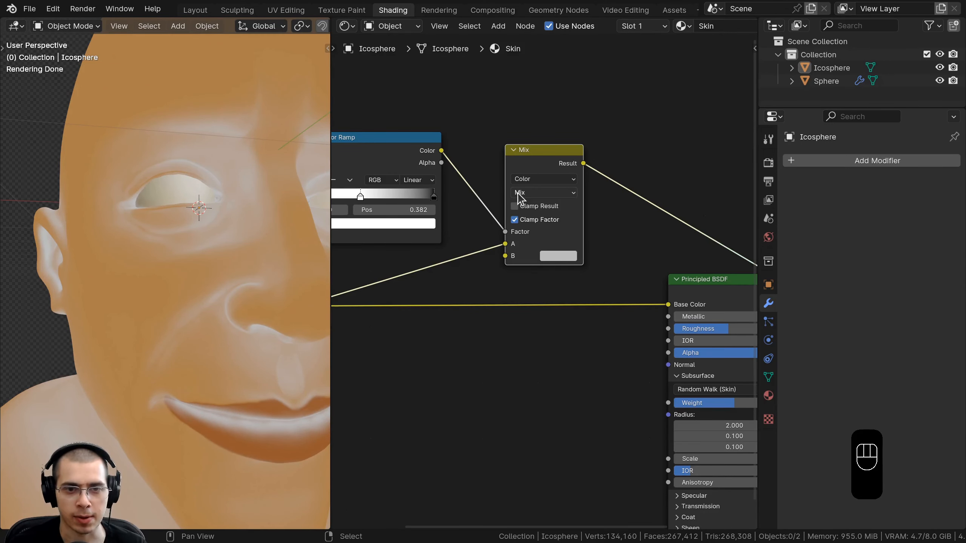
click(530, 193)
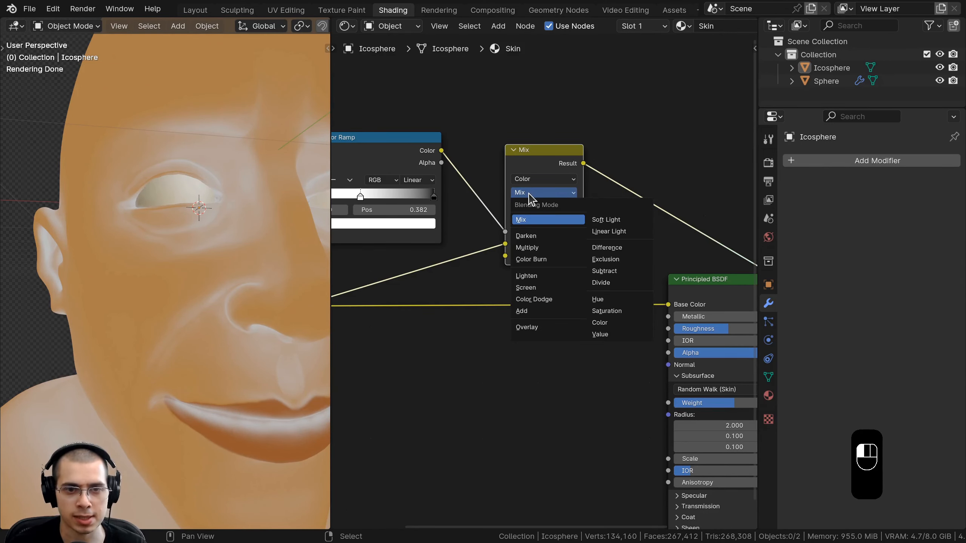
click(527, 237)
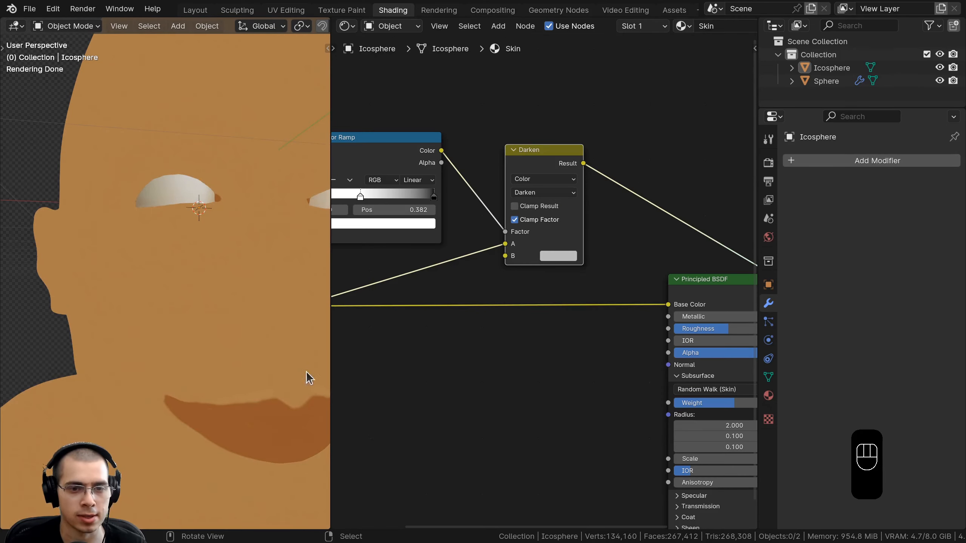
- Set the Darken node's B color to a dark brown
scroll(566, 264, up, 2)
key(ctrl+v)
click(565, 260)
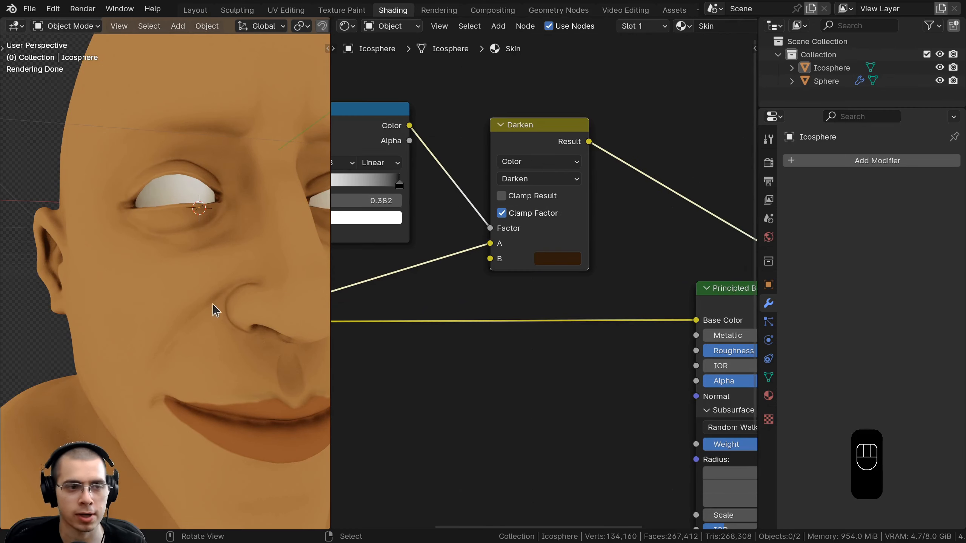
middle_drag(545, 230, 541, 181)
click(549, 212)
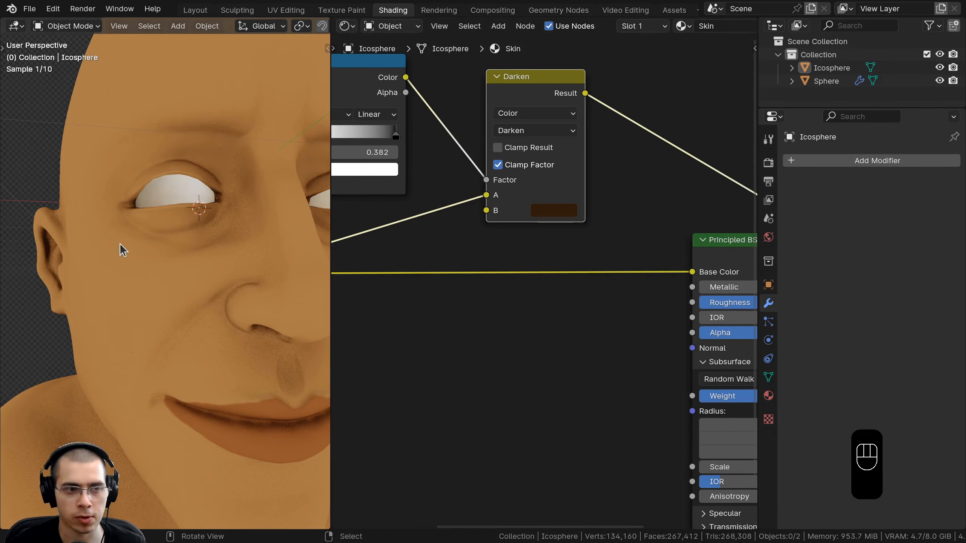
- Examine the darkened creases around the eyes, nose and neck of the head
scroll(120, 243, down, 4)
middle_drag(160, 249, 207, 288)
scroll(158, 272, up, 4)
scroll(208, 288, up, 2)
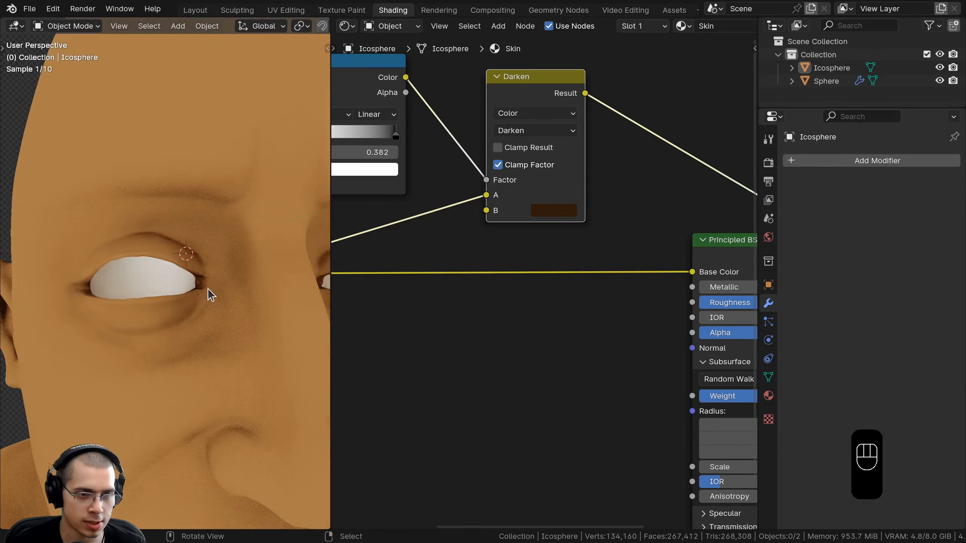
scroll(142, 359, down, 5)
shift+middle_drag(142, 358, 145, 311)
mouse_move(145, 312)
middle_down()
mouse_move(149, 279)
mouse_move(205, 306)
mouse_move(156, 303)
middle_up()
scroll(541, 284, down, 6)
- Connect the Darken node's Result to the Principled BSDF's Base Color and preview the full skin shader on the head
middle_drag(601, 259, 568, 262)
drag(508, 156, 607, 278)
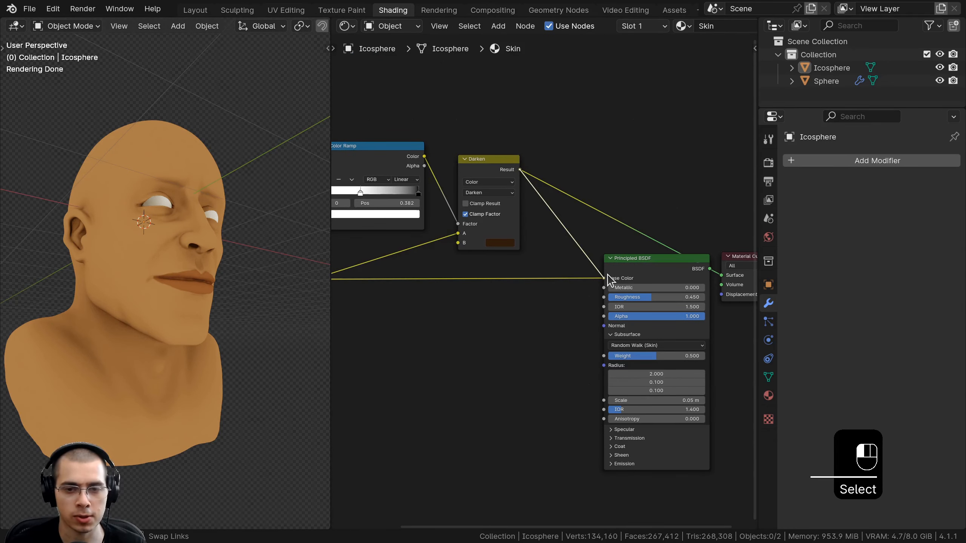
ctrl+shift+click(666, 269)
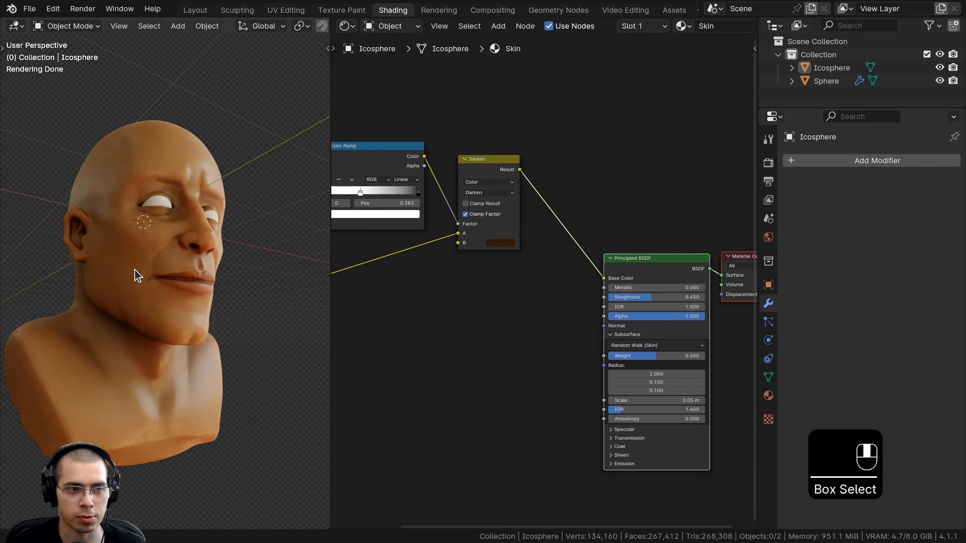
middle_drag(133, 274, 190, 275)
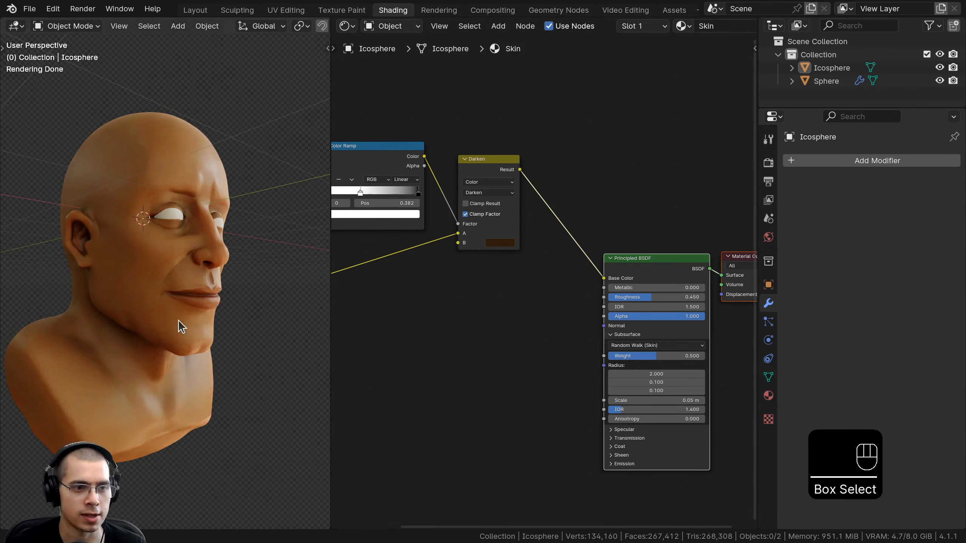
middle_drag(178, 320, 152, 317)
scroll(595, 328, down, 2)
middle_drag(591, 342, 596, 320)
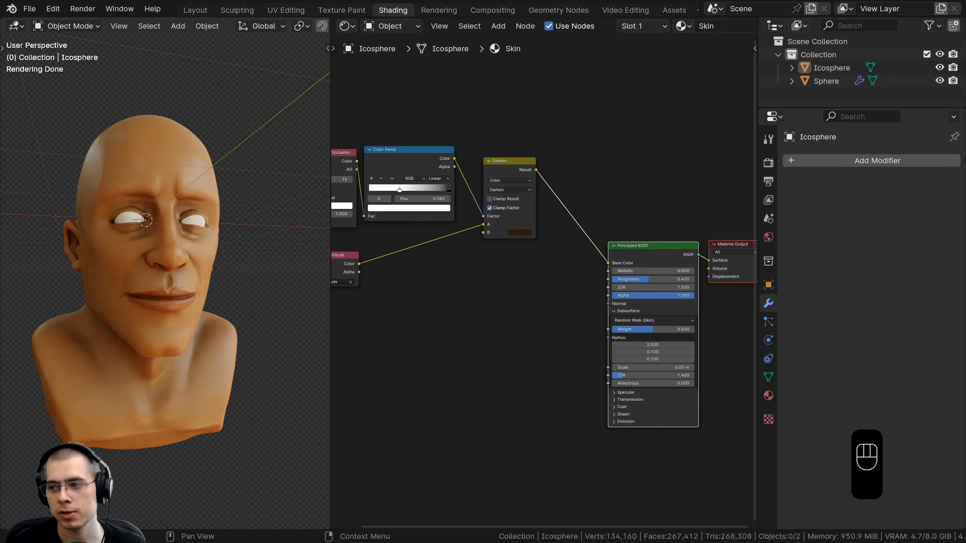
scroll(149, 265, up, 3)
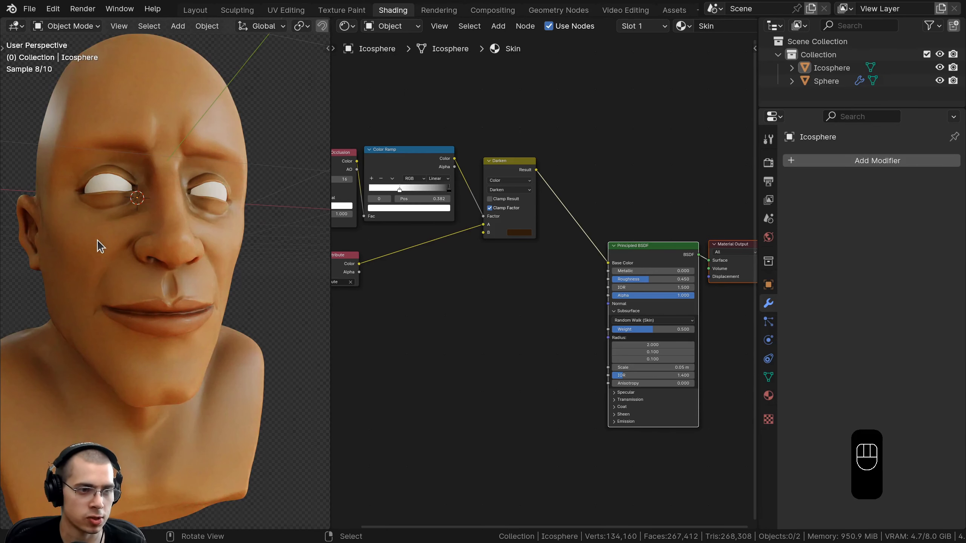
middle_drag(473, 284, 476, 265)
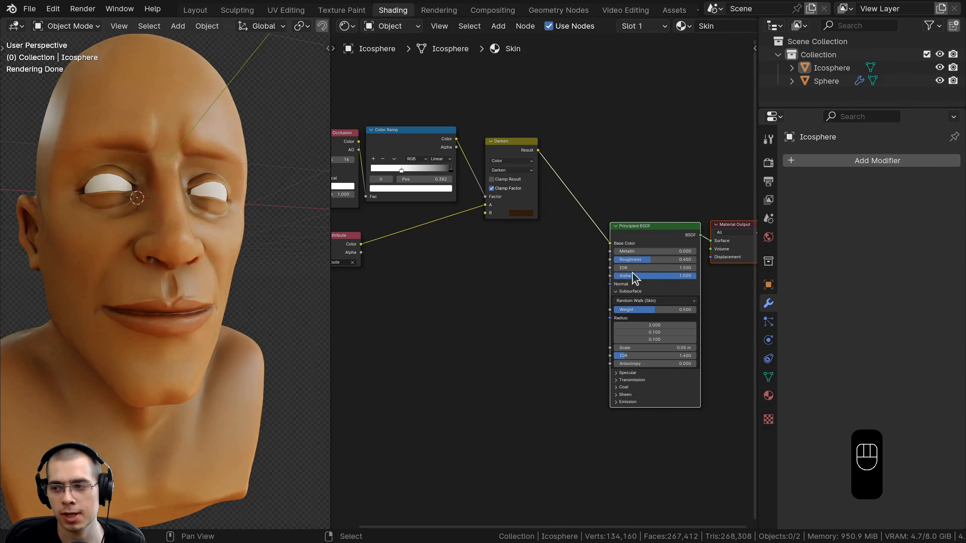
- Add a Noise Texture node in the empty area below the Color Attribute node
middle_drag(463, 301, 458, 278)
key(shift+a)
click(457, 275)
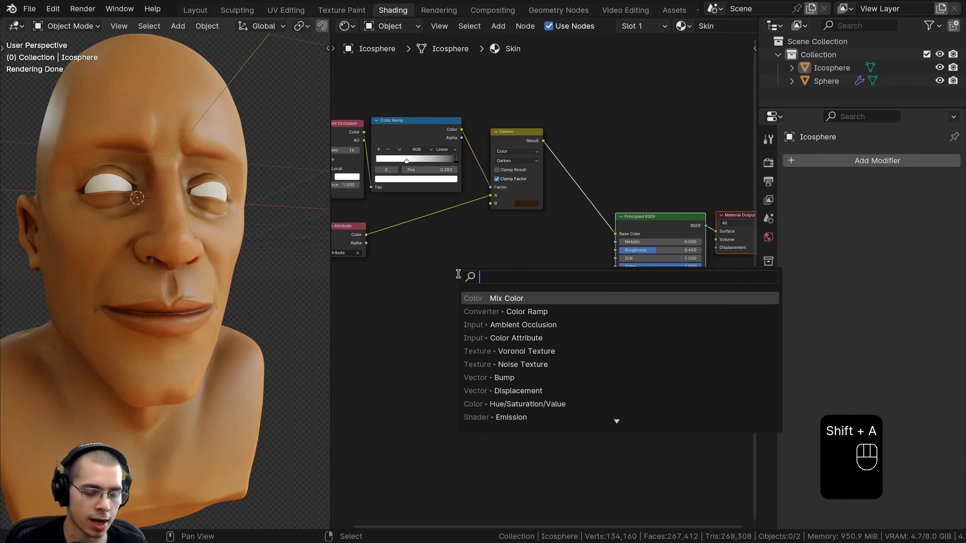
text(noi)
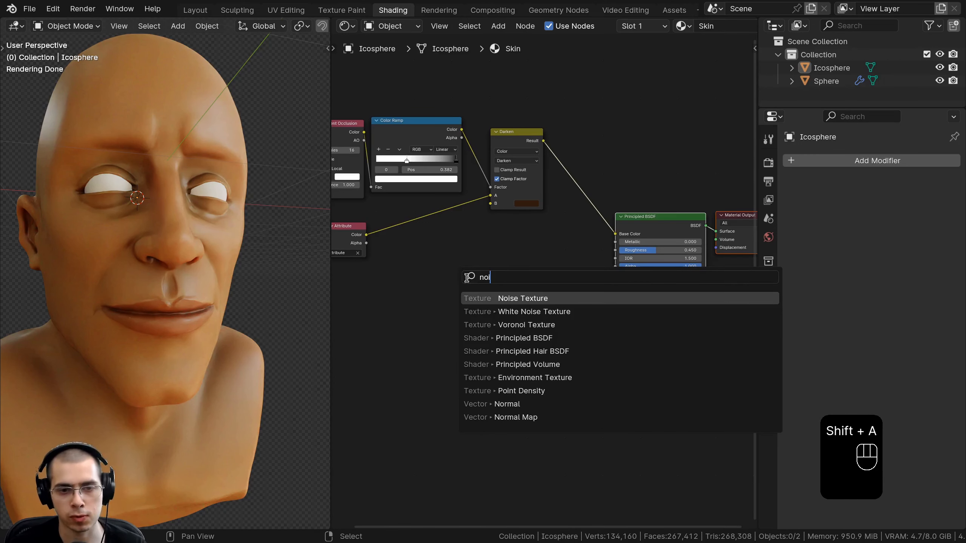
click(487, 296)
click(380, 329)
scroll(461, 274, down, 1)
middle_drag(462, 273, 580, 194)
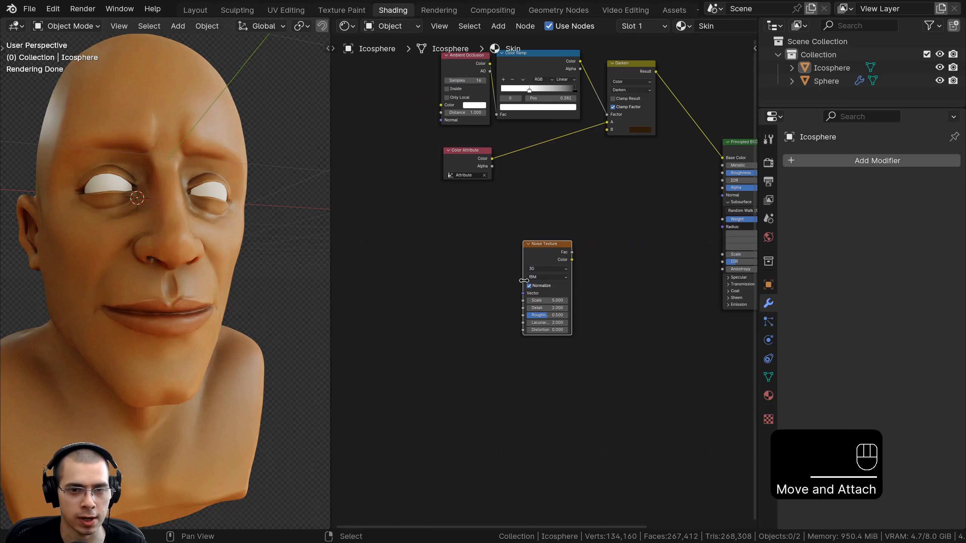
drag(538, 252, 538, 253)
scroll(543, 258, up, 1)
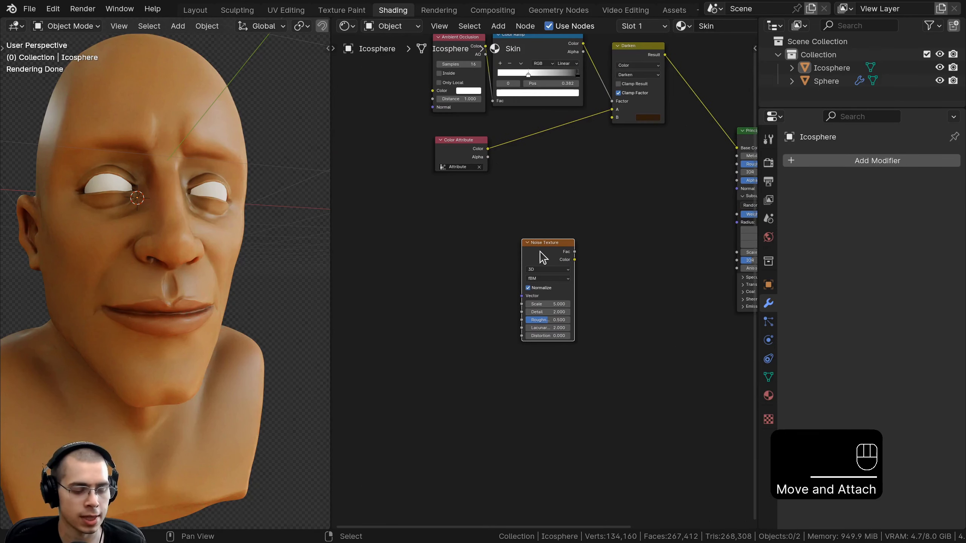
- Add connected Texture Coordinate and Mapping nodes to the Noise Texture and move them away from it for more spacing
key(ctrl+t)
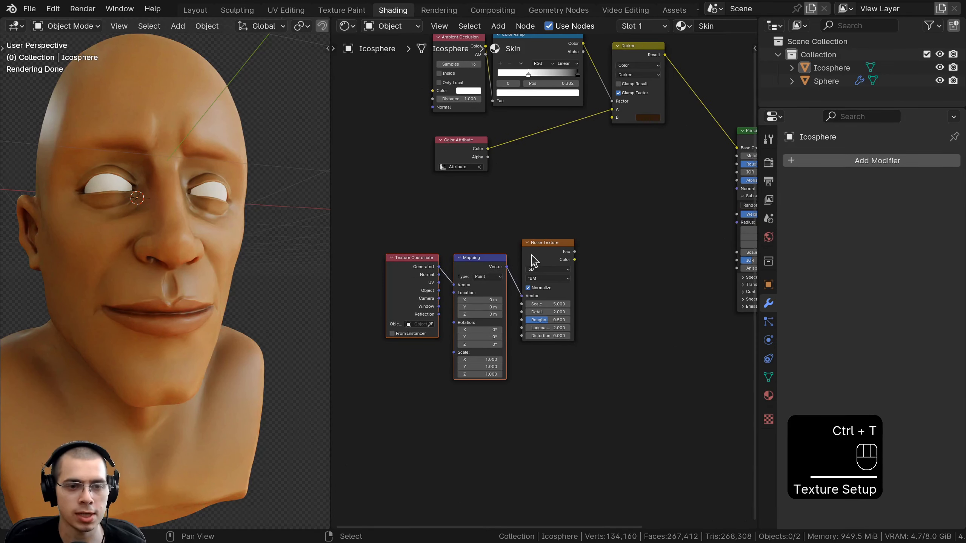
scroll(511, 279, up, 2)
middle_drag(496, 273, 535, 246)
drag(478, 235, 466, 232)
drag(373, 168, 489, 256)
key(g)
click(494, 240)
scroll(411, 240, up, 2)
click(632, 210)
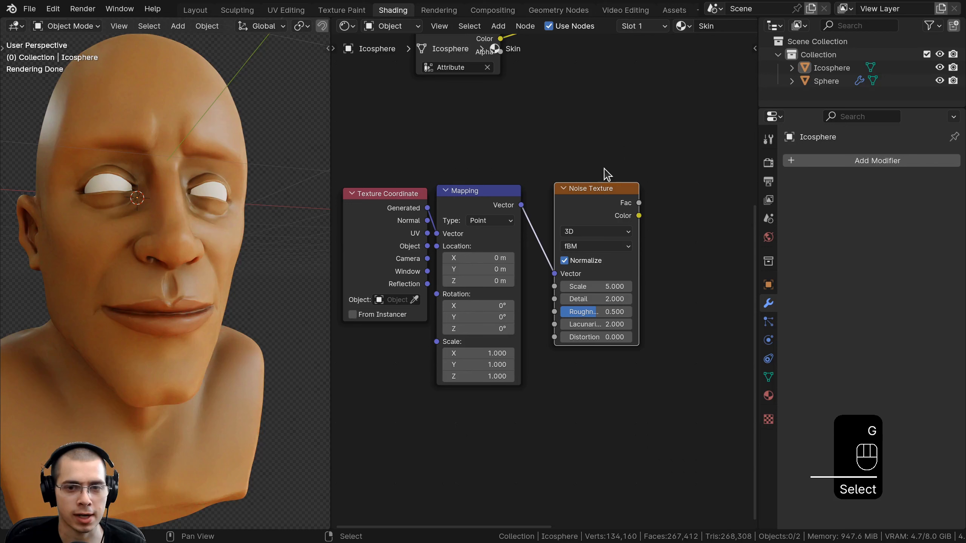
- Feed the Mapping node's Vector from the Texture Coordinate's Object output and preview the Noise Texture on the head
middle_drag(439, 299, 478, 308)
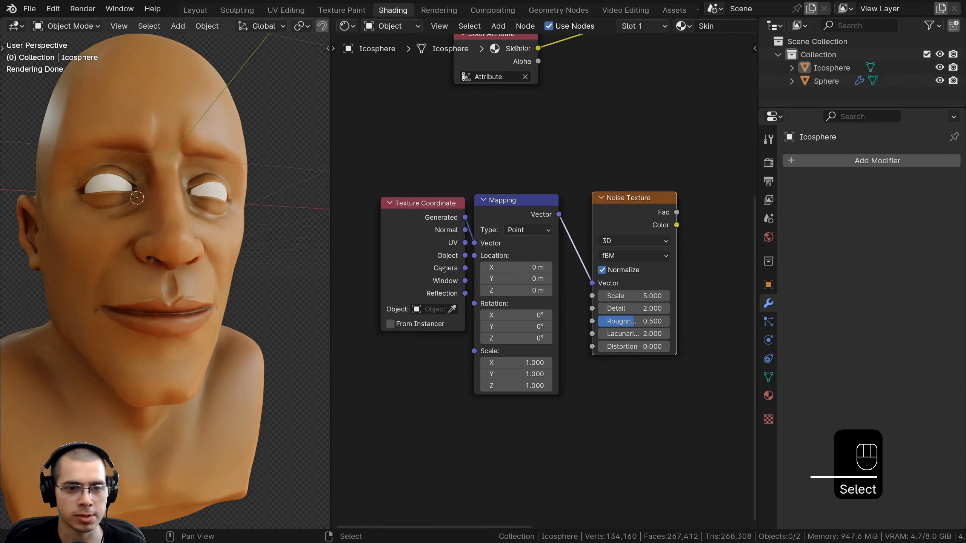
drag(460, 263, 437, 239)
middle_drag(681, 257, 619, 262)
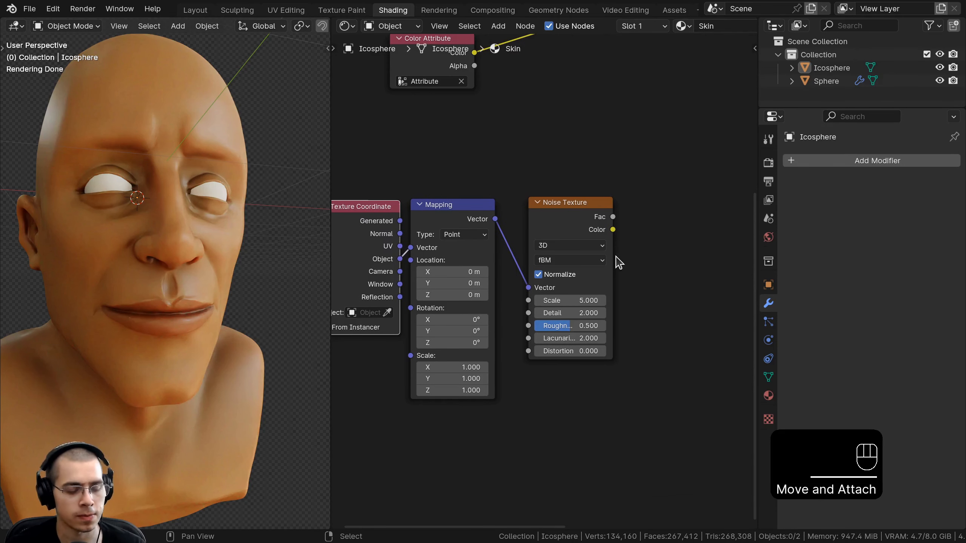
ctrl+shift+click(583, 219)
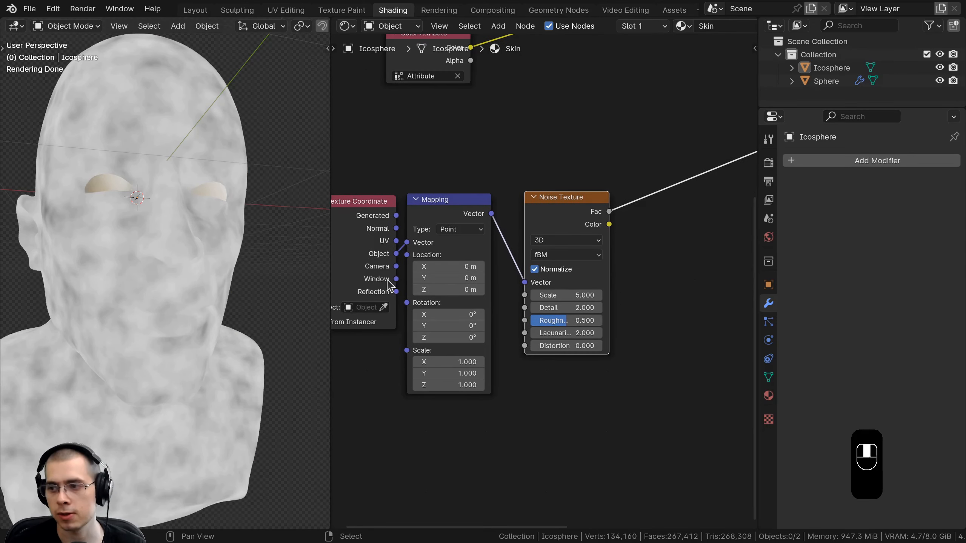
middle_drag(509, 284, 506, 278)
- Set the Noise Texture's Scale to 30 and Detail to 15
click(557, 296)
text(30)
key(Return)
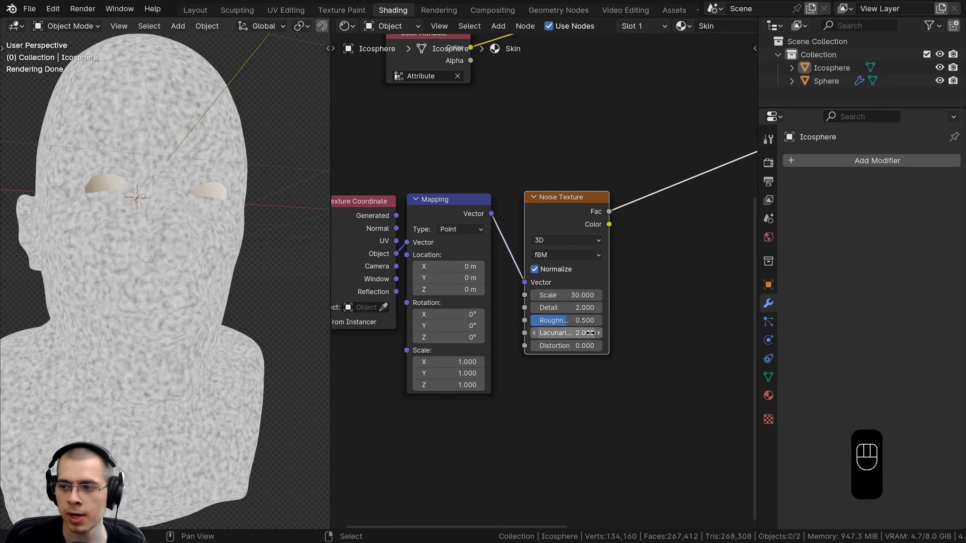
click(578, 308)
text(15)
key(Return)
scroll(537, 367, up, 1)
scroll(537, 367, up, 1)
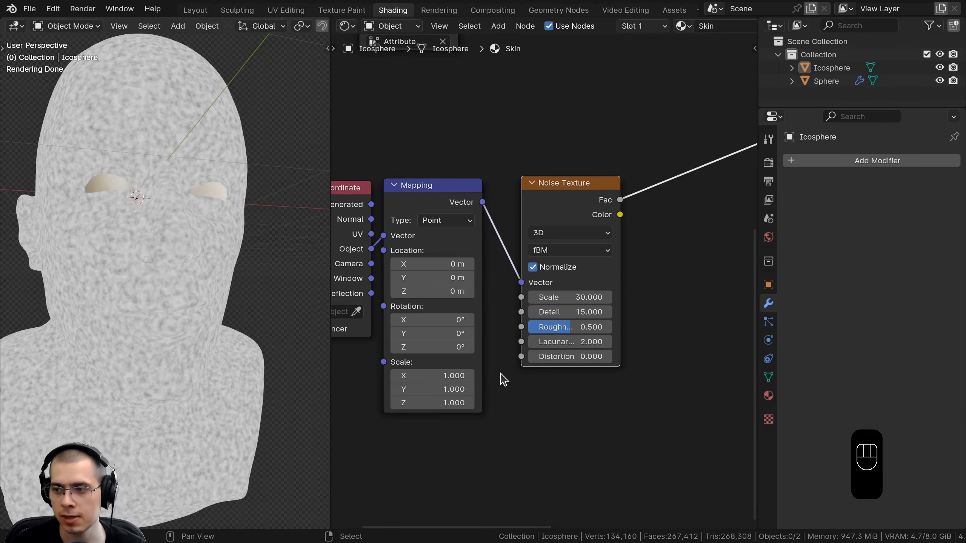
- Set the Noise Texture's Roughness to 0.55 and Lacunarity to 4, and check the noise pattern on the head
double_click(573, 326)
text(5)
key(Return)
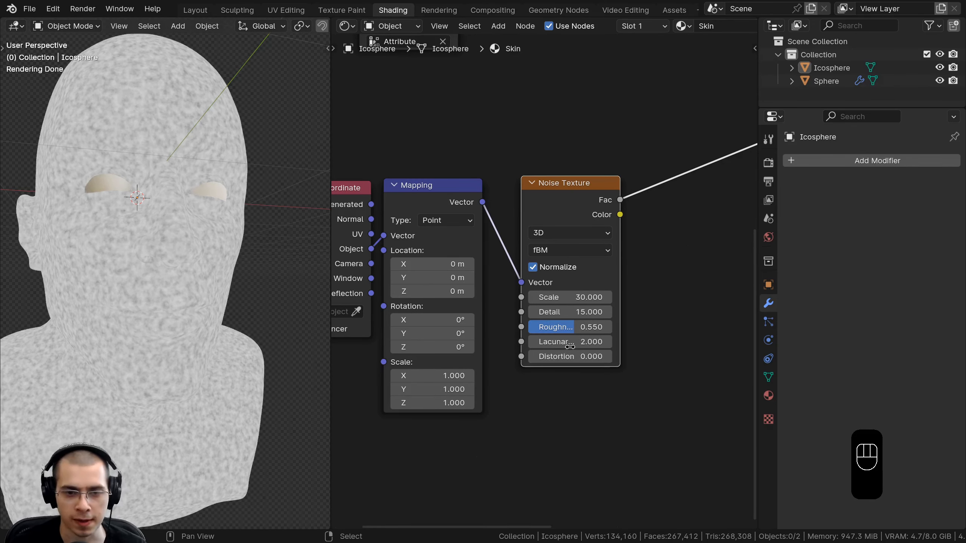
double_click(562, 341)
text(4)
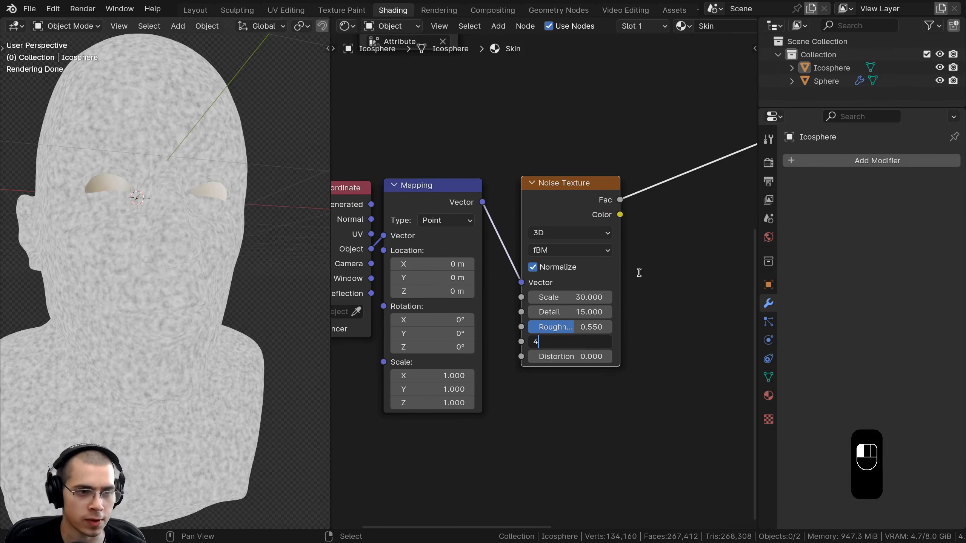
key(Return)
scroll(131, 274, up, 8)
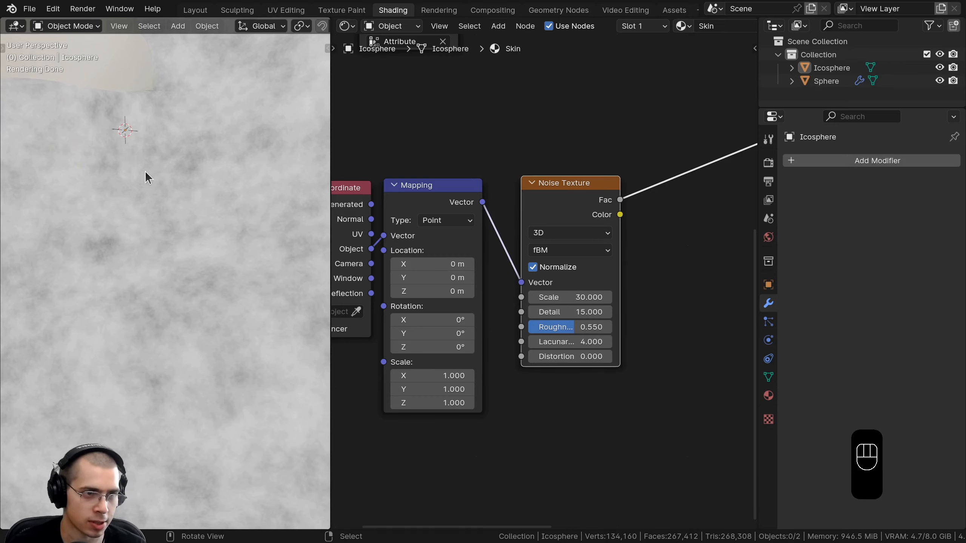
scroll(145, 171, down, 10)
middle_drag(166, 222, 187, 179)
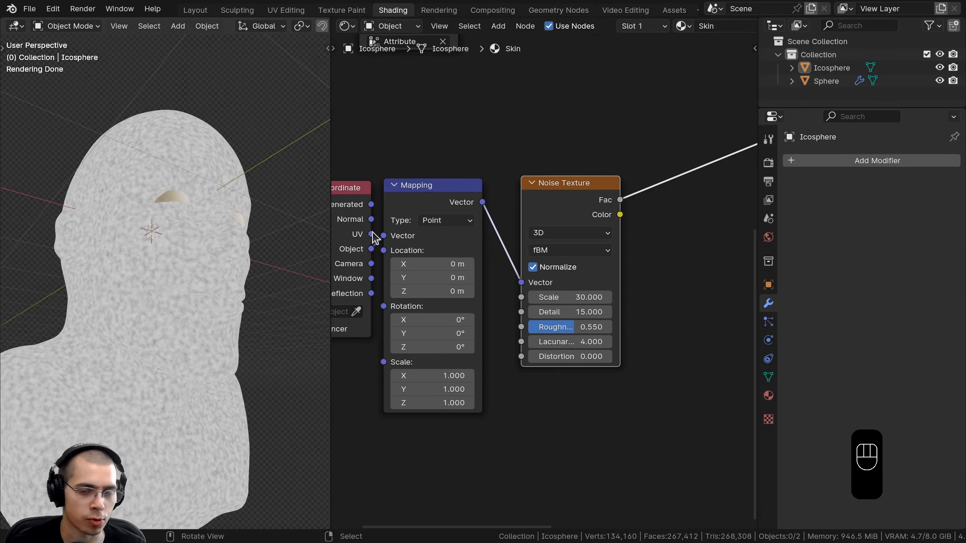
- Connect the Noise Texture's Fac output to the Principled BSDF's Normal input
scroll(612, 333, down, 6)
drag(492, 295, 684, 228)
drag(683, 225, 684, 225)
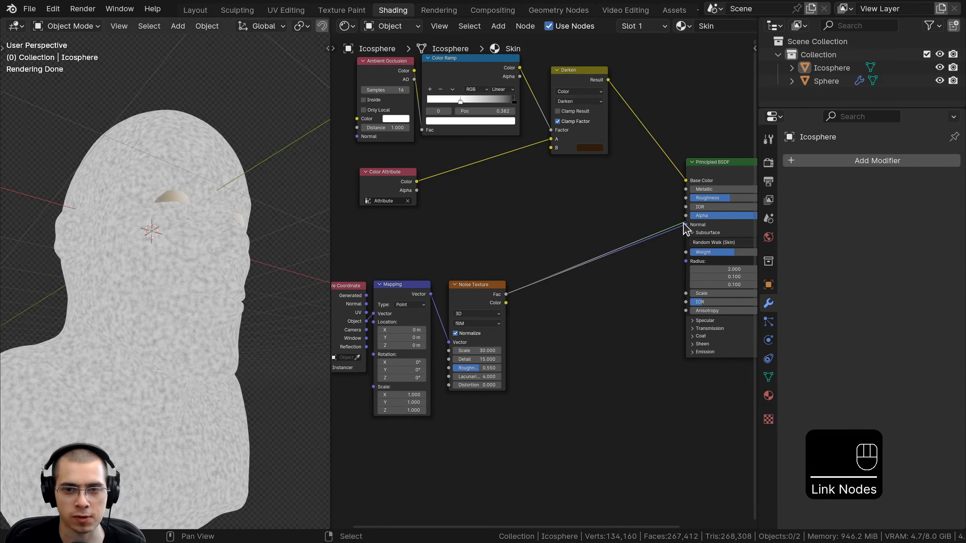
- Preview the Principled BSDF on the model and turn the head to face the view
middle_drag(684, 225, 582, 225)
ctrl+shift+click(627, 176)
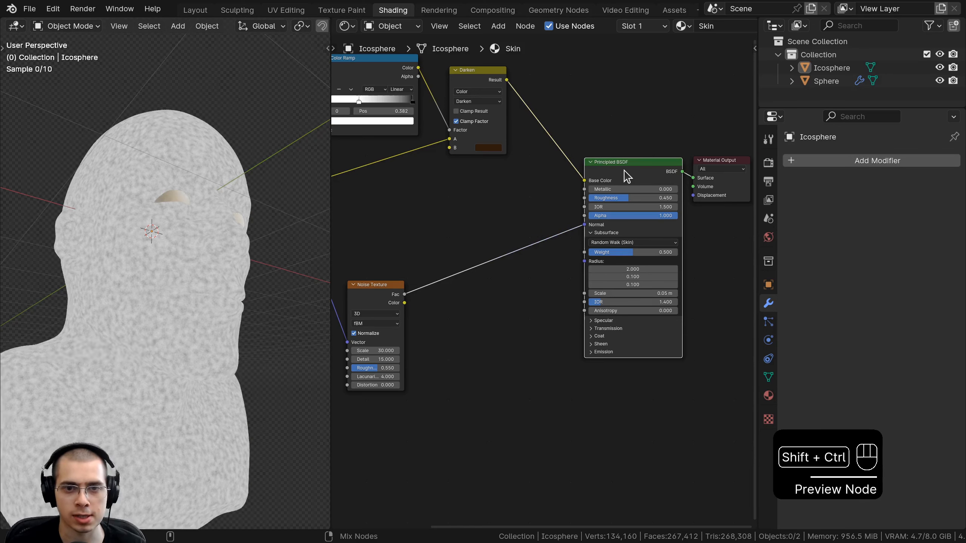
middle_drag(218, 222, 259, 291)
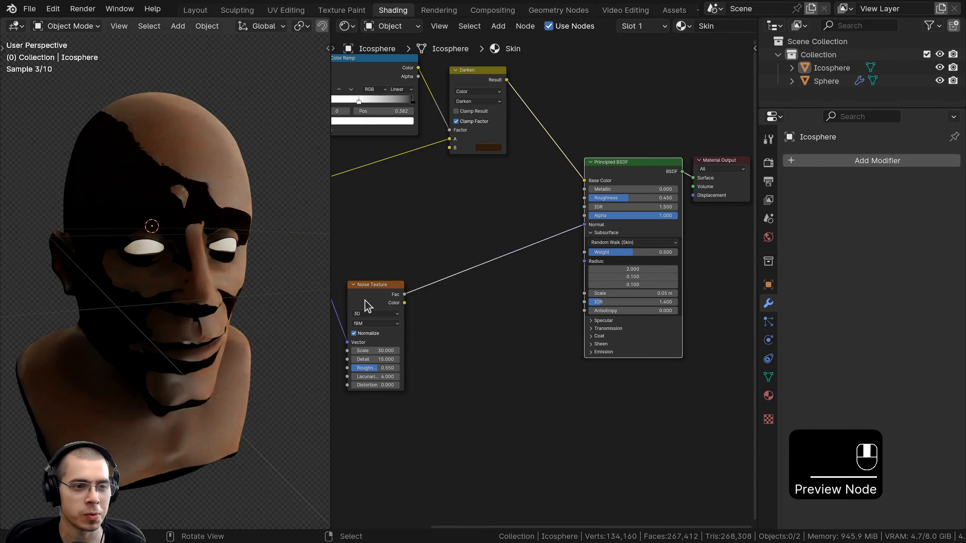
- Reposition the Noise Texture node slightly down and away from the Principled BSDF
middle_drag(480, 257, 528, 239)
scroll(498, 255, up, 3)
click(404, 269)
key(g)
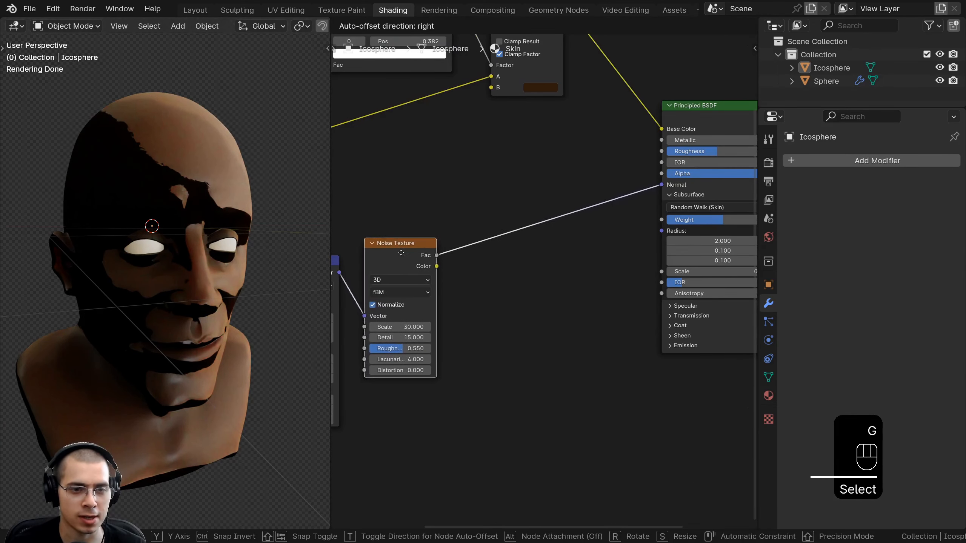
click(394, 269)
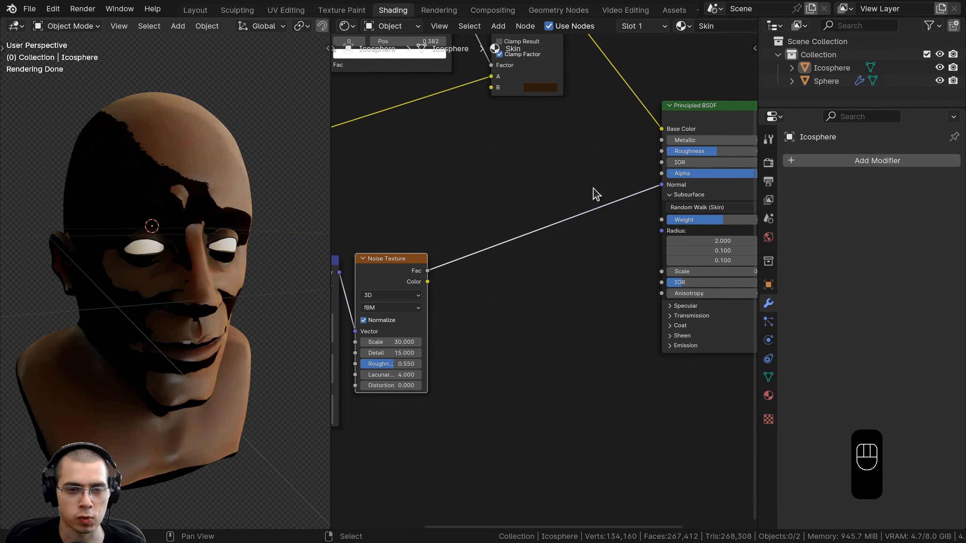
- Add a Bump node on the link between the Noise Texture's Fac and the Principled BSDF's Normal
middle_drag(388, 207, 387, 207)
key(shift+a)
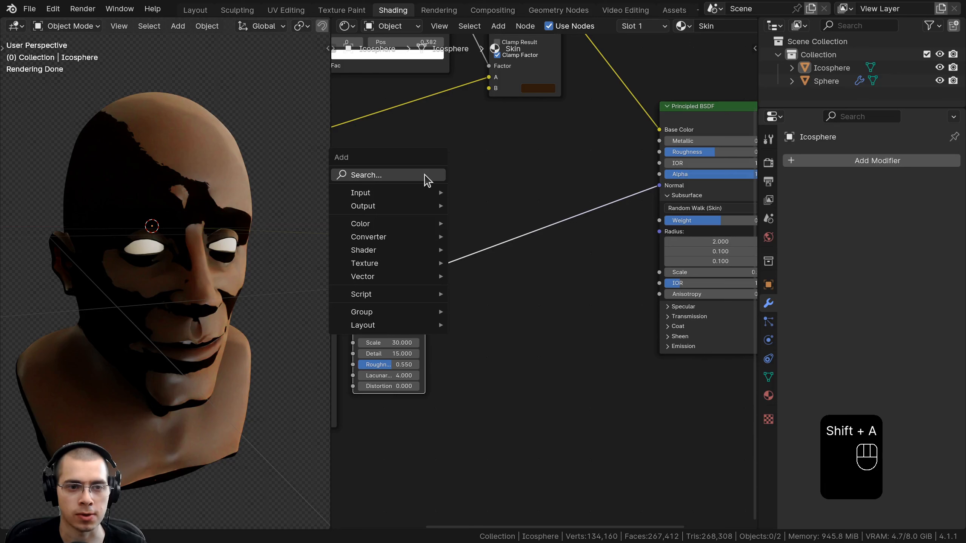
click(428, 175)
text(bum)
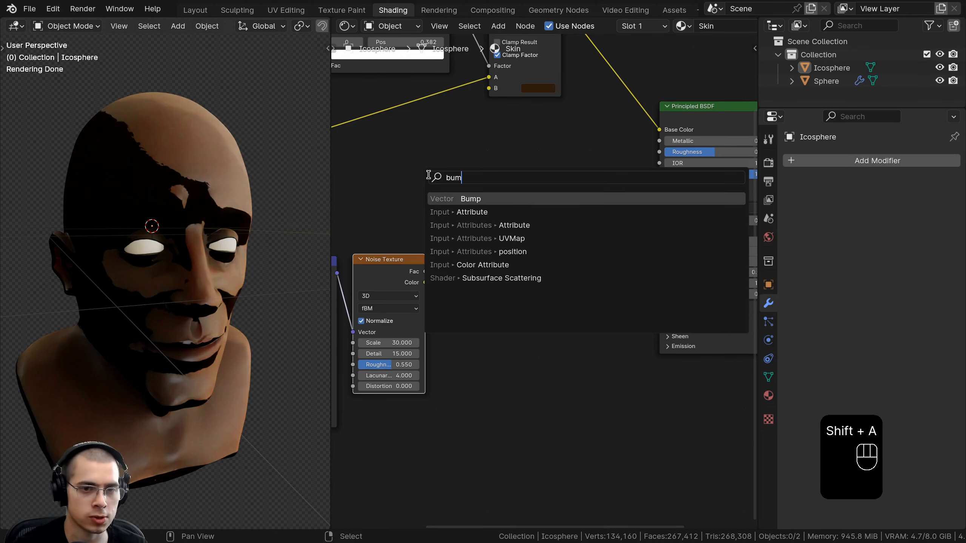
key(Return)
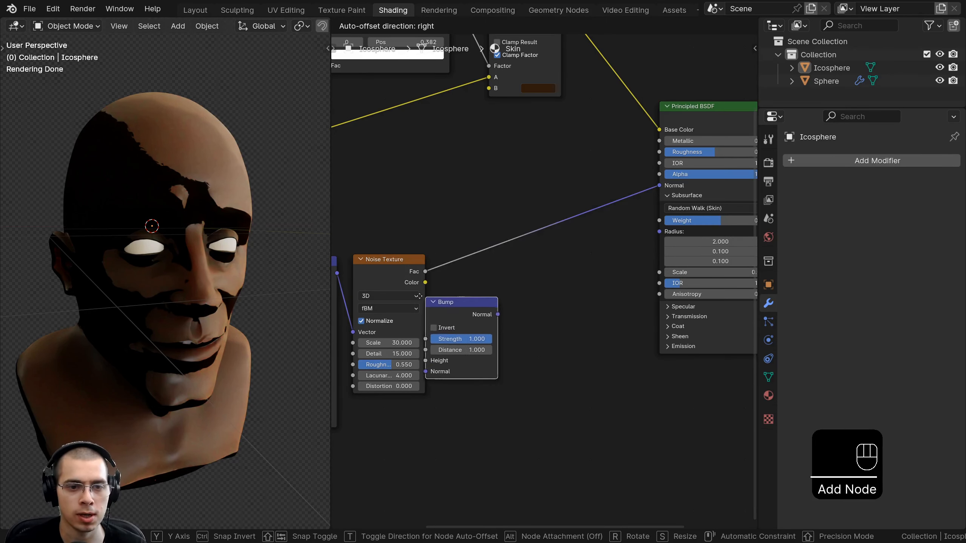
click(494, 186)
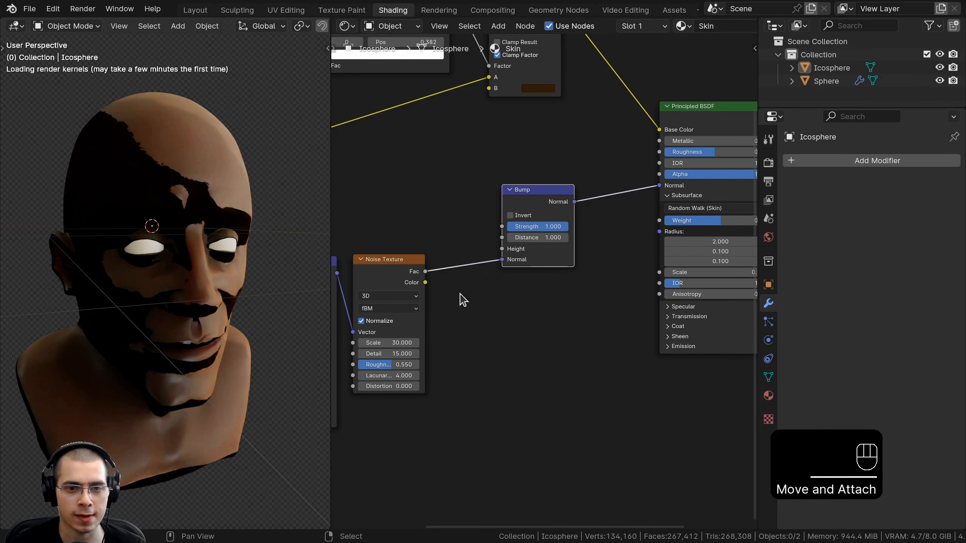
- Reroute the Noise Texture's Fac output from the Bump node's Normal input to its Height input
scroll(349, 283, up, 2)
middle_drag(347, 277, 373, 275)
drag(388, 265, 389, 261)
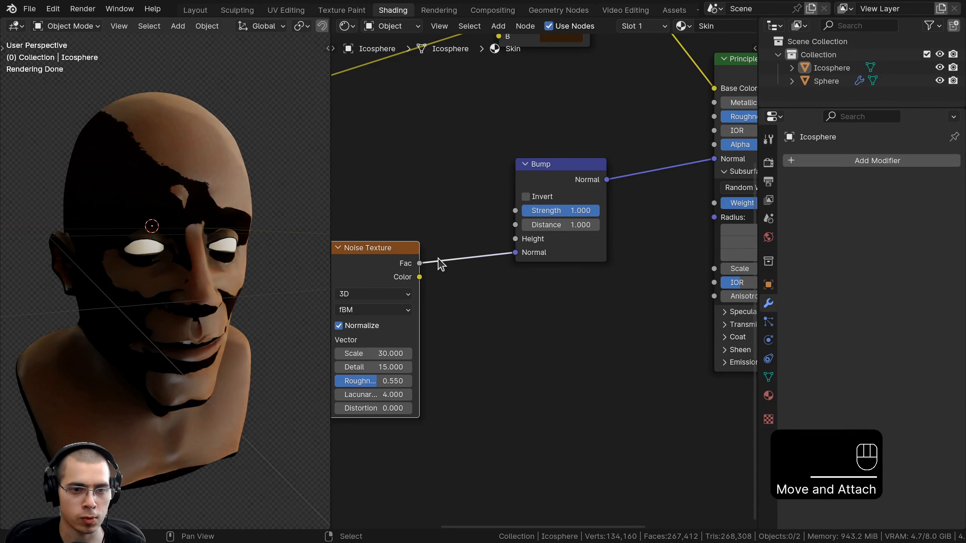
drag(515, 253, 474, 303)
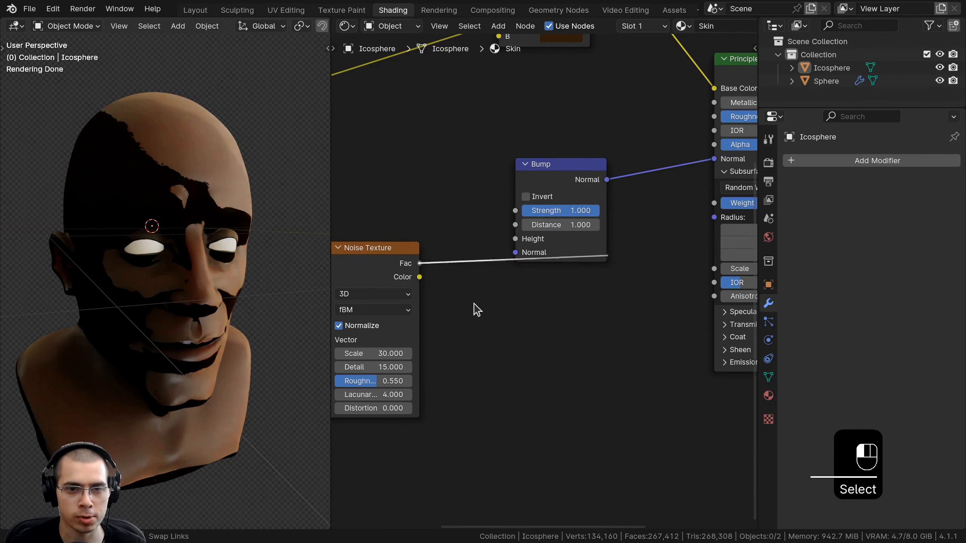
drag(419, 264, 518, 246)
scroll(177, 250, up, 3)
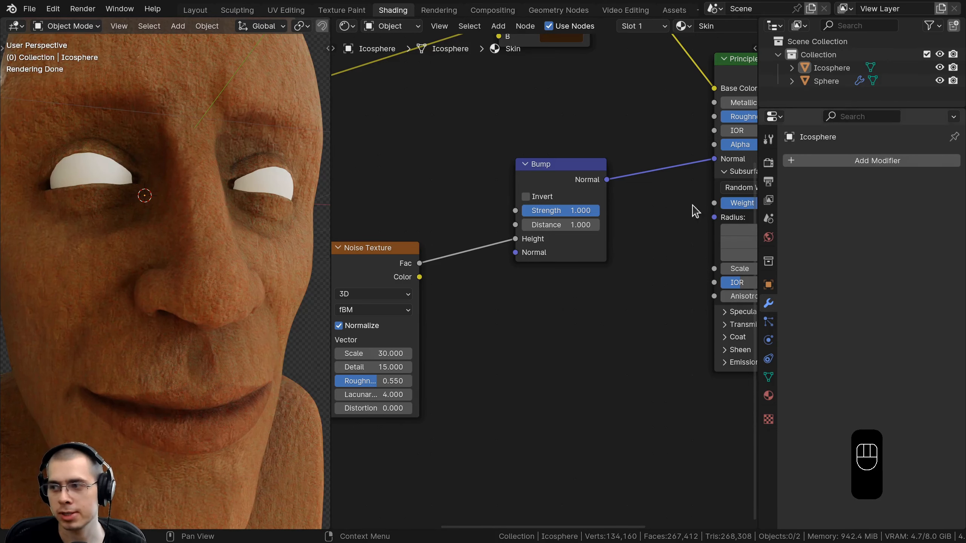
- Set the Bump node's Strength to 0.05 and check the skin detail on the forehead up close
click(565, 213)
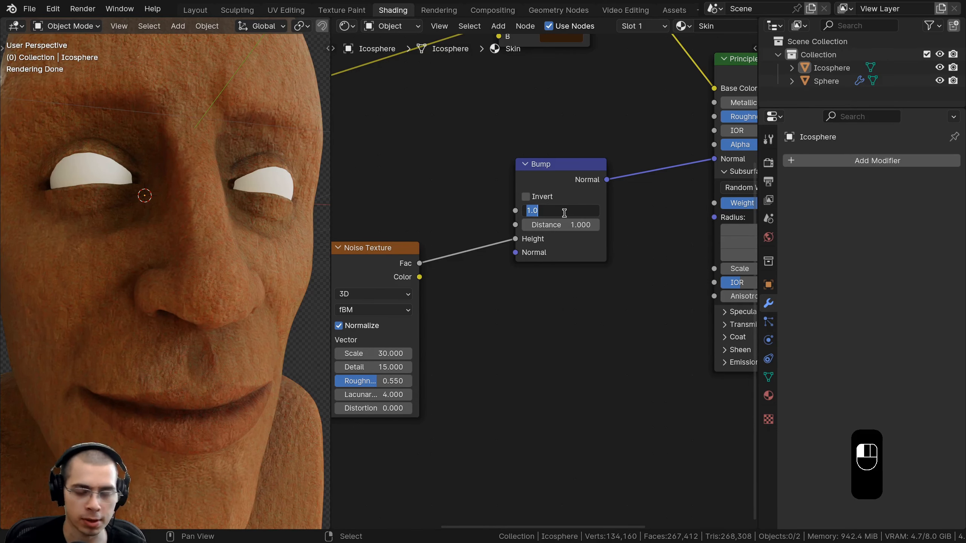
text(.0)
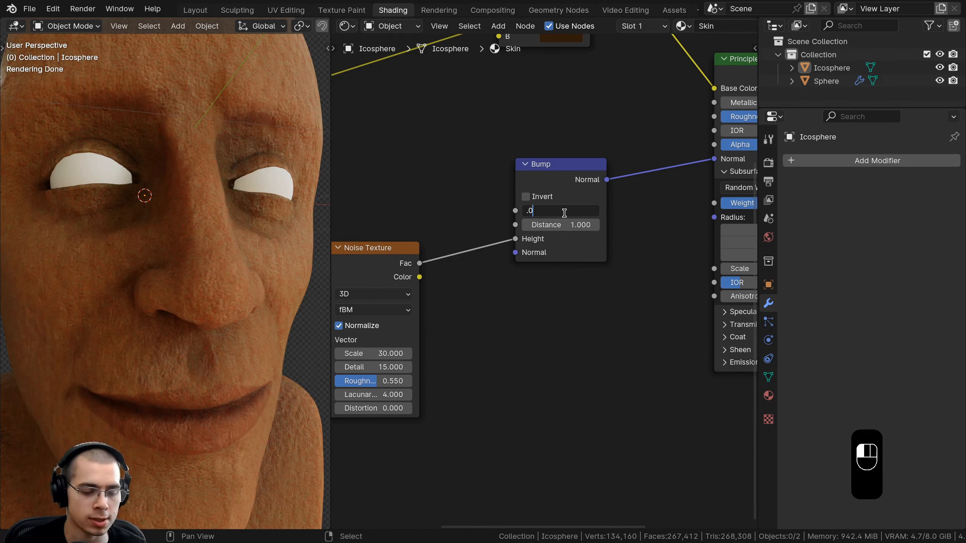
text(5)
key(Return)
shift+middle_drag(117, 190, 129, 336)
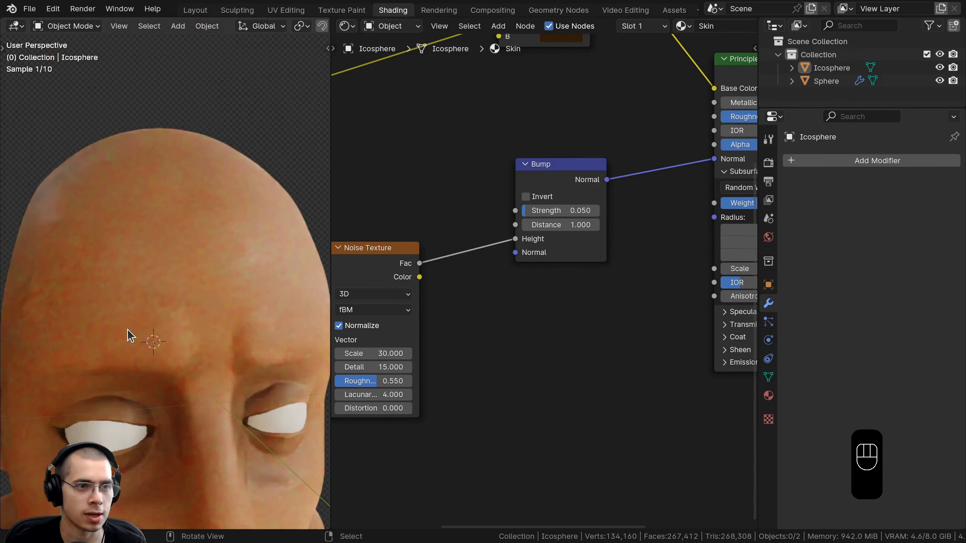
scroll(153, 276, up, 3)
shift+middle_drag(154, 276, 216, 244)
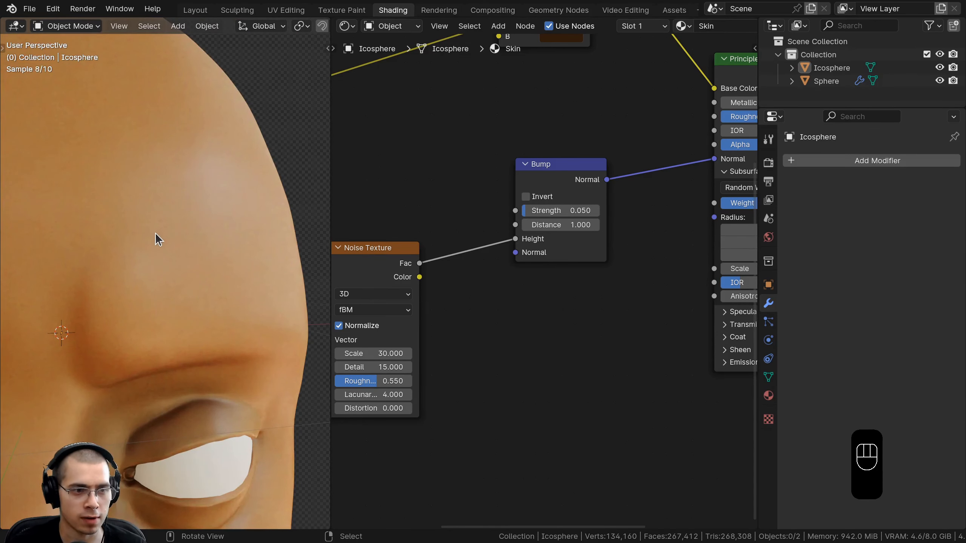
mouse_move(156, 238)
ctrl+middle_down()
mouse_move(168, 214)
mouse_move(174, 236)
ctrl+middle_up()
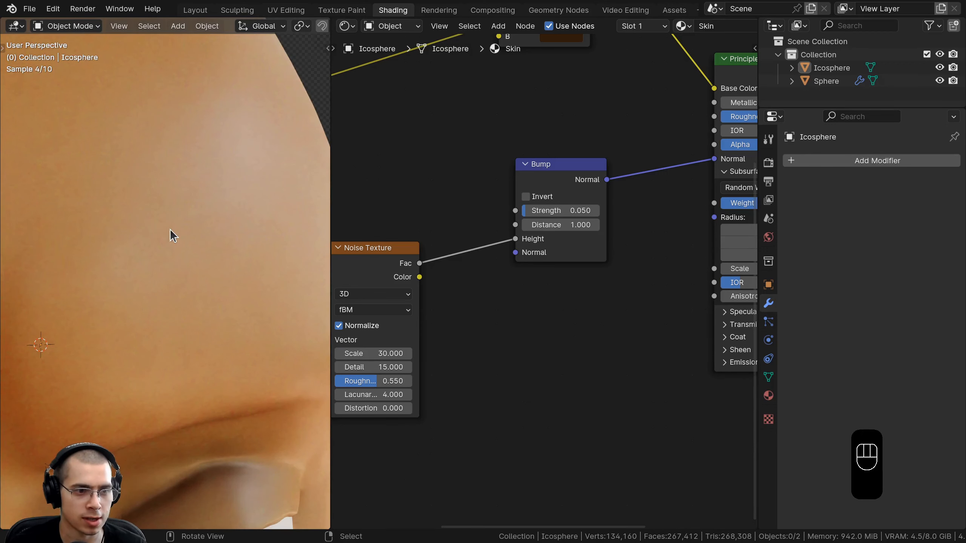
- Preview the Bump node's output on the head to examine the surface relief
ctrl+shift+click(552, 179)
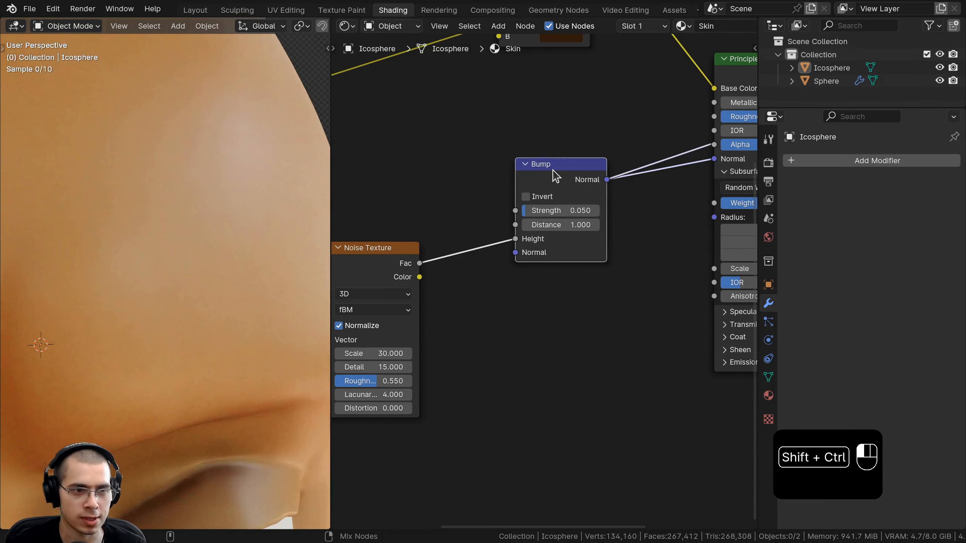
scroll(224, 217, down, 2)
middle_drag(215, 218, 241, 235)
scroll(646, 179, down, 4)
middle_drag(726, 123, 585, 187)
- Switch the preview back to the Principled BSDF and check the shaded bust from the front
ctrl+shift+click(557, 163)
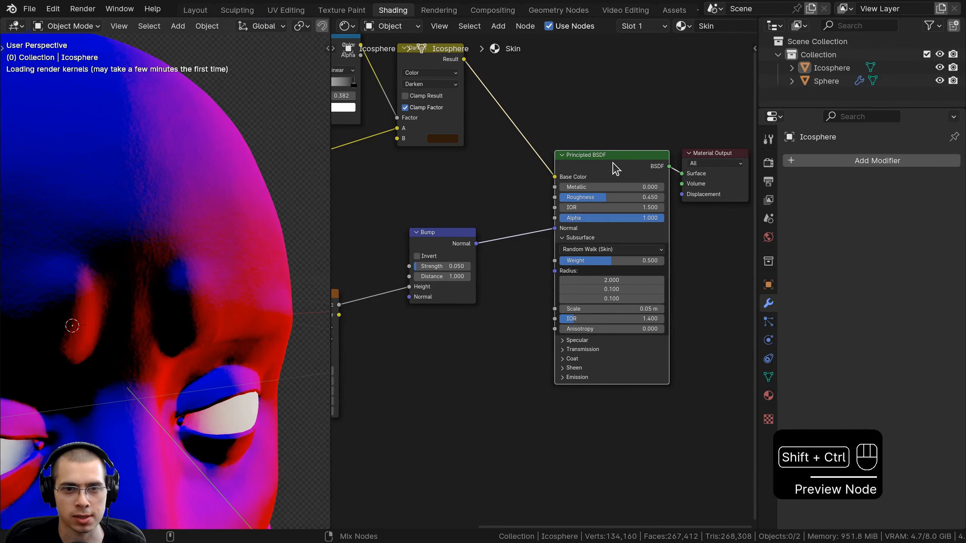
scroll(127, 264, down, 3)
middle_drag(114, 273, 113, 273)
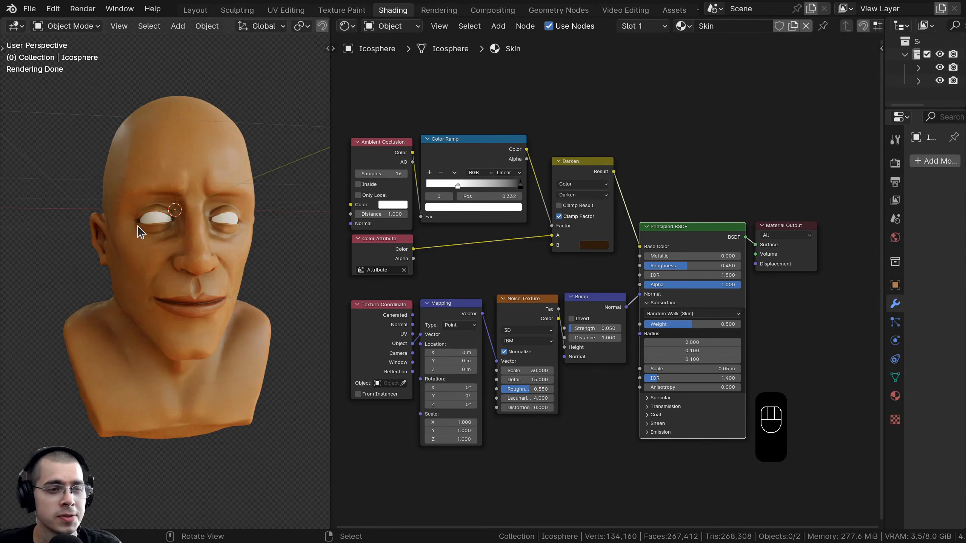
middle_drag(141, 231, 151, 221)
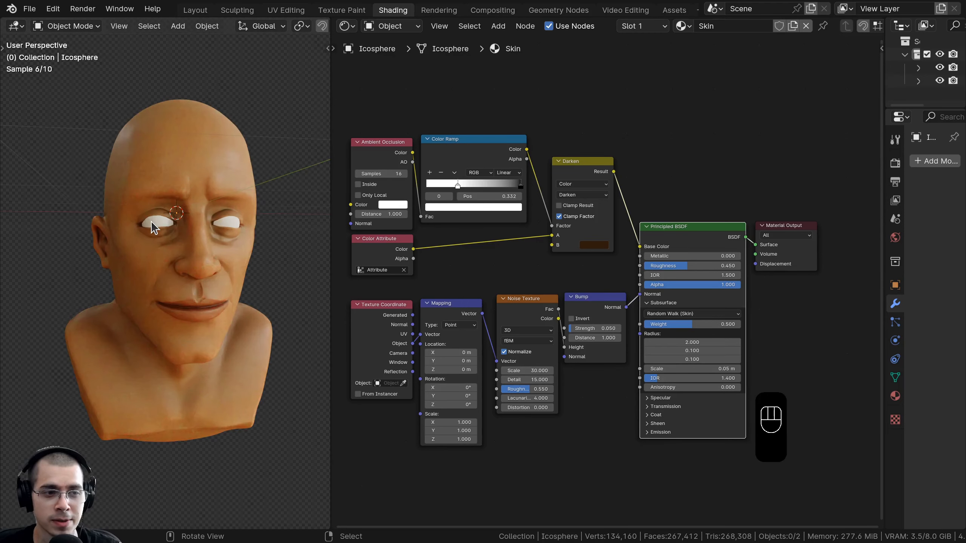
- Select the eyeball sphere, switch the Layout workspace's viewport to Solid shading, and hide the tool shelf
click(150, 220)
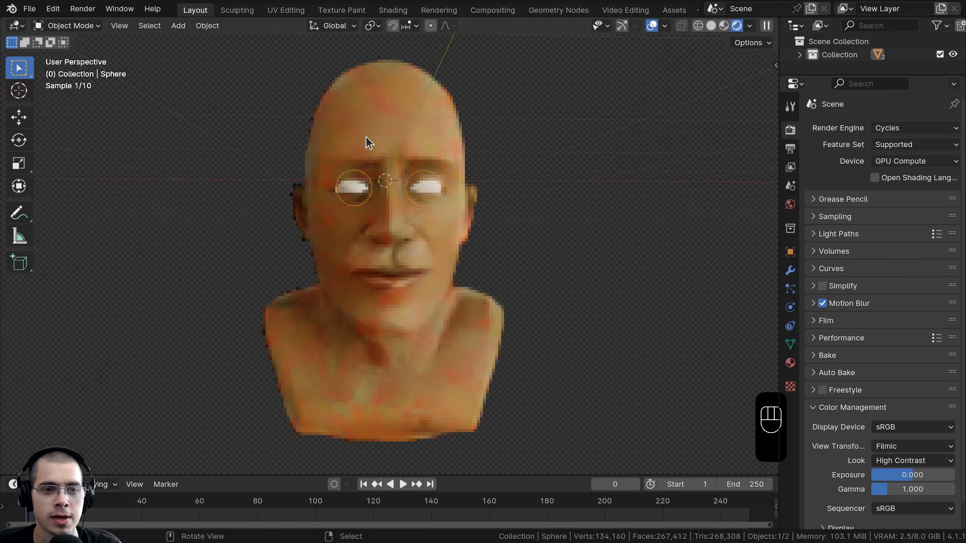
mouse_move(367, 140)
middle_down()
mouse_move(323, 190)
mouse_move(324, 216)
middle_up()
key(z)
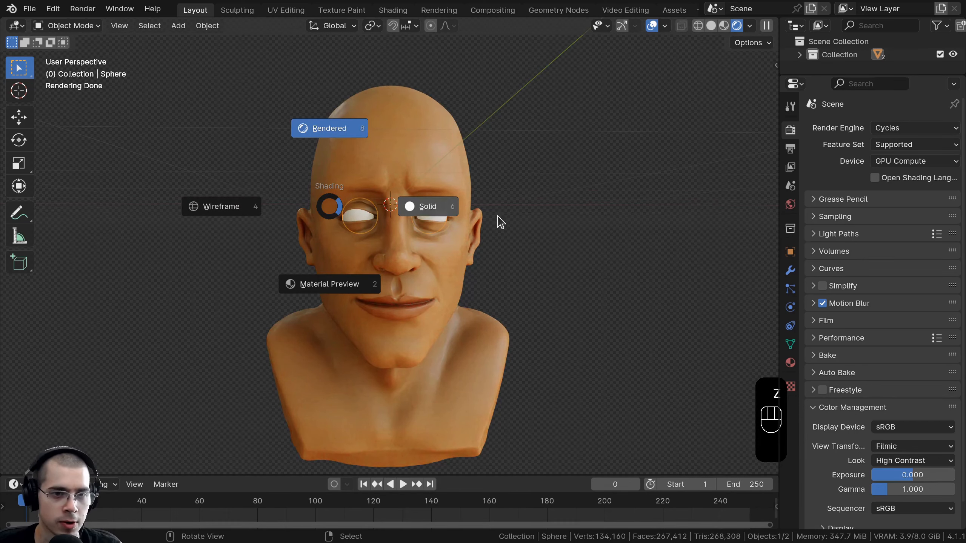
click(533, 221)
middle_drag(426, 193, 395, 214)
scroll(396, 214, up, 1)
key(t)
- In Edit Mode, slide the eyeball's second edge loop around the front pole inward by a factor of about 0.36
scroll(394, 215, up, 6)
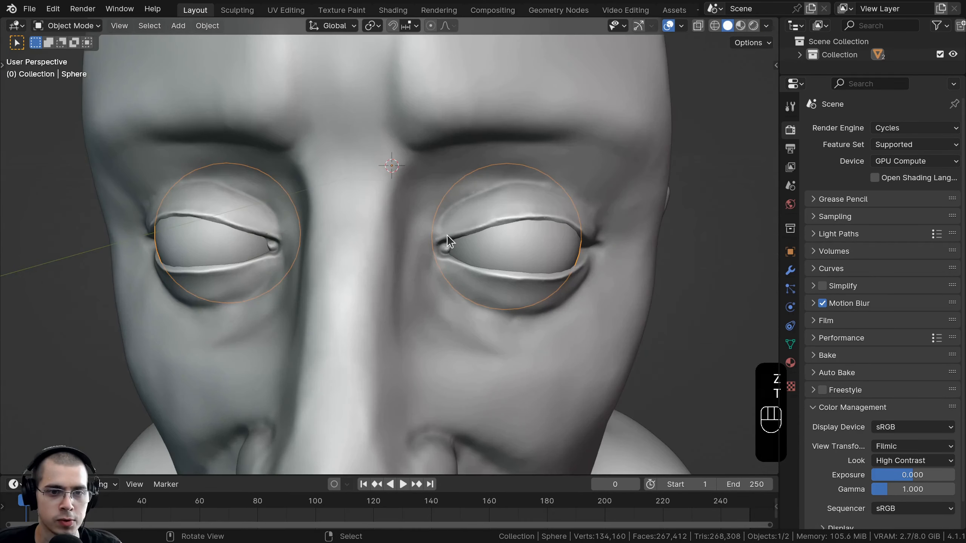
shift+middle_drag(447, 235, 430, 227)
key(Tab)
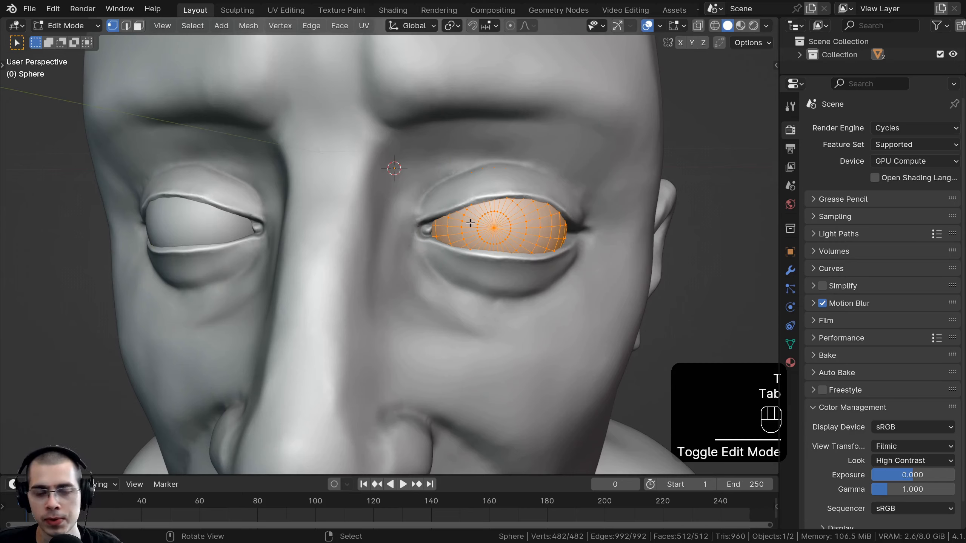
key(KP_Decimal)
middle_drag(455, 227, 427, 216)
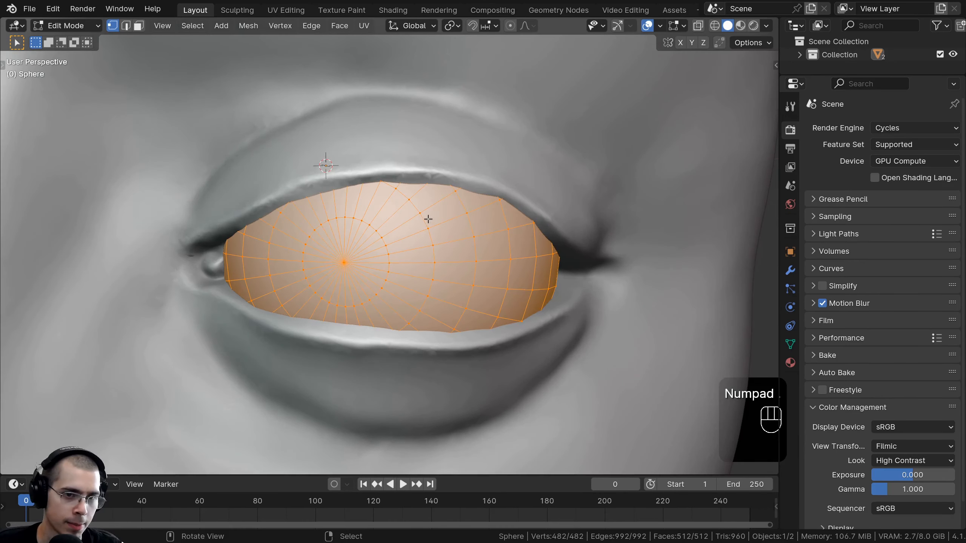
alt+click(413, 205)
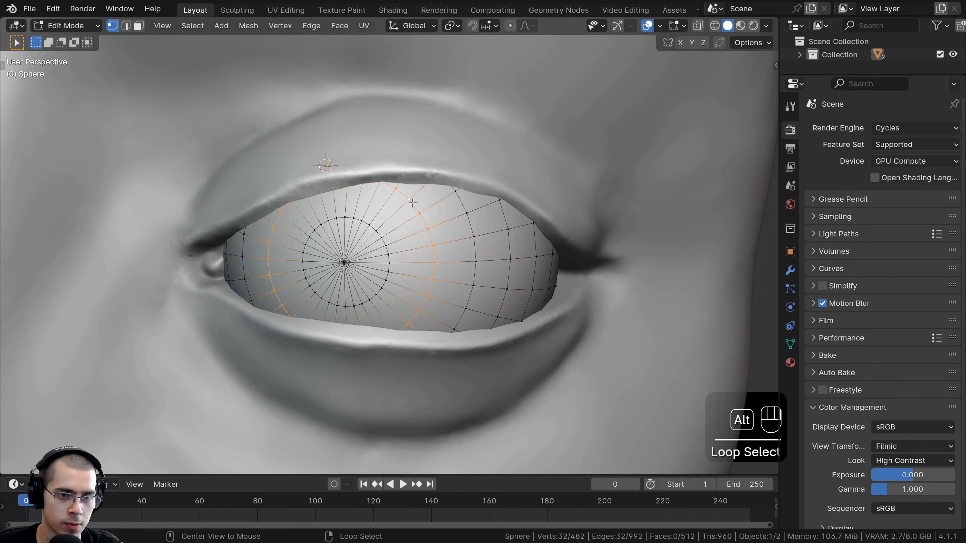
key(g)
key(g)
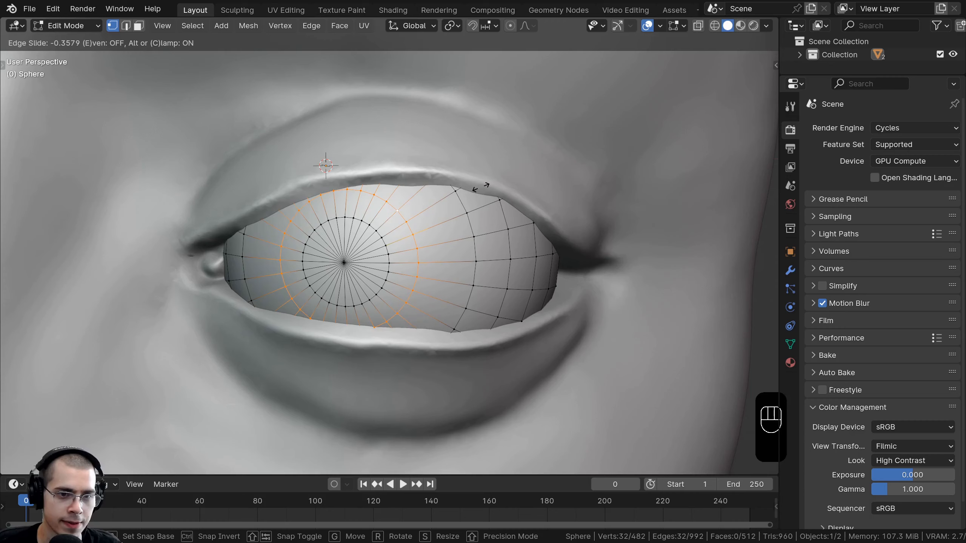
click(479, 187)
- Extrude the eyeball's round front cap outward about 0.003 m and scale it down slightly
scroll(369, 227, up, 3)
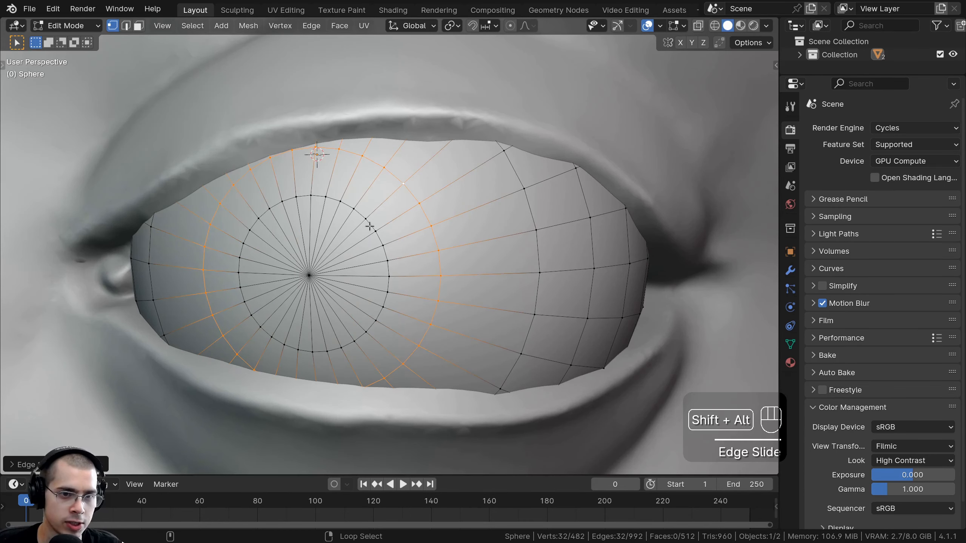
alt+shift+click(369, 226)
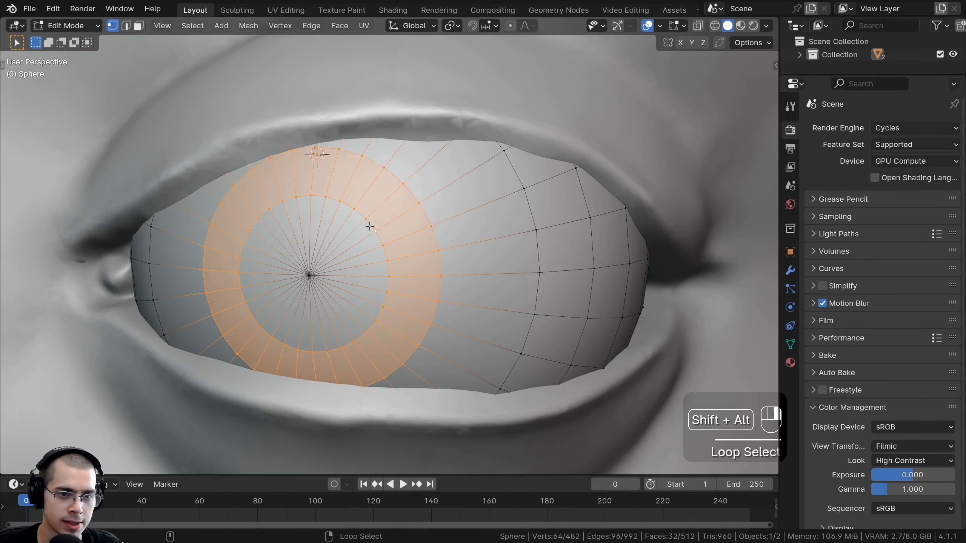
shift+click(309, 274)
middle_drag(310, 274, 355, 244)
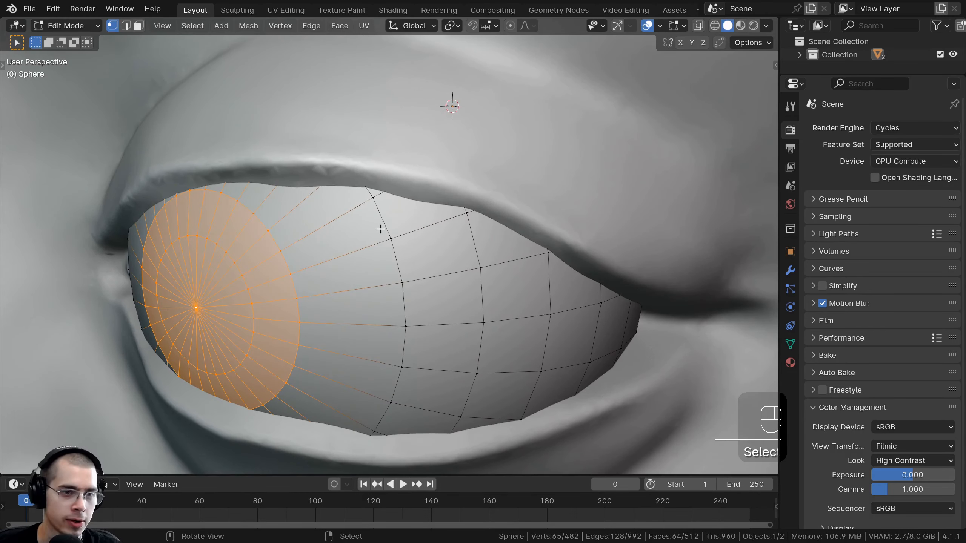
key(e)
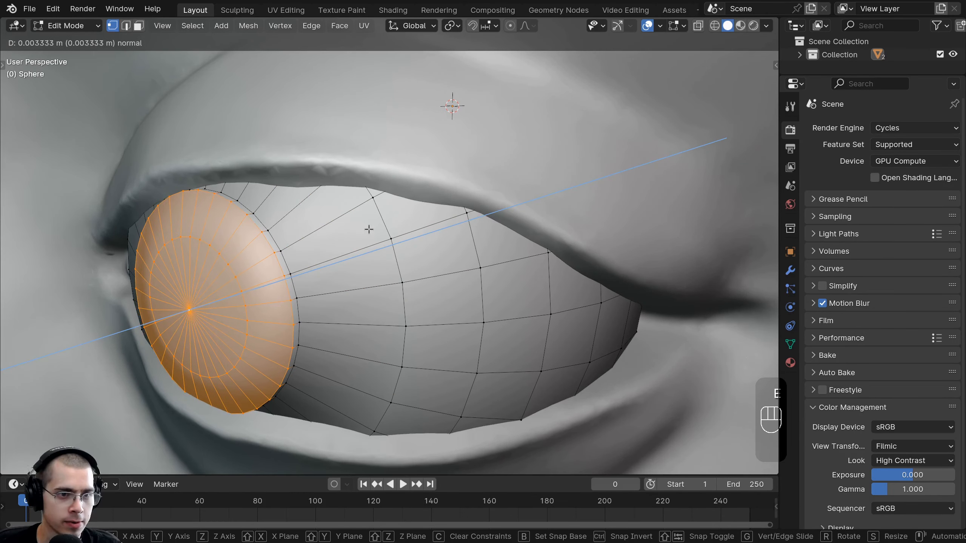
click(369, 229)
key(s)
click(364, 230)
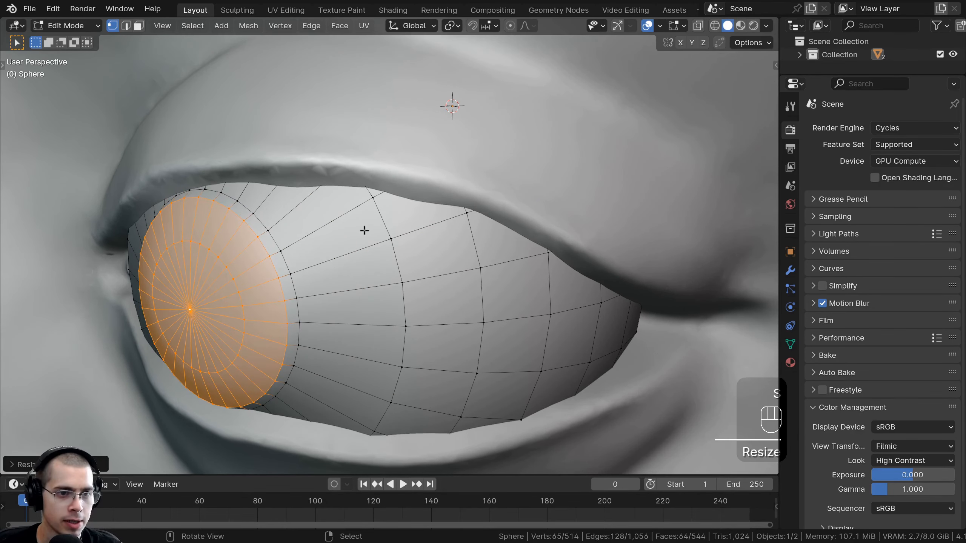
- Move the extruded front cap along the Y axis and rescale it slightly
middle_drag(364, 230, 293, 260)
key(g)
key(y)
click(288, 259)
key(s)
click(279, 258)
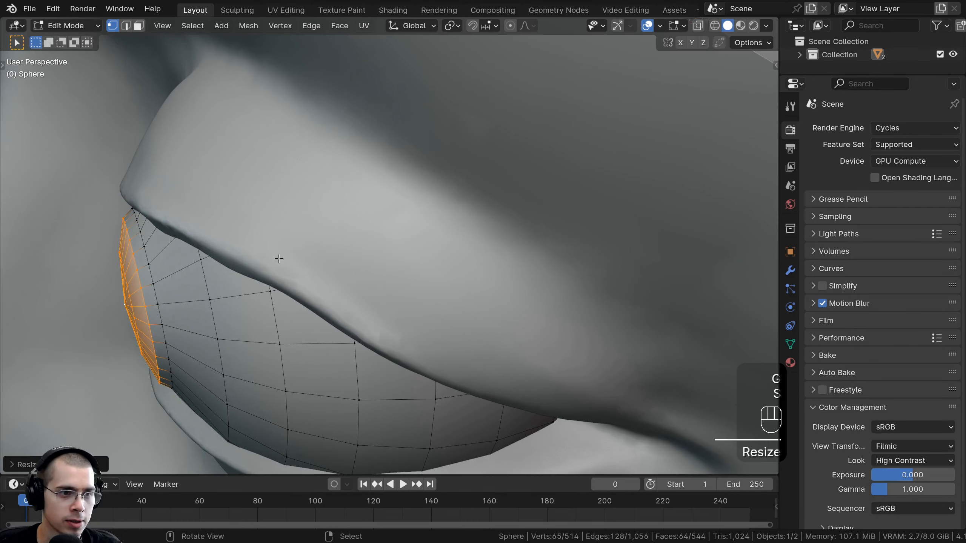
- Add an edge loop around the eyeball just outside the cornea, slide it close to the cap's rim, and return to Object Mode
key(Tab)
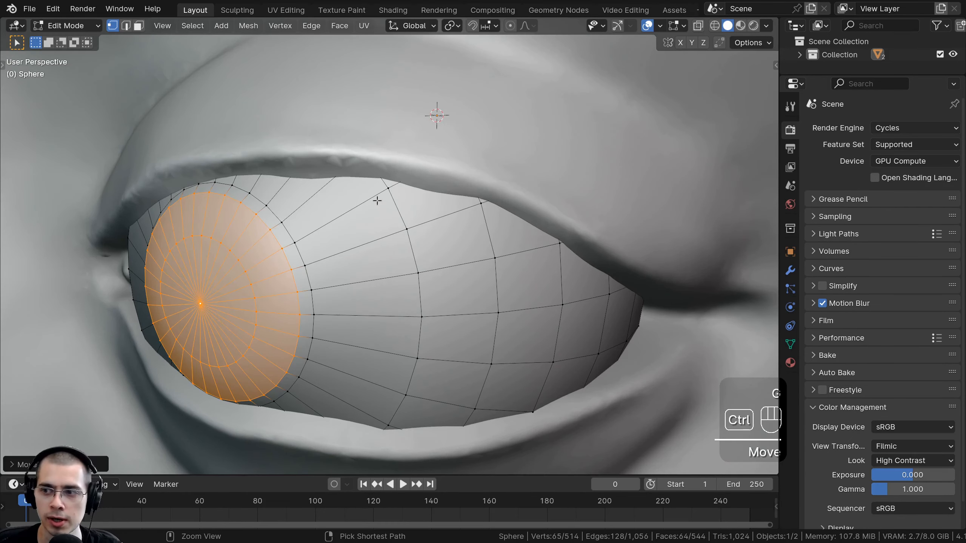
key(ctrl+r)
click(366, 206)
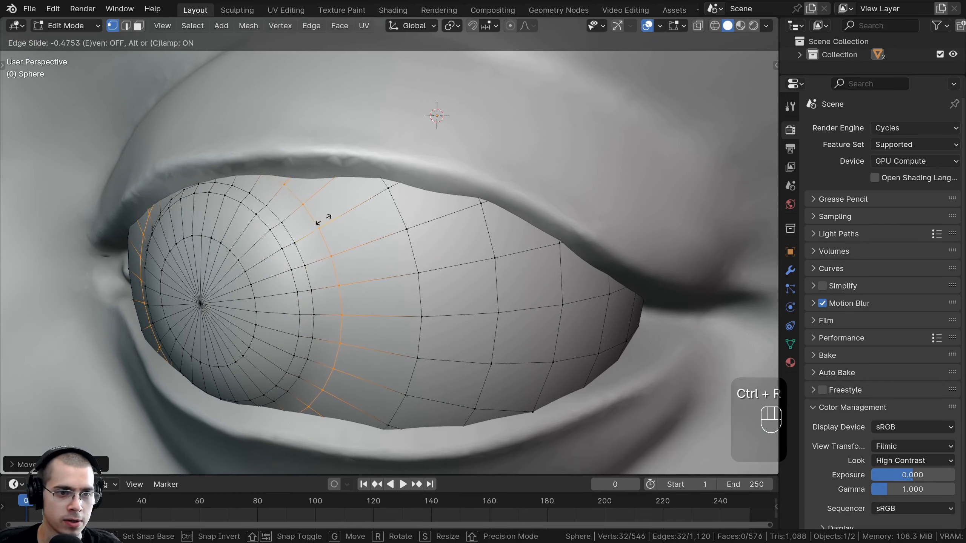
click(302, 230)
key(Tab)
scroll(312, 236, down, 7)
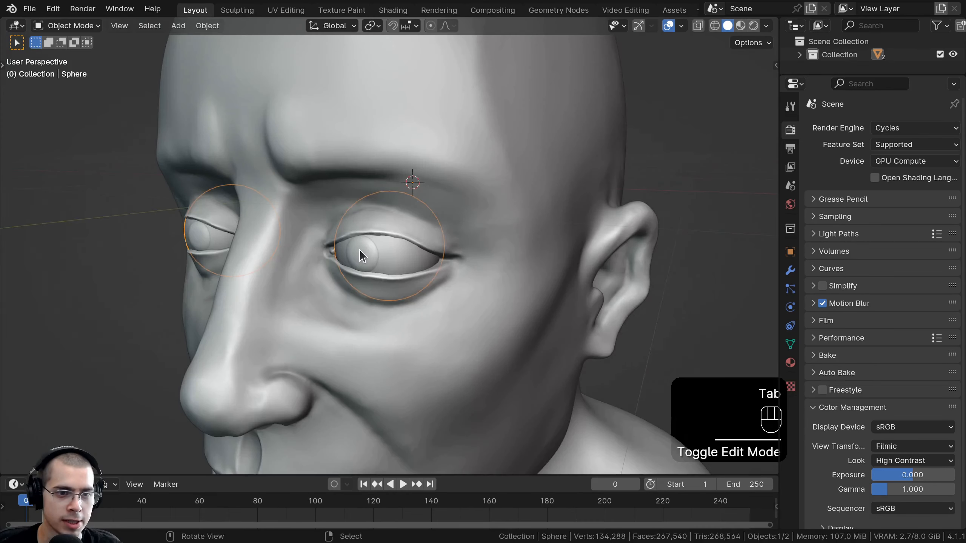
- Examine how the raised corneas look on the whole face in Object Mode
key(a)
middle_drag(359, 250, 339, 239)
scroll(418, 243, down, 2)
scroll(416, 242, up, 3)
scroll(412, 235, up, 1)
right_click(403, 238)
key(Tab)
key(Tab)
- In Edit Mode, select the whole cornea cap including its outer edge loops and centre vertex, and scale it up slightly
scroll(353, 243, up, 5)
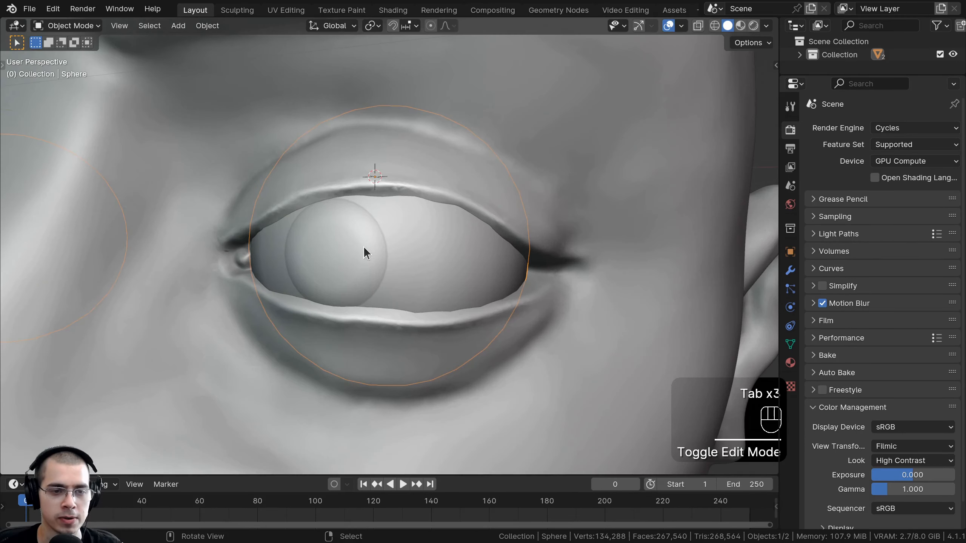
key(Tab)
scroll(363, 247, up, 3)
scroll(364, 246, down, 2)
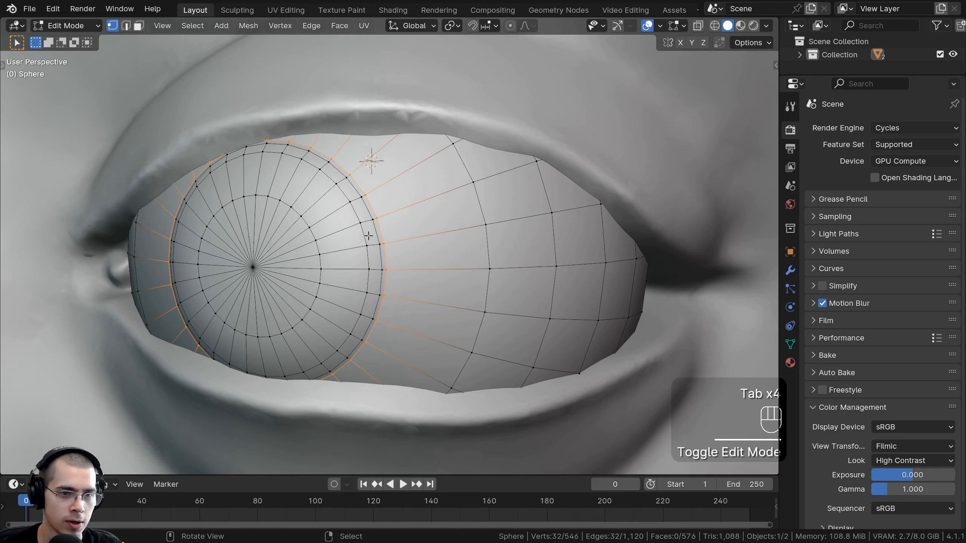
alt+shift+click(367, 212)
alt+shift+click(355, 211)
alt+shift+click(228, 280)
shift+click(254, 267)
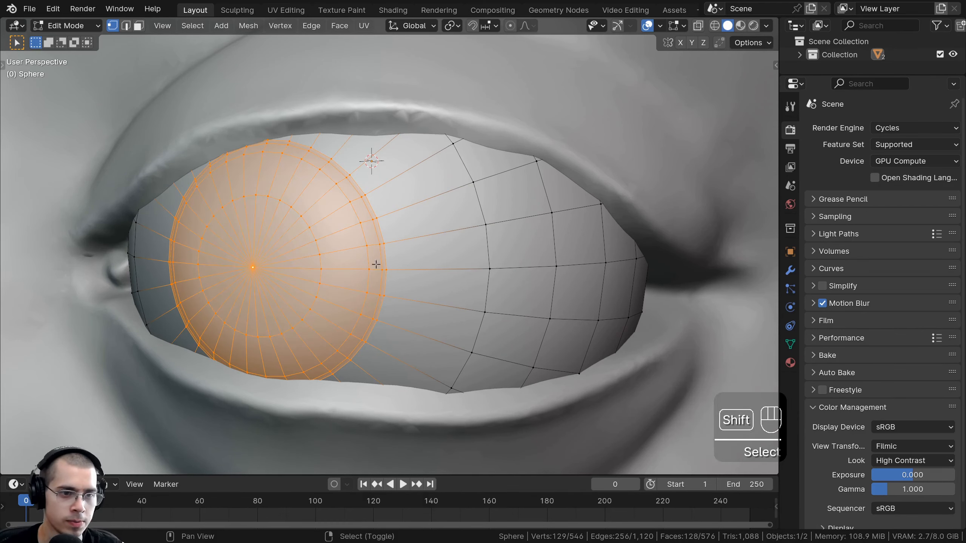
key(s)
click(510, 256)
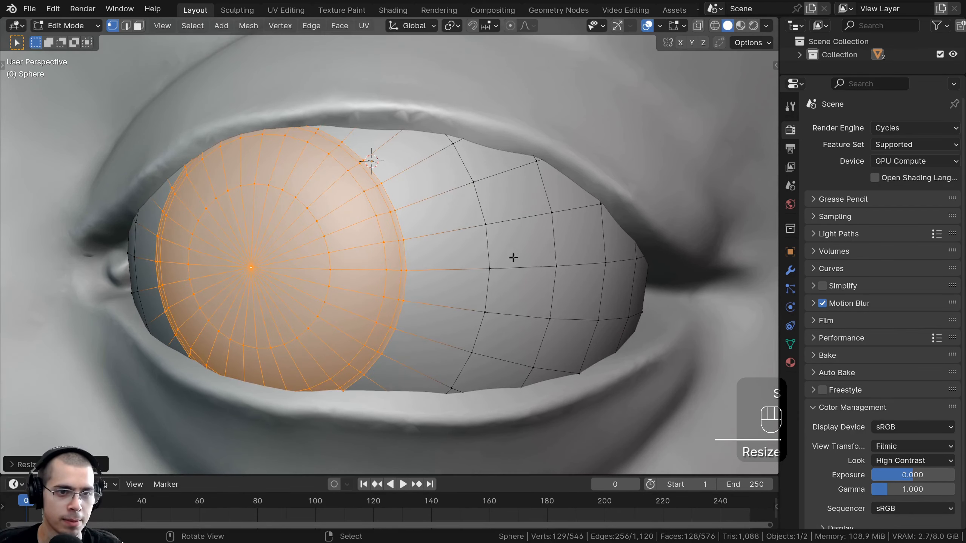
- Move the cornea cap slightly back into the eyeball in an orthographic side view, and deselect everything in Object Mode
middle_drag(509, 257, 304, 273)
key(KP_5)
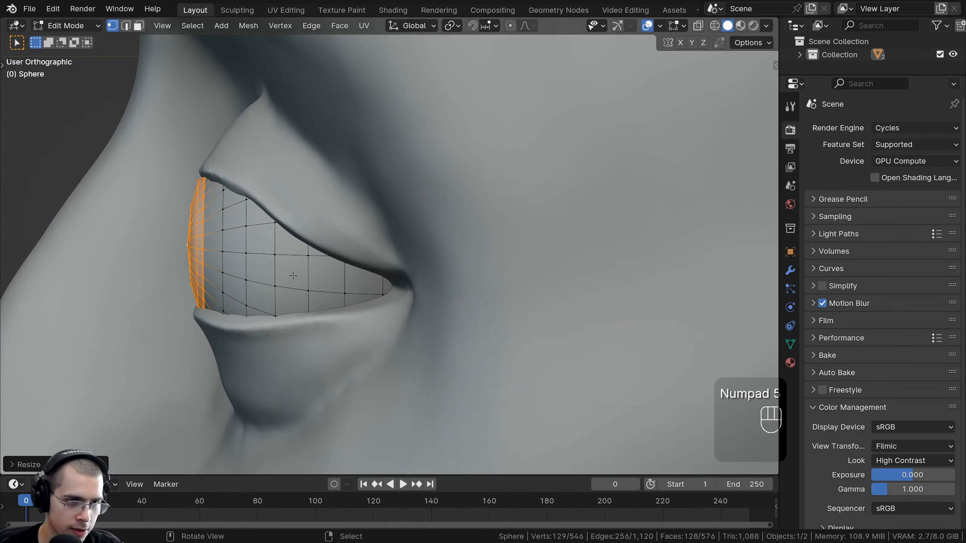
key(g)
click(301, 275)
key(Tab)
scroll(302, 281, down, 8)
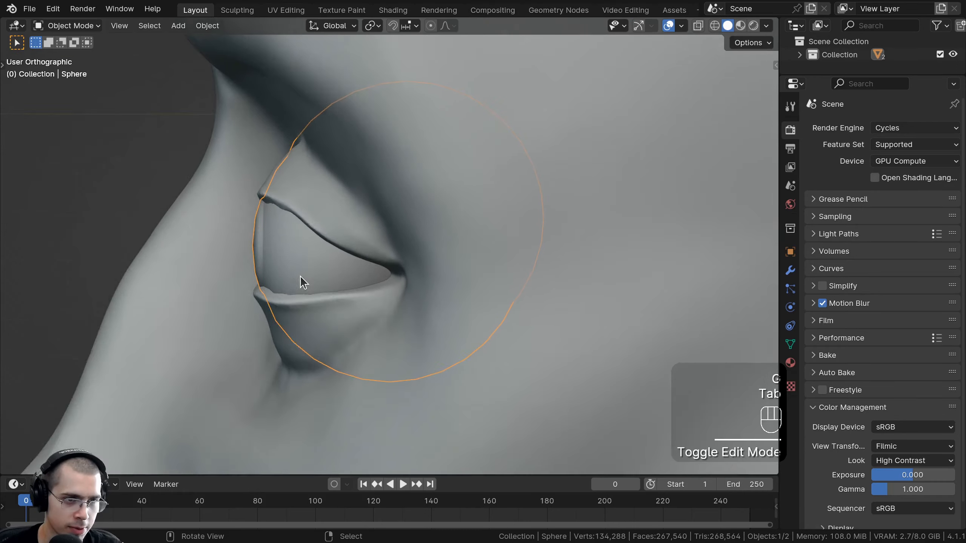
key(a)
- In the Shading workspace, give the eyeball a new material named Eye White
click(393, 11)
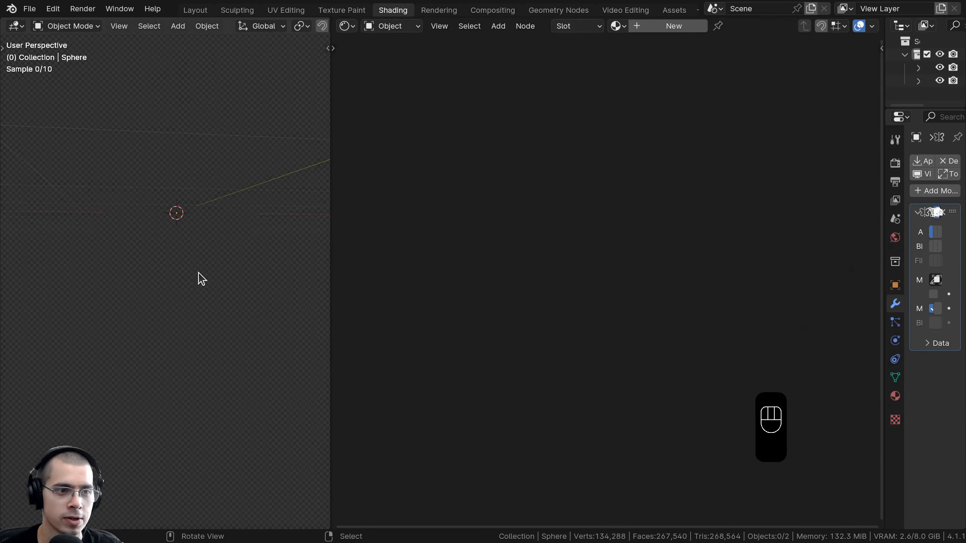
scroll(214, 225, up, 4)
shift+middle_drag(274, 186, 261, 235)
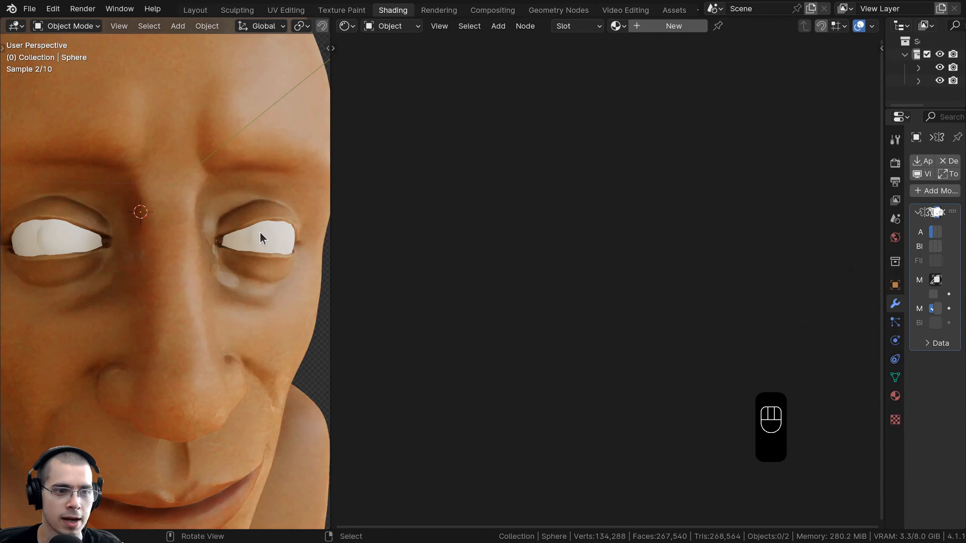
click(260, 235)
click(685, 26)
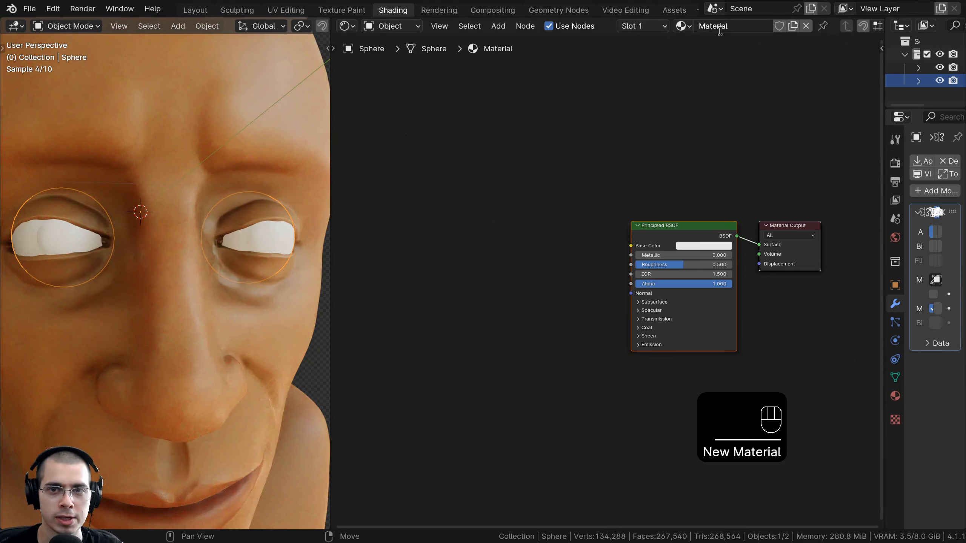
double_click(720, 26)
text(Eye Whi)
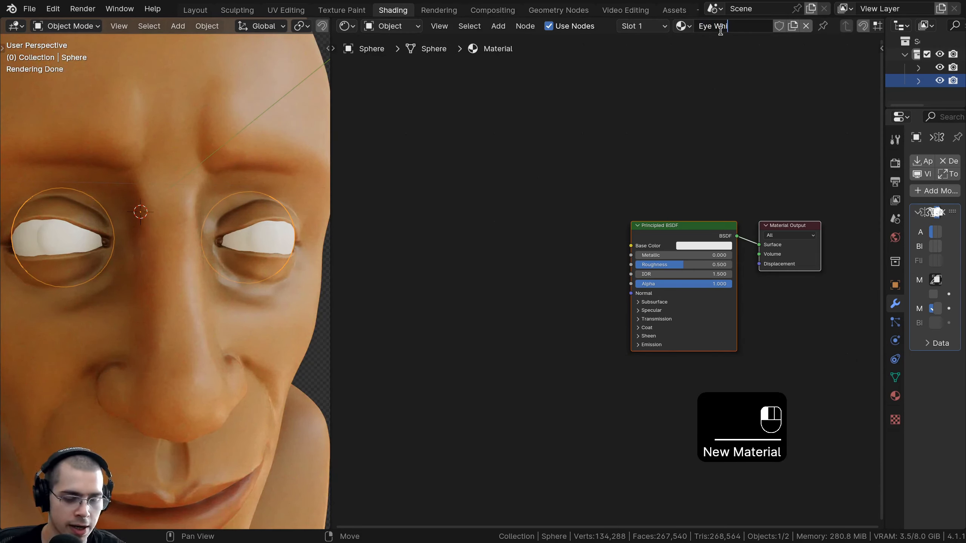
text(te)
key(Return)
- Darken the Eye White material's base colour to a value of about 0.48 and set its roughness to 0.070
scroll(606, 221, up, 2)
click(618, 241)
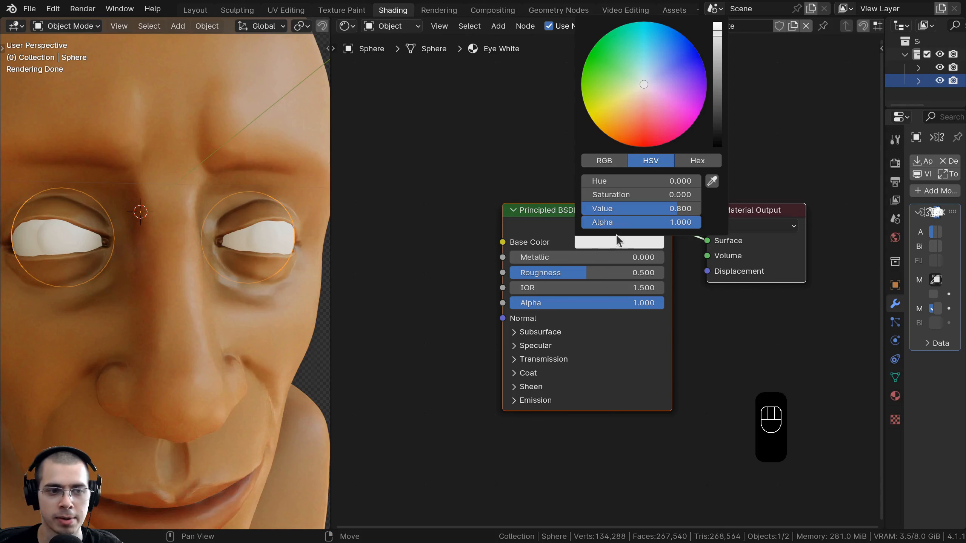
mouse_move(720, 53)
mouse_down()
mouse_move(717, 43)
mouse_move(717, 57)
mouse_up()
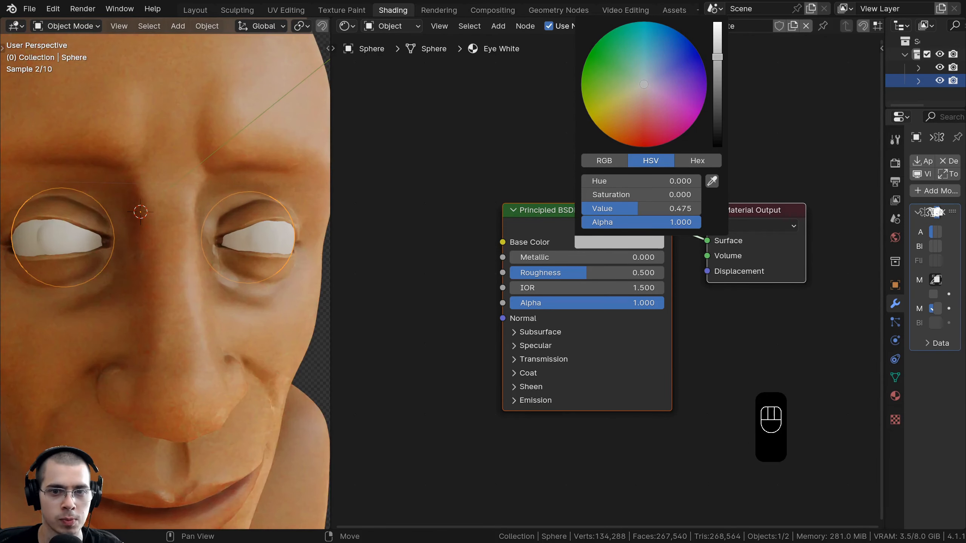
middle_drag(539, 303, 553, 280)
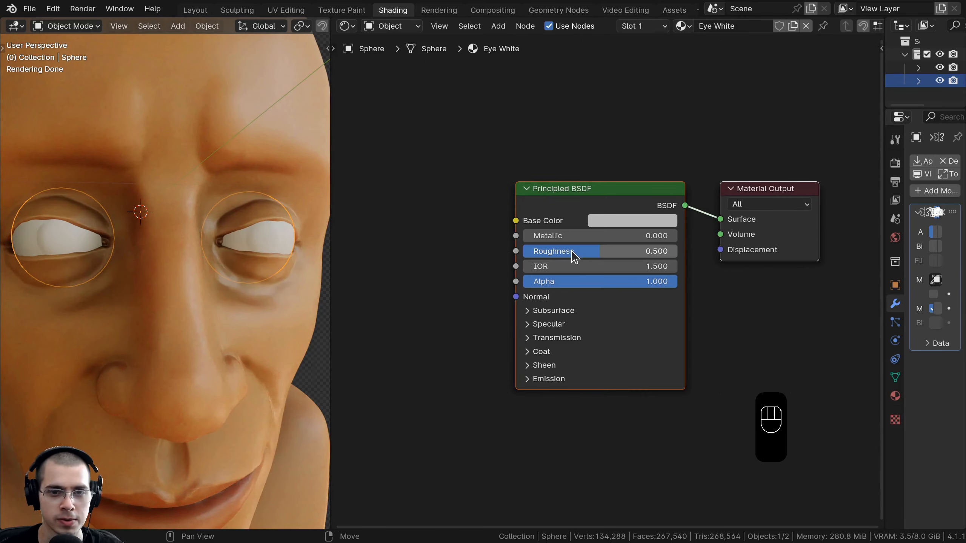
drag(572, 253, 531, 253)
shift+middle_drag(258, 287, 219, 299)
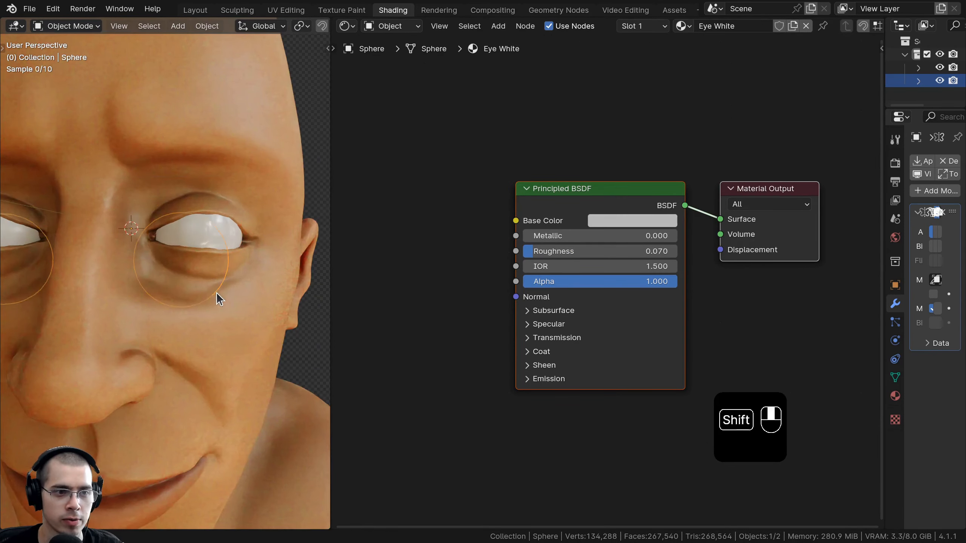
scroll(222, 287, up, 4)
- In Edit Mode, add a second material slot to the eyeball and put the Eye White material in it
key(Tab)
scroll(198, 381, up, 3)
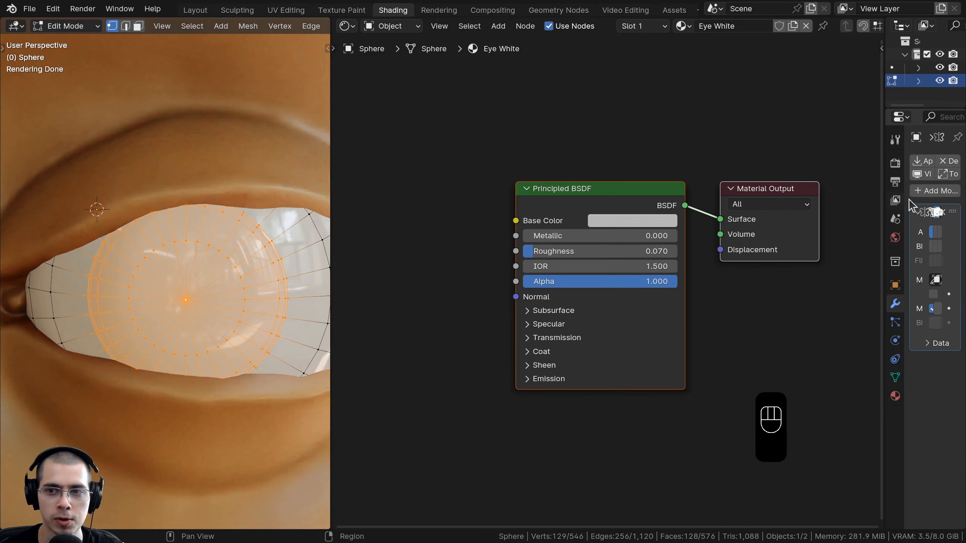
click(643, 27)
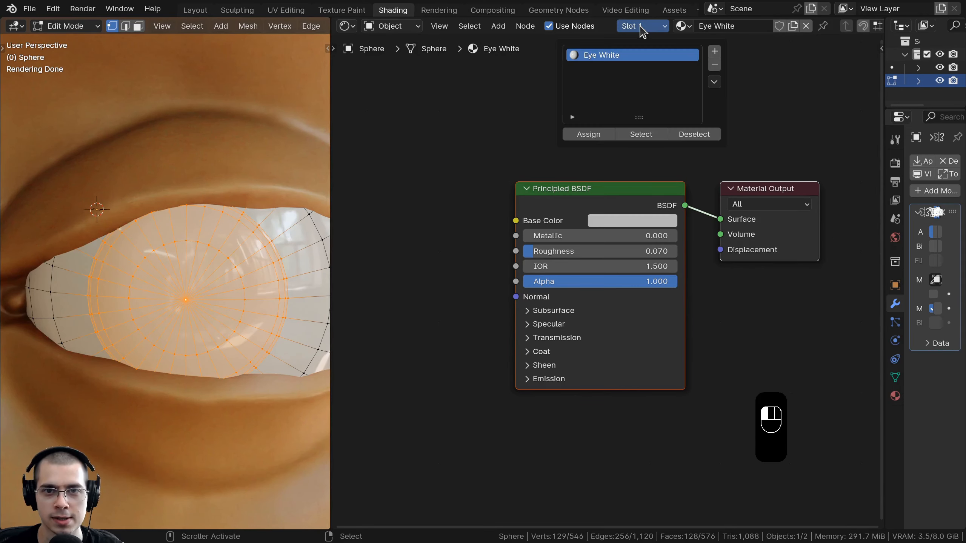
click(714, 53)
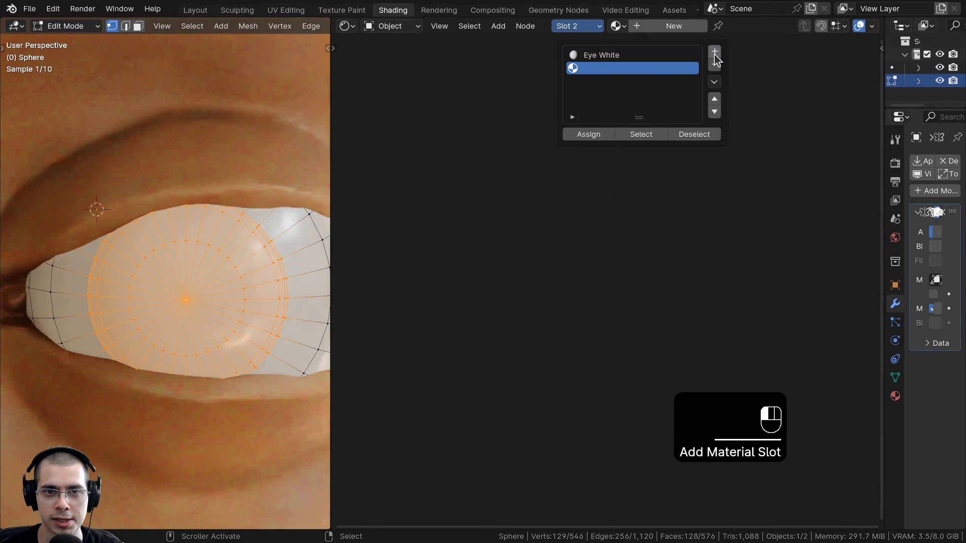
click(593, 134)
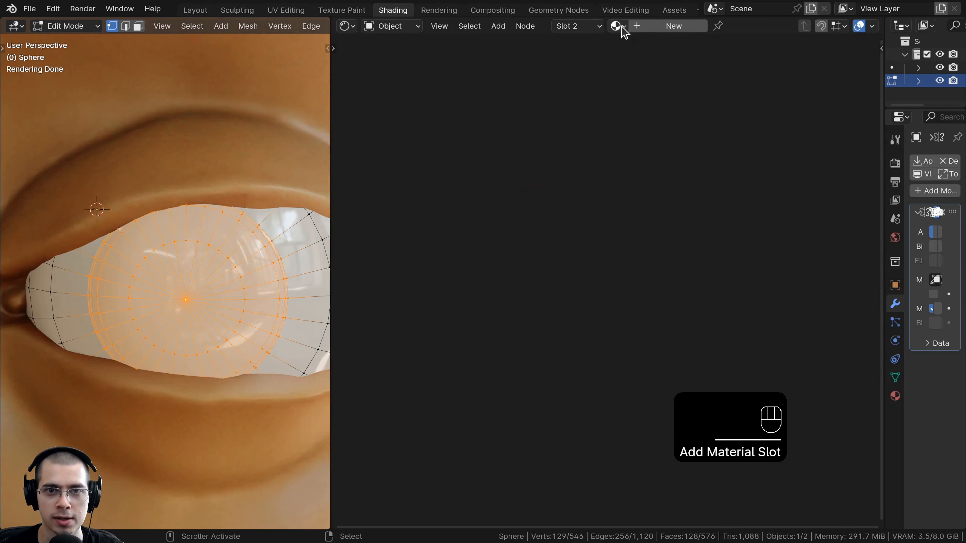
click(589, 28)
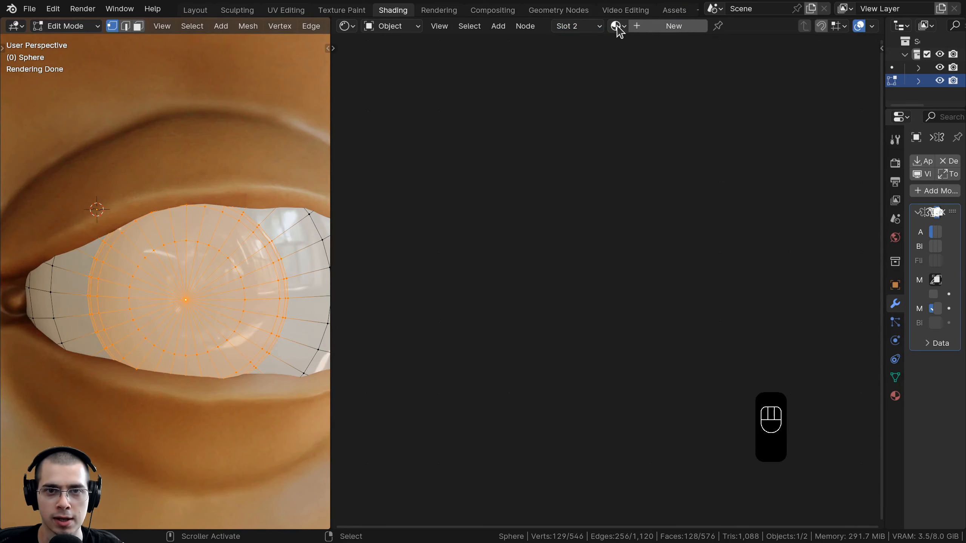
click(617, 27)
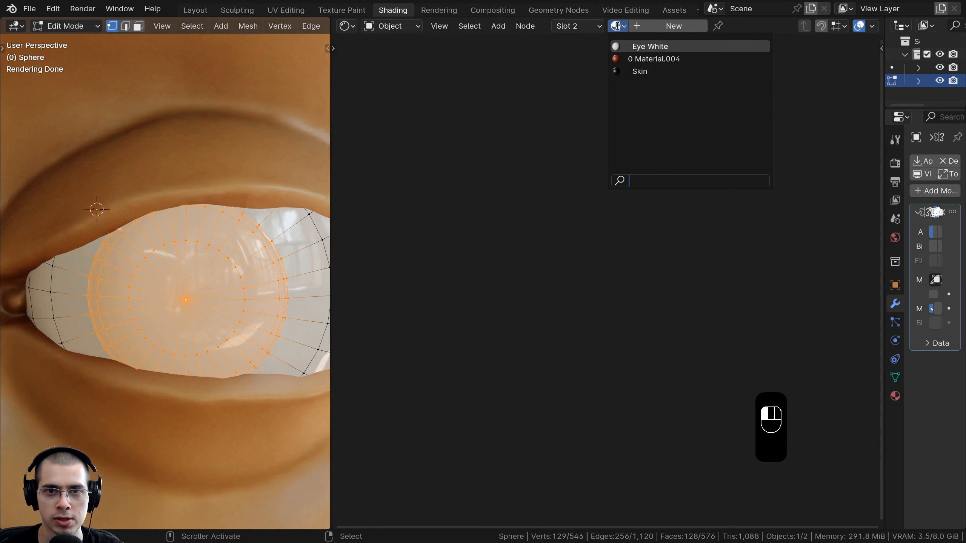
click(633, 46)
click(639, 26)
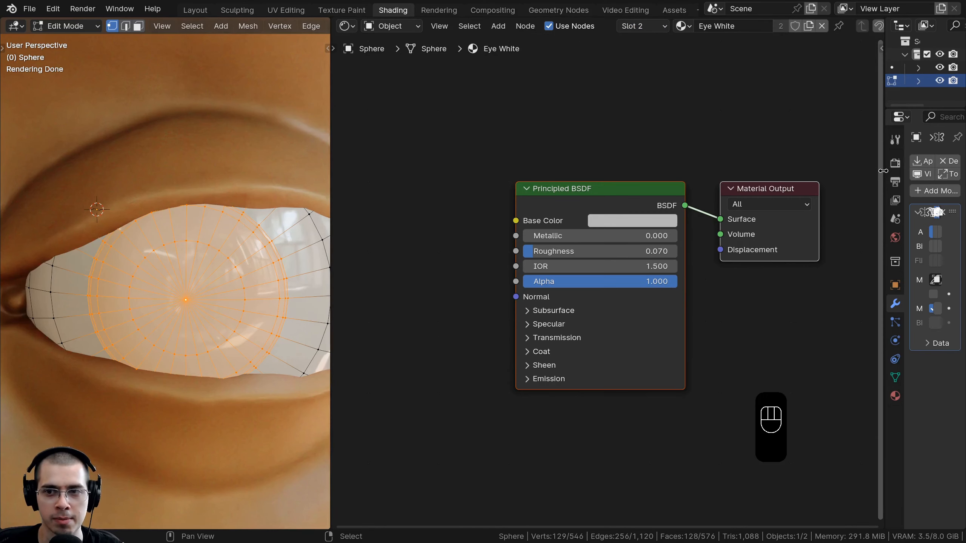
- Widen the Properties editor, make the second slot's material an independent copy, and rename it Eye Black
drag(881, 172, 775, 171)
click(800, 396)
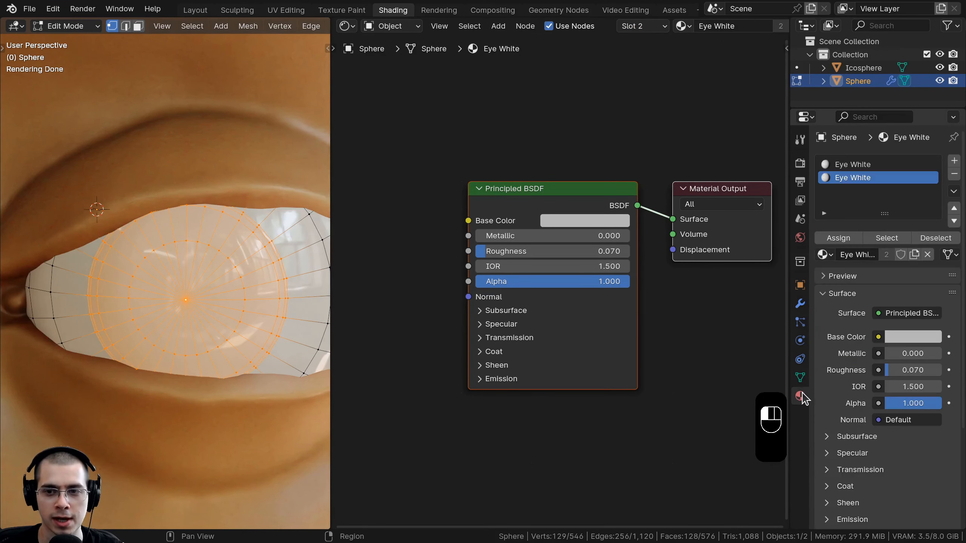
click(870, 164)
click(872, 178)
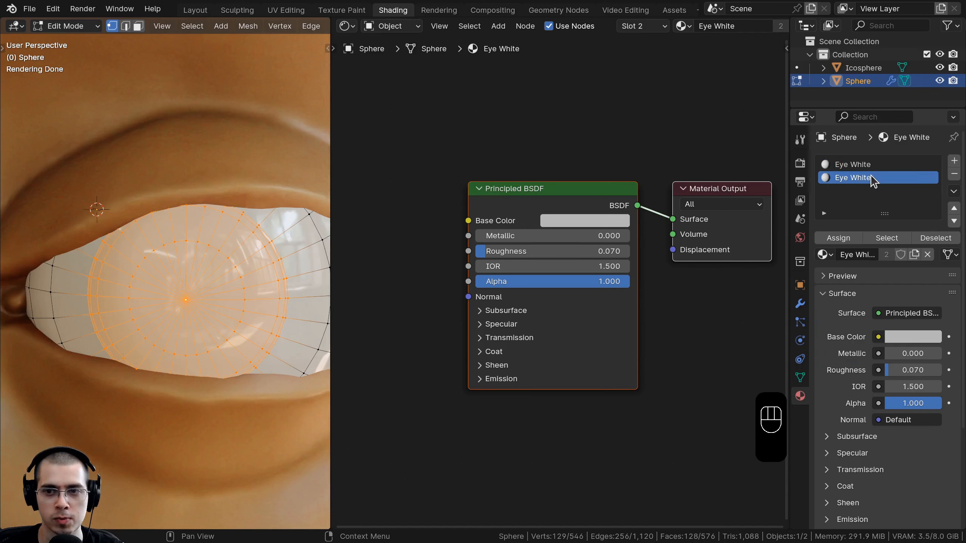
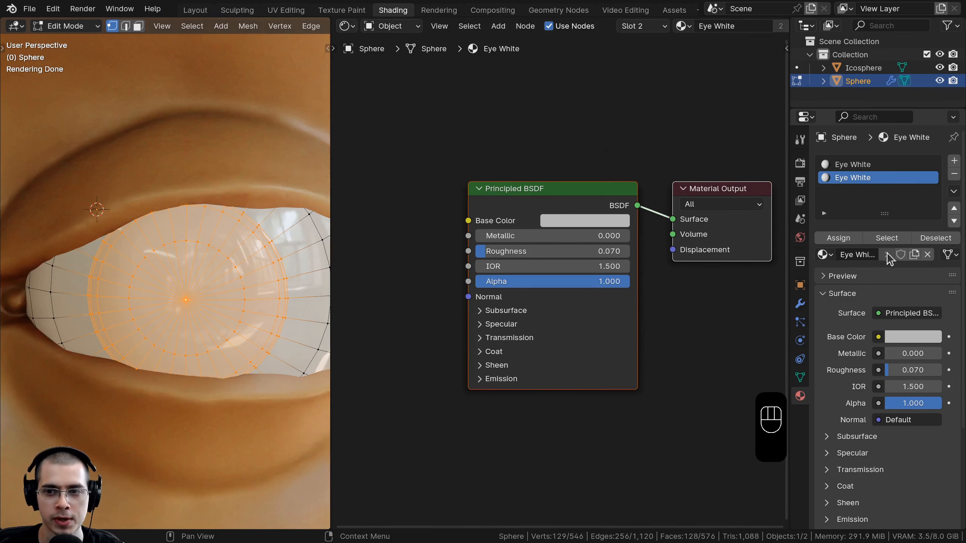
click(915, 255)
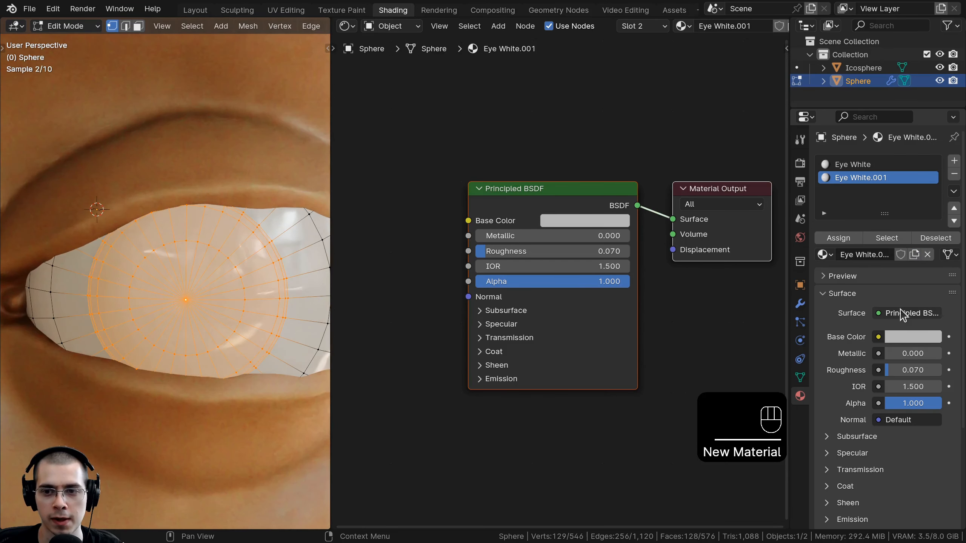
drag(852, 255, 928, 255)
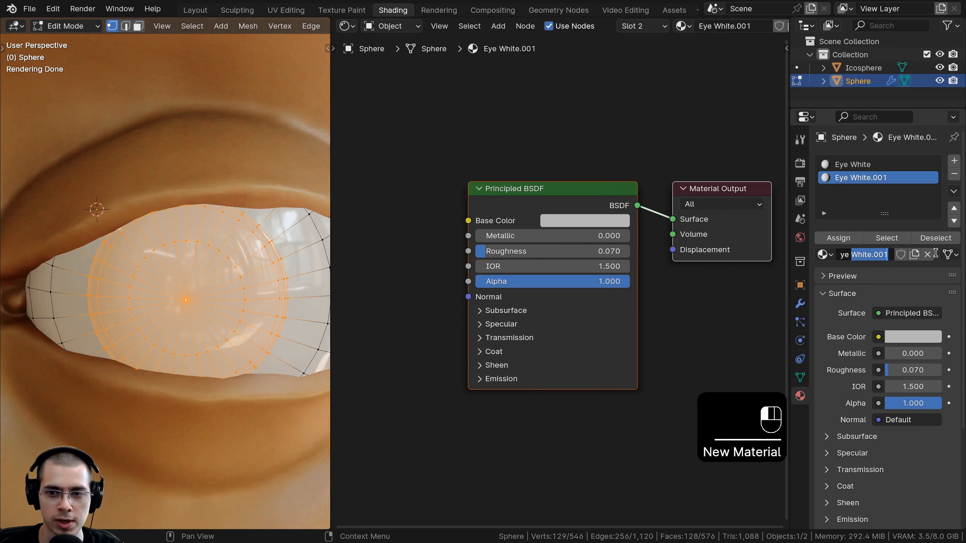
text(Black)
key(Return)
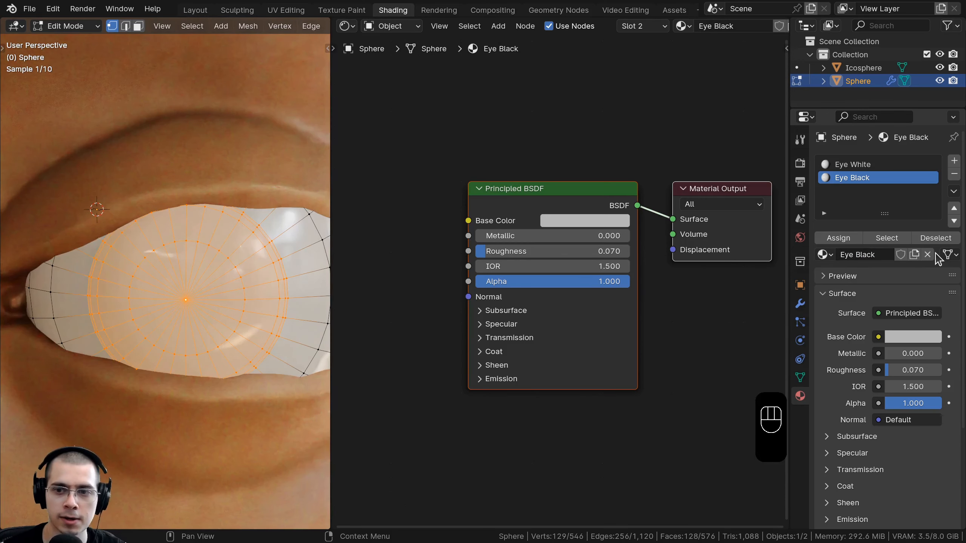
- Assign Eye Black to the selected cornea faces and set its base colour to black
click(838, 238)
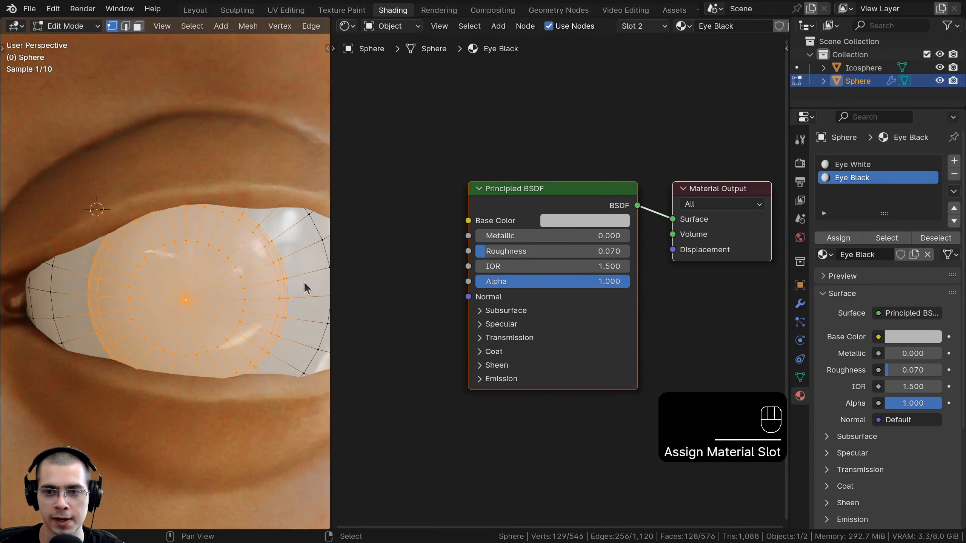
click(550, 219)
click(614, 222)
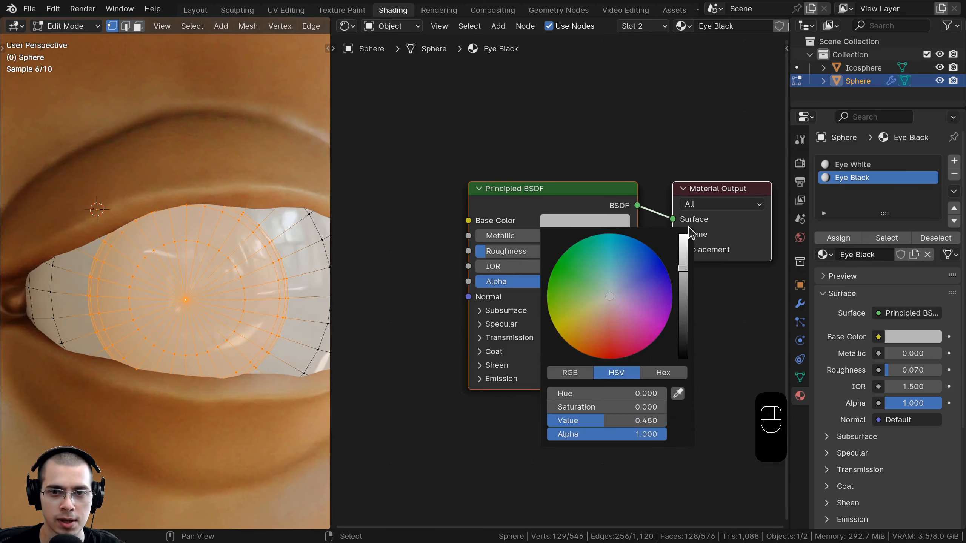
drag(683, 263, 683, 358)
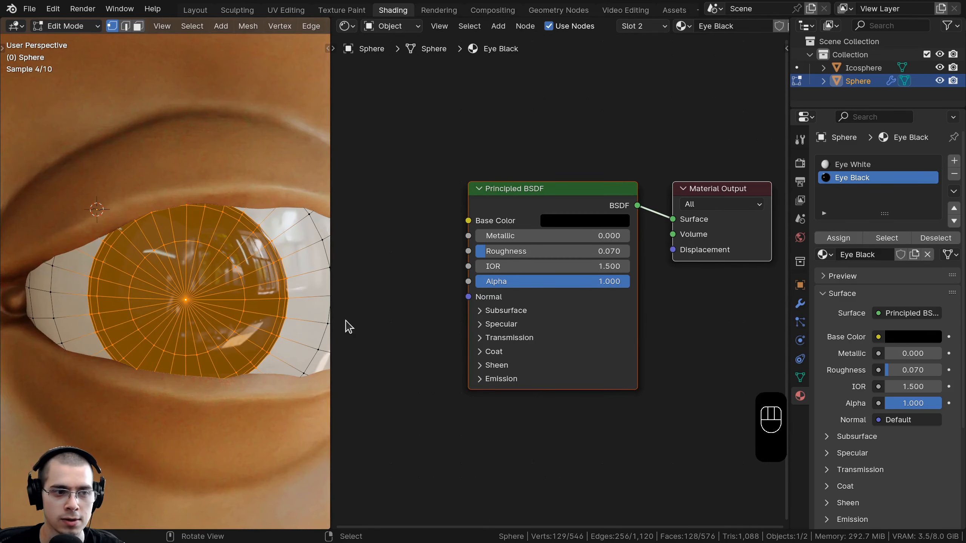
- Check the black corneas against the whole face in Object Mode, and return to editing the eyeball mesh close up
key(Tab)
scroll(265, 304, down, 9)
mouse_move(260, 302)
middle_down()
mouse_move(238, 302)
mouse_move(252, 302)
middle_up()
key(Tab)
scroll(181, 283, up, 6)
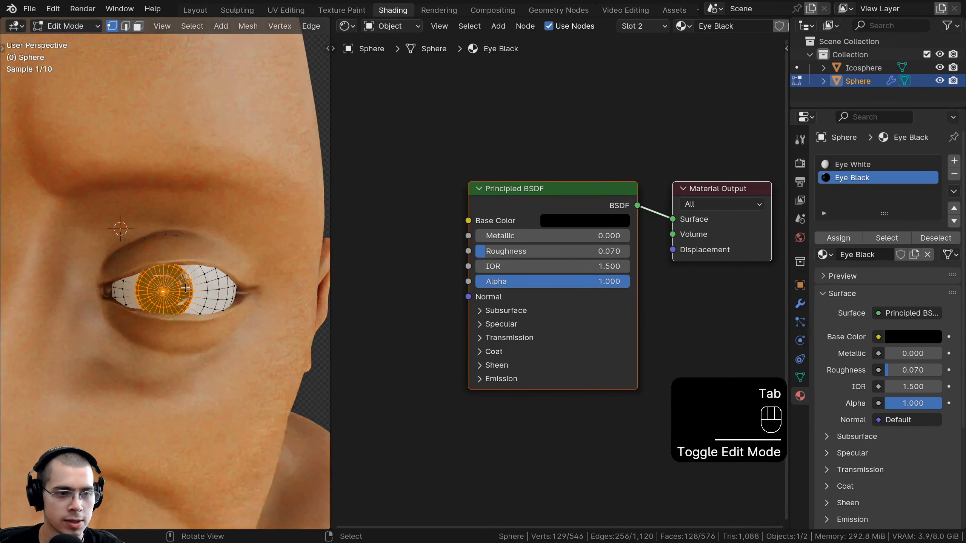
shift+middle_drag(201, 225, 172, 268)
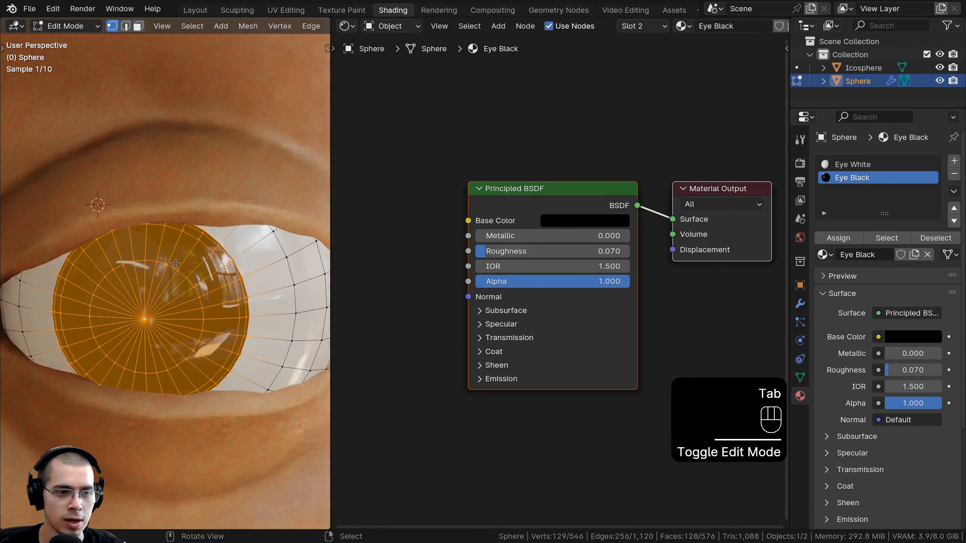
- Slide the edge loop inside the black cornea slightly inward to mark out the pupil's size
alt+click(172, 269)
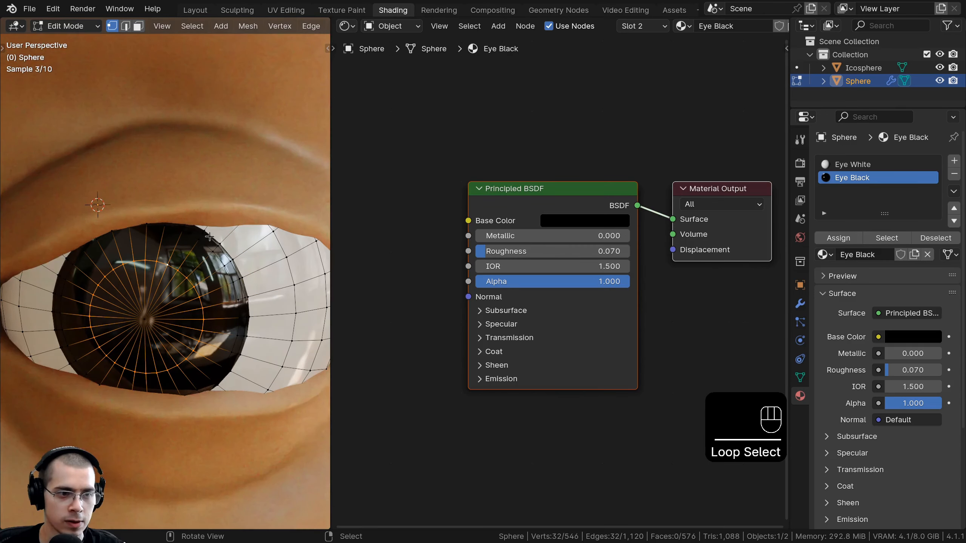
key(g)
key(g)
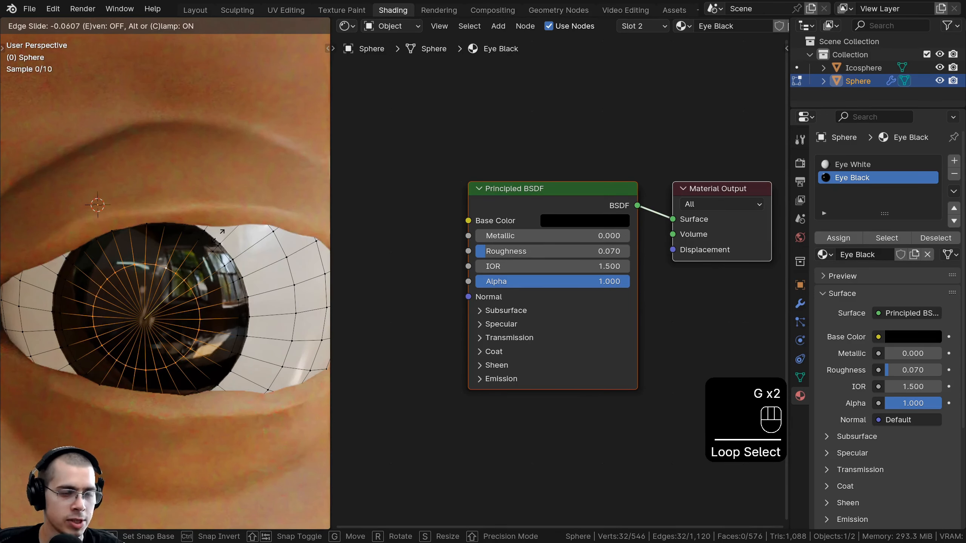
click(204, 278)
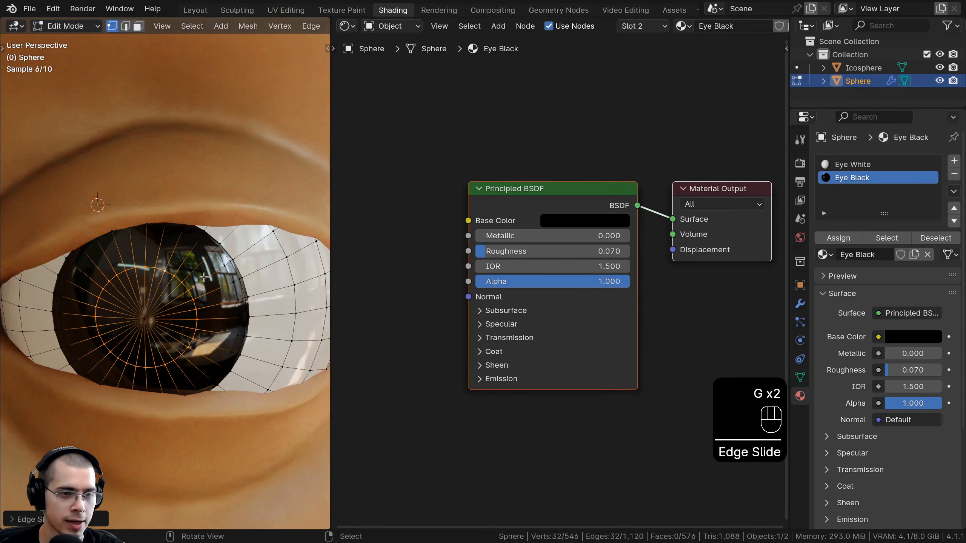
- Select the ring of iris faces between the pupil's edge loop and the cornea's outer edge
alt+shift+right_click(218, 258)
alt+shift+right_click(224, 250)
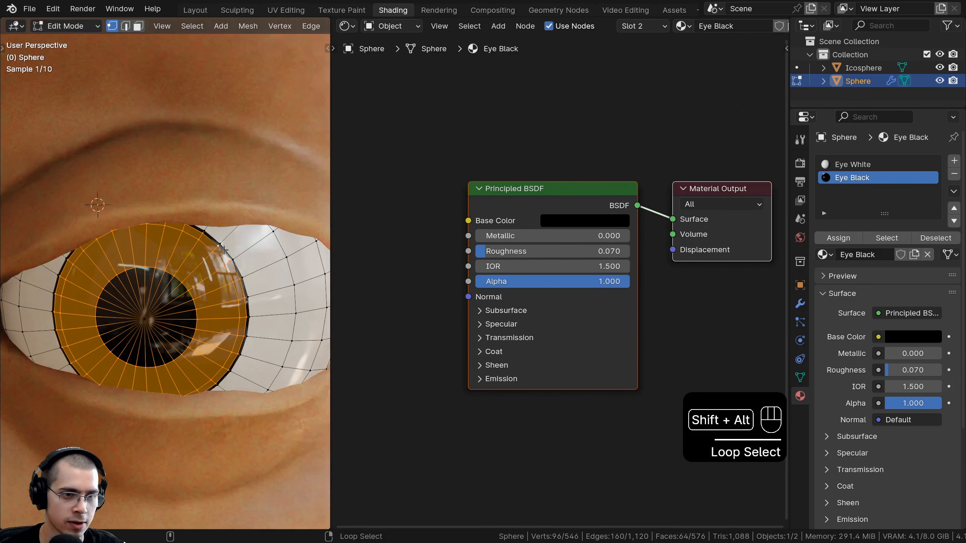
alt+shift+click(224, 250)
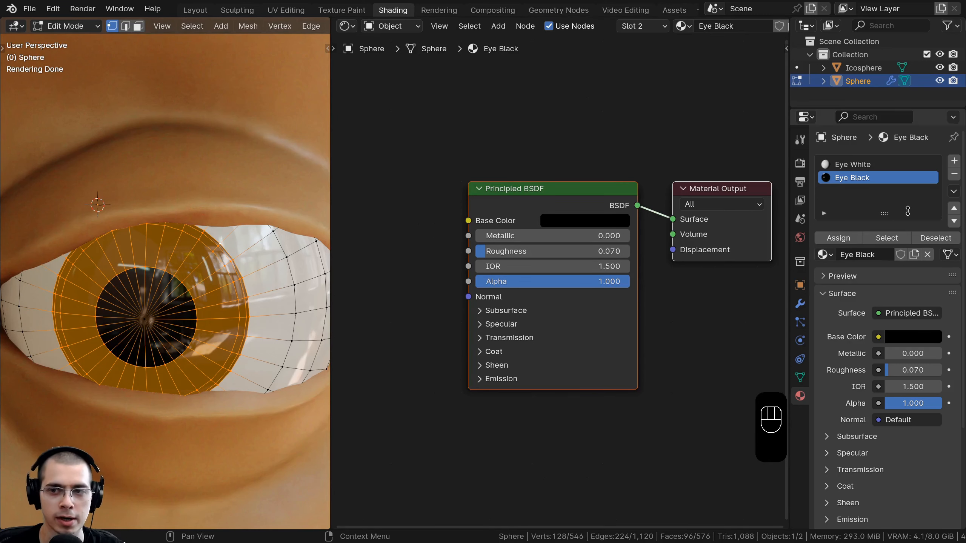
- Add a third material slot containing an independent copy of Eye Black, and rename that copy Eye Brown
click(955, 163)
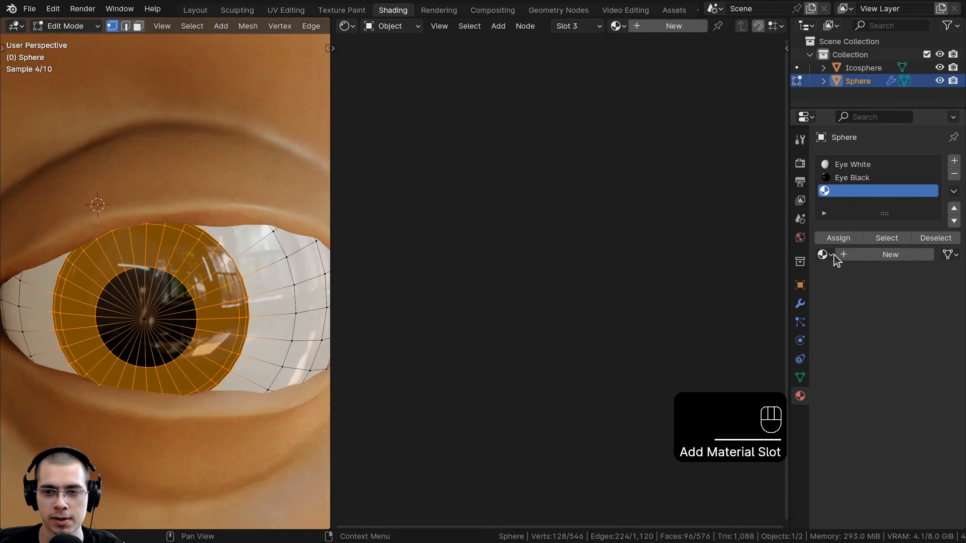
click(864, 262)
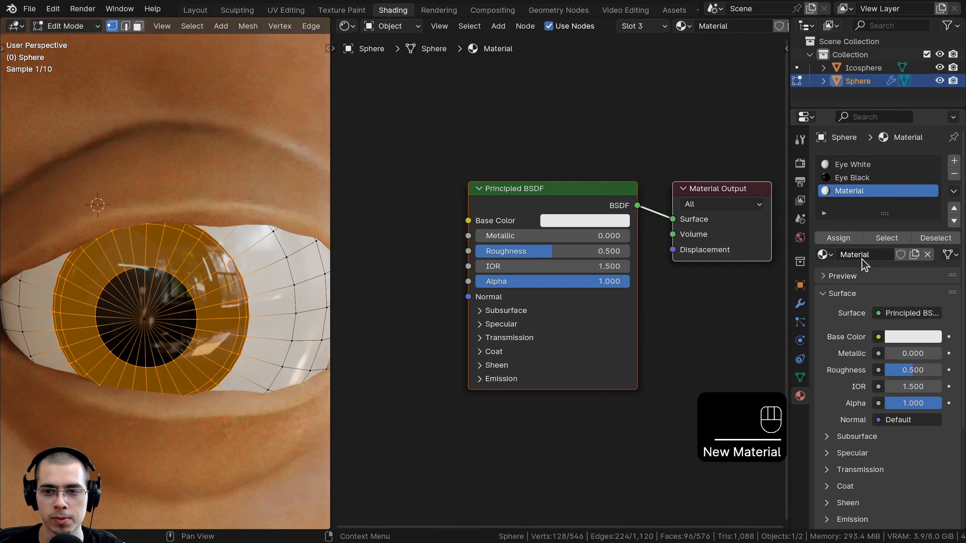
click(827, 256)
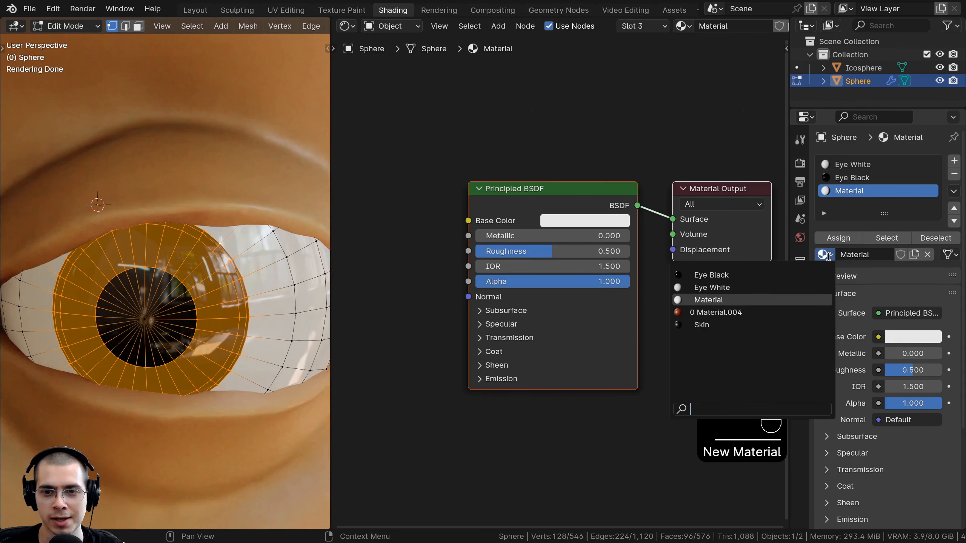
click(701, 276)
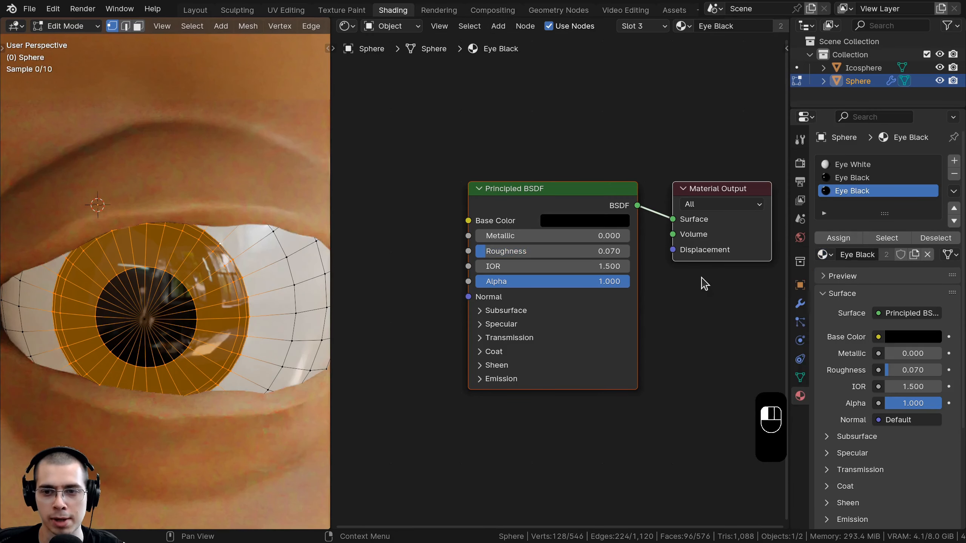
click(915, 254)
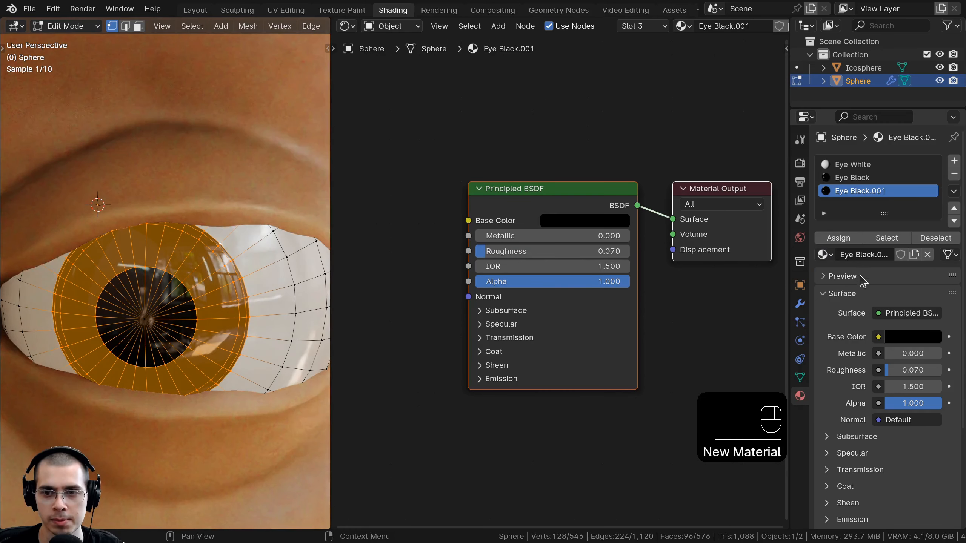
double_click(858, 255)
text(Brwon)
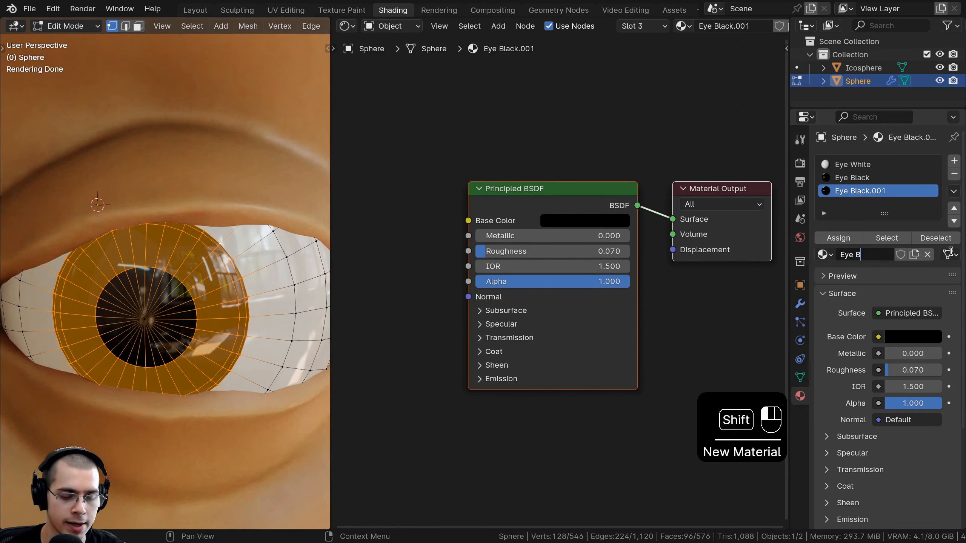
key(Return)
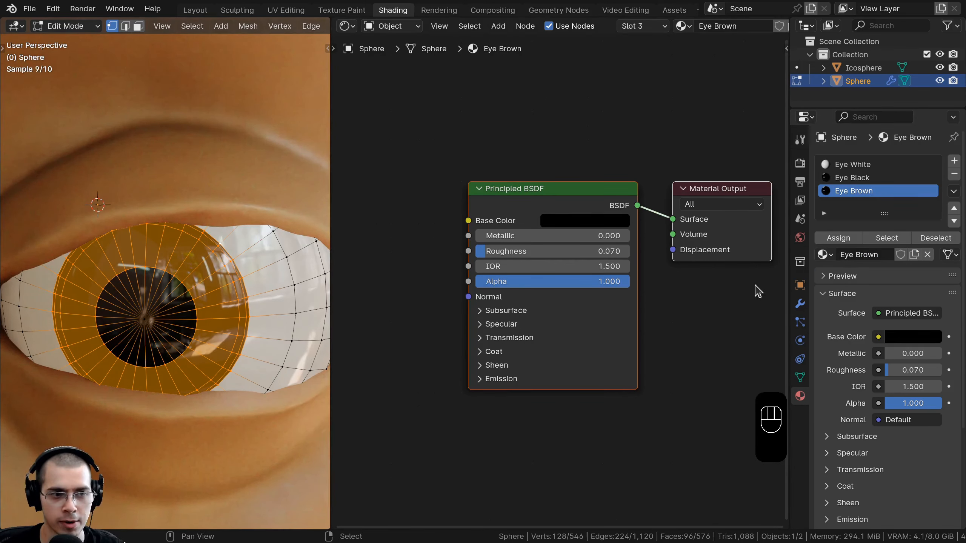
- Assign Eye Brown to the selected iris faces and give it a dark reddish-brown base colour with value 0.067
click(830, 239)
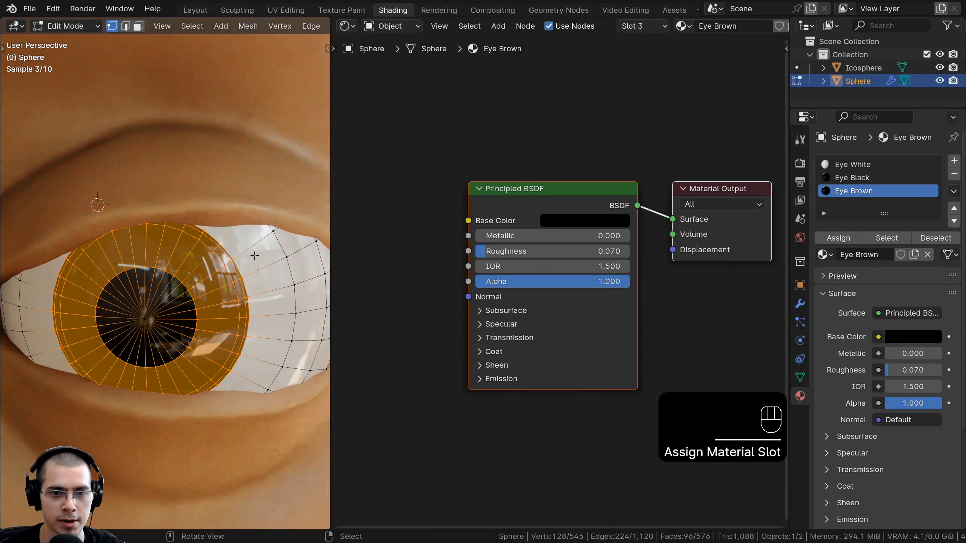
click(561, 220)
mouse_move(663, 326)
mouse_down()
mouse_move(632, 319)
mouse_move(671, 313)
mouse_move(667, 320)
mouse_up()
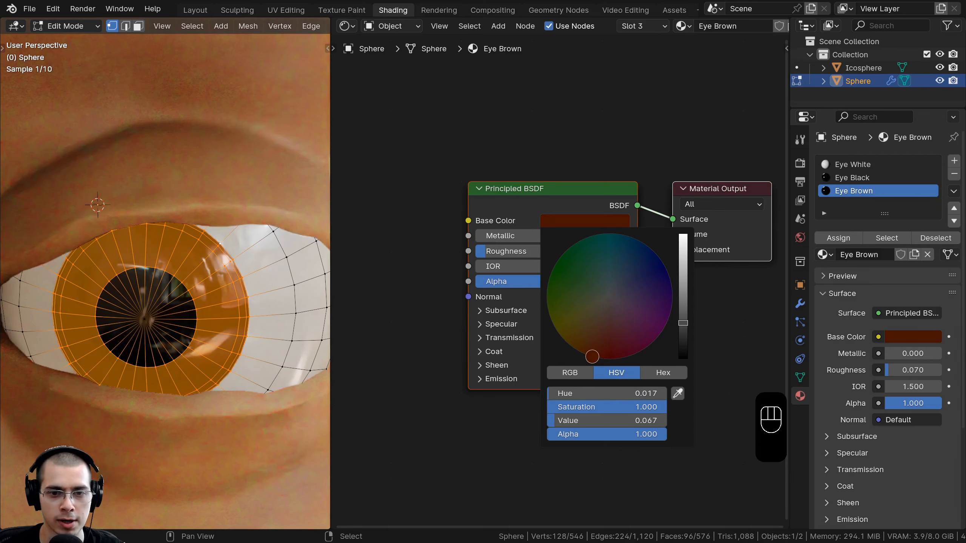
- Return to Object Mode, check the brown iris, and darken Eye Brown's base colour to value 0.050
key(Tab)
scroll(130, 319, down, 5)
scroll(233, 305, up, 3)
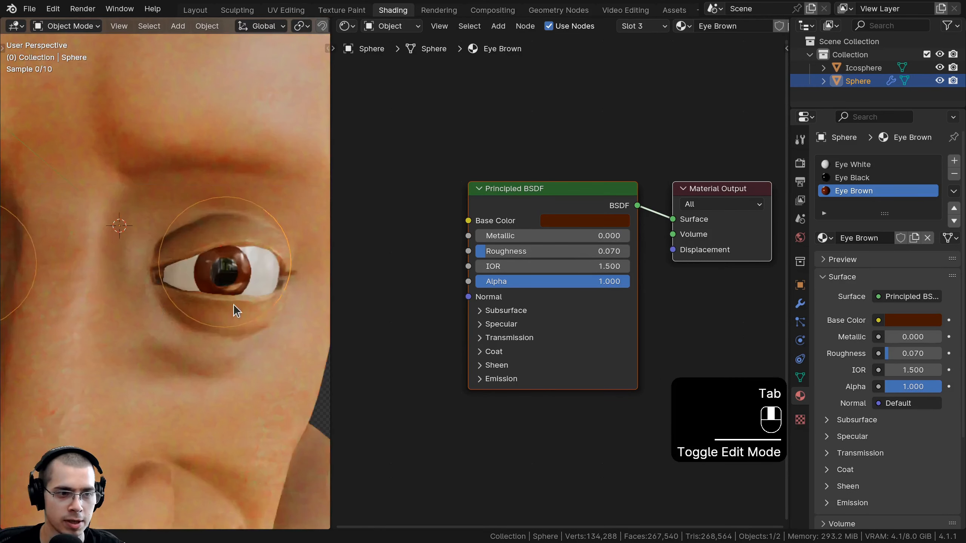
click(574, 224)
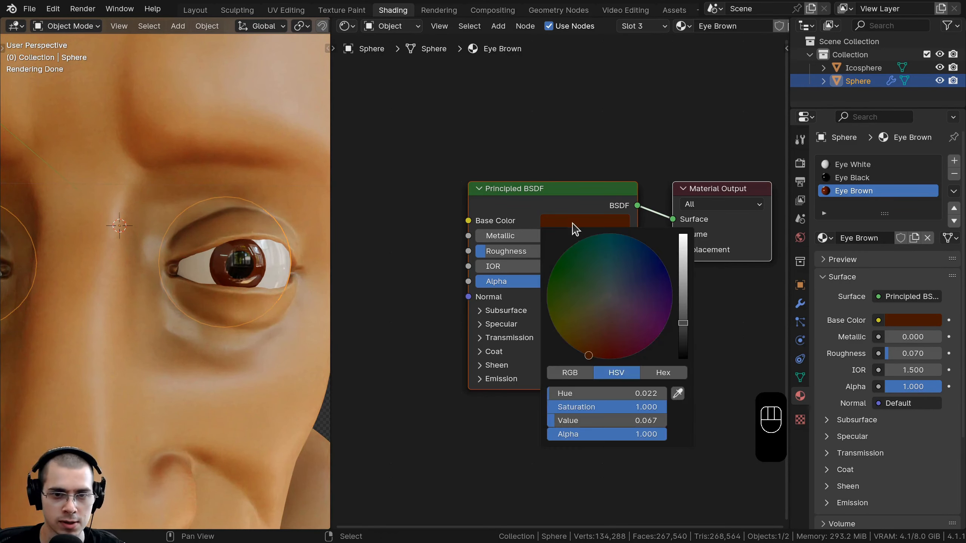
drag(682, 323, 682, 326)
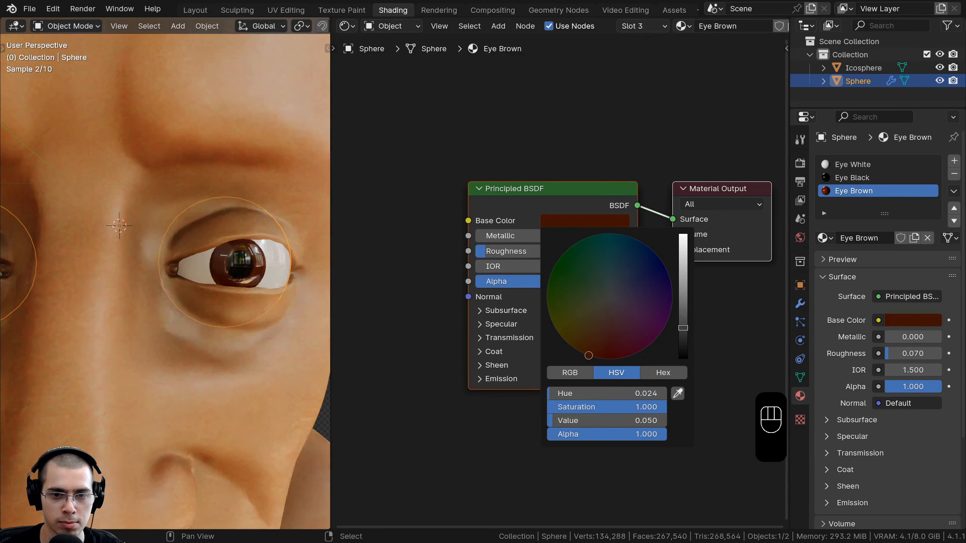
- Check both eyes on the face and refine Eye Brown's base colour to hue 0.043, saturation 0.918 and value 0.049
middle_drag(269, 274, 259, 279)
scroll(302, 269, down, 5)
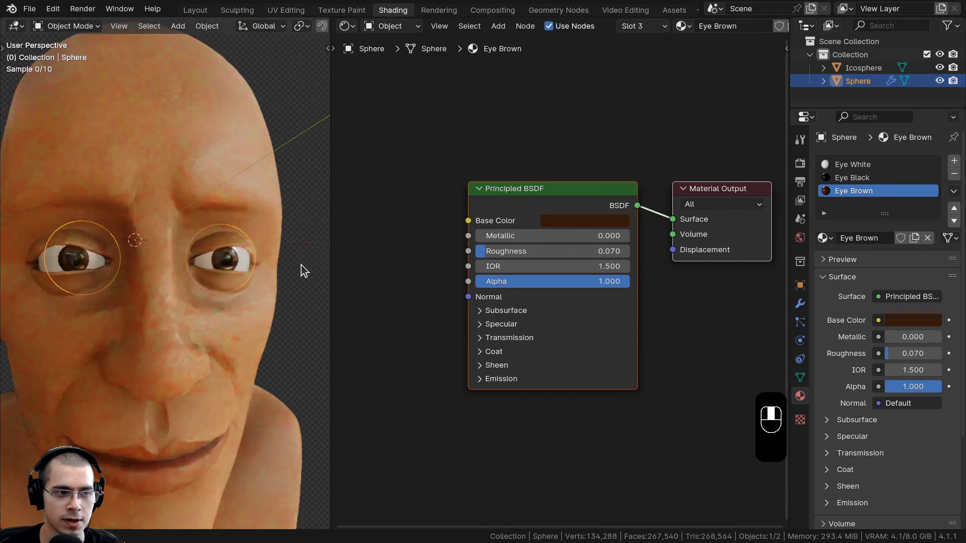
scroll(301, 272, down, 2)
scroll(300, 272, up, 5)
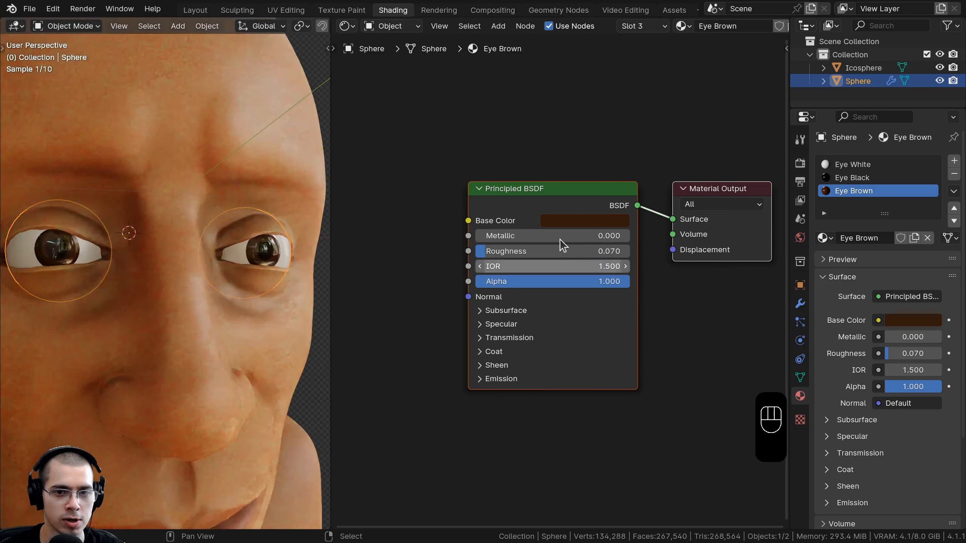
click(584, 221)
click(680, 330)
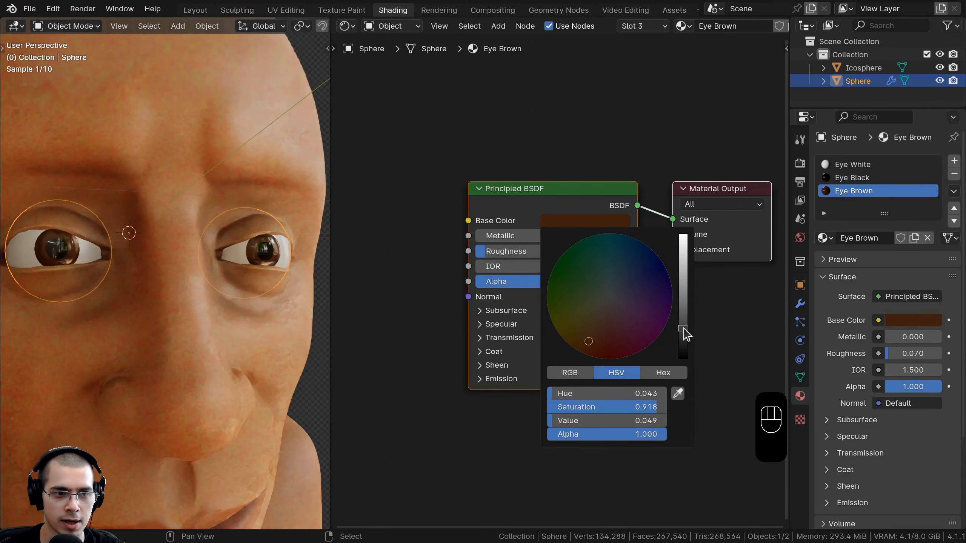
- Deselect everything and examine the brown eyes on the whole bust from several angles
scroll(256, 286, down, 4)
key(a)
middle_drag(251, 334, 271, 329)
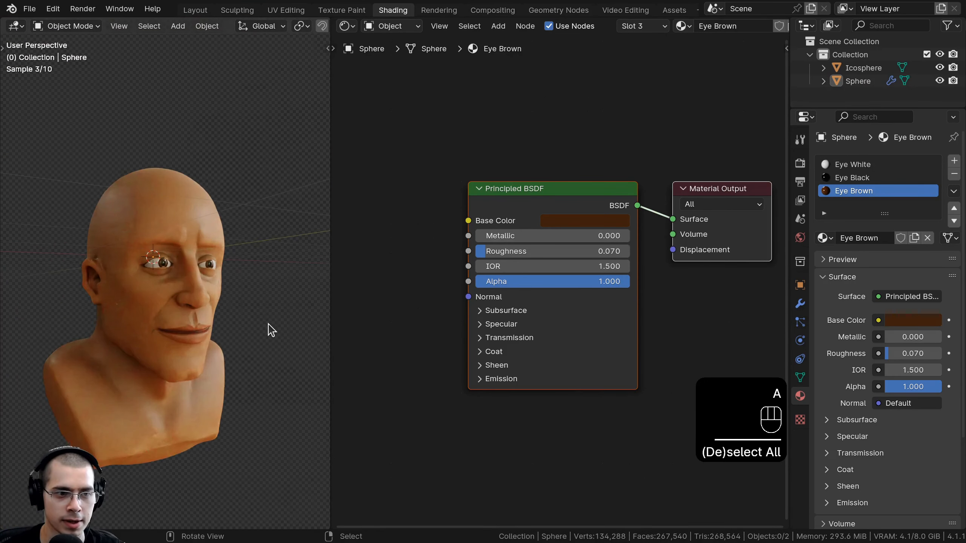
scroll(165, 265, up, 4)
mouse_move(165, 265)
middle_down()
mouse_move(154, 263)
mouse_move(158, 273)
middle_up()
scroll(158, 273, up, 4)
- Switch the viewport to Material Preview shading and open the eyeball mesh for editing close up
key(z)
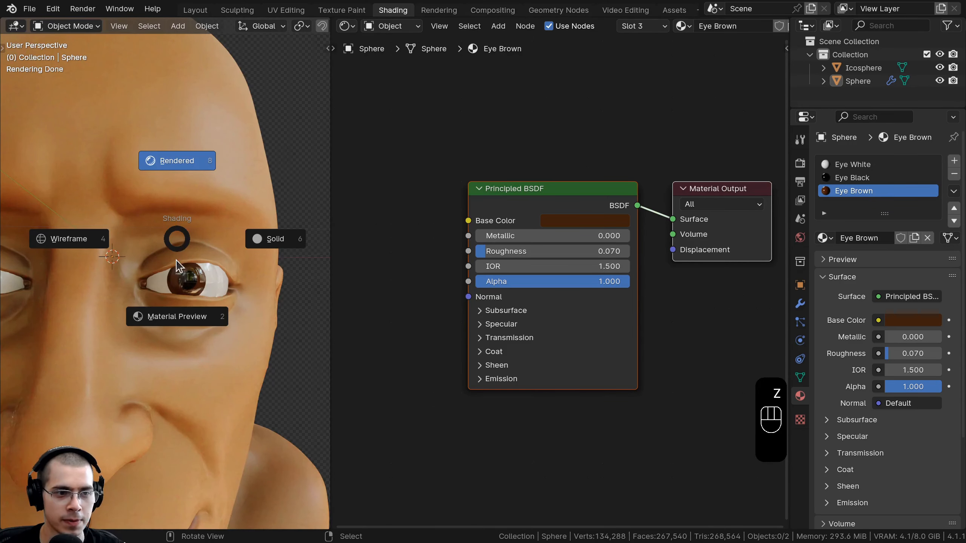
click(175, 317)
middle_drag(173, 320, 220, 272)
scroll(232, 320, up, 5)
click(220, 273)
key(Tab)
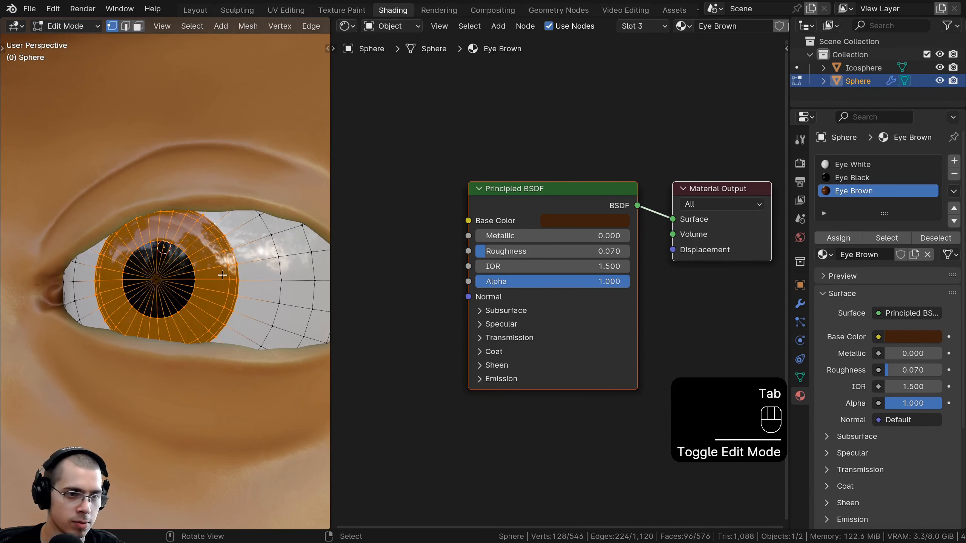
- Slide the pupil's edge loop outward by a factor of about 0.16 to enlarge the pupil, and return to Object Mode
alt+click(180, 250)
shift+middle_drag(262, 250, 268, 260)
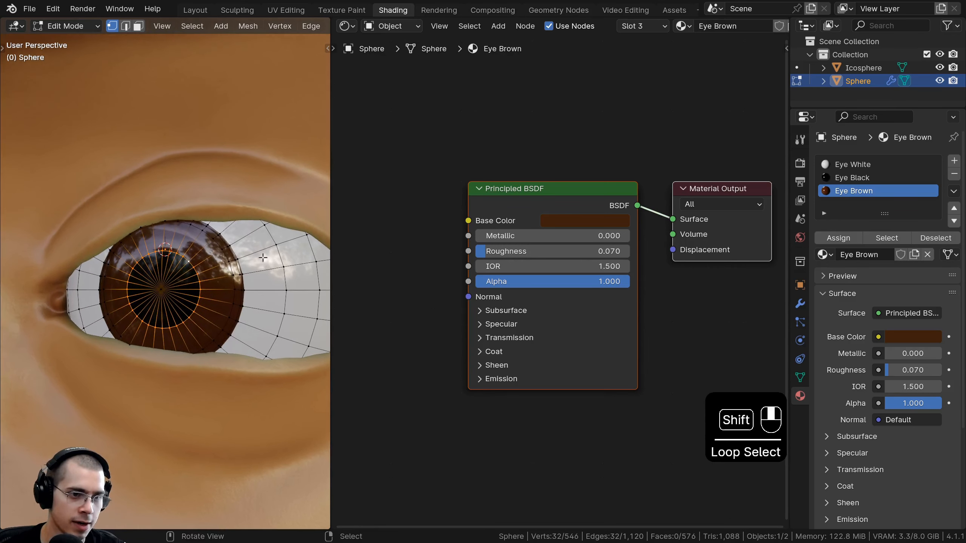
scroll(268, 251, up, 1)
key(g)
key(g)
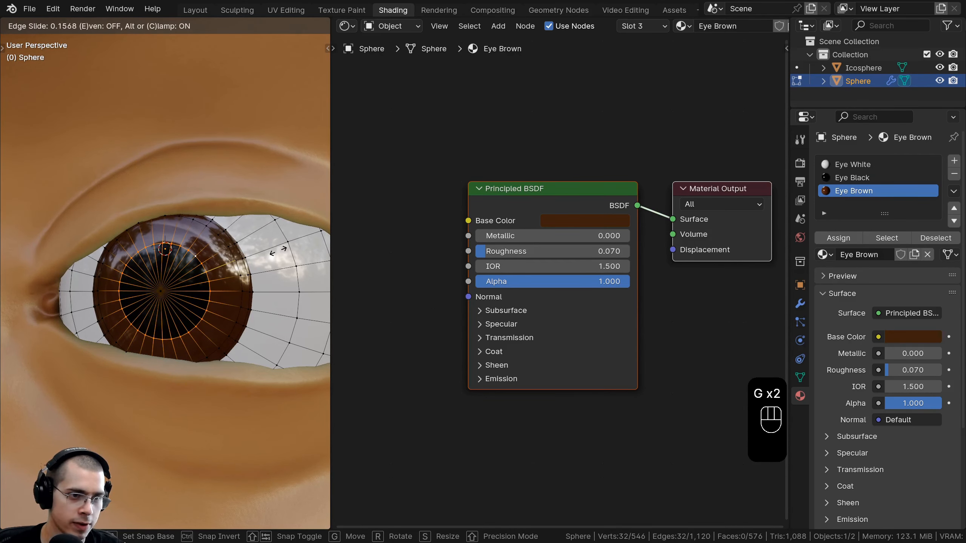
click(279, 251)
key(Tab)
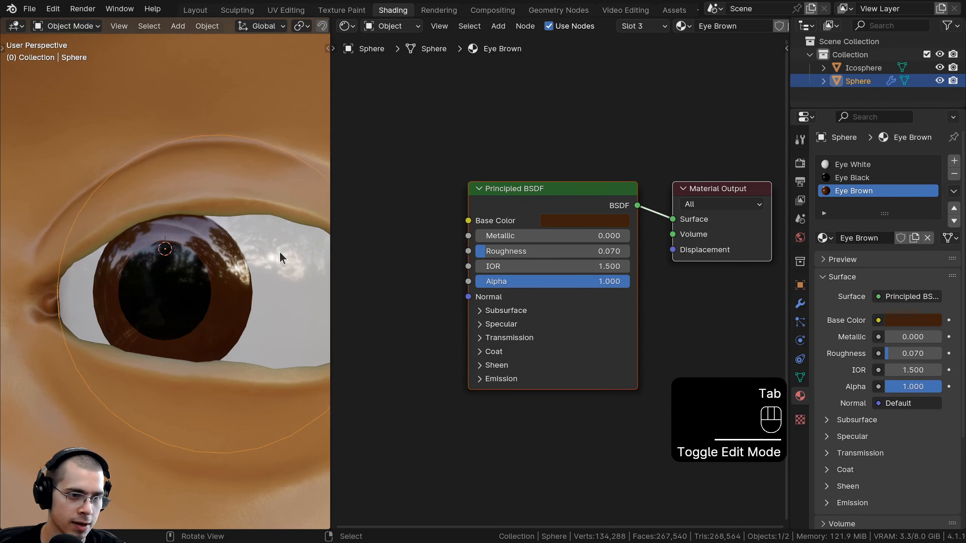
- Readjust the pupil's edge loop with another edge slide, then deselect everything and check the eyes on the face
scroll(289, 259, down, 6)
key(Tab)
scroll(289, 265, up, 6)
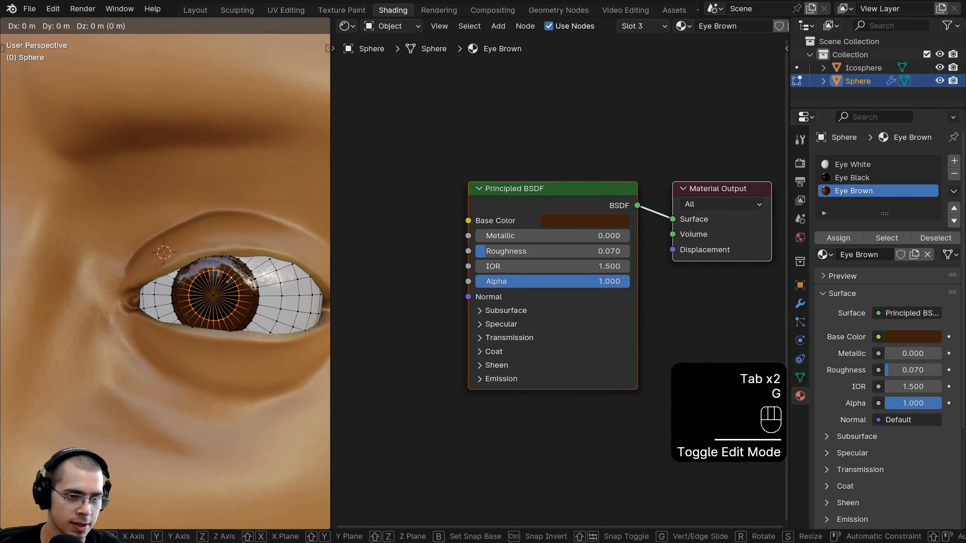
key(g)
key(g)
click(279, 261)
key(Tab)
scroll(239, 296, down, 6)
key(a)
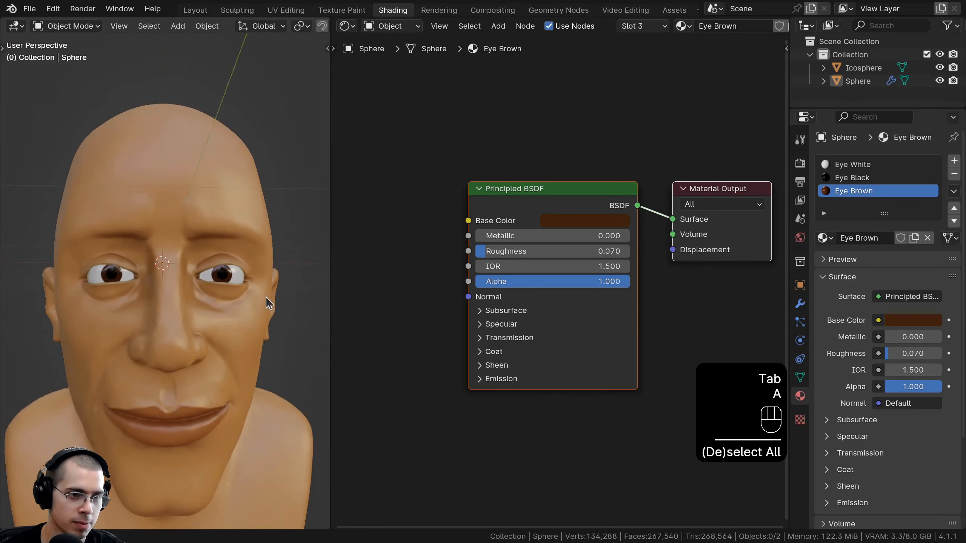
middle_drag(265, 297, 289, 298)
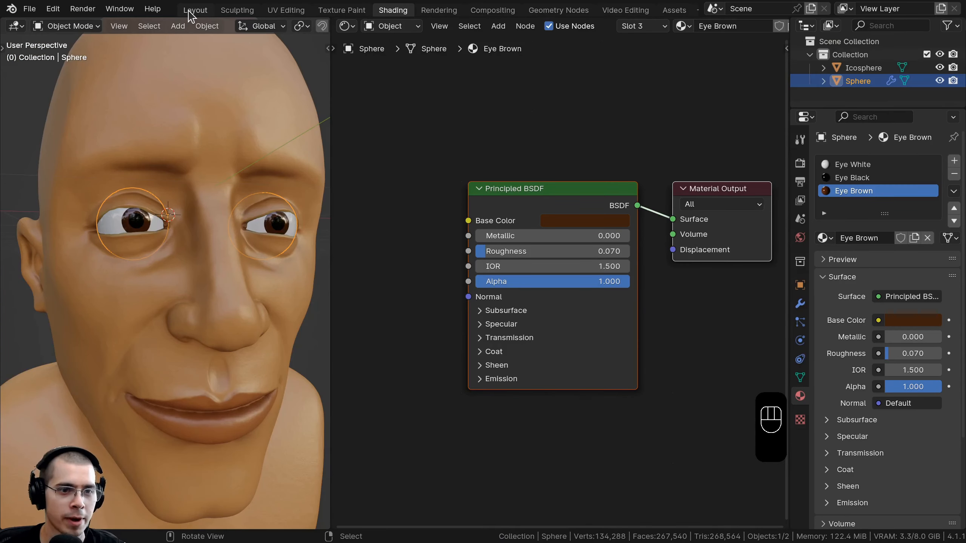
- Switch to the Layout workspace and widen the 3D viewport, with the bust seen from the front
click(189, 11)
middle_drag(472, 202, 380, 204)
shift+middle_drag(380, 203, 419, 231)
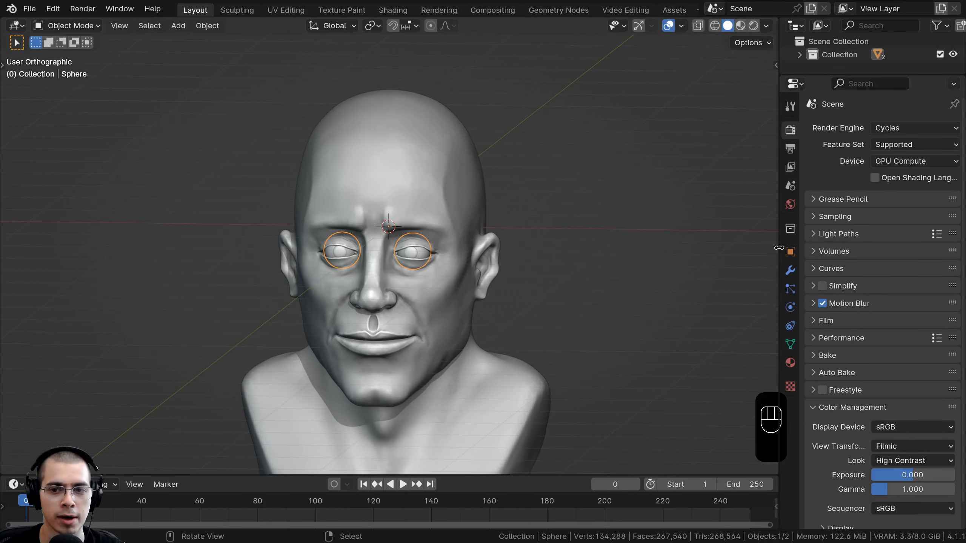
drag(778, 247, 805, 248)
shift+middle_drag(427, 193, 443, 194)
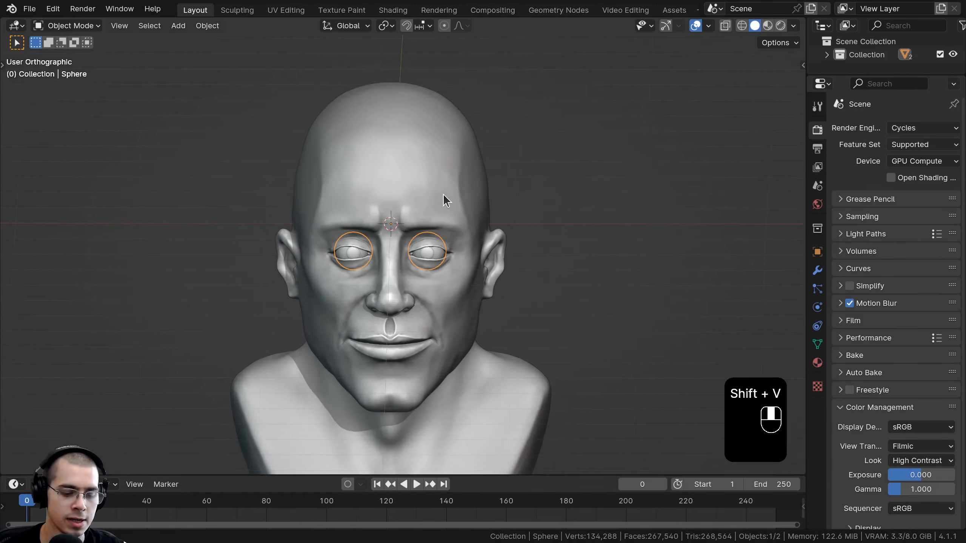
- Reset the 3D cursor to the world origin, switch to perspective view with nothing selected, and add a mesh plane
key(shift+c)
key(a)
key(KP_5)
key(shift+a)
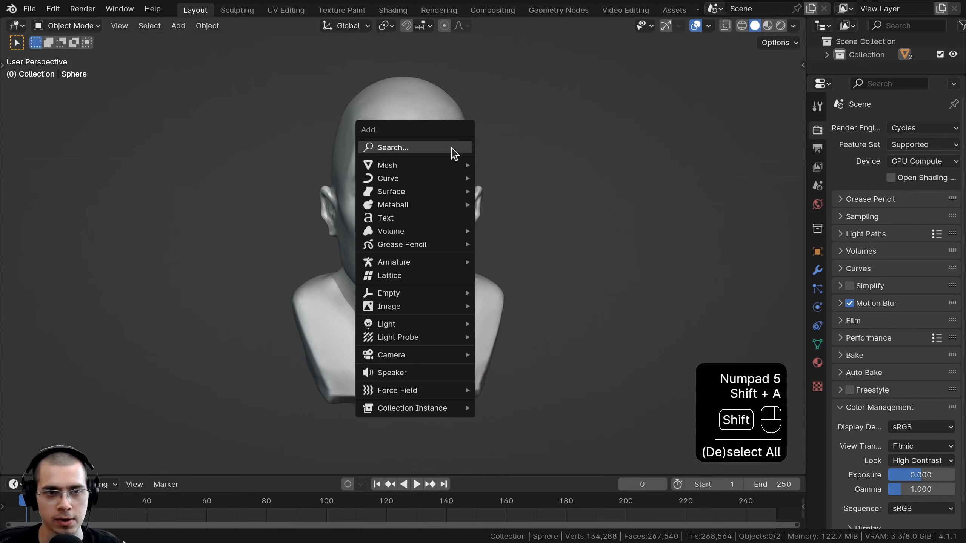
mouse_move(426, 174)
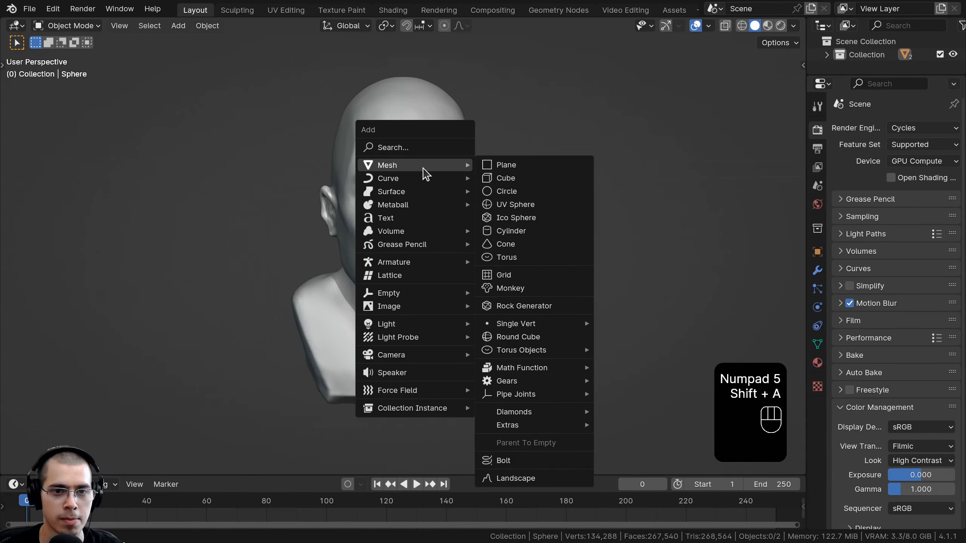
click(550, 169)
- Move the new plane along the Y axis to the front of the face and scale it down to a small piece
middle_drag(468, 185, 494, 228)
key(Tab)
key(Tab)
key(g)
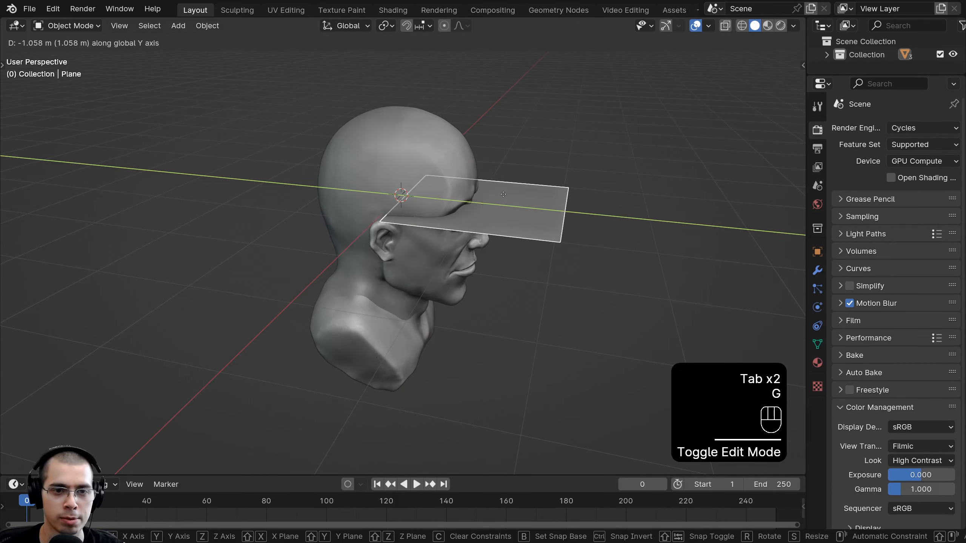
click(450, 266)
scroll(450, 266, up, 5)
key(s)
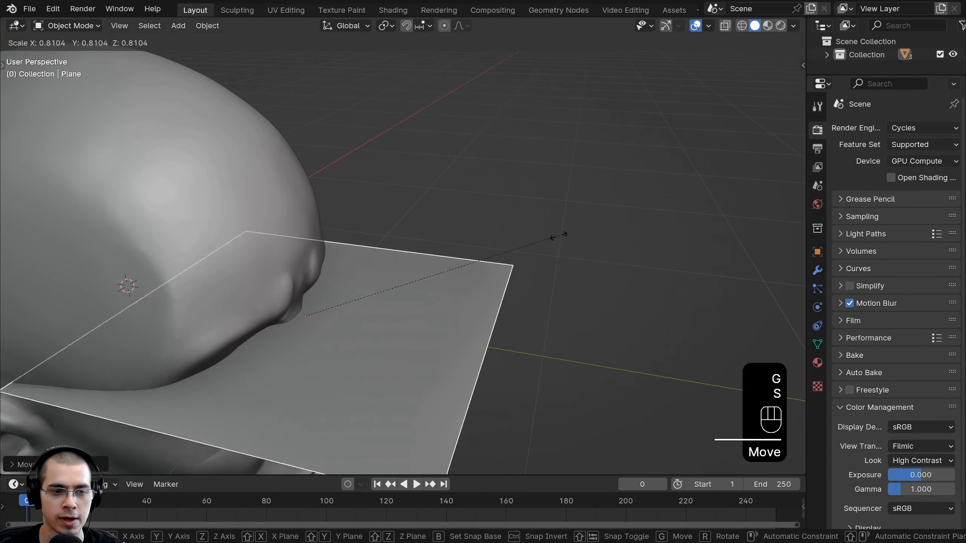
click(369, 298)
- In Edit Mode, move the plane's geometry along the negative X axis until it lies in front of the eye on that side
scroll(228, 237, down, 3)
middle_drag(368, 298, 329, 243)
scroll(329, 243, up, 3)
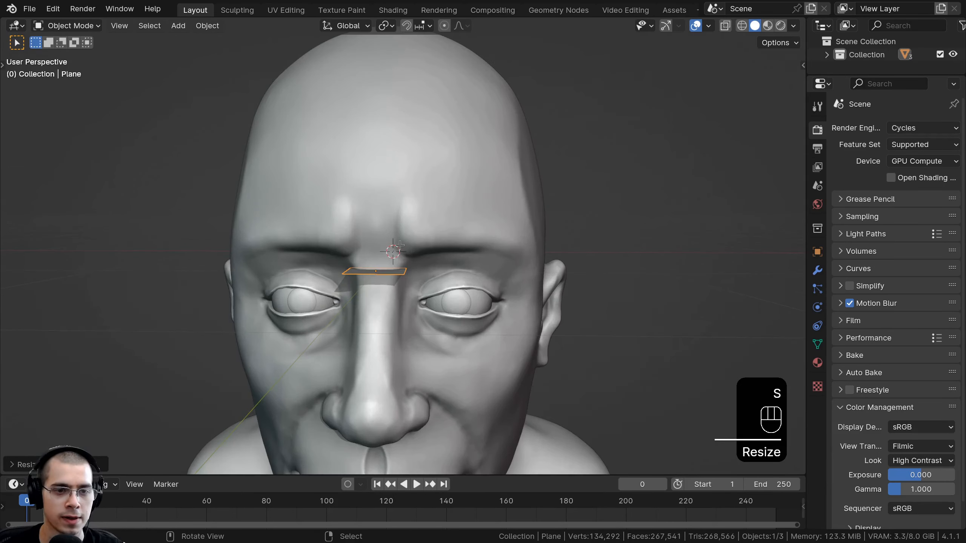
key(Tab)
middle_drag(505, 235, 551, 315)
scroll(550, 316, up, 2)
key(g)
key(x)
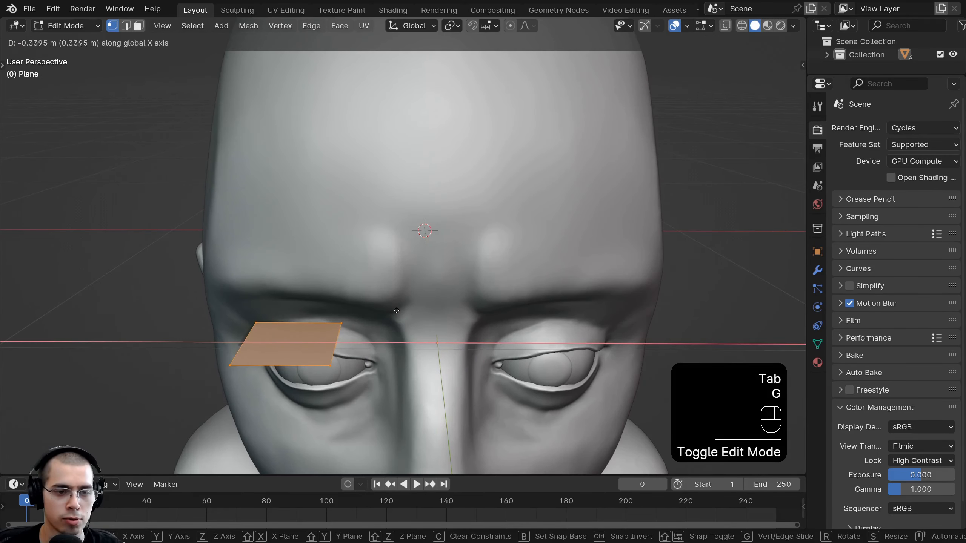
click(389, 311)
- Rotate the plane's geometry 90° around the X axis so it stands upright, and scale it down further
key(r)
text(x)
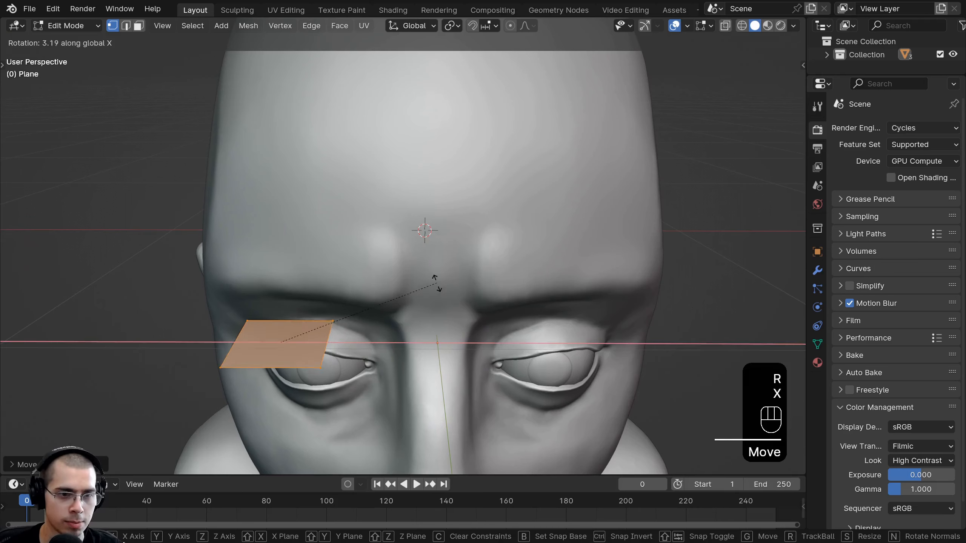
text(90)
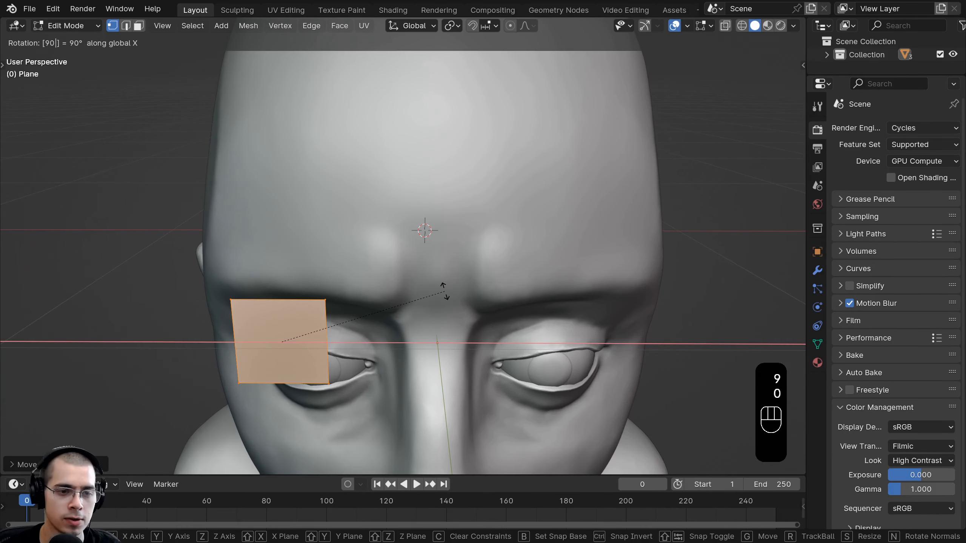
key(Return)
middle_drag(445, 291, 468, 268)
shift+middle_drag(528, 231, 590, 178)
key(s)
click(448, 277)
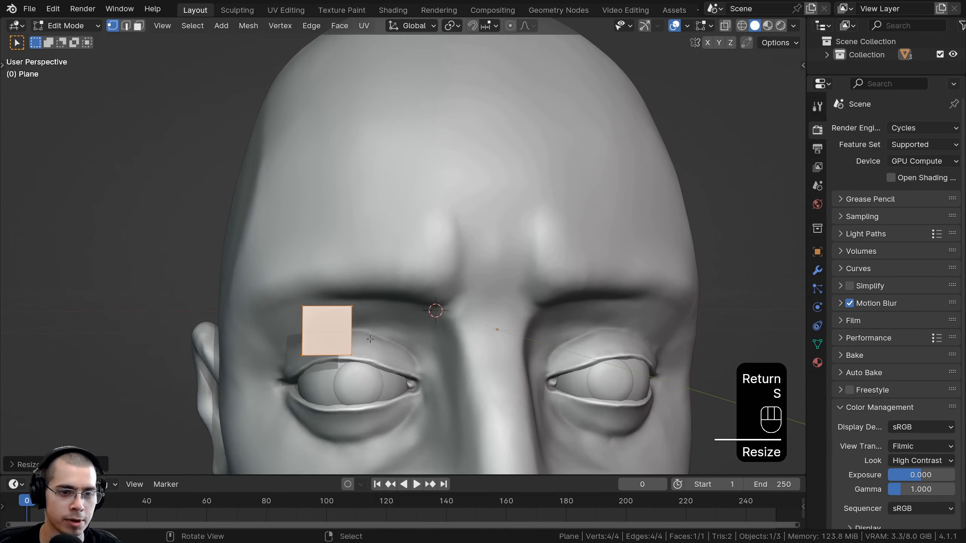
- Move the upright plane above the eye, stretch it along X into a horizontal strip, and shrink and reposition it over the eyebrow
key(g)
click(441, 267)
key(s)
key(x)
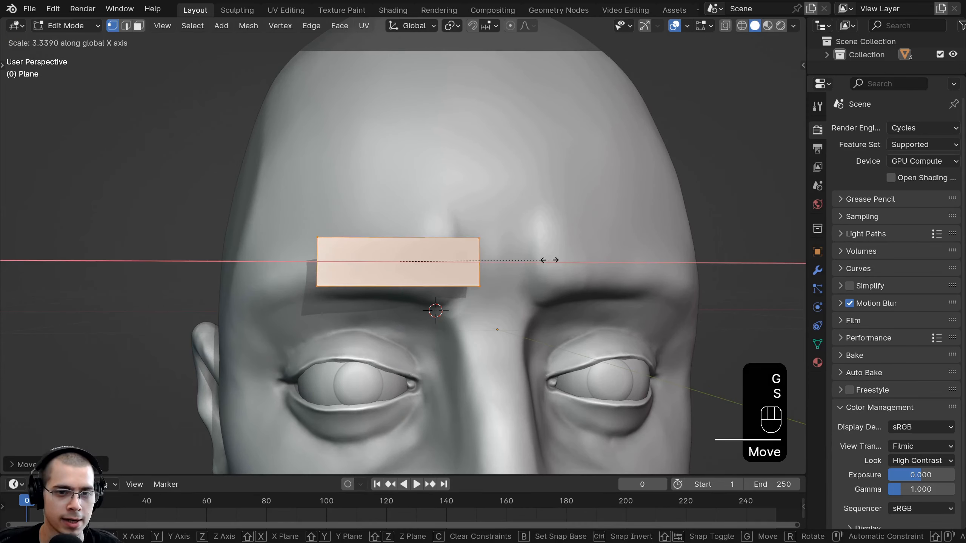
click(520, 261)
key(s)
click(493, 261)
key(g)
click(464, 258)
- Stretch the eyebrow strip a little more along X, check its fit against the brow from several angles, and return to Object Mode
scroll(455, 259, down, 2)
middle_drag(443, 224, 447, 265)
scroll(429, 243, up, 2)
key(s)
key(x)
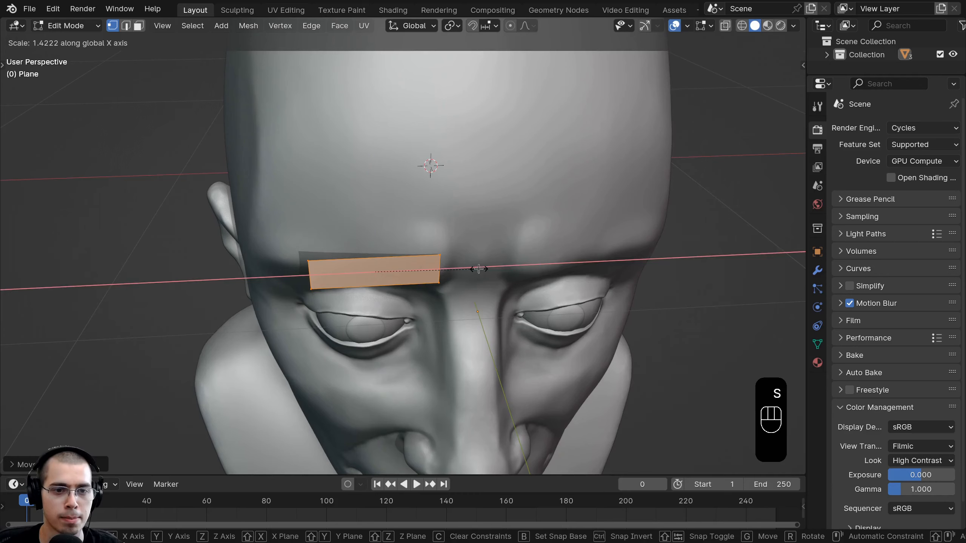
click(426, 253)
middle_drag(380, 266, 370, 278)
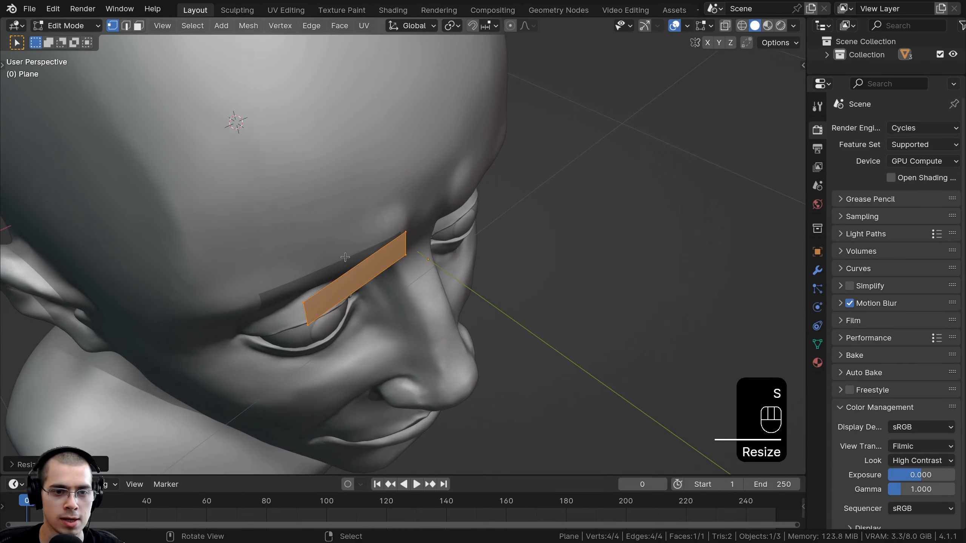
middle_drag(304, 249, 165, 163)
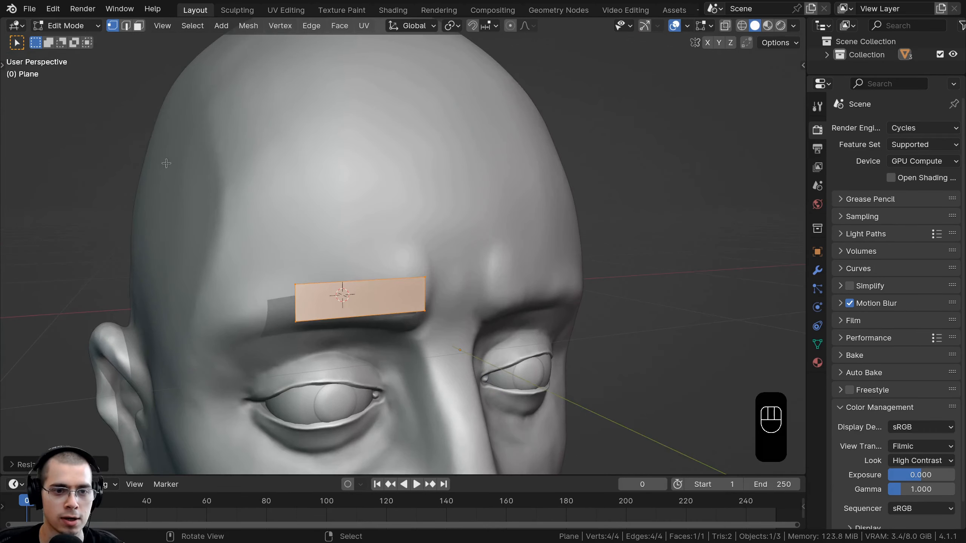
scroll(328, 231, down, 1)
shift+middle_drag(327, 231, 372, 208)
middle_drag(416, 258, 433, 278)
key(Tab)
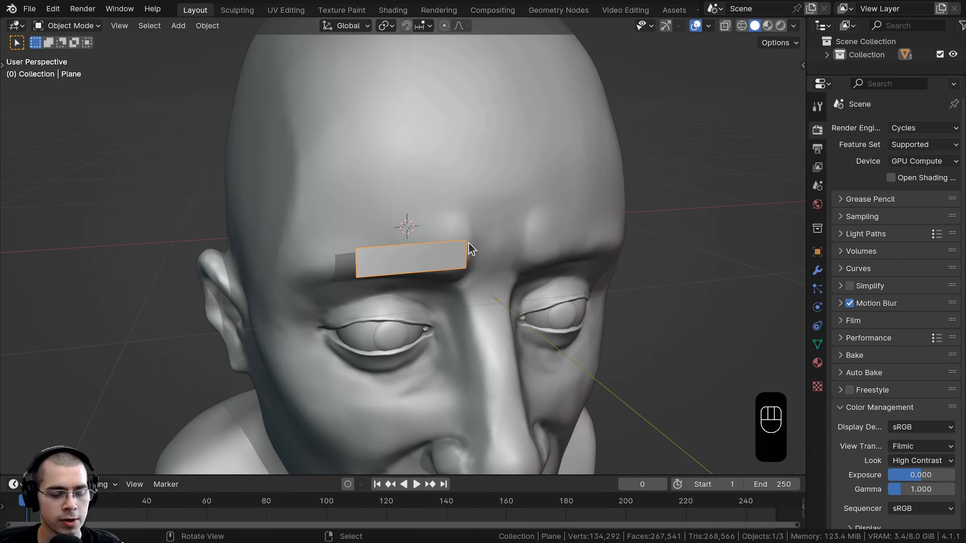
- Add a Subdivision modifier with viewport level 1 to the eyebrow plane and show its settings in a widened Properties editor
key(ctrl+1)
click(818, 270)
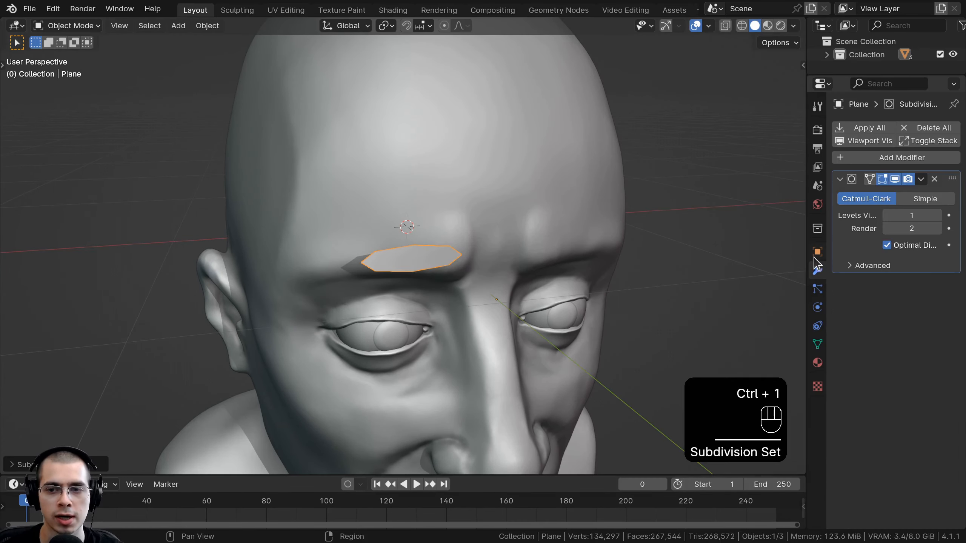
drag(806, 247, 646, 244)
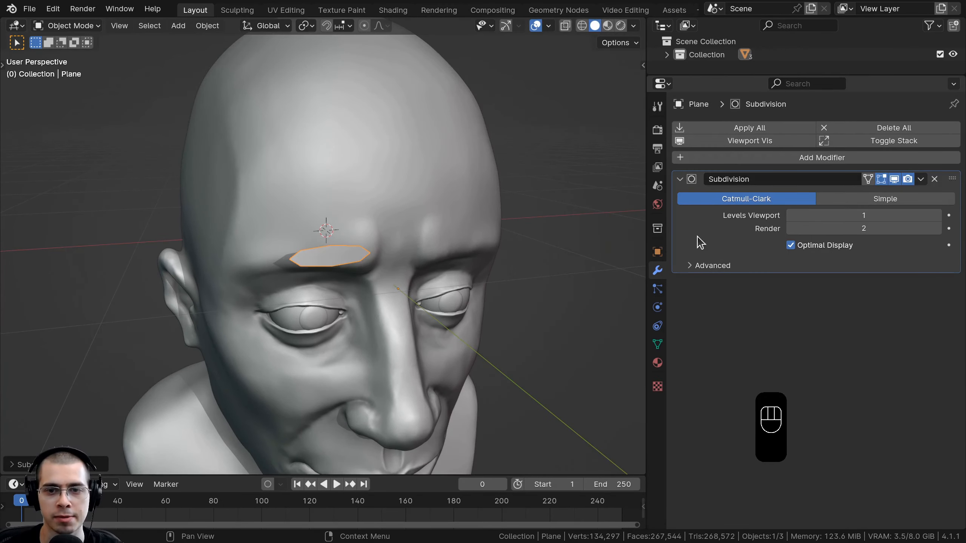
- Widen the 3D view slightly and set the eyebrow plane's Subdivision render level to 1
drag(647, 210, 662, 209)
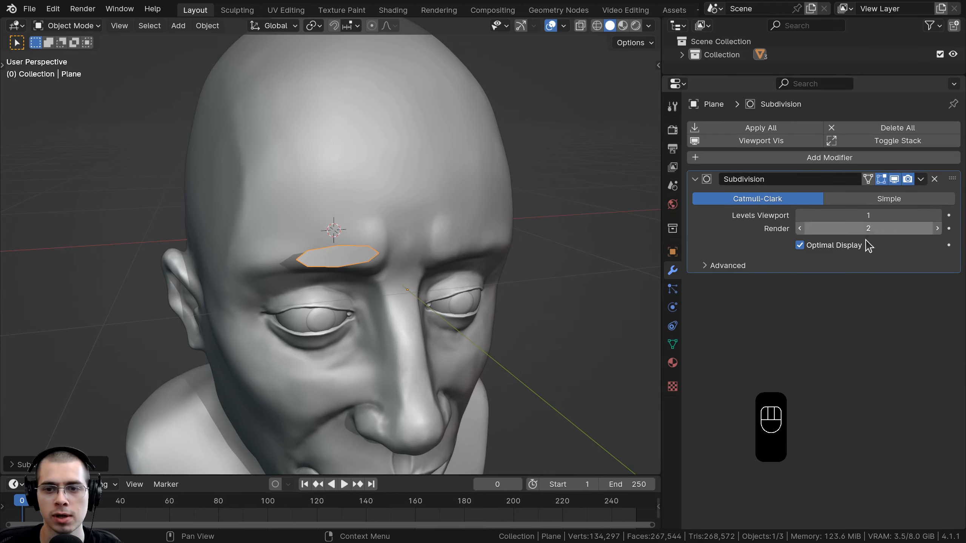
click(799, 228)
middle_drag(366, 229, 358, 206)
shift+middle_drag(359, 205, 361, 222)
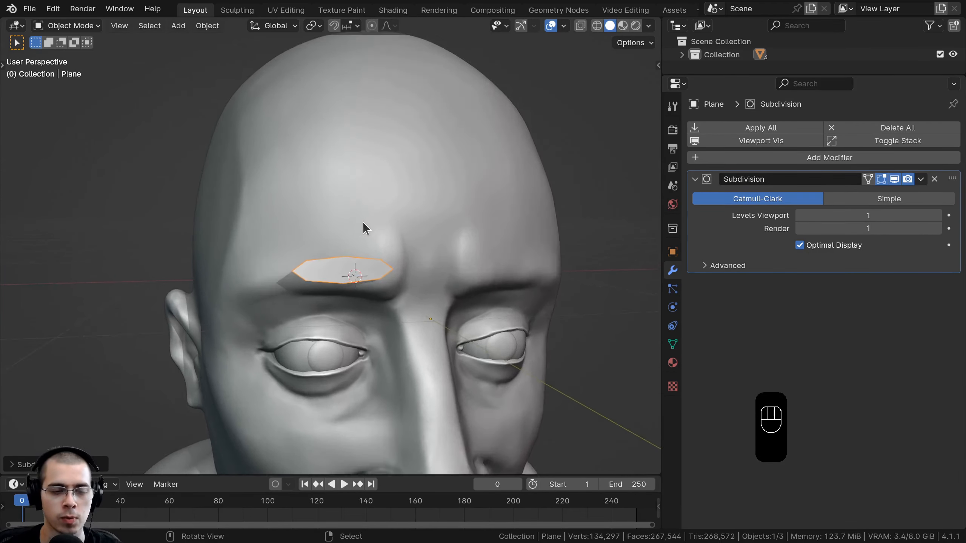
scroll(363, 222, up, 1)
- Add a Shrinkwrap modifier to the eyebrow plane with the head mesh, Icosphere, as its target
click(745, 158)
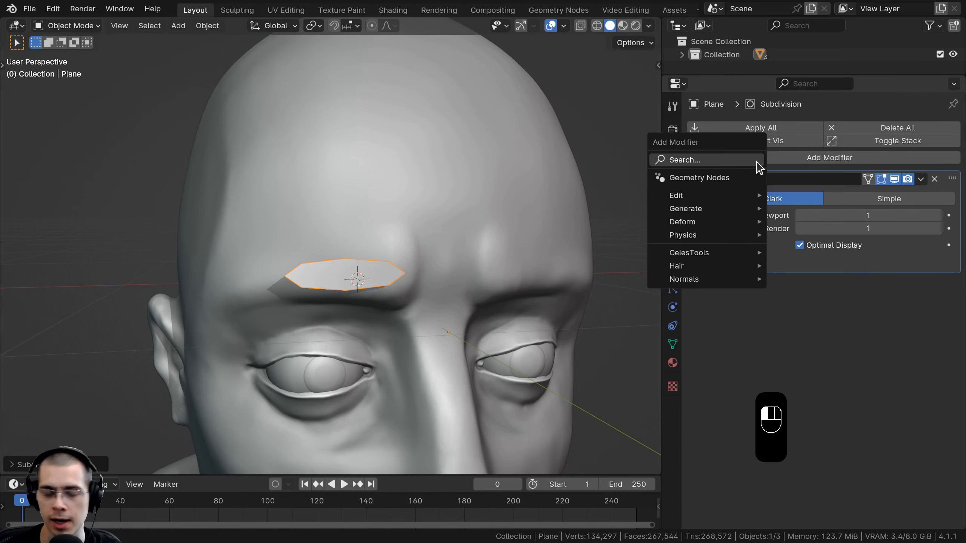
text(shink)
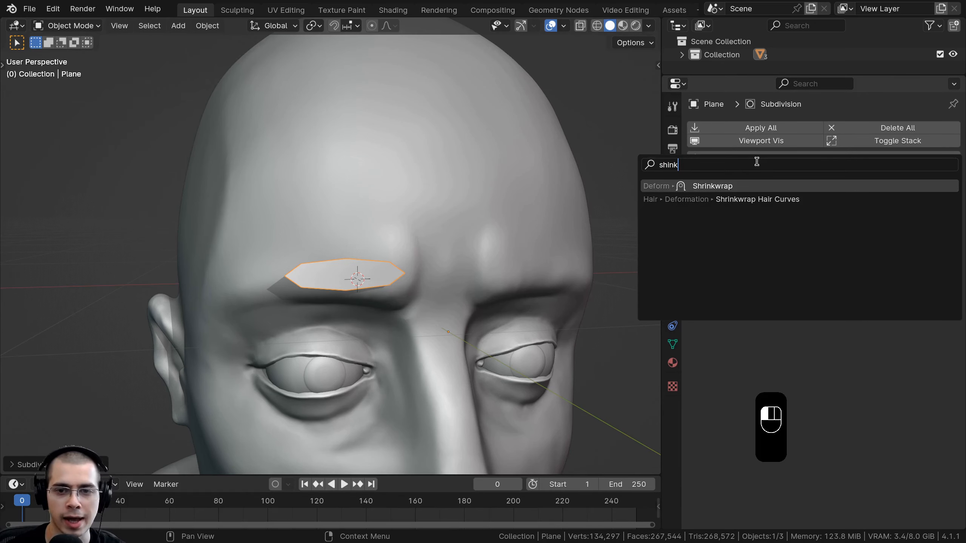
click(727, 186)
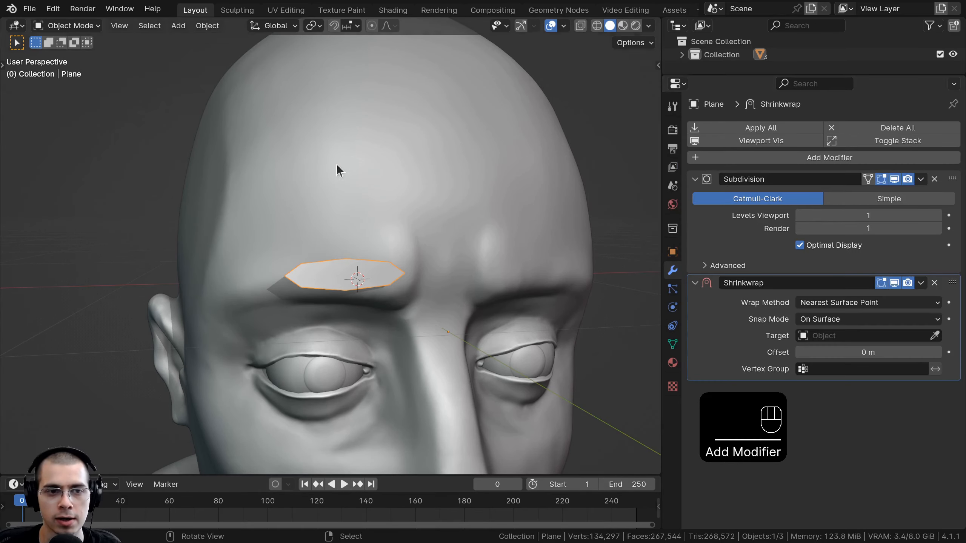
middle_drag(357, 275, 350, 316)
key(g)
click(375, 244)
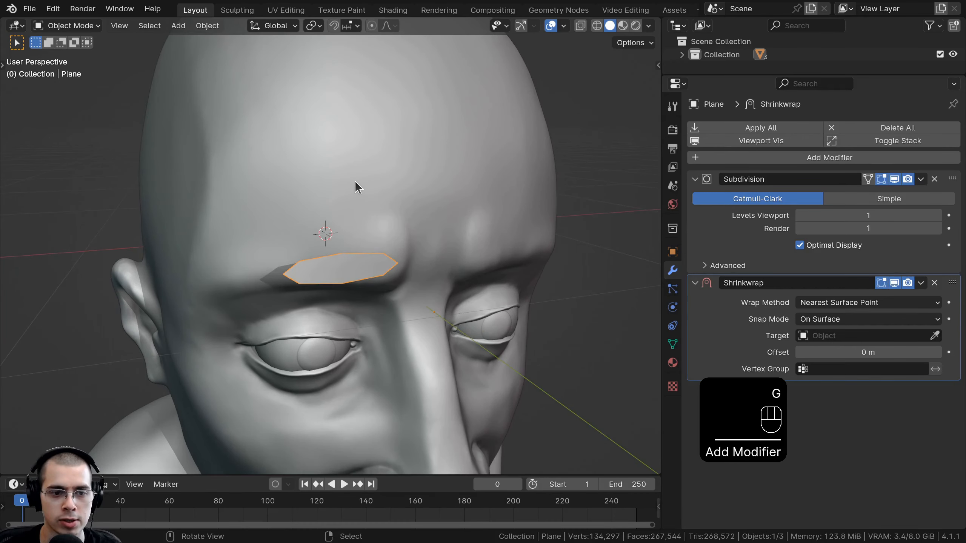
middle_drag(354, 180, 384, 181)
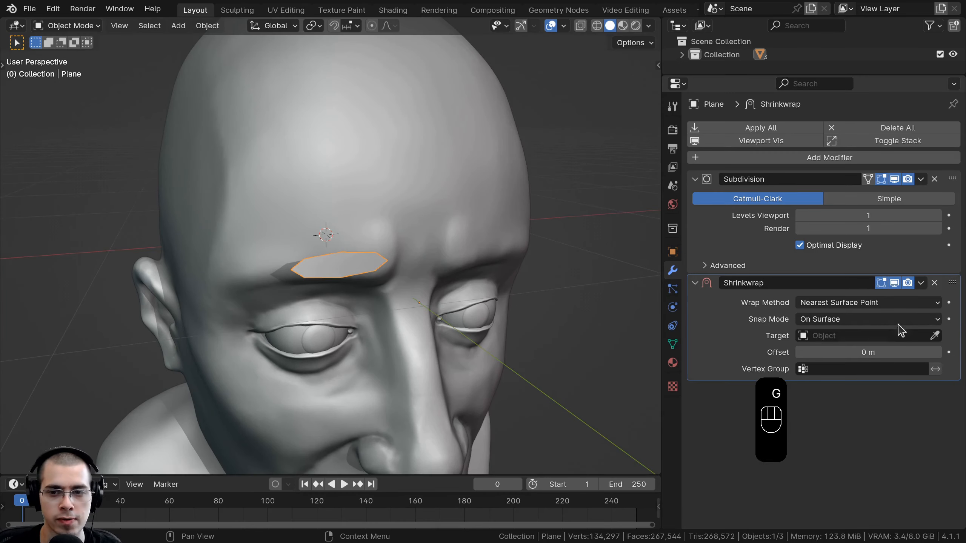
click(935, 335)
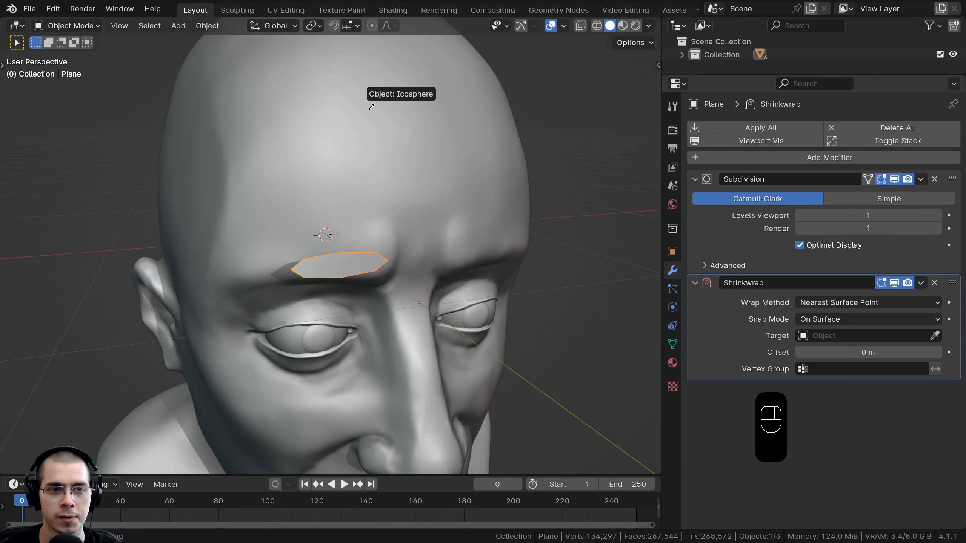
click(336, 137)
middle_drag(337, 137, 540, 247)
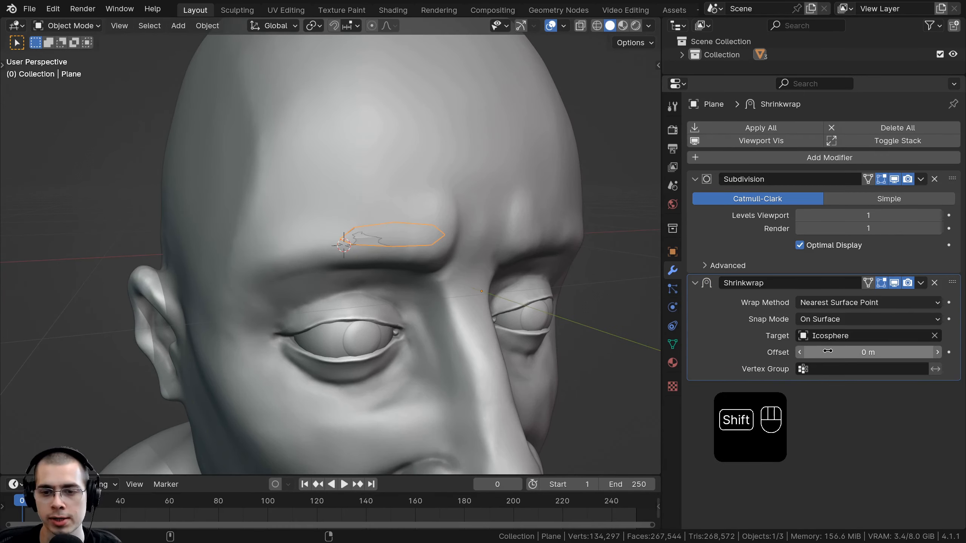
shift+drag(828, 351, 841, 351)
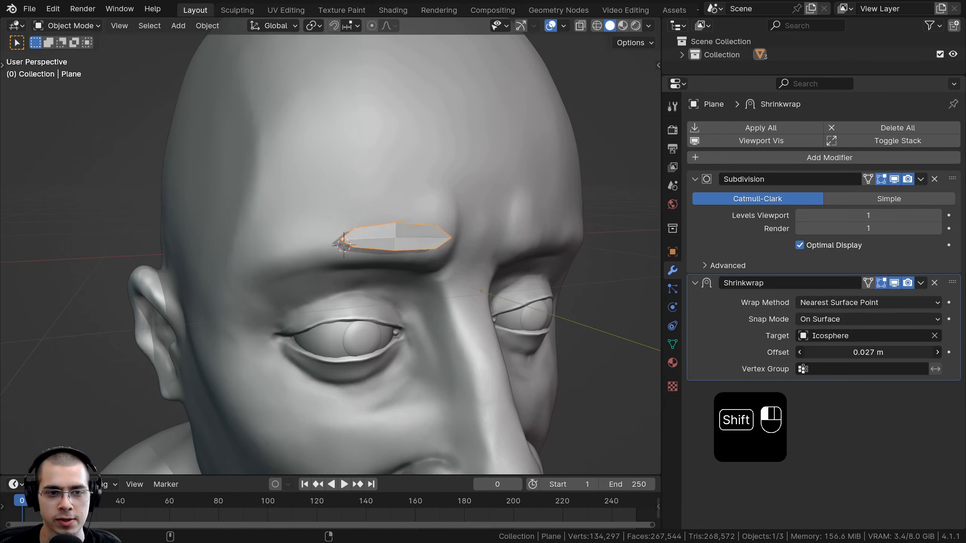
key(Escape)
middle_drag(448, 228, 502, 277)
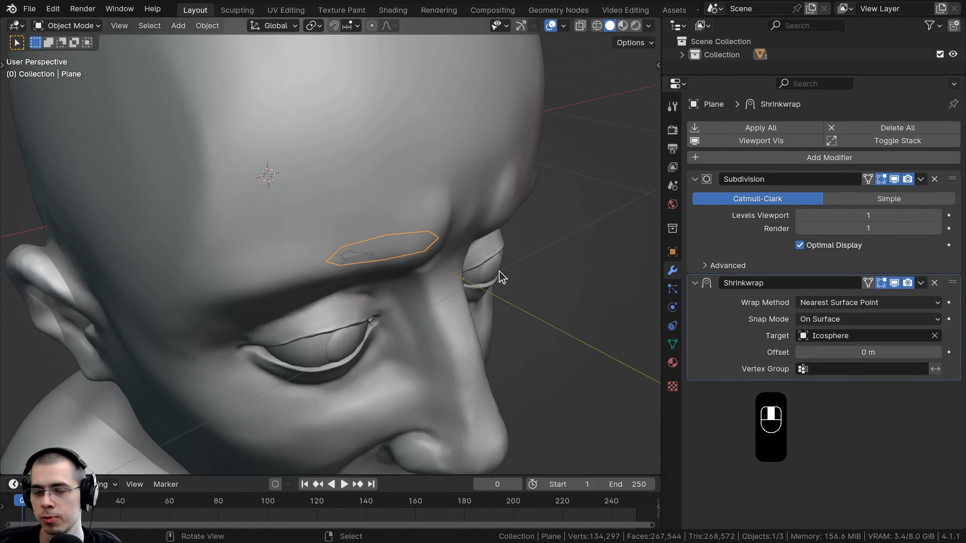
middle_drag(374, 251, 384, 253)
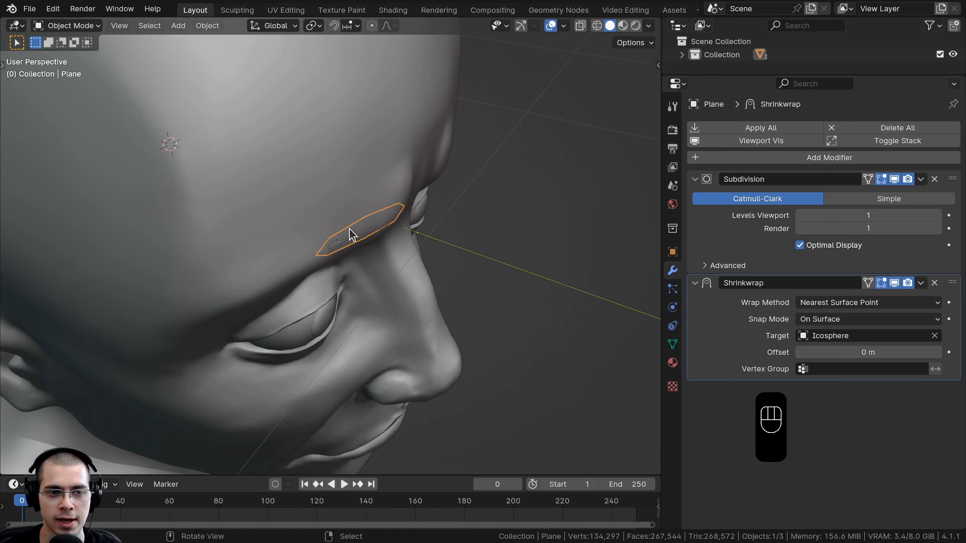
scroll(359, 238, up, 2)
mouse_move(873, 353)
shift+mouse_down()
mouse_move(905, 353)
mouse_move(887, 353)
shift+mouse_up()
key(Escape)
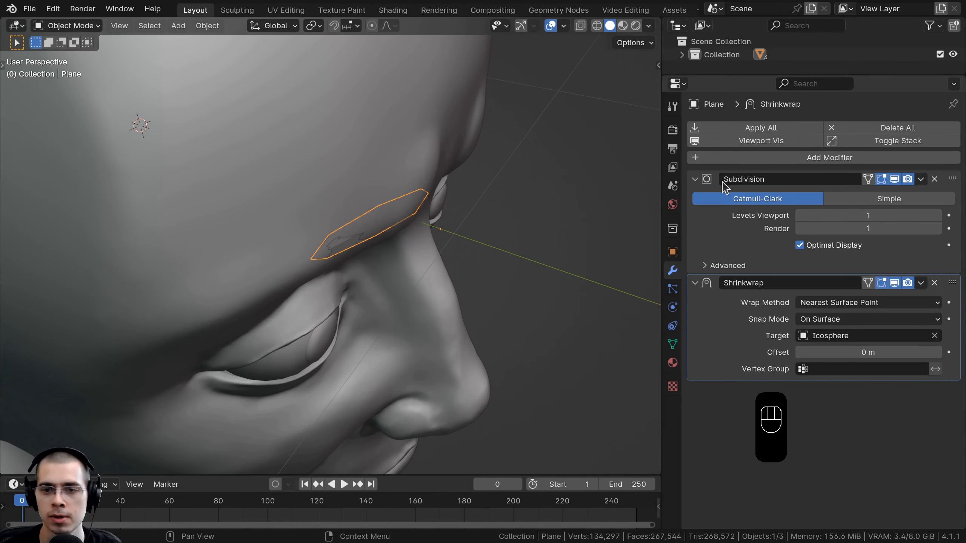
- Add a Solidify modifier to the eyebrow plane after the Shrinkwrap modifier
key(l)
key(Delete)
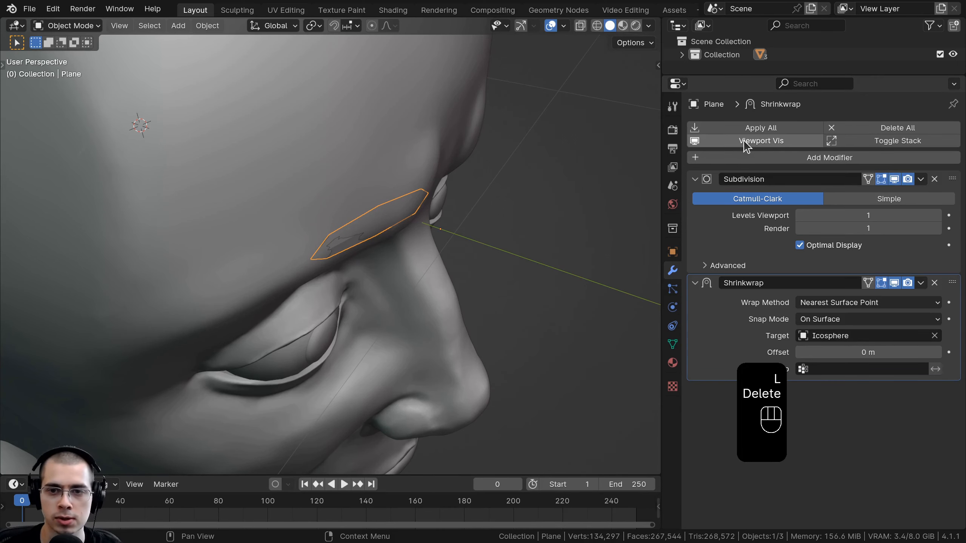
click(749, 157)
text(sol)
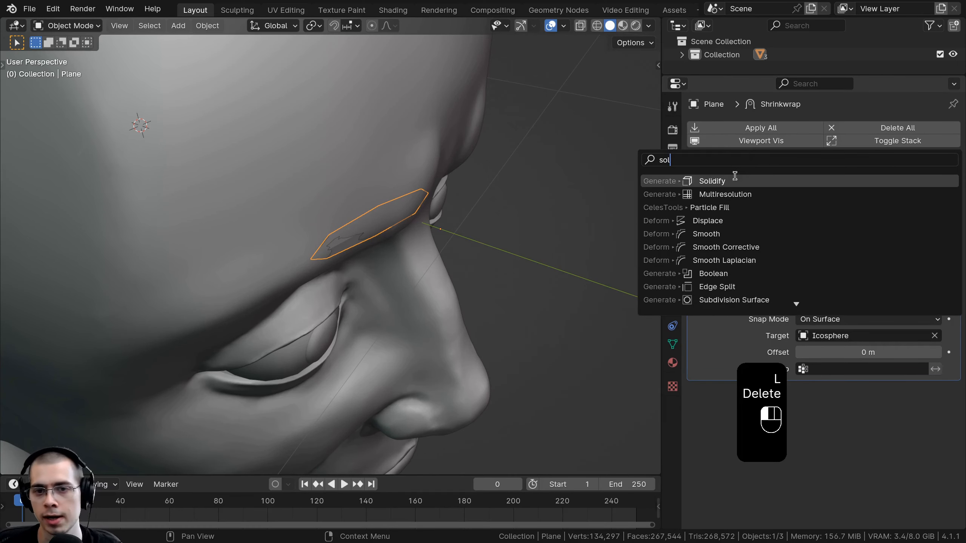
click(722, 182)
scroll(745, 278, down, 5)
middle_drag(350, 228, 381, 242)
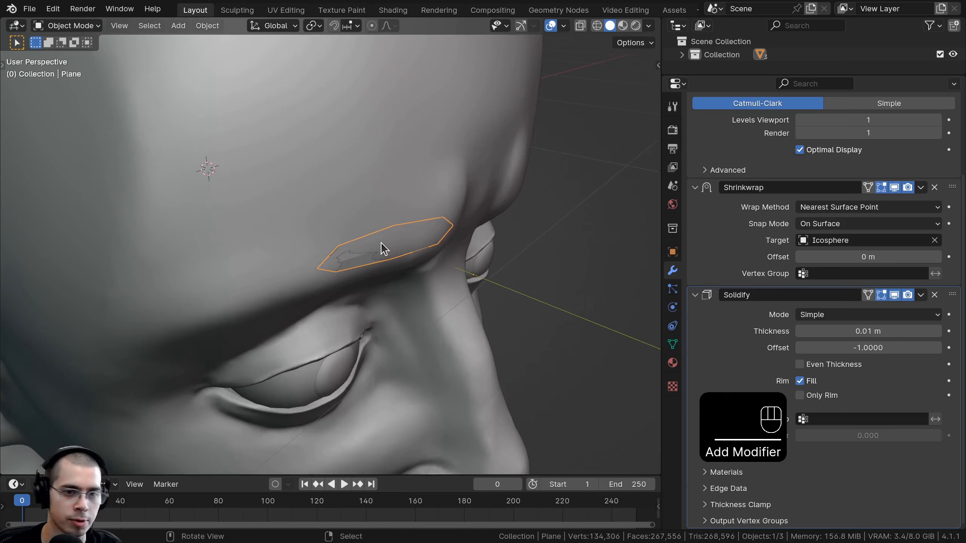
- Set the Solidify thickness to -0.145 m so the eyebrow extends outward from the head
key(ctrl+s)
shift+drag(867, 331, 864, 330)
middle_drag(631, 343, 595, 295)
scroll(836, 324, up, 1)
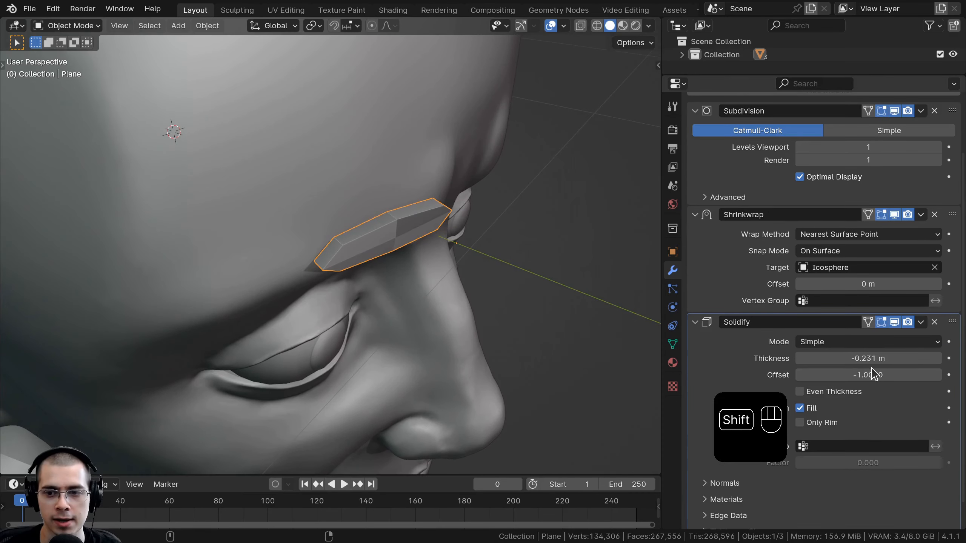
shift+drag(870, 358, 871, 359)
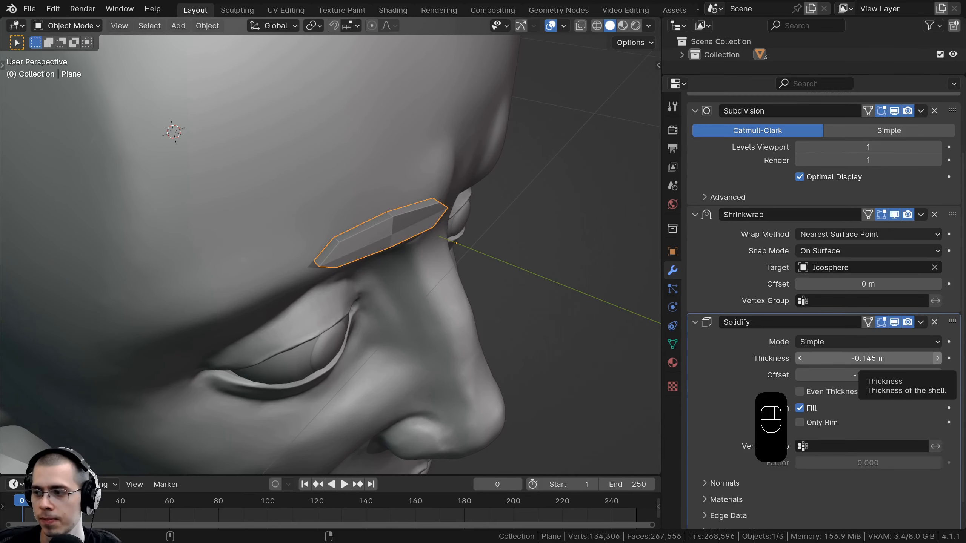
middle_drag(496, 218, 449, 236)
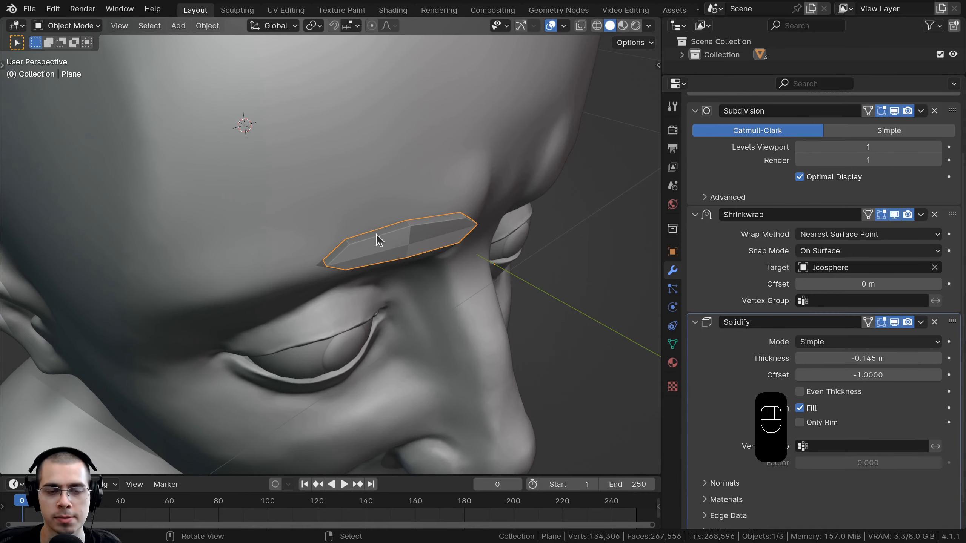
- Add a second Subdivision Surface modifier after Solidify and set its render level to 1
scroll(384, 231, up, 4)
middle_drag(307, 154, 439, 252)
scroll(756, 159, up, 4)
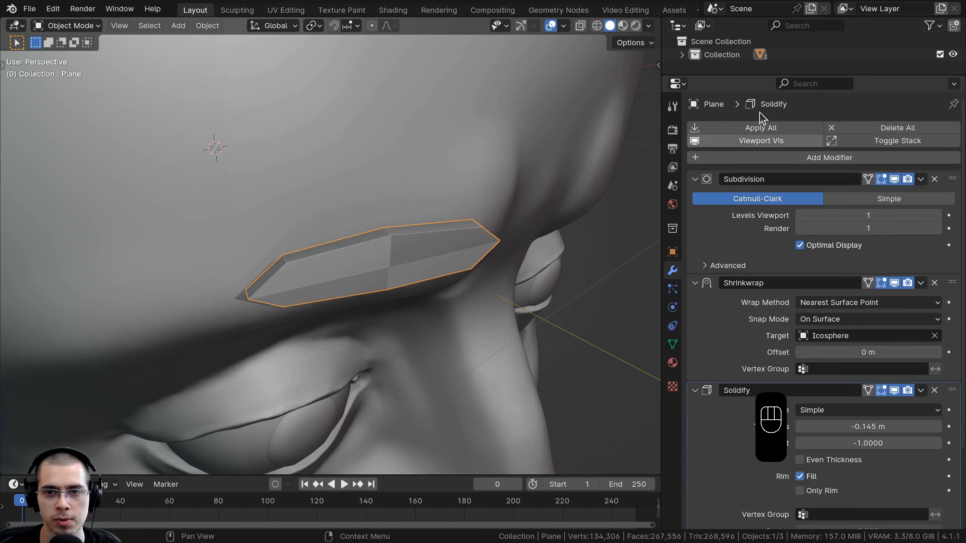
click(757, 158)
text(sub)
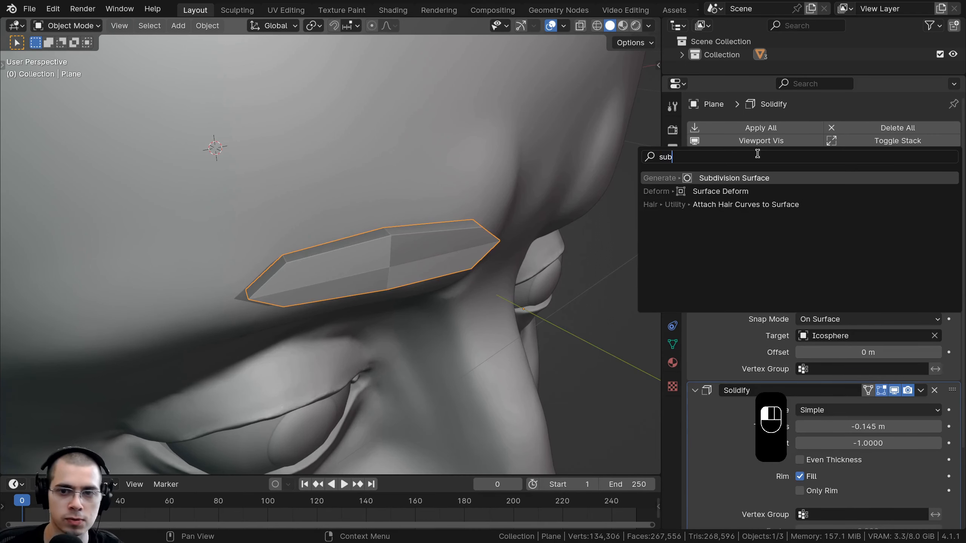
key(Return)
scroll(783, 209, down, 6)
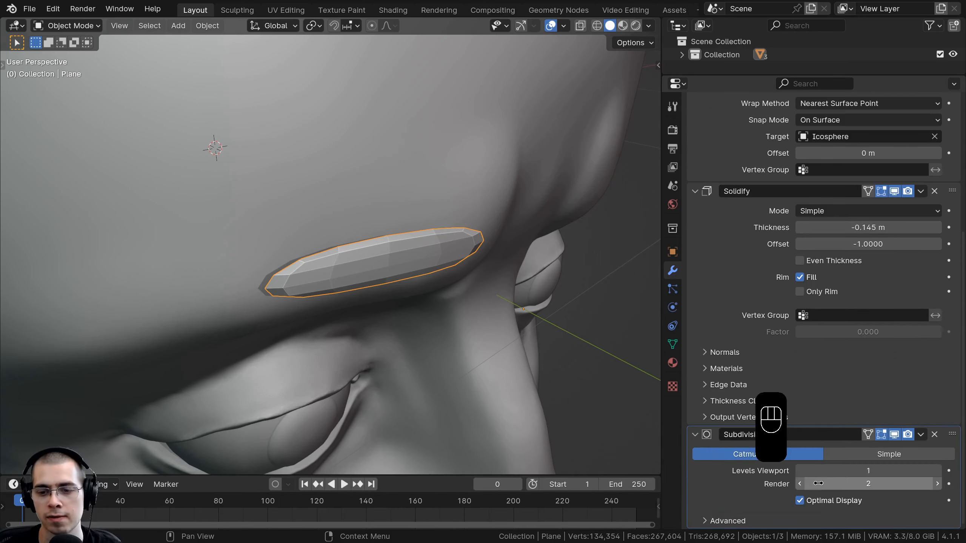
click(799, 482)
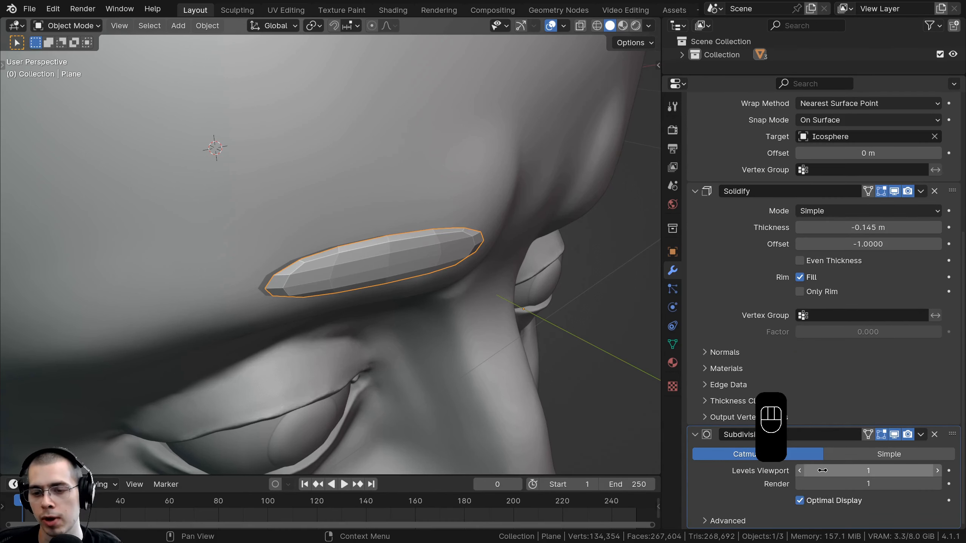
- Apply Shade Smooth to the eyebrow object
middle_drag(438, 237, 339, 179)
key(w)
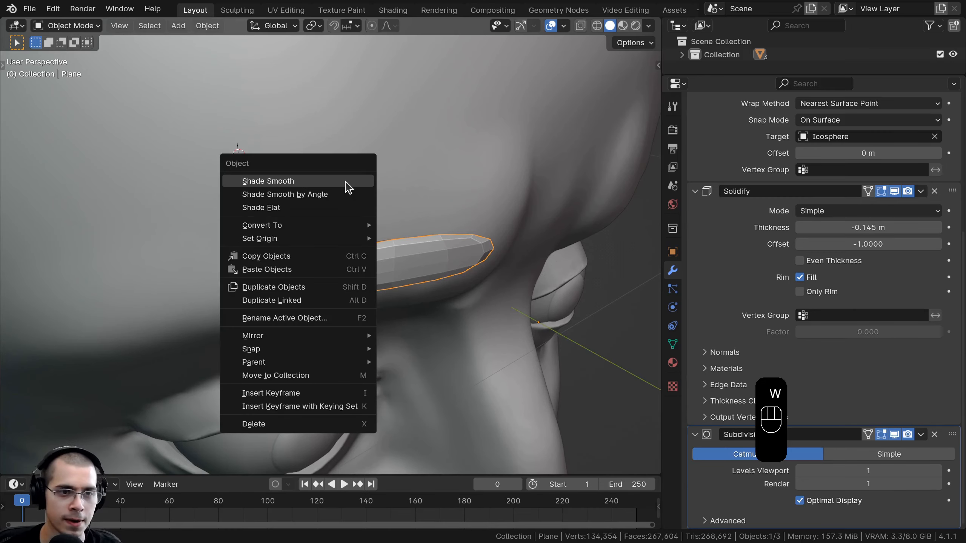
click(279, 181)
mouse_move(279, 181)
middle_down()
mouse_move(464, 286)
mouse_move(415, 231)
middle_up()
middle_drag(330, 236, 373, 242)
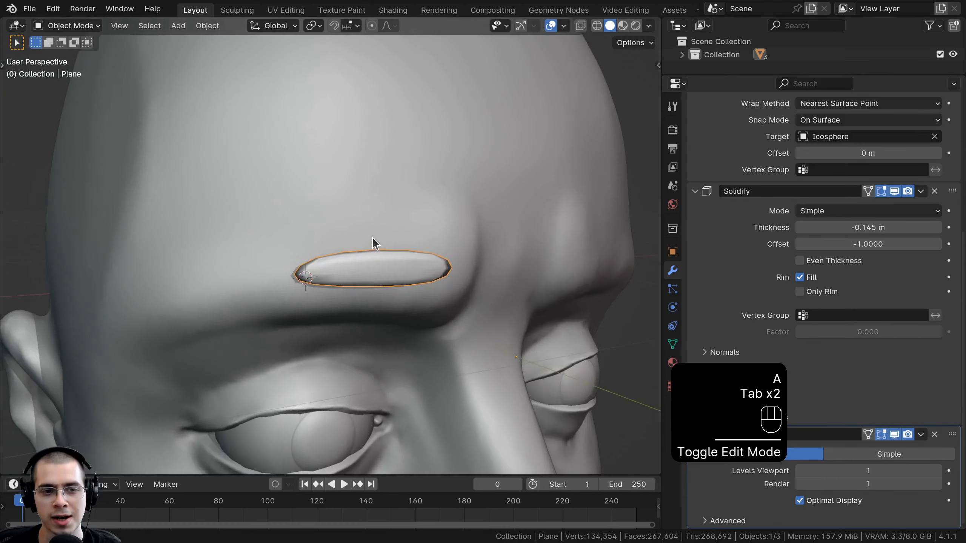
- Add a Mirror modifier on the X axis to duplicate the eyebrow above the other eye
scroll(374, 242, down, 3)
scroll(826, 455, up, 6)
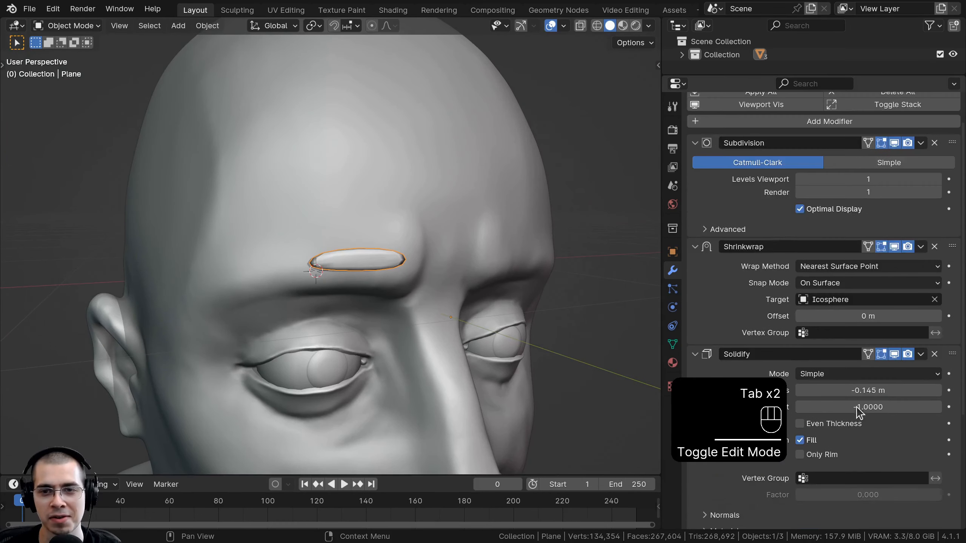
scroll(840, 270, down, 6)
shift+middle_drag(159, 289, 378, 273)
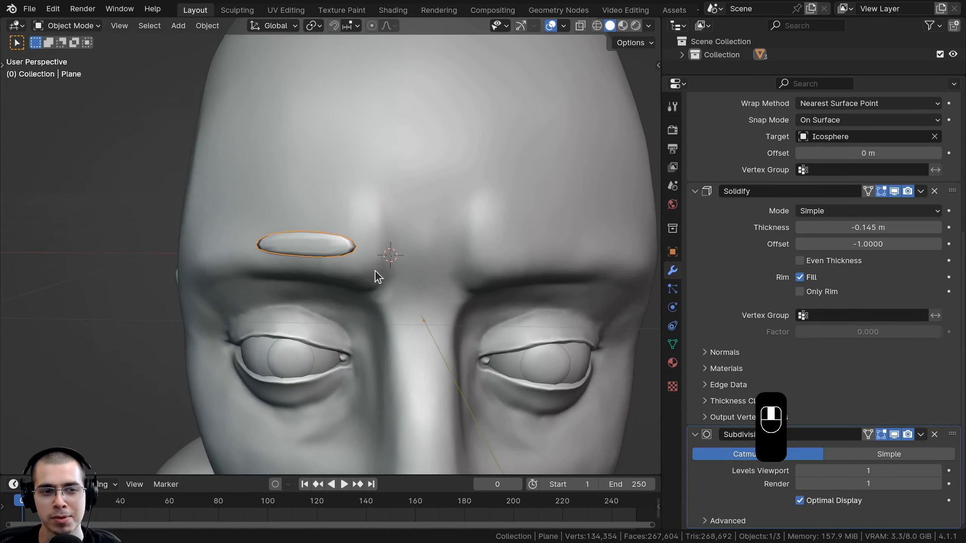
scroll(795, 291, up, 6)
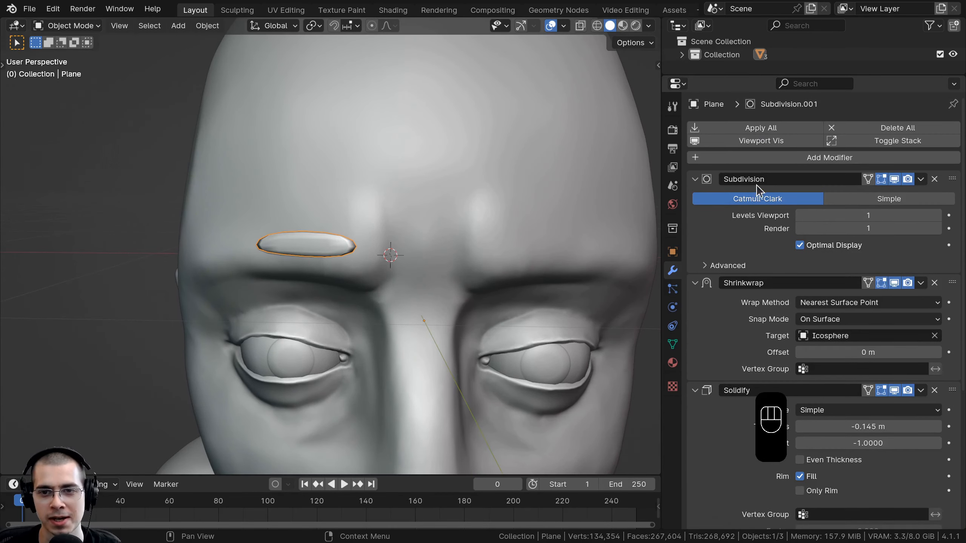
click(760, 158)
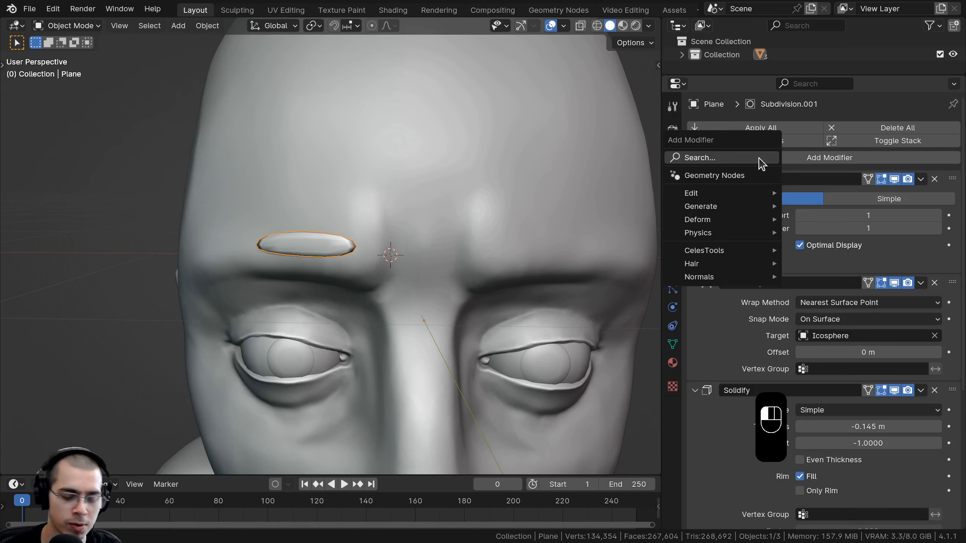
text(mir)
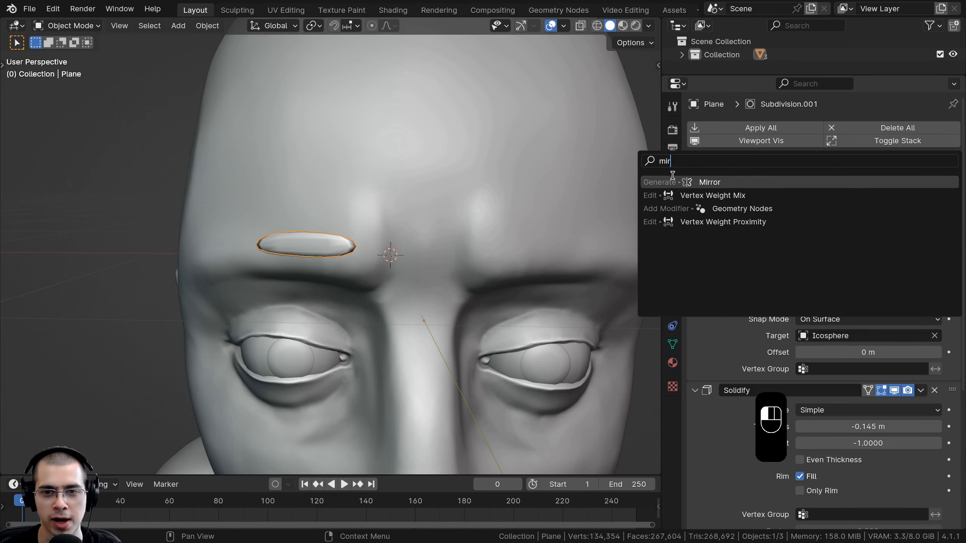
click(685, 183)
scroll(795, 257, down, 10)
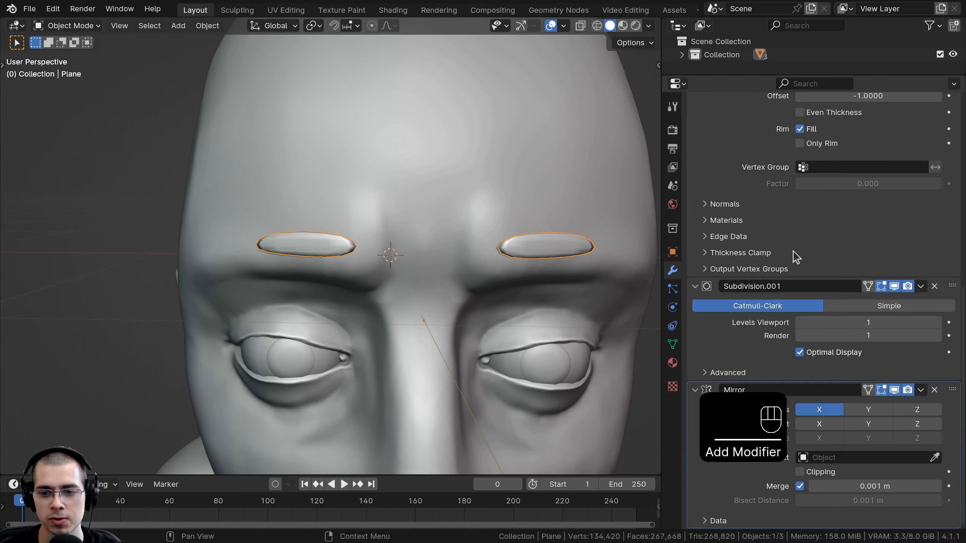
scroll(799, 422, up, 4)
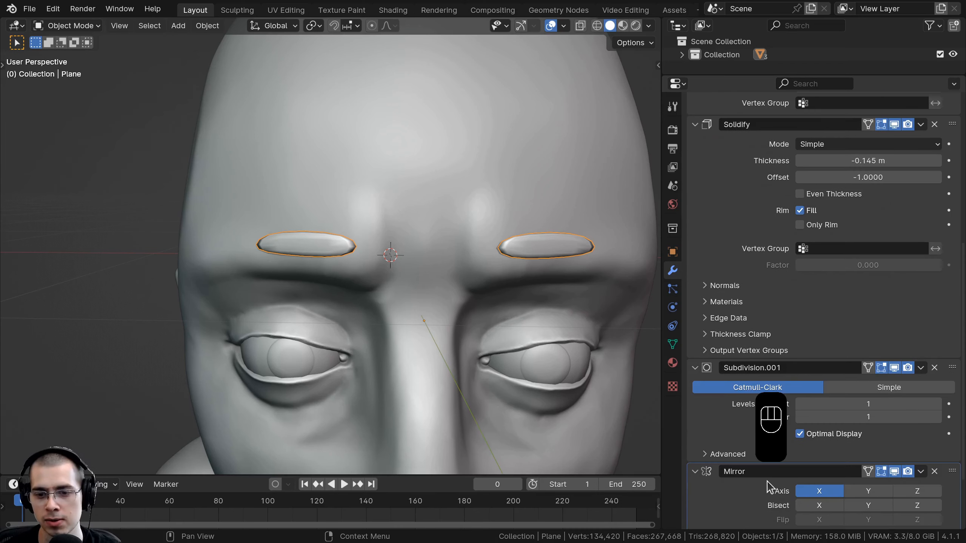
scroll(836, 445, down, 4)
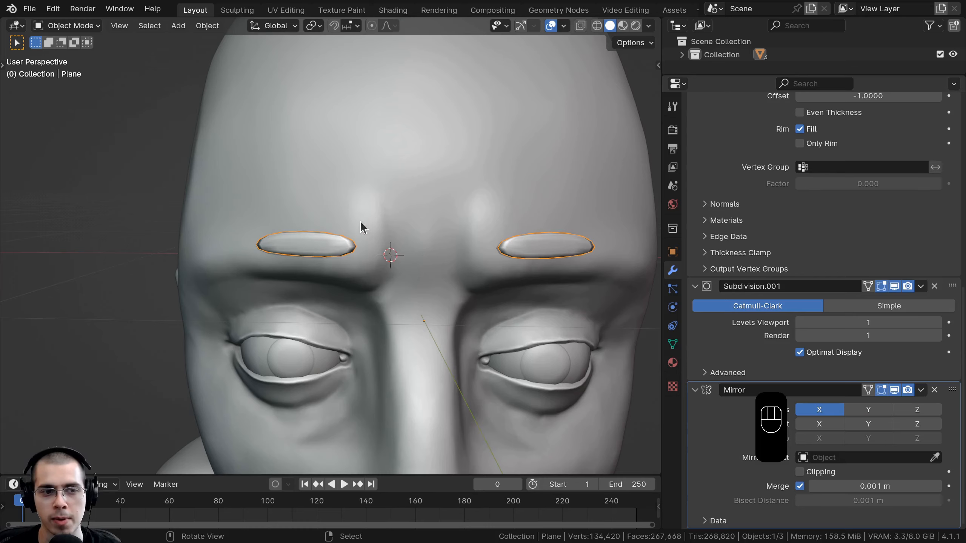
- In Edit Mode, scale the whole eyebrow plane and reposition it above the brow ridge
middle_drag(361, 222, 420, 216)
key(Tab)
scroll(421, 207, up, 2)
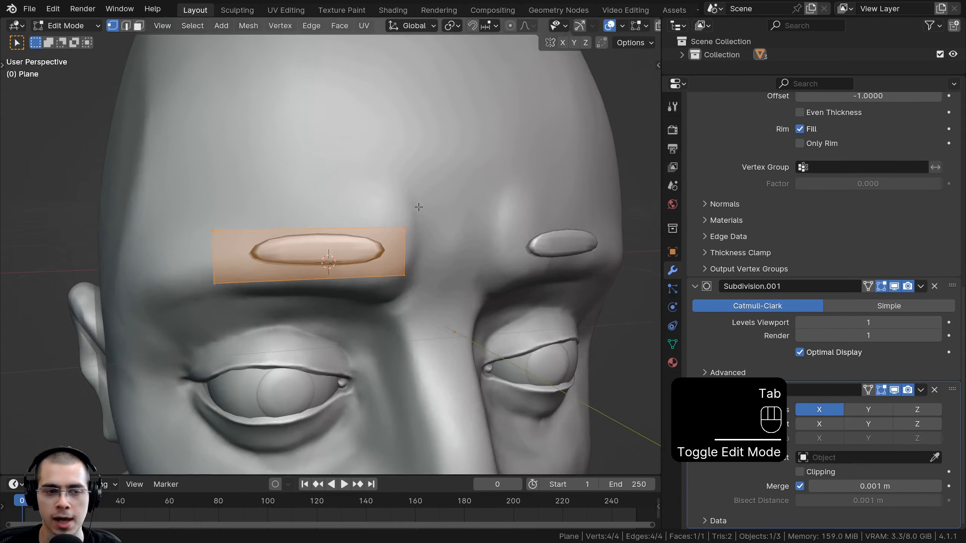
scroll(419, 207, up, 2)
key(s)
click(381, 226)
key(g)
click(451, 228)
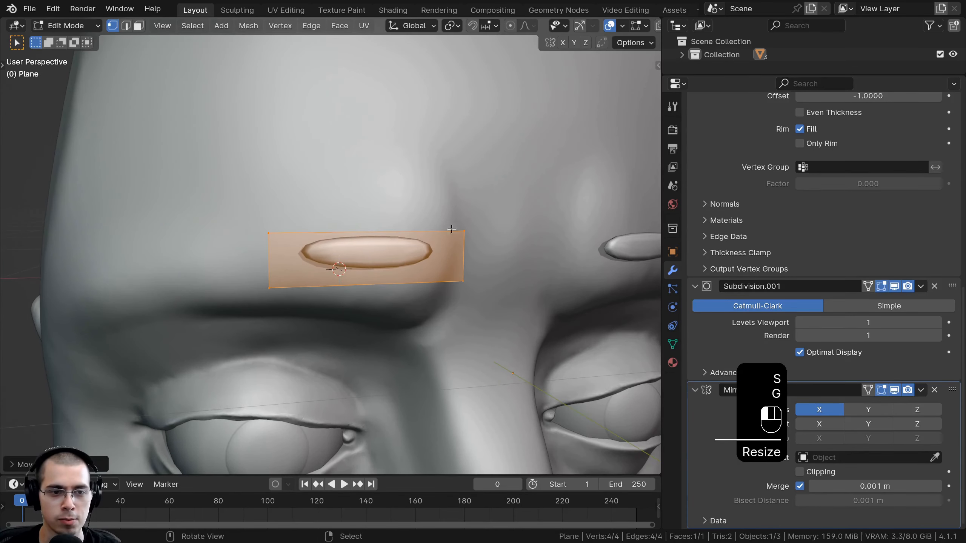
- Move the plane's outer edge inward to shorten the eyebrow near the bridge of the nose
right_click(270, 234)
shift+right_click(269, 287)
key(g)
click(389, 286)
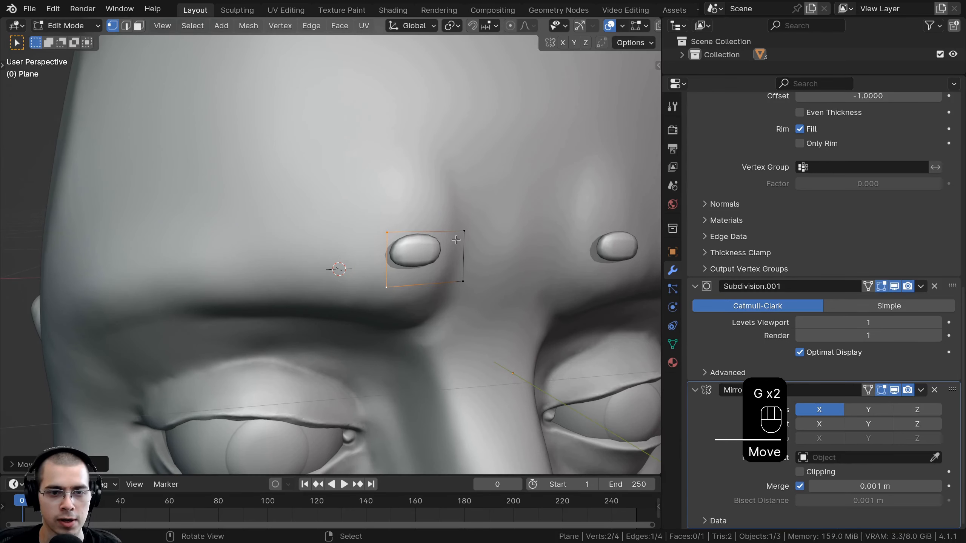
- Rotate the plane's inner edge and move it upward so the eyebrow slants
right_click(464, 232)
shift+right_click(464, 280)
key(r)
click(493, 271)
key(g)
click(490, 243)
middle_drag(490, 243, 459, 246)
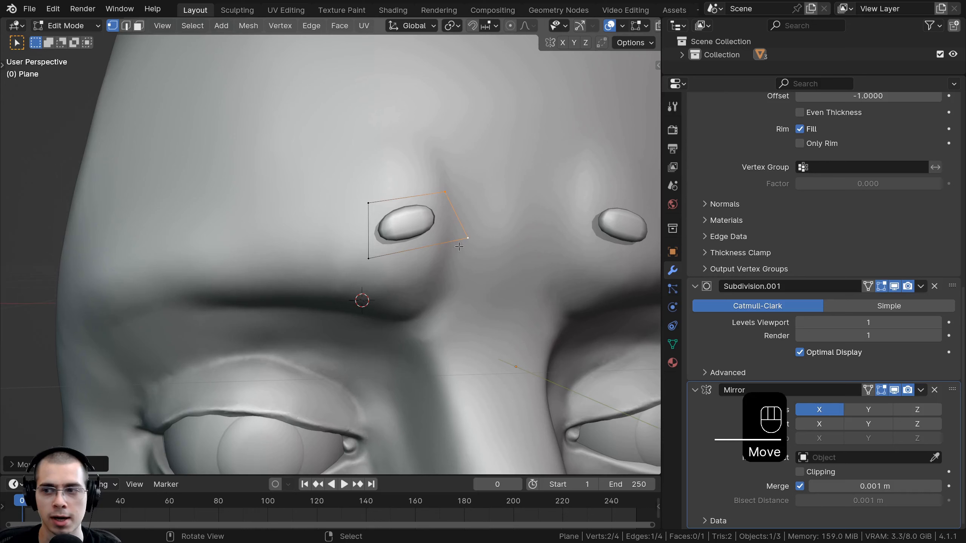
- Scale down the inner edge and refine its rotation and position to narrow the eyebrow's inner end
click(481, 198)
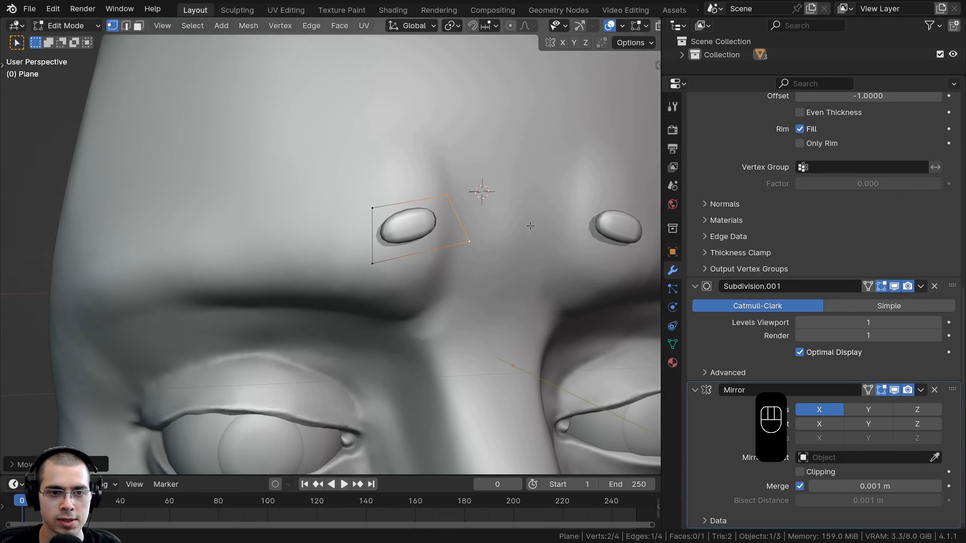
key(s)
click(510, 224)
key(r)
click(508, 235)
key(g)
click(508, 236)
- Select the outer edge's two vertices, scale the edge taller and reposition it
right_click(376, 214)
shift+click(377, 256)
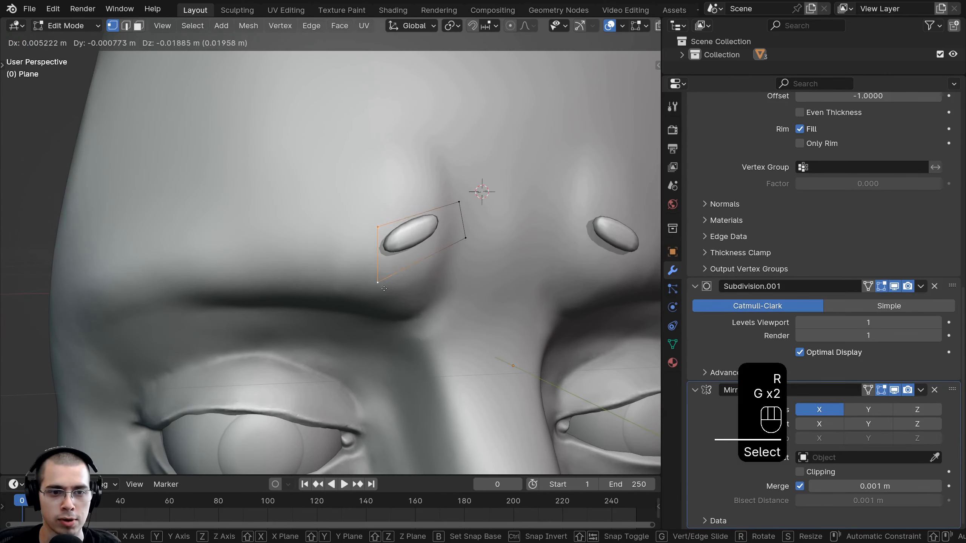
key(g)
key(s)
key(g)
click(357, 266)
key(g)
click(353, 264)
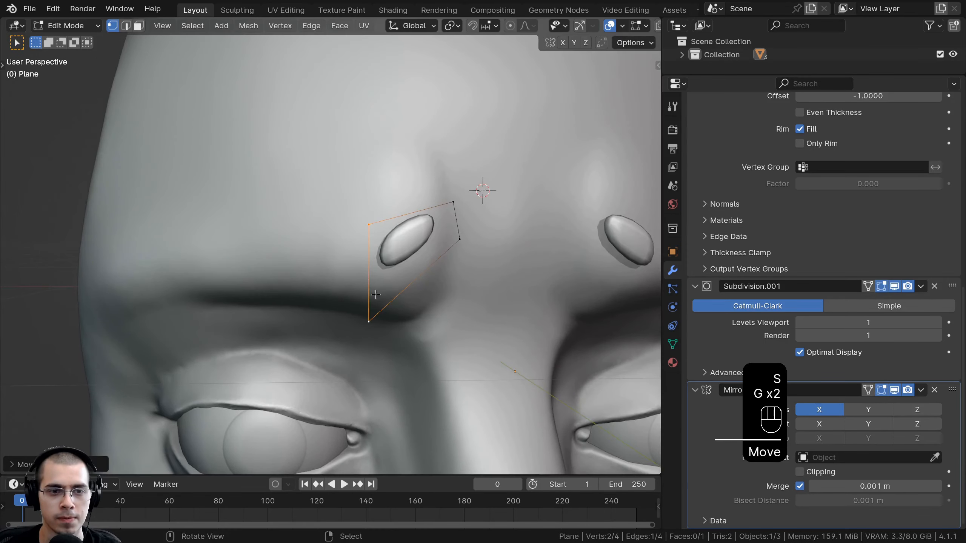
- Extrude the outer edge outward along the brow, then rotate and move it to follow the forehead
middle_drag(353, 263, 386, 232)
key(e)
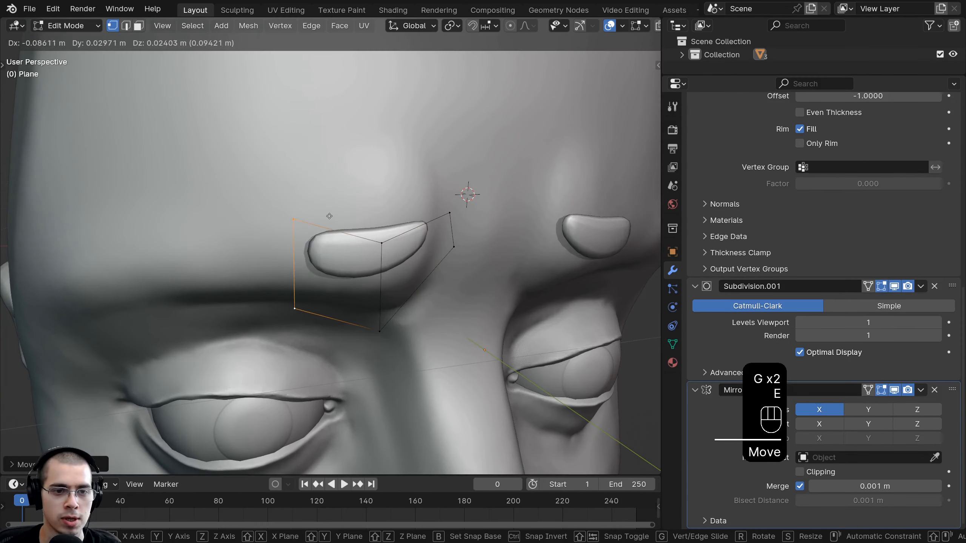
click(279, 221)
middle_drag(280, 222, 282, 199)
key(r)
click(272, 197)
key(g)
click(271, 199)
- Set the Shrinkwrap modifier's Offset to -0.006 m so the eyebrow sits into the forehead
middle_drag(323, 243, 382, 247)
middle_drag(382, 247, 392, 321)
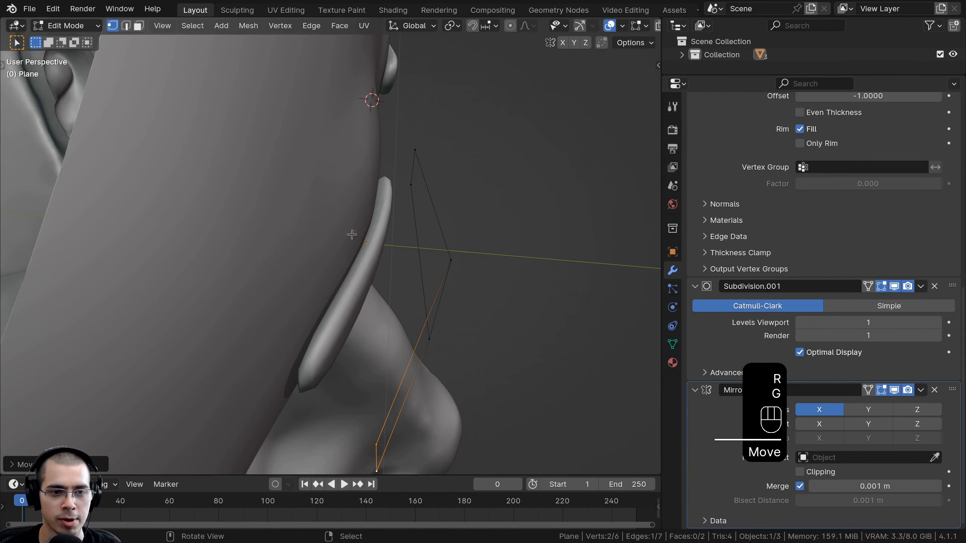
scroll(823, 365, up, 15)
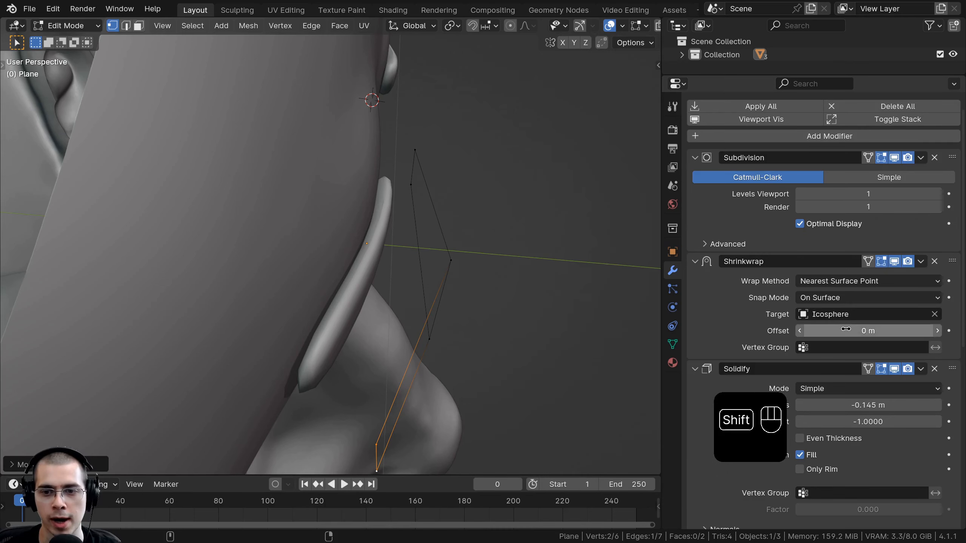
shift+drag(840, 330, 850, 331)
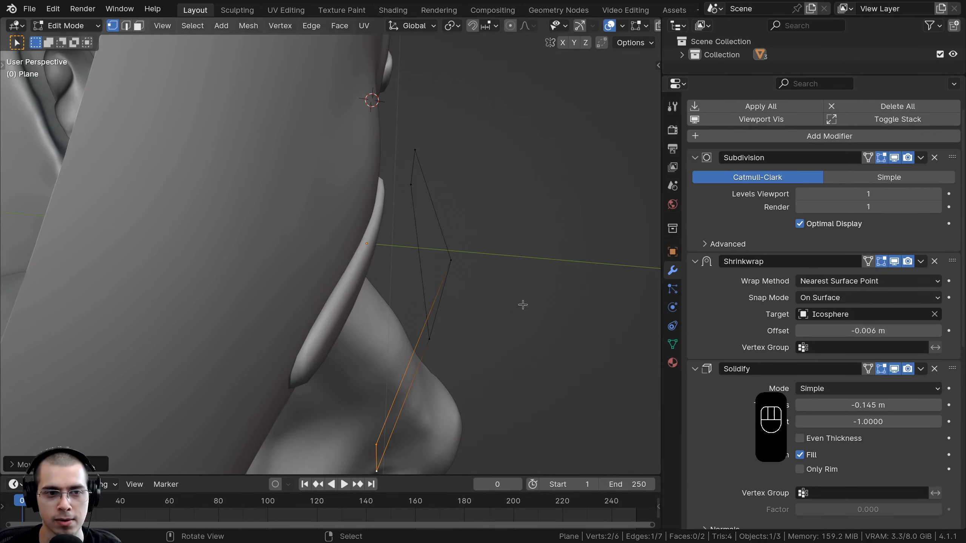
- Move the extruded outer edge back inward to shorten the eyebrow's second segment
middle_drag(522, 304, 298, 201)
scroll(357, 255, down, 3)
scroll(298, 201, down, 3)
middle_drag(299, 201, 282, 205)
scroll(303, 223, up, 2)
key(g)
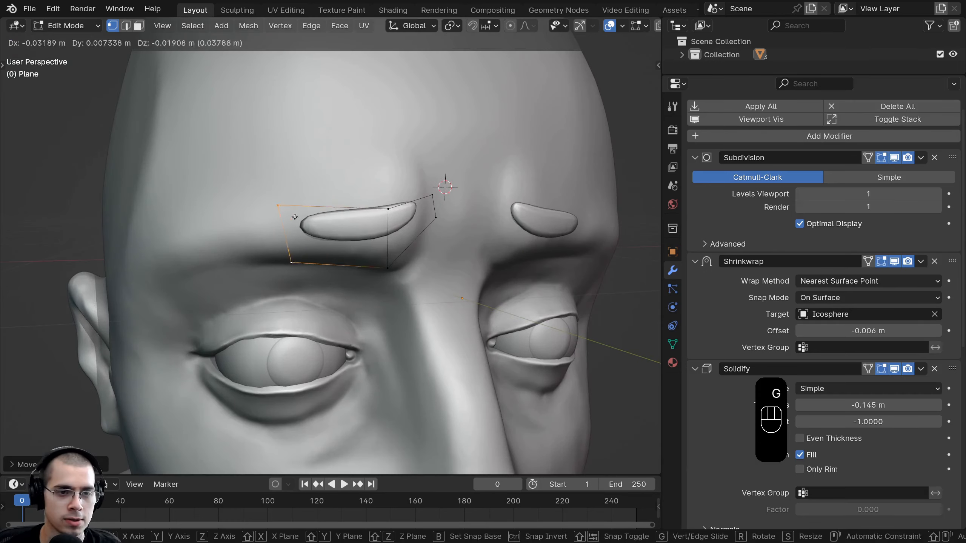
click(330, 207)
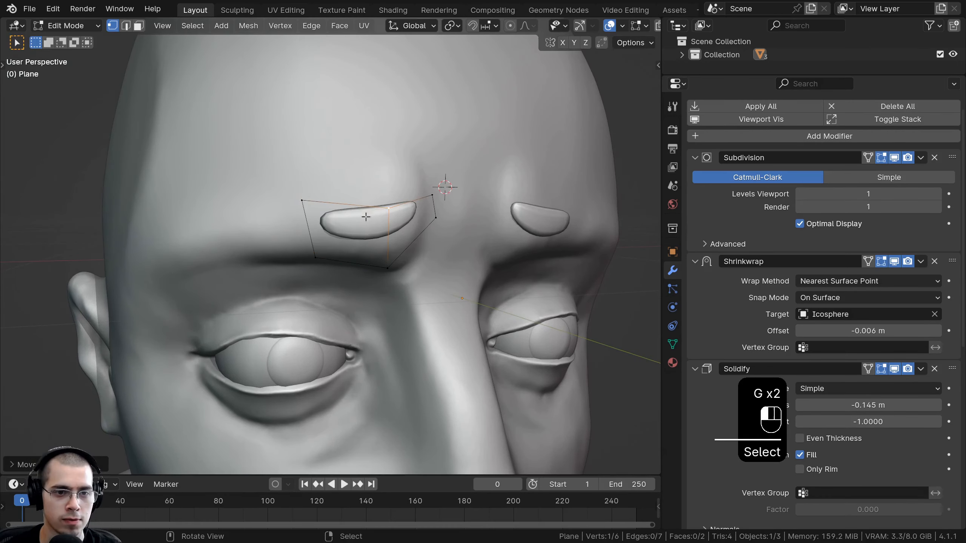
- Select the outer edge's two vertices, extrude them further along the brow ridge and adjust their position
middle_drag(366, 216, 357, 217)
click(301, 189)
shift+click(313, 244)
shift+middle_drag(313, 244, 427, 243)
middle_drag(427, 243, 483, 213)
key(e)
click(445, 222)
key(g)
key(g)
click(419, 213)
- Extrude another segment toward the temple, then rotate, scale down and move its end edge to taper the eyebrow
middle_drag(418, 213, 392, 200)
key(g)
key(e)
click(319, 229)
key(r)
key(g)
key(s)
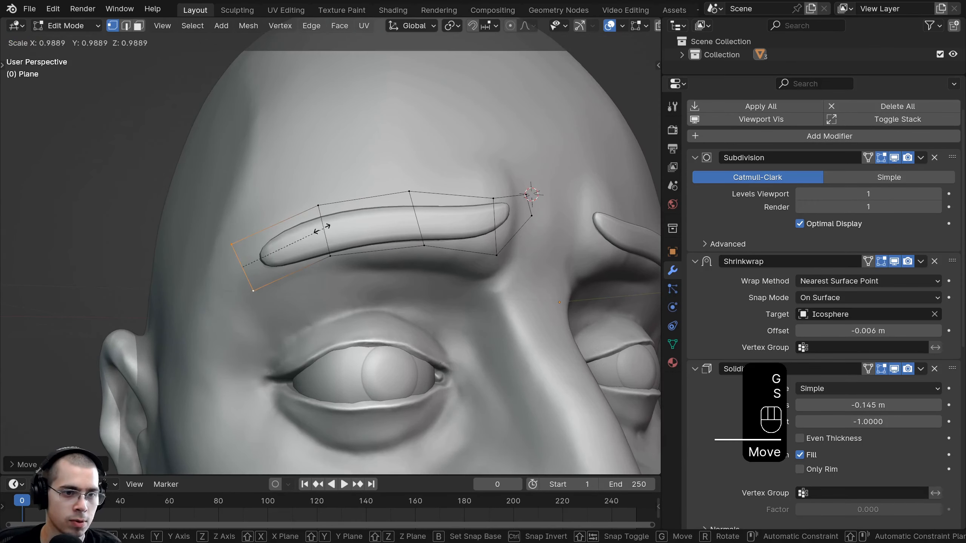
click(288, 247)
key(g)
click(289, 249)
- Scale down and reposition the edge loop just inside the tapered outer end
right_click(318, 207)
shift+right_click(330, 257)
key(s)
click(348, 256)
key(g)
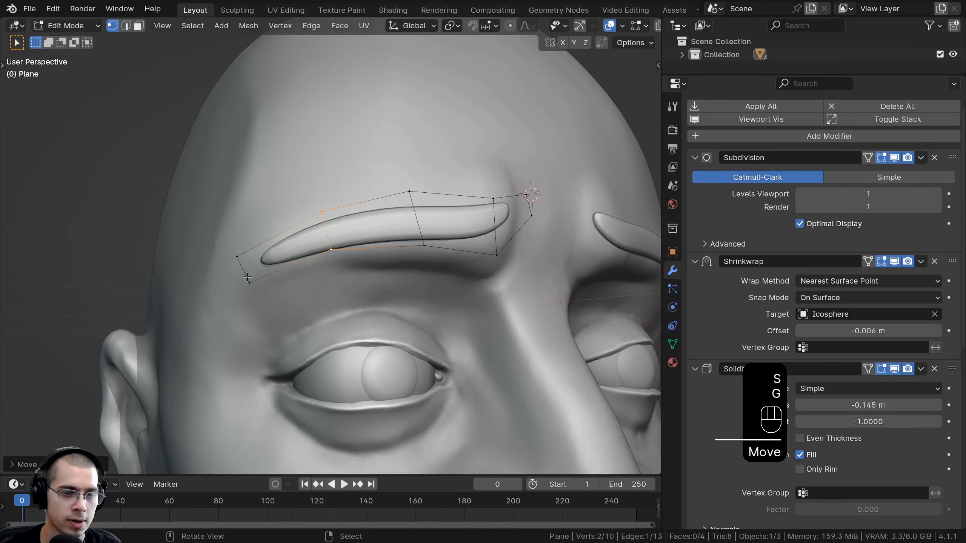
- Extrude the outer end edge into a small tip segment, scale it down and reposition the tip face
shift+middle_drag(247, 277, 309, 257)
key(a)
drag(345, 209, 287, 276)
key(e)
click(266, 285)
key(s)
key(b)
key(g)
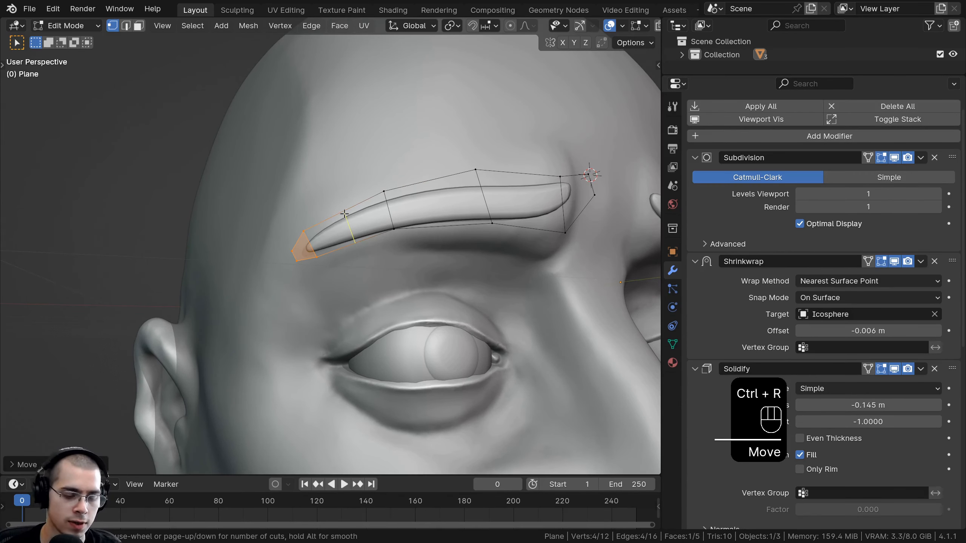
- Add a centred loop cut across the segment beside the outer tip and move it slightly upward
click(344, 214)
right_click(345, 188)
key(g)
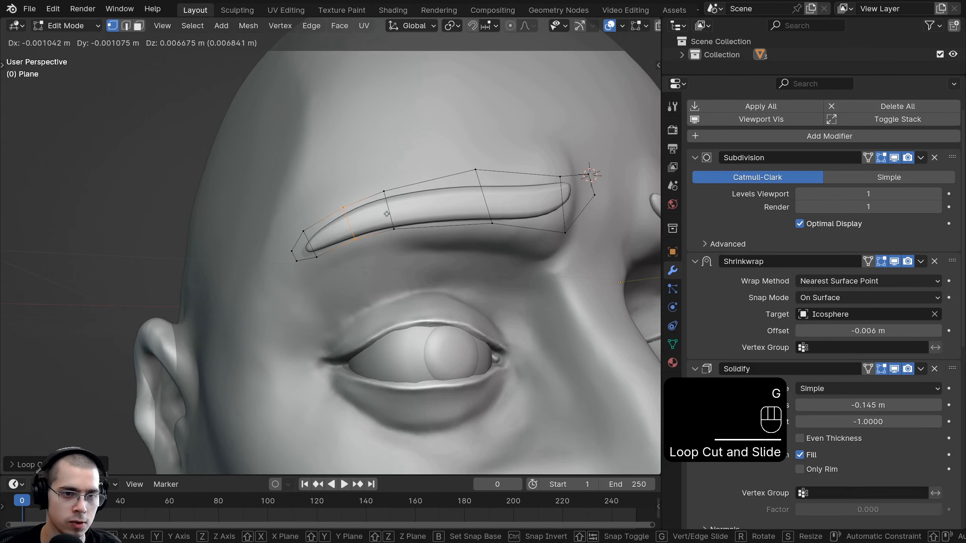
click(385, 216)
- Add a centred loop cut across the eyebrow's middle segment, then rotate and move it to smooth the arch
key(ctrl+r)
click(432, 189)
right_click(456, 188)
key(r)
key(g)
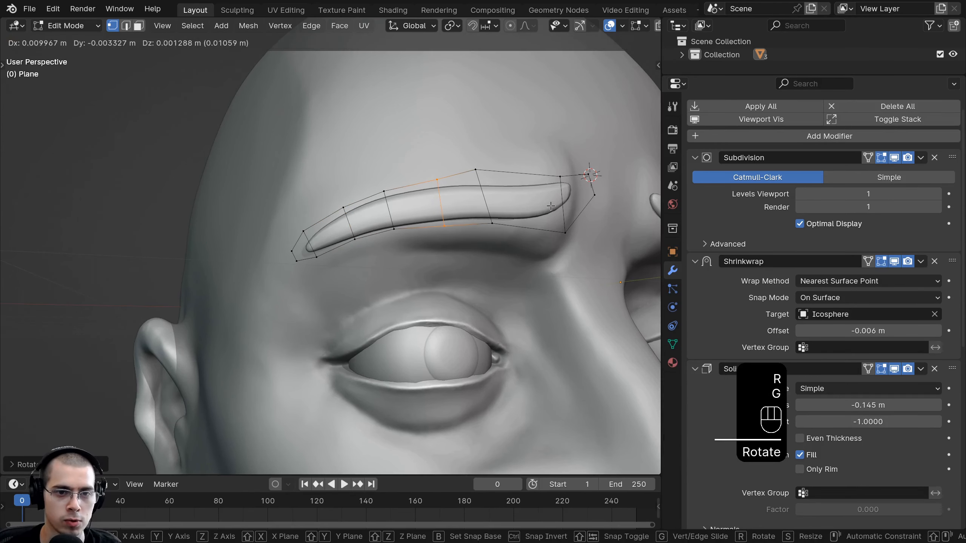
- Reposition a lower middle vertex and rotate, move and scale the upper vertices near the inner end to refine the outline
right_click(492, 224)
key(g)
middle_drag(494, 235, 426, 225)
key(a)
key(b)
drag(344, 177, 464, 234)
middle_drag(495, 206, 480, 228)
key(r)
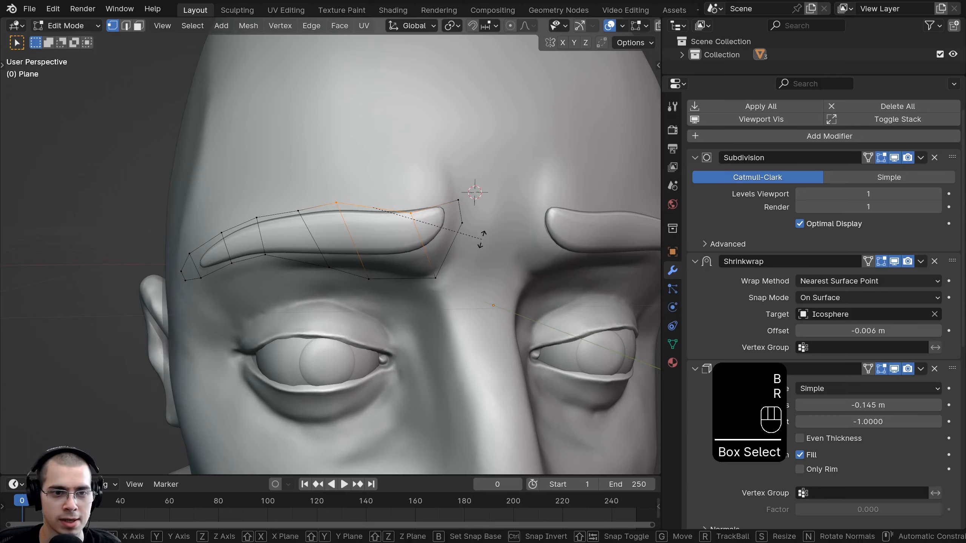
key(g)
key(s)
right_click(460, 213)
key(g)
- Return to Object Mode, select the eyebrow and set Subdivision.001's viewport and render levels to 2
key(a)
mouse_move(388, 233)
middle_down()
mouse_move(436, 231)
mouse_move(426, 258)
mouse_move(413, 262)
mouse_move(376, 243)
middle_up()
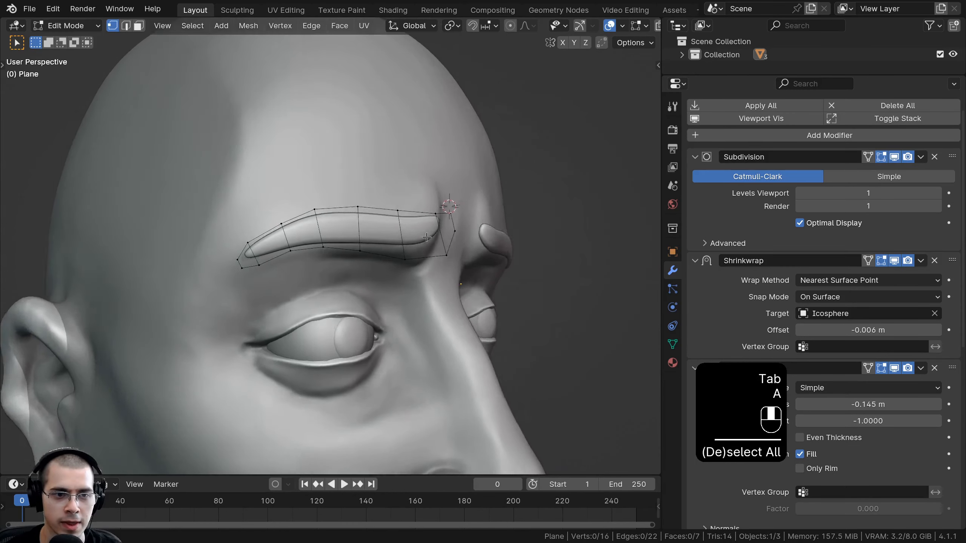
scroll(436, 232, up, 4)
scroll(376, 242, up, 3)
key(Tab)
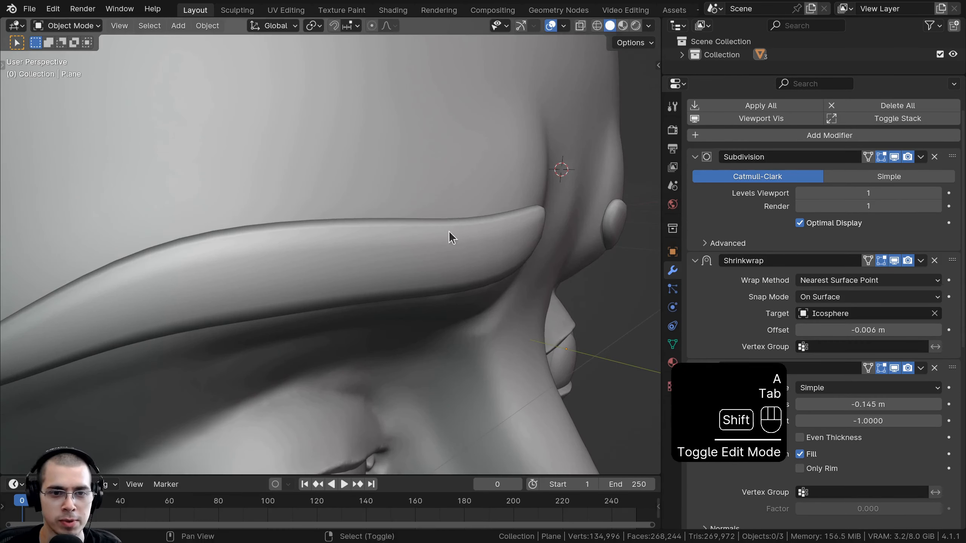
click(435, 234)
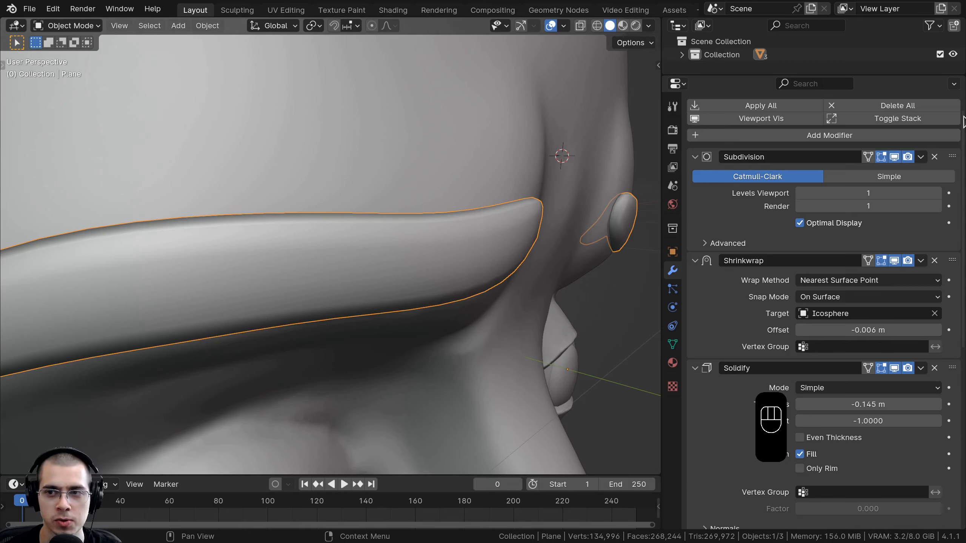
drag(963, 122, 954, 373)
click(737, 341)
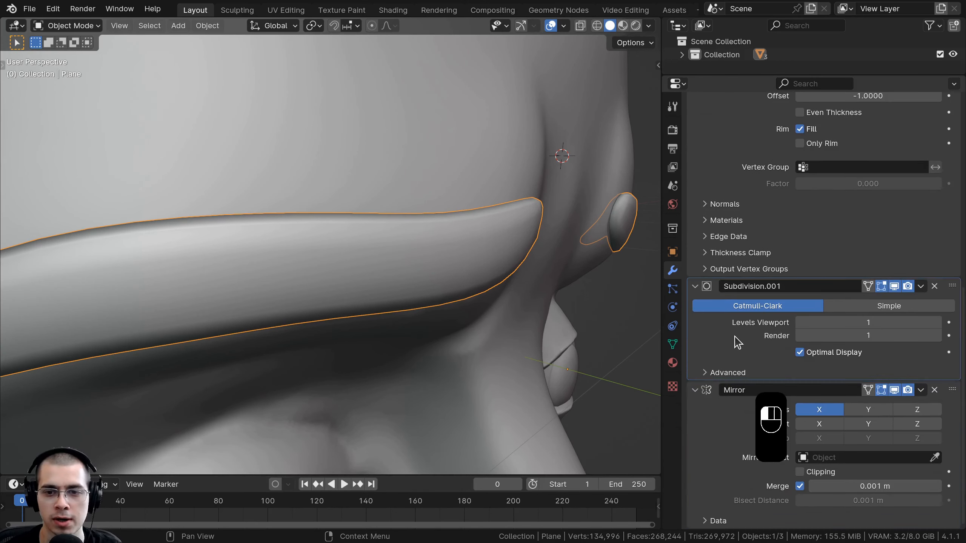
click(936, 322)
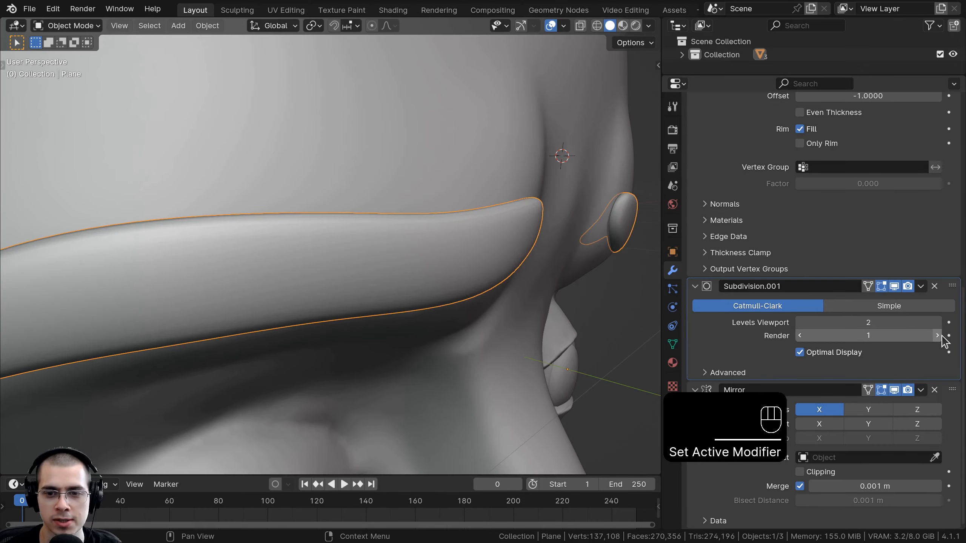
- Select the eyebrow object and switch the viewport to Rendered shading with the whole face in view
middle_drag(373, 282, 333, 220)
scroll(359, 306, down, 8)
key(a)
scroll(285, 349, up, 4)
scroll(334, 221, up, 2)
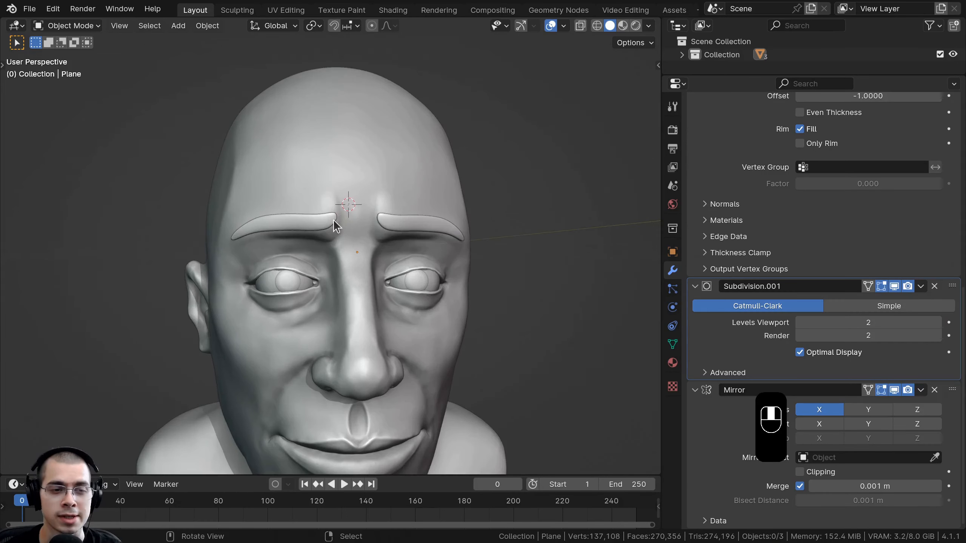
click(300, 221)
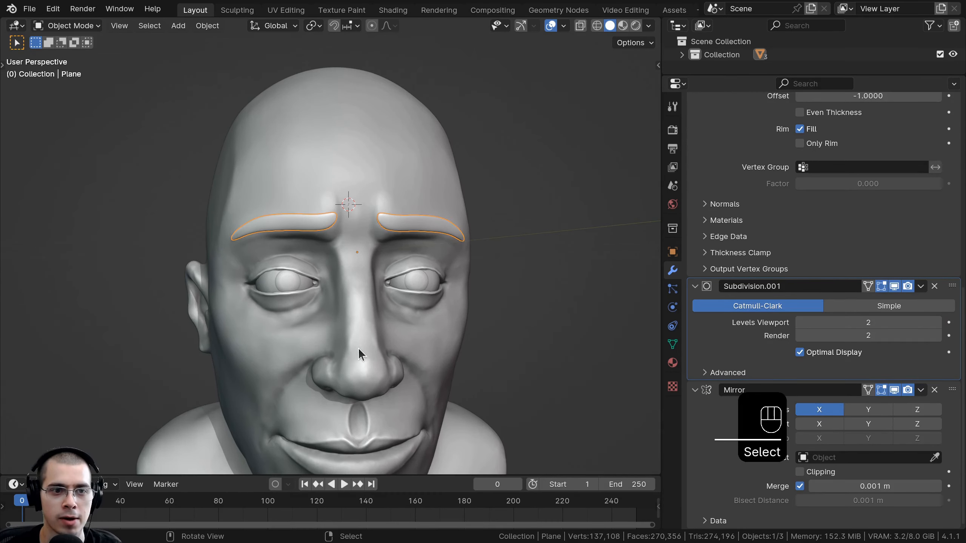
key(z)
click(362, 182)
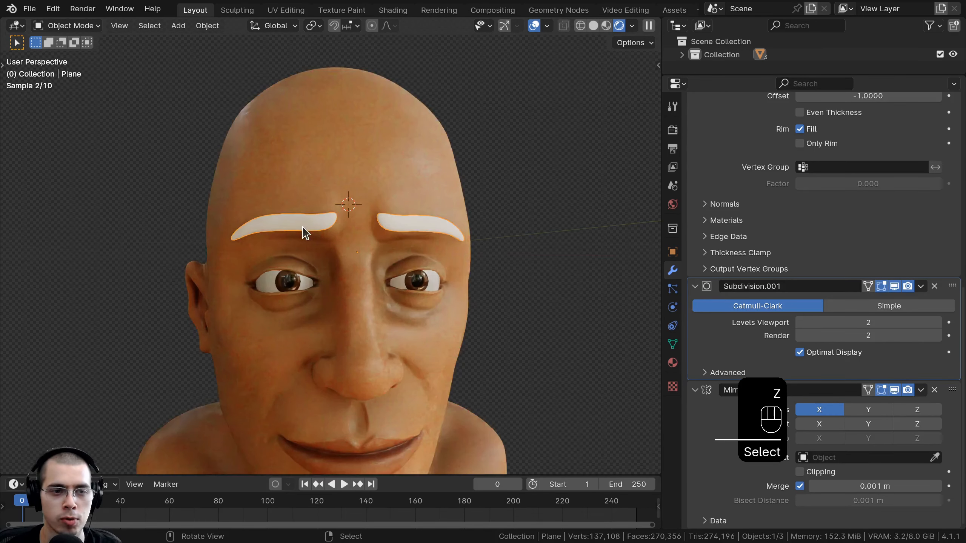
scroll(303, 227, up, 1)
- Create a new material on the eyebrow and name it Eye Brow
click(673, 363)
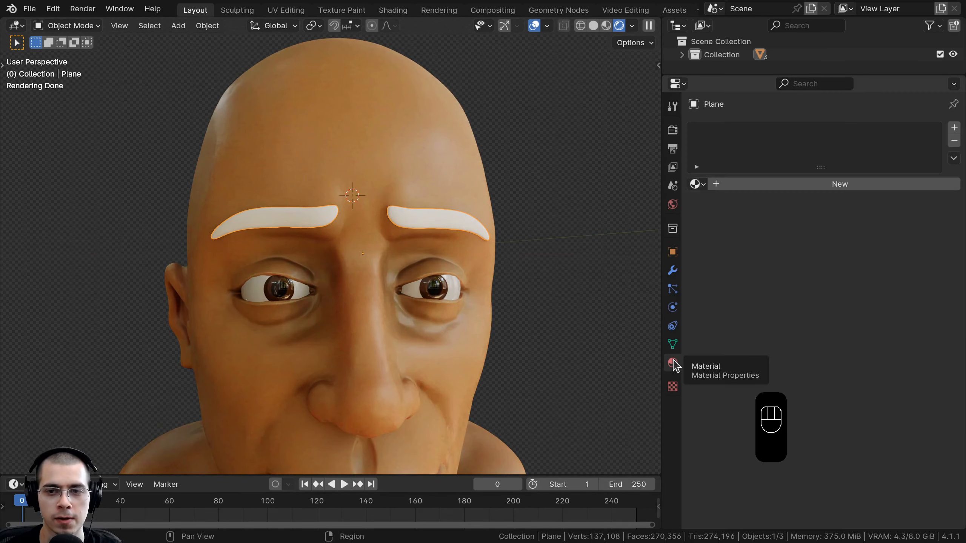
click(833, 184)
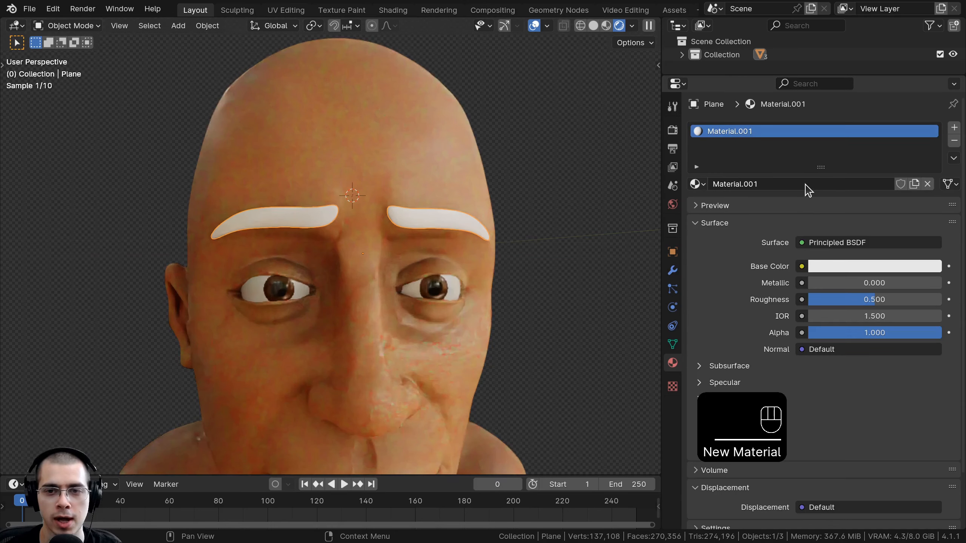
double_click(799, 184)
text(Eye Brow)
key(Return)
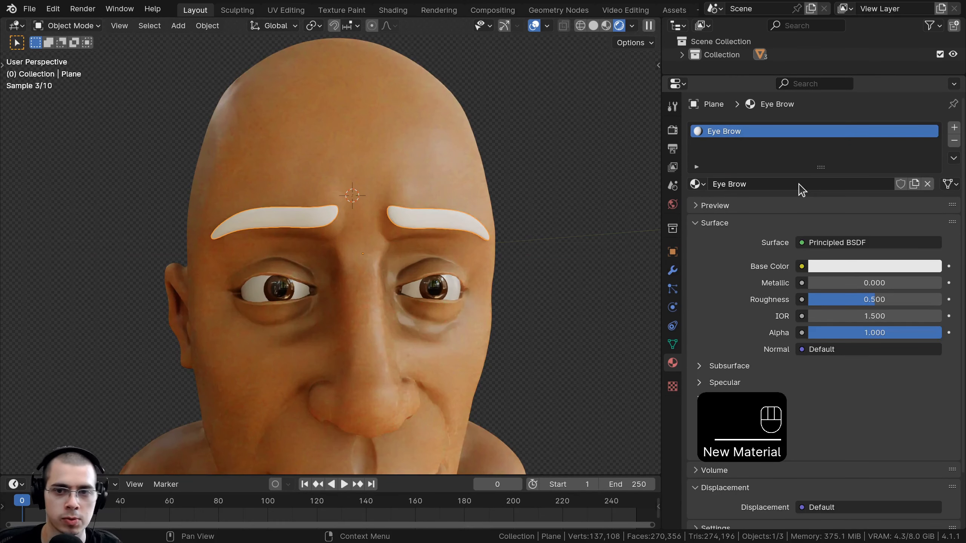
- Set the Eye Brow material's base color to a very dark brown
click(821, 267)
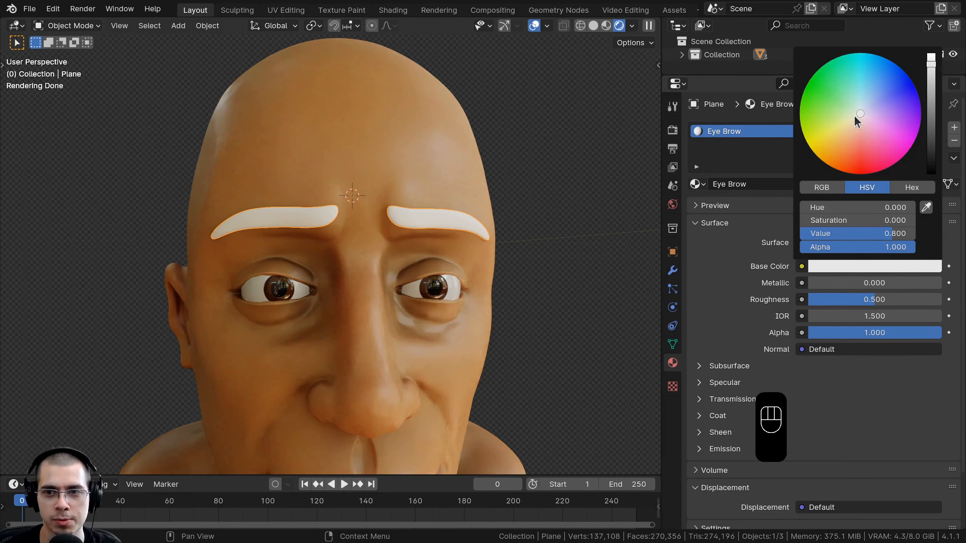
drag(858, 121, 843, 155)
scroll(843, 144, down, 4)
scroll(841, 160, down, 7)
scroll(842, 161, down, 2)
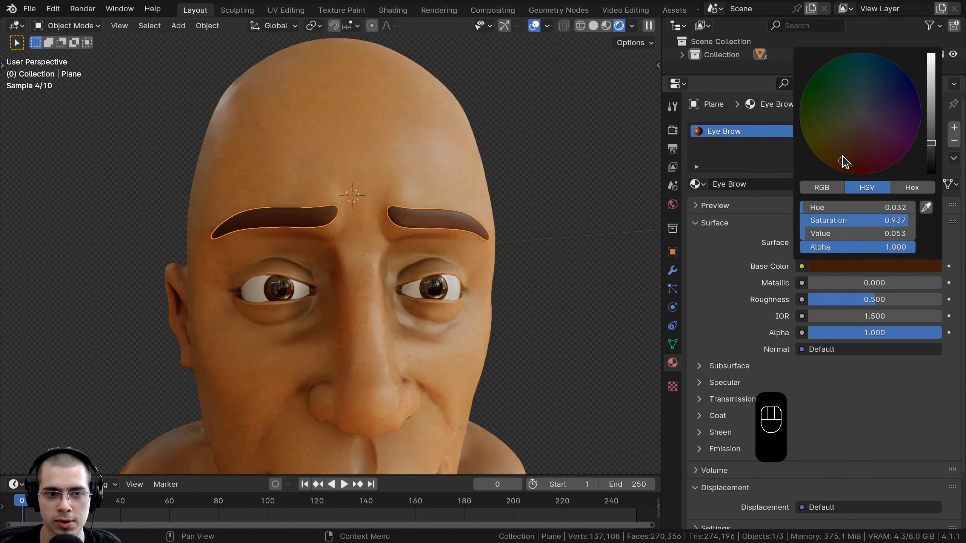
scroll(843, 155, down, 3)
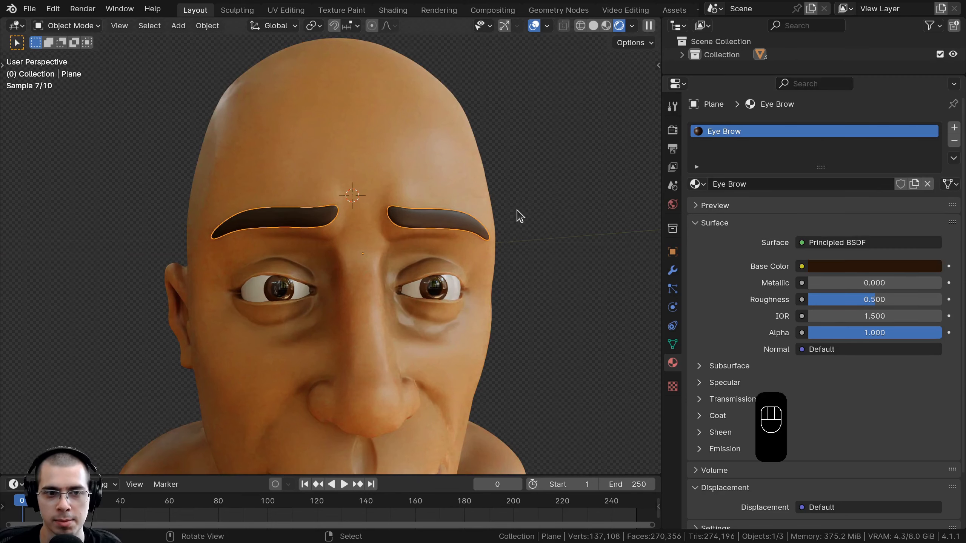
- Deselect the eyebrow and set its material's Roughness to 0.7
key(a)
middle_drag(517, 213, 471, 254)
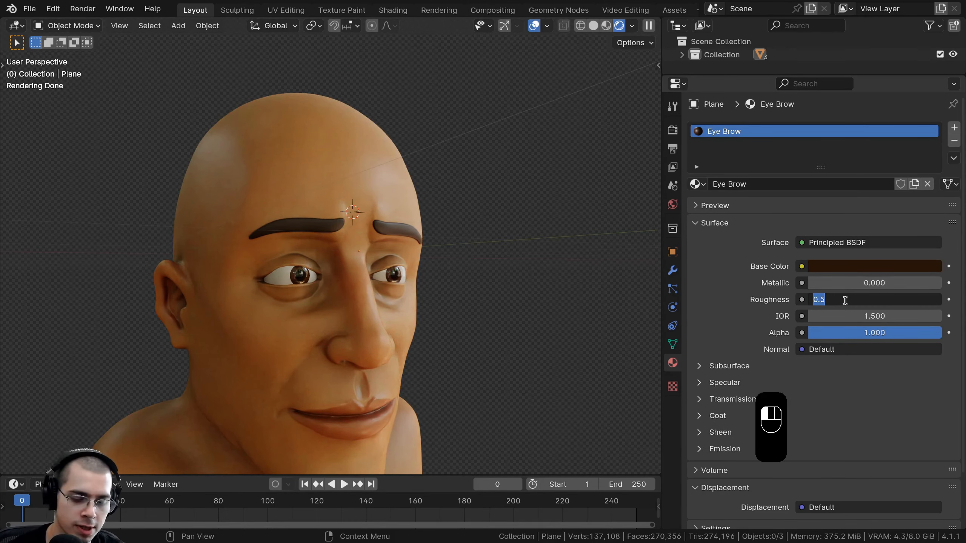
text(0.7)
key(Return)
- Examine the whole head and its eyebrows from the front in Solid shading
middle_drag(546, 213, 399, 224)
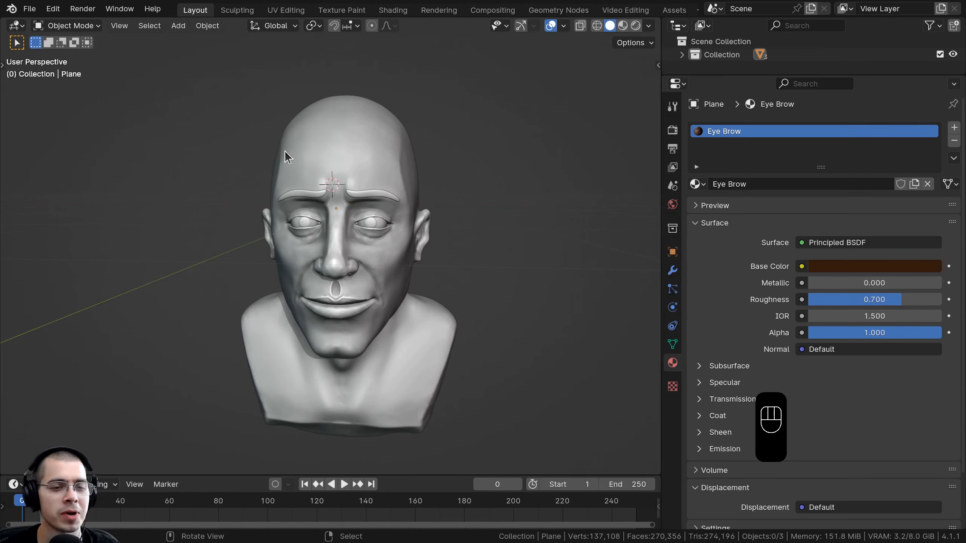
mouse_move(285, 151)
middle_down()
mouse_move(316, 214)
mouse_move(304, 193)
mouse_move(318, 190)
mouse_move(288, 219)
middle_up()
scroll(251, 220, down, 2)
scroll(293, 213, up, 2)
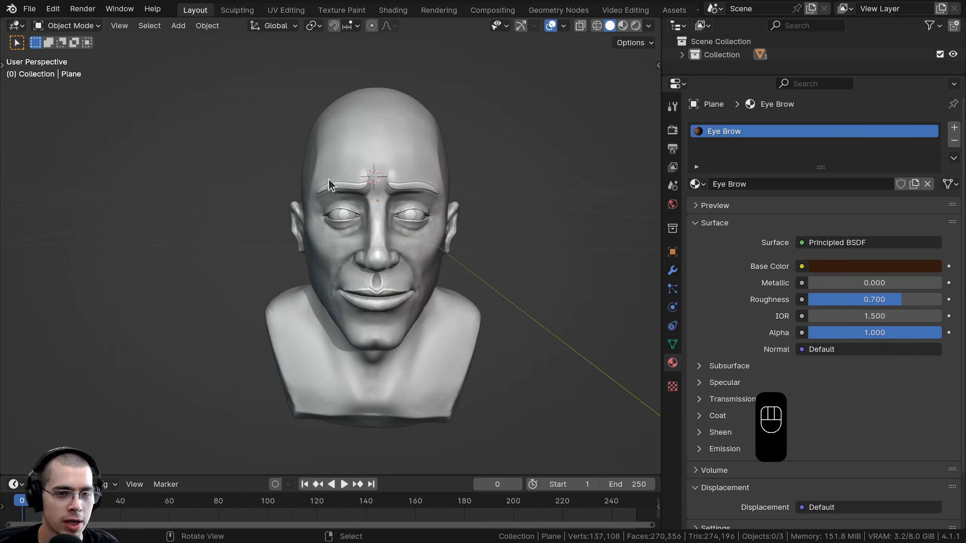
shift+middle_drag(426, 180, 380, 191)
scroll(329, 192, up, 3)
mouse_move(334, 221)
shift+middle_down()
mouse_move(363, 209)
mouse_move(340, 208)
shift+middle_up()
scroll(349, 206, down, 2)
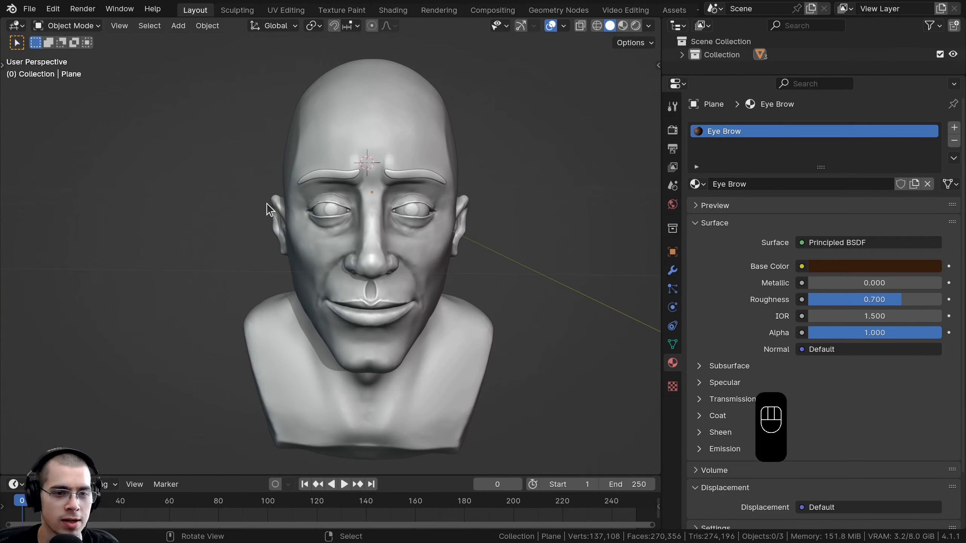
- Select the head, eyes and eyebrows together and move them along the positive global X axis
scroll(272, 209, down, 2)
drag(253, 115, 548, 428)
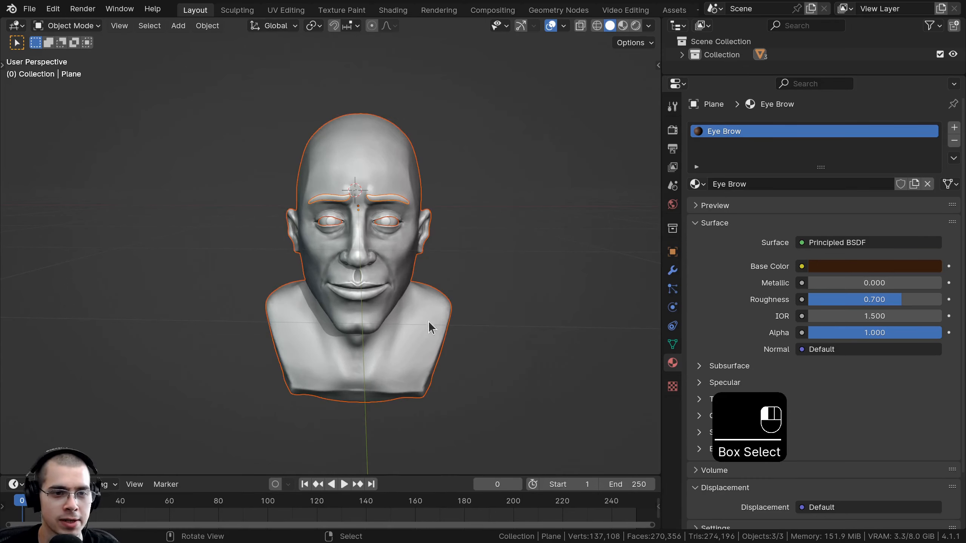
middle_drag(431, 328, 371, 236)
key(g)
key(x)
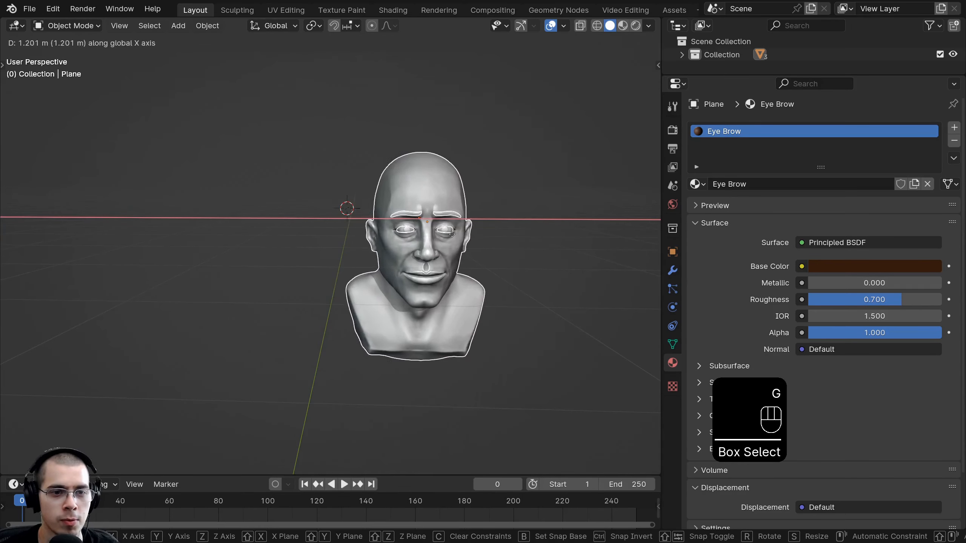
click(479, 239)
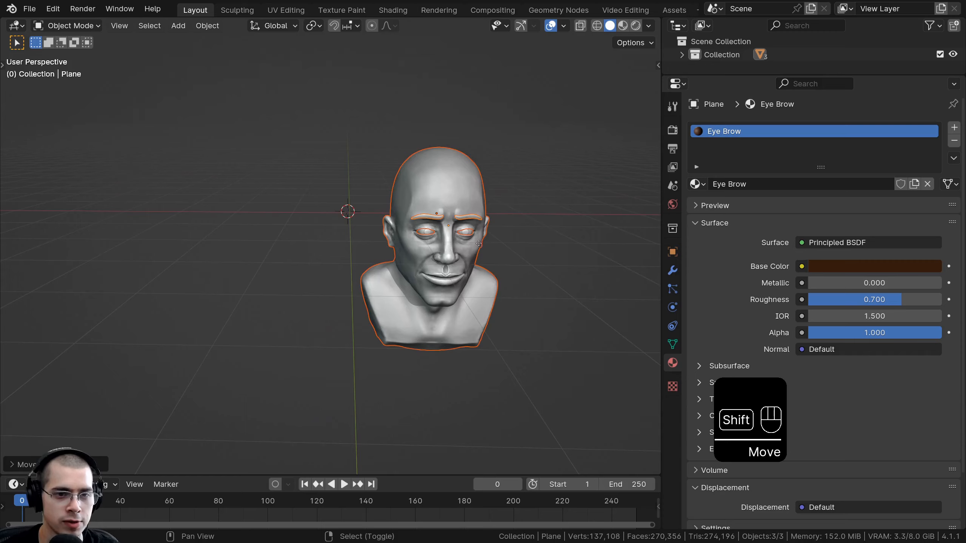
- Duplicate the selected head, eyes and eyebrows and place the copy about 2.65 m away along negative X
key(shift+d)
key(x)
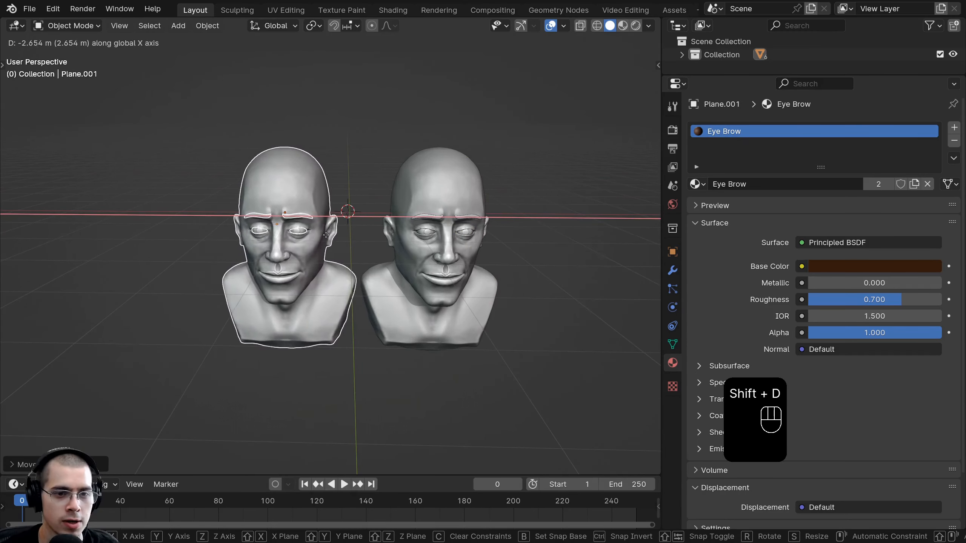
click(326, 233)
- Shift both busts together along the X axis to centre the pair, and deselect everything
key(a)
key(a)
key(g)
key(x)
click(382, 235)
key(a)
scroll(339, 220, up, 1)
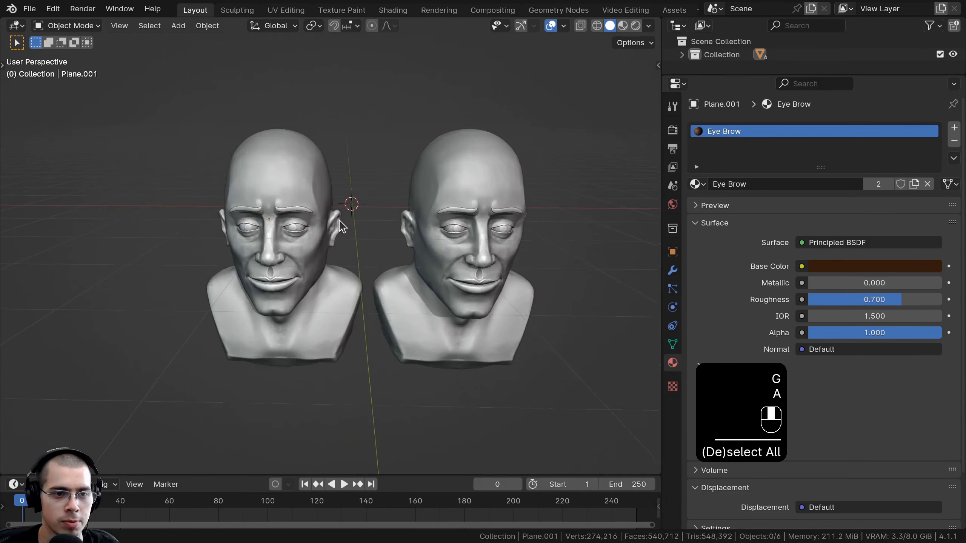
- Select the duplicated bust's head mesh with the Skin material and examine its face up close
shift+middle_drag(339, 220, 421, 199)
scroll(420, 199, up, 3)
right_click(405, 141)
scroll(405, 148, down, 2)
shift+middle_drag(405, 160, 340, 179)
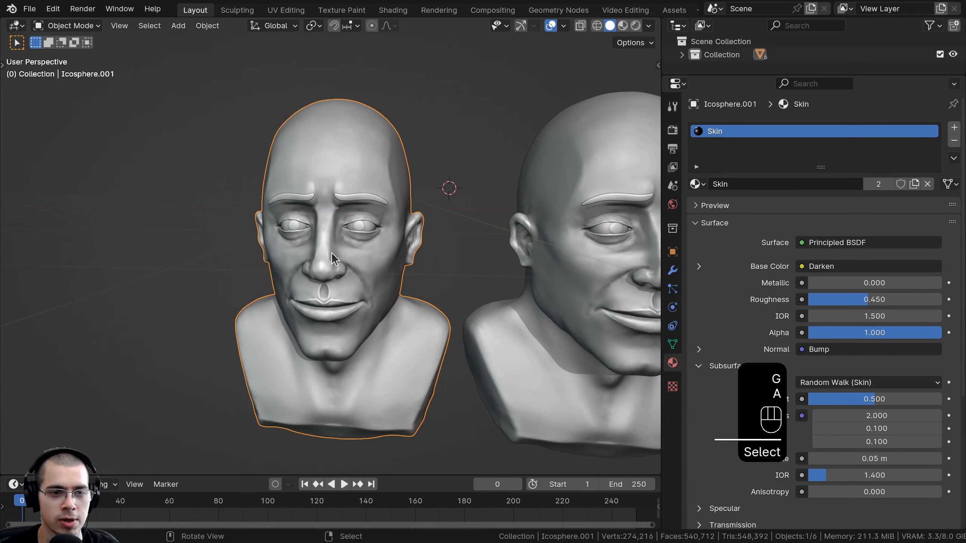
middle_drag(331, 253, 371, 265)
scroll(323, 271, up, 3)
middle_drag(276, 276, 330, 211)
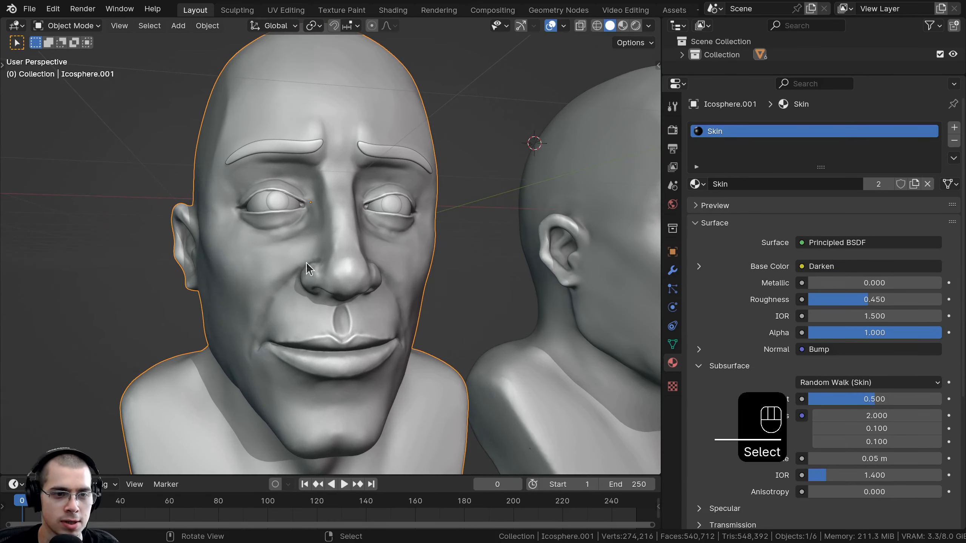
shift+middle_drag(307, 262, 325, 270)
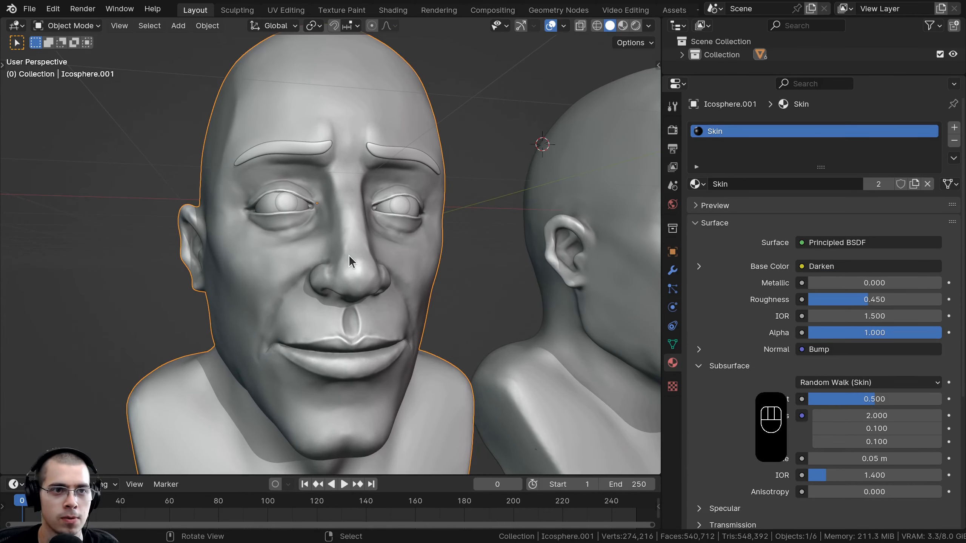
key(g)
right_click(339, 190)
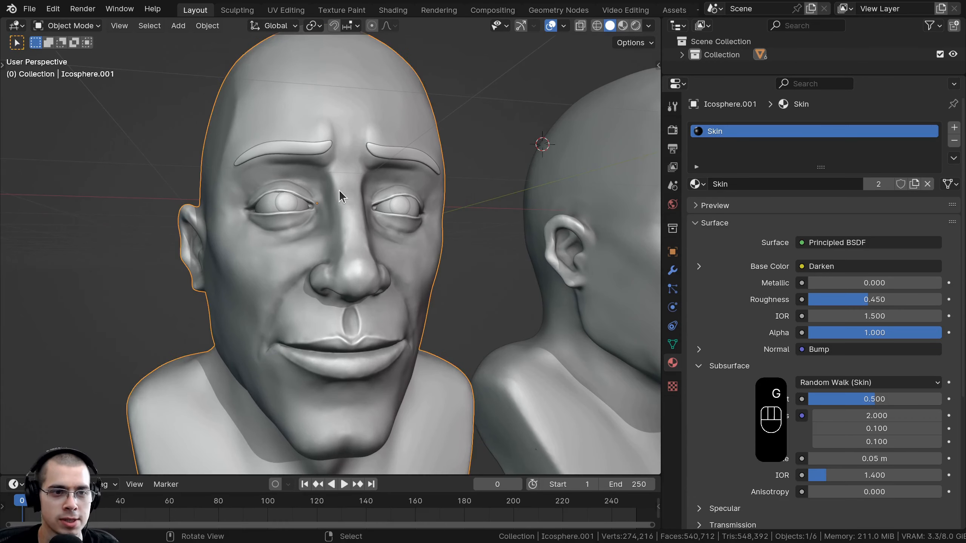
- Switch to the Sculpting workspace for the duplicated head and turn off X-axis symmetry
click(237, 10)
scroll(496, 194, up, 5)
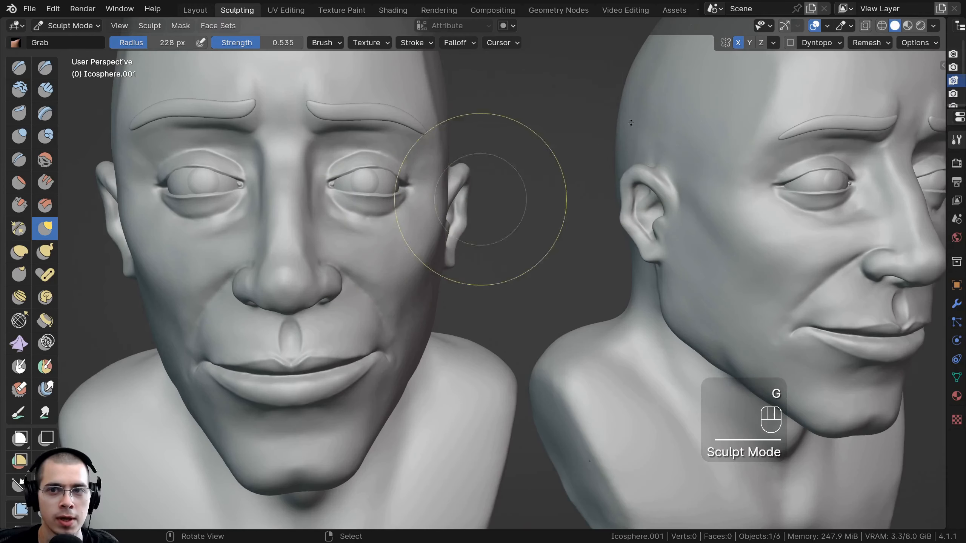
click(739, 42)
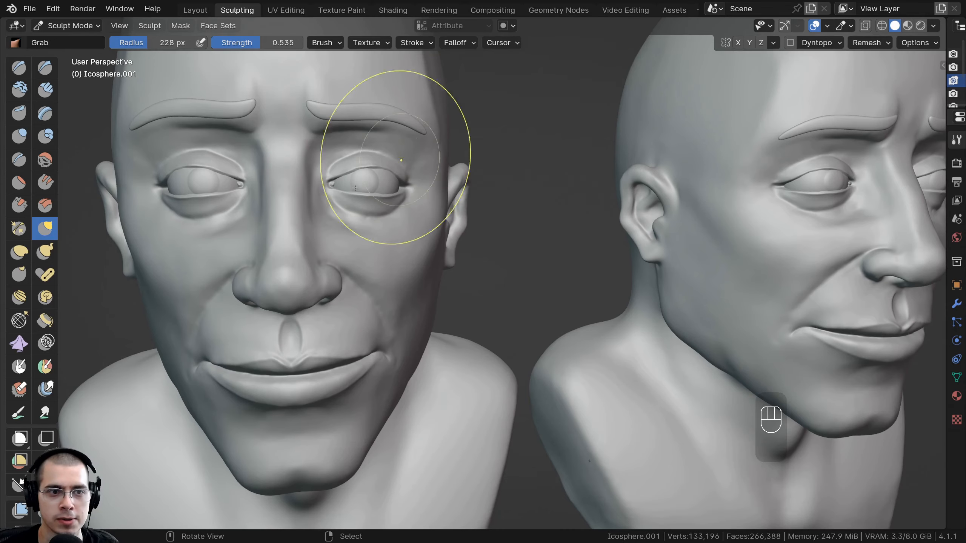
- Reshape the lids of the character's left eye asymmetrically with the Grab brush at 228 px radius
scroll(354, 194, down, 3)
shift+middle_drag(352, 214, 448, 190)
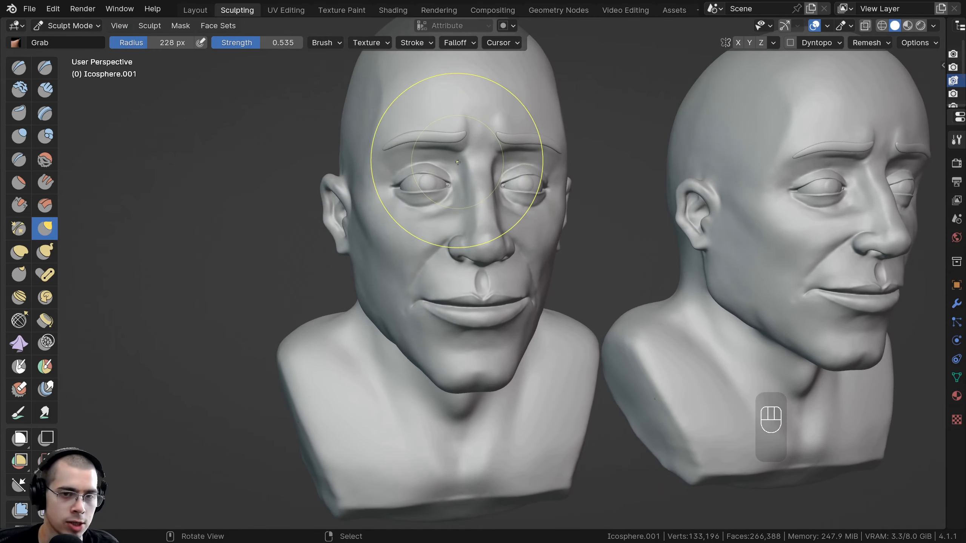
scroll(461, 171, up, 5)
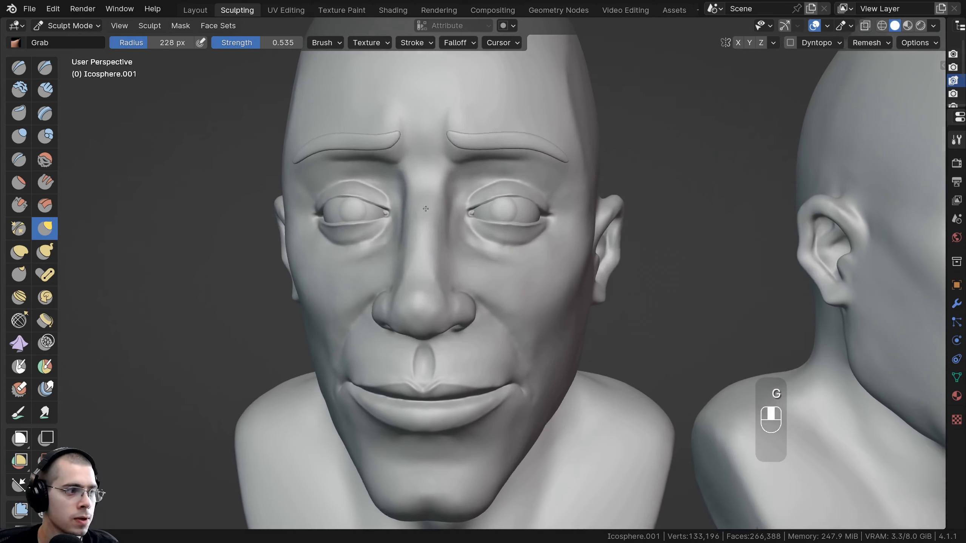
shift+middle_drag(425, 209, 375, 252)
scroll(399, 239, up, 4)
middle_drag(453, 226, 461, 212)
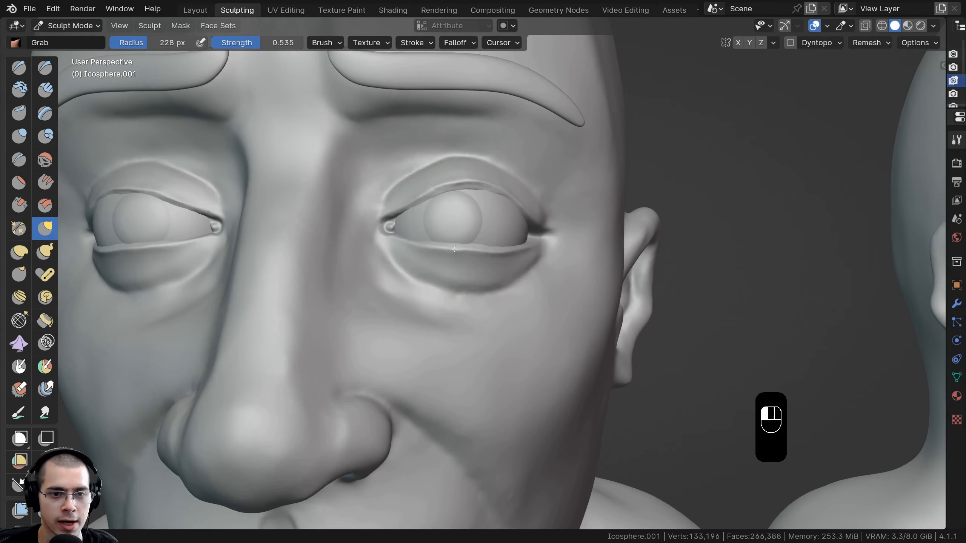
middle_drag(450, 245, 263, 246)
drag(260, 254, 288, 263)
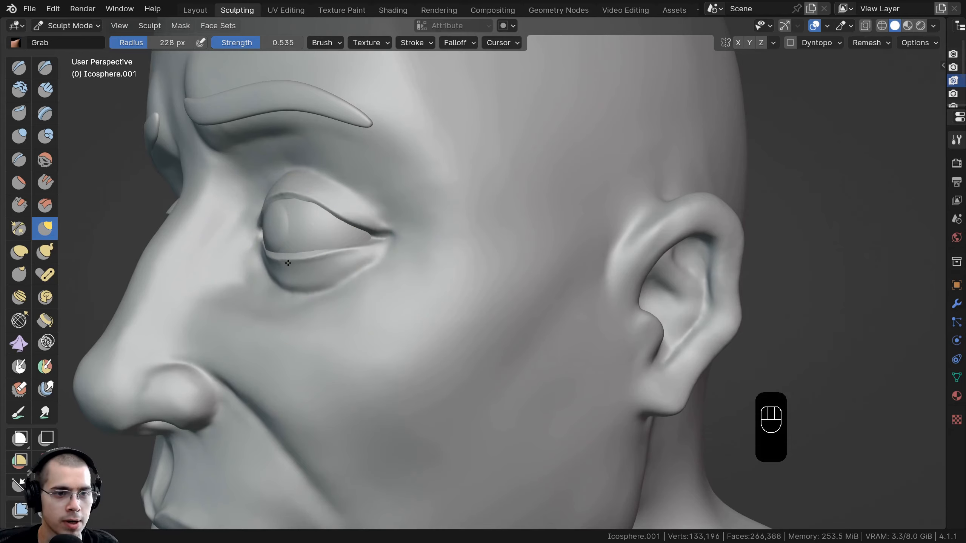
scroll(330, 203, down, 4)
middle_drag(330, 202, 414, 192)
middle_drag(414, 192, 452, 192)
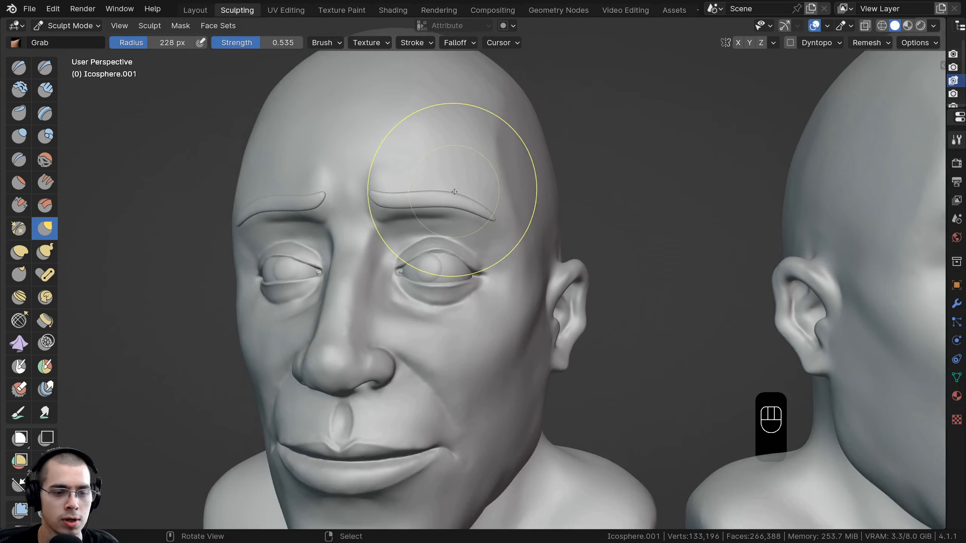
- Set the Grab brush radius to 262 px and refine the brow and upper eyelid around the character's left eye
key(f)
click(574, 187)
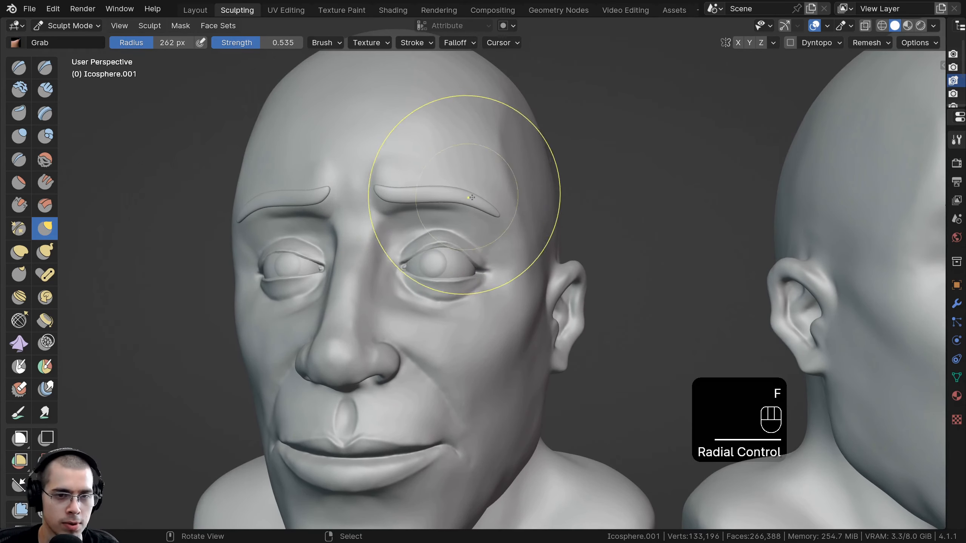
scroll(440, 252, up, 4)
click(412, 225)
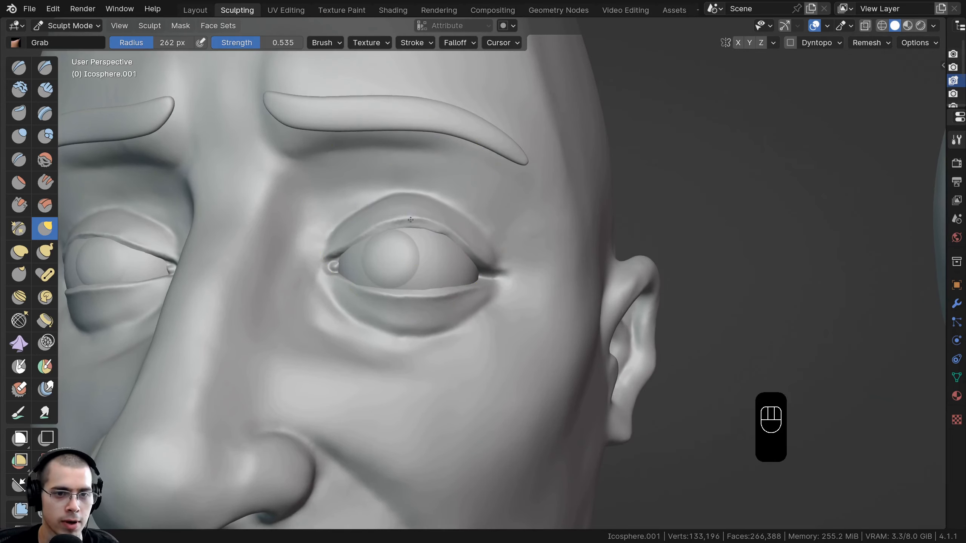
scroll(430, 182, down, 4)
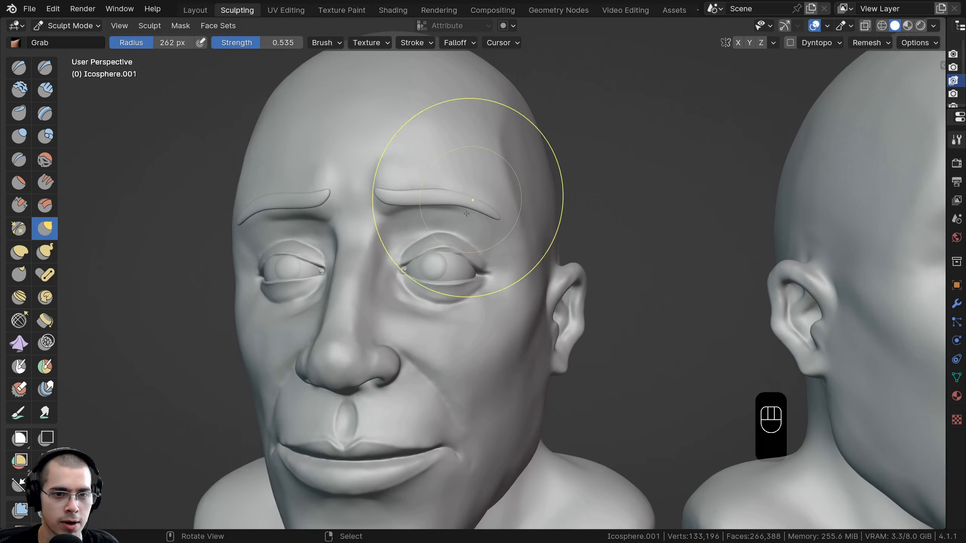
scroll(445, 215, up, 5)
middle_drag(418, 227, 611, 179)
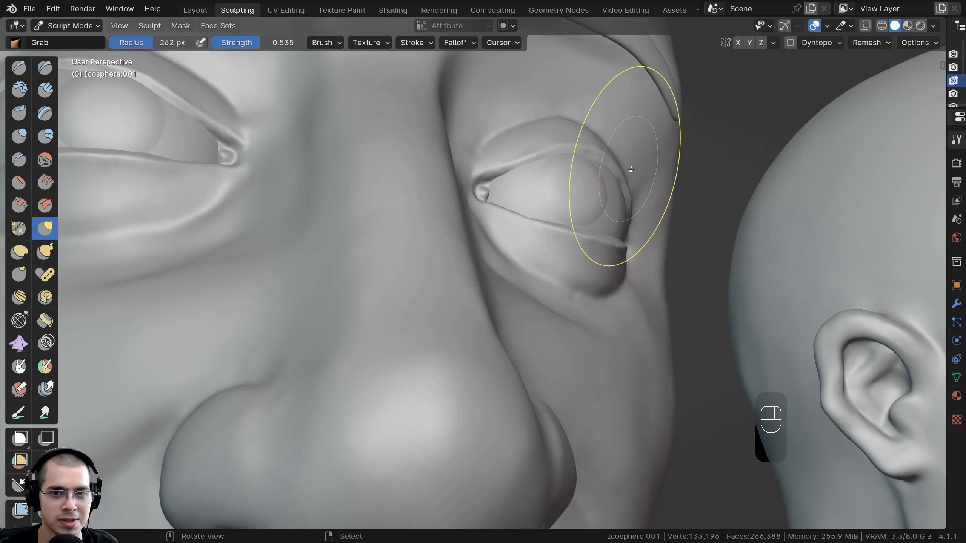
- Set the Grab brush radius to 282 px and reshape the mouth corner and cheek on the character's left side
scroll(580, 161, down, 4)
mouse_move(485, 99)
middle_down()
mouse_move(487, 177)
mouse_move(456, 183)
middle_up()
ctrl+middle_drag(456, 182, 452, 236)
mouse_move(452, 235)
shift+middle_down()
mouse_move(437, 190)
mouse_move(437, 213)
mouse_move(396, 233)
mouse_move(434, 232)
shift+middle_up()
key(f)
click(338, 311)
middle_drag(366, 298, 499, 290)
scroll(413, 293, up, 2)
key(f)
click(422, 296)
middle_drag(426, 298, 407, 286)
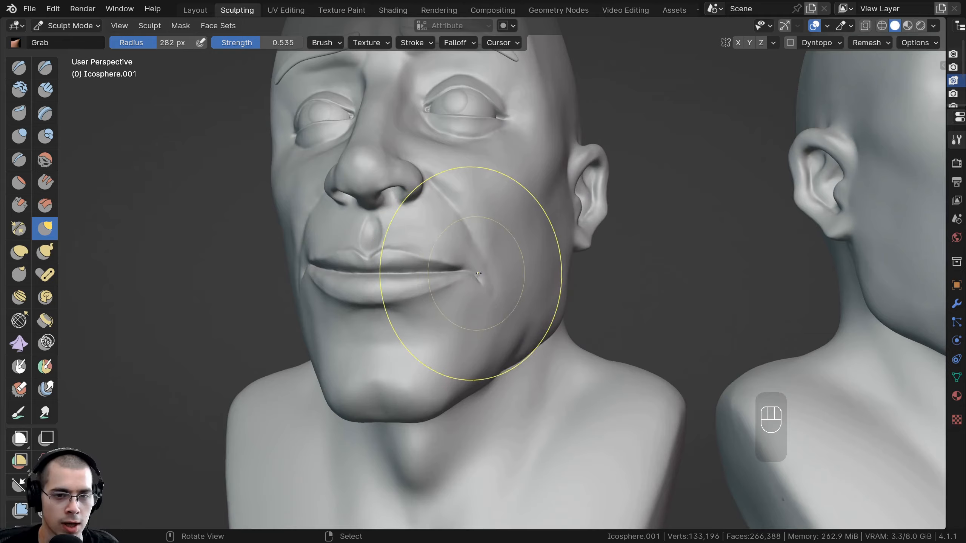
- Adjust the lids of the character's right eye with the Grab brush at 282 px radius
mouse_move(479, 274)
middle_down()
mouse_move(398, 289)
mouse_move(488, 278)
middle_up()
scroll(419, 282, down, 4)
scroll(414, 213, up, 6)
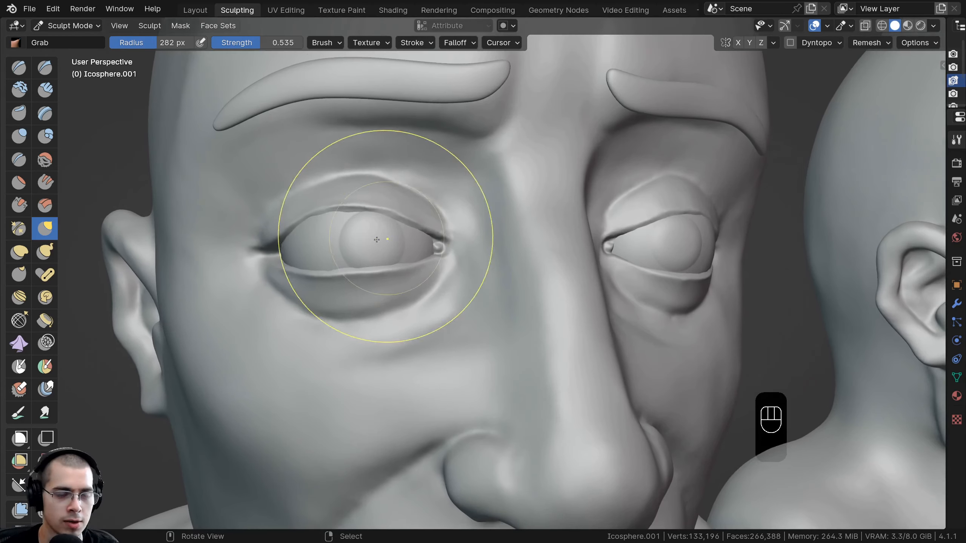
middle_drag(375, 239, 390, 232)
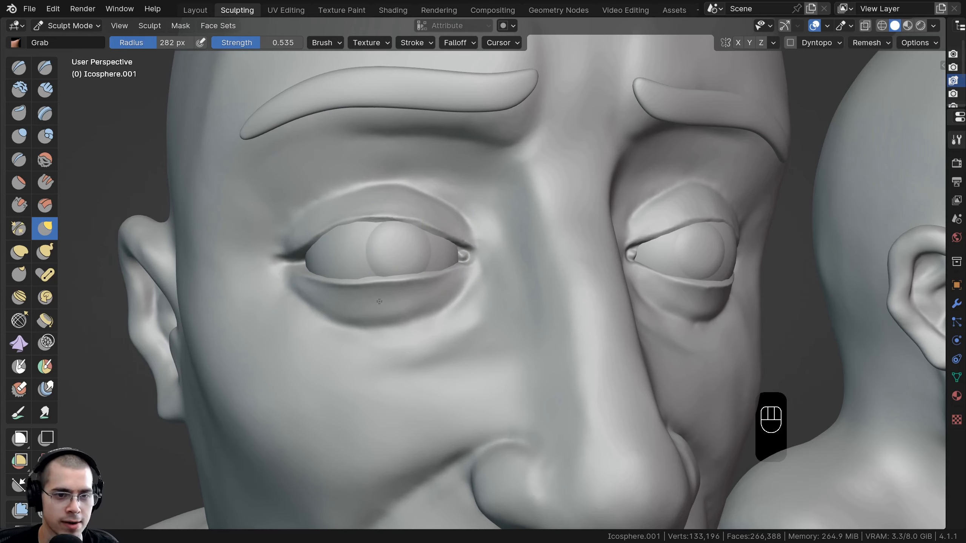
- Set the Grab brush radius to 306 px and reshape the brow ridge above the character's right eye
scroll(380, 200, down, 2)
key(f)
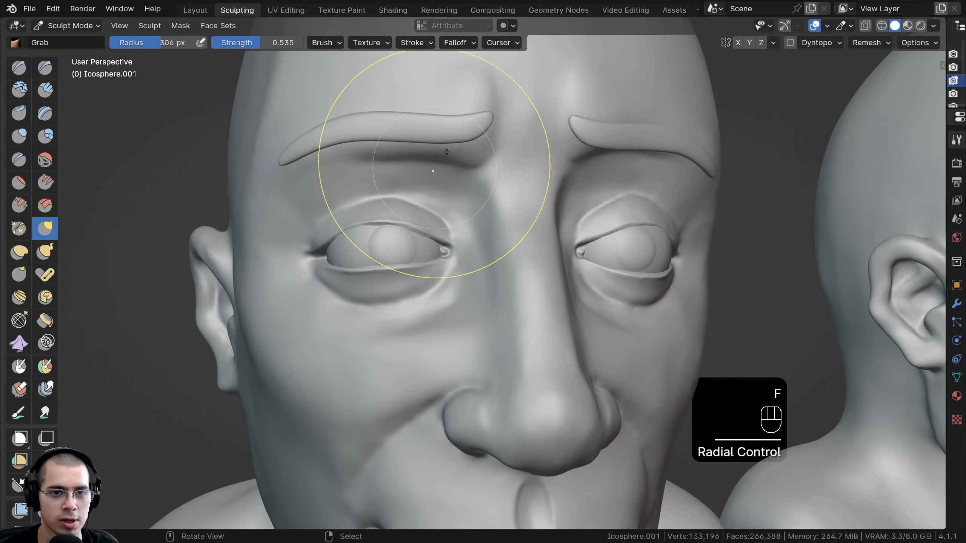
click(342, 138)
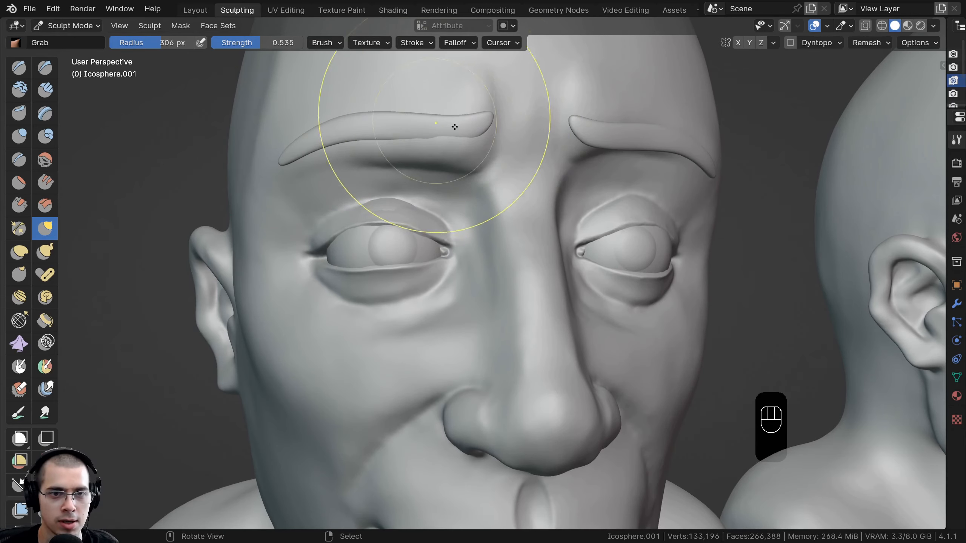
middle_drag(504, 149, 365, 301)
scroll(553, 207, up, 1)
scroll(559, 253, down, 4)
scroll(438, 301, up, 2)
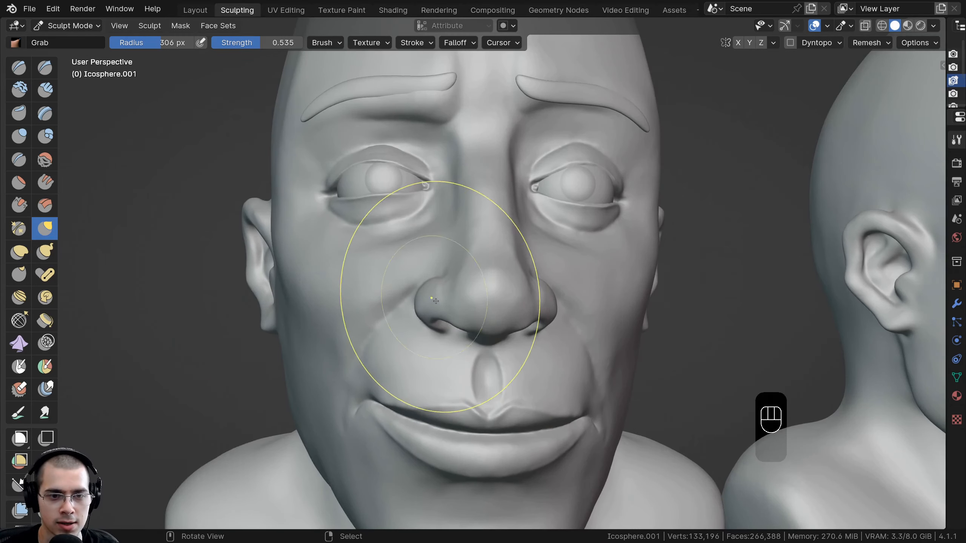
- Reshape the duplicated bust's neck, shoulders and back asymmetrically with the Grab brush at 306 px radius
scroll(435, 301, down, 4)
middle_drag(436, 301, 556, 261)
scroll(485, 291, up, 2)
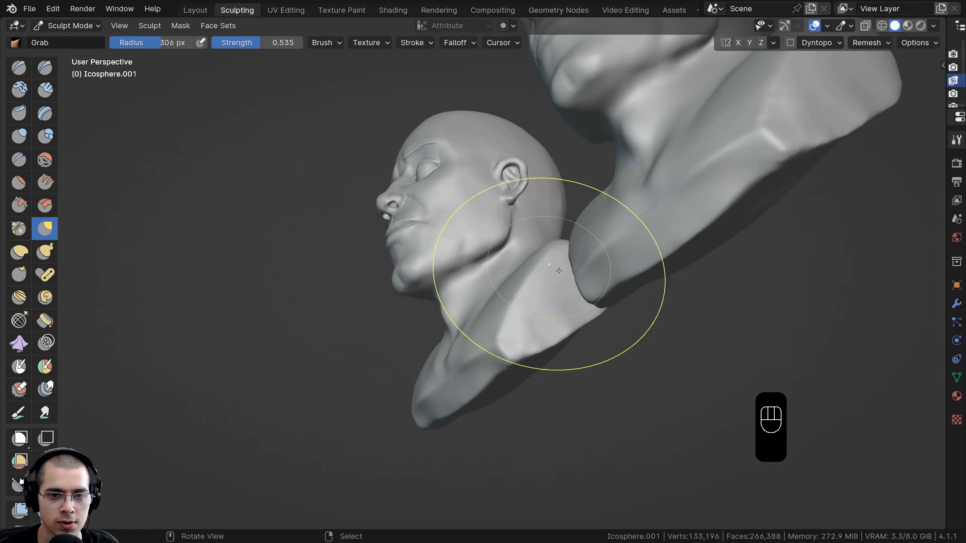
middle_drag(541, 298, 520, 244)
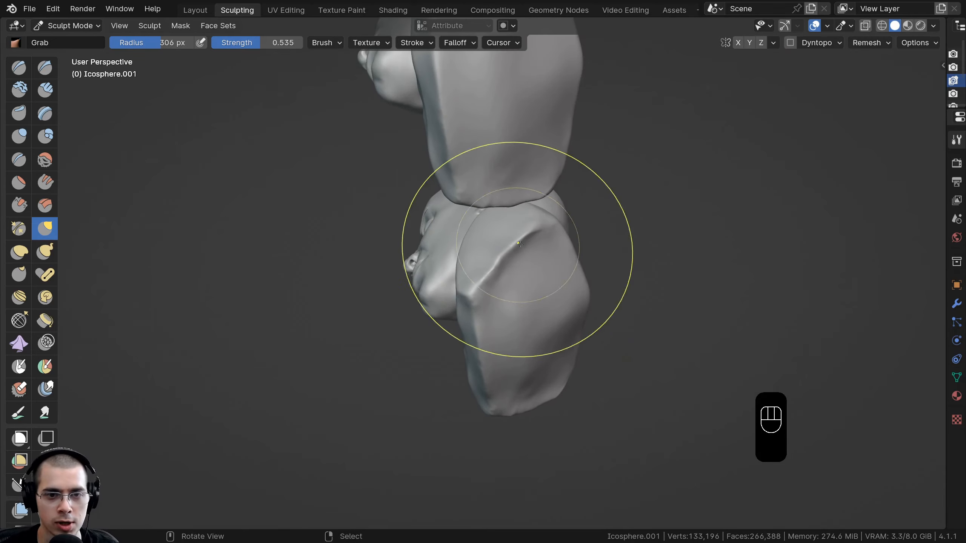
middle_drag(464, 279, 614, 353)
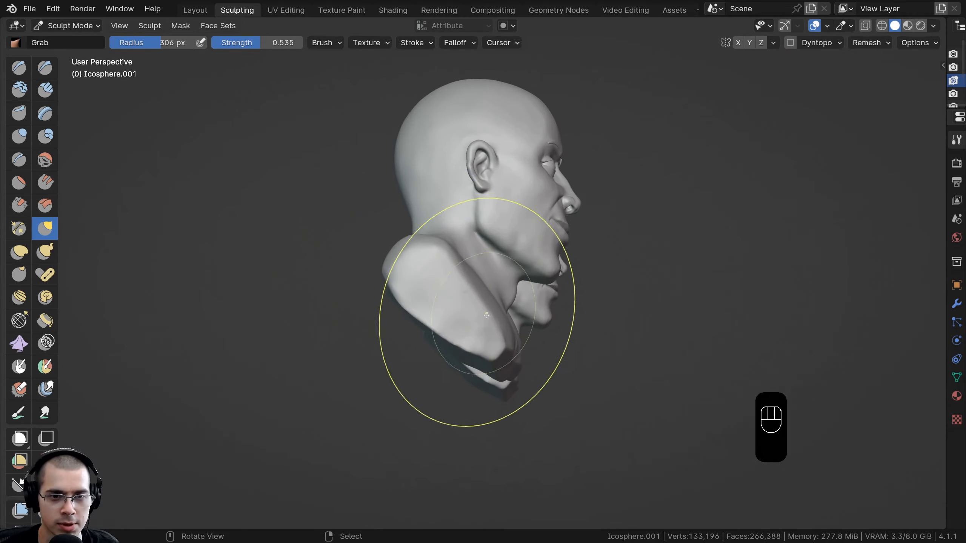
middle_drag(476, 326, 518, 385)
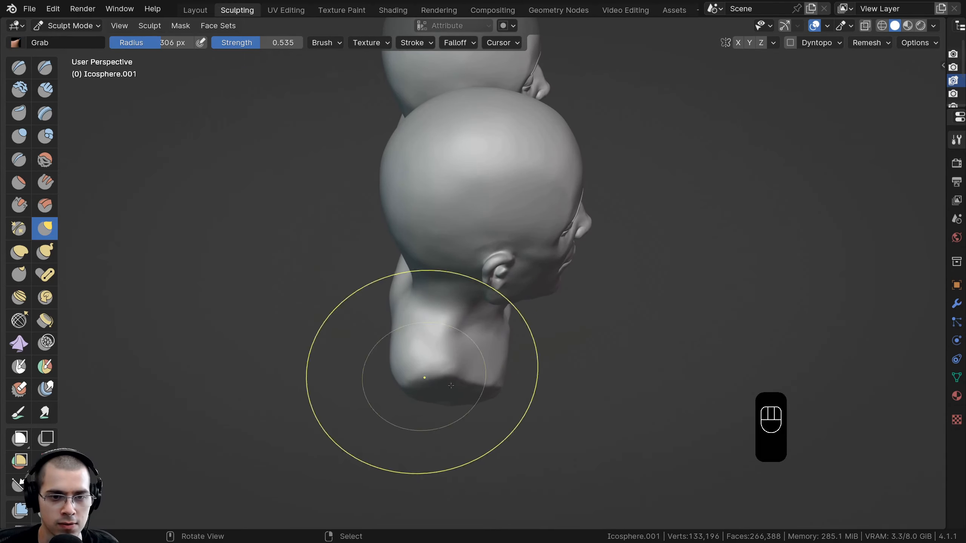
middle_drag(450, 386, 513, 203)
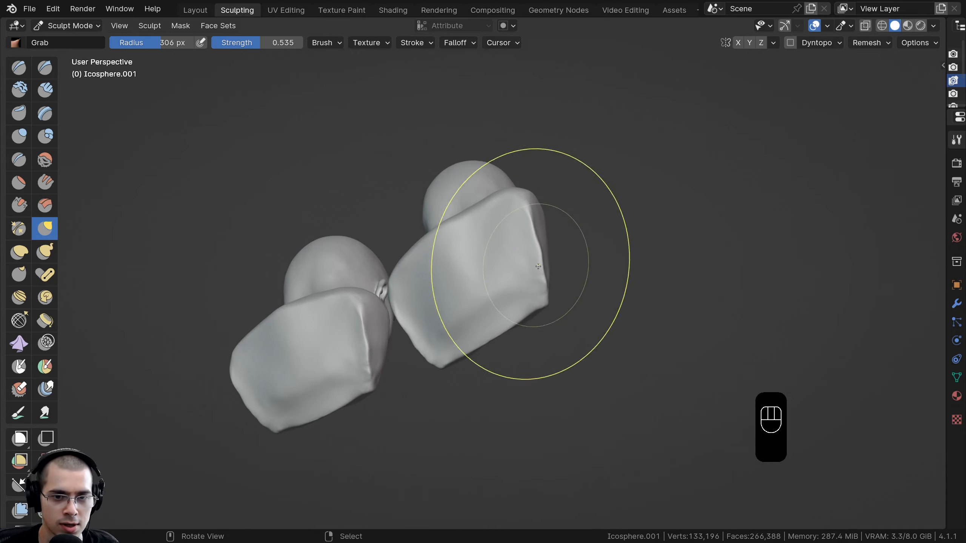
middle_drag(527, 260, 412, 267)
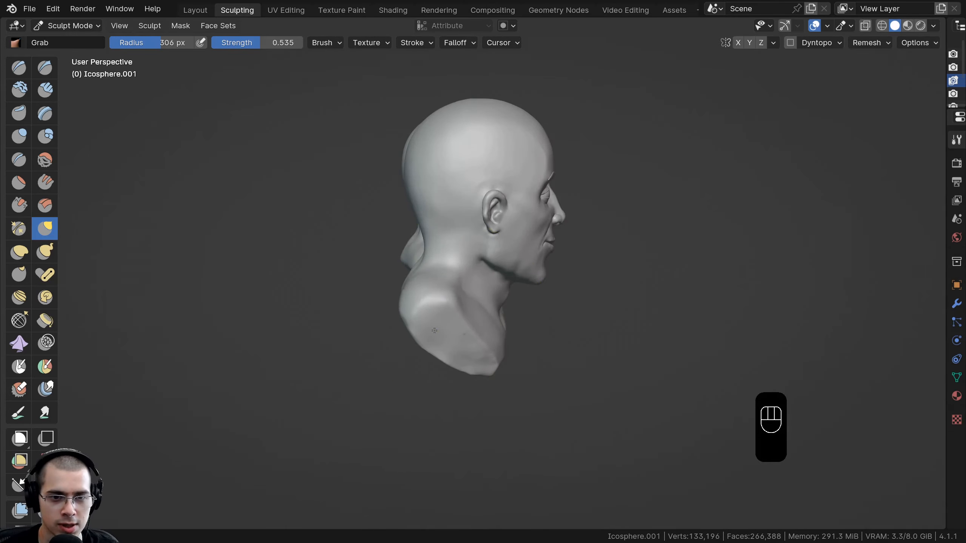
middle_drag(434, 330, 395, 245)
scroll(438, 213, up, 6)
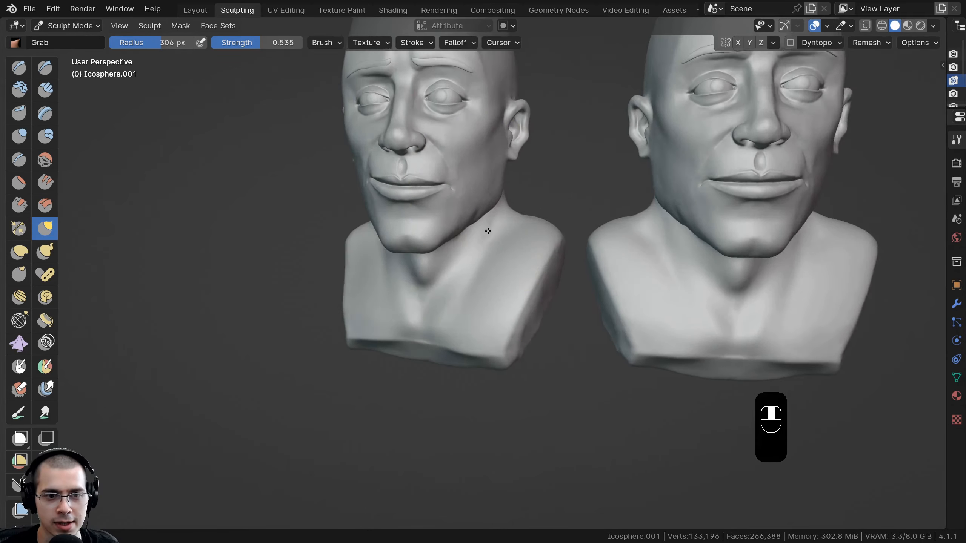
middle_drag(459, 198, 624, 223)
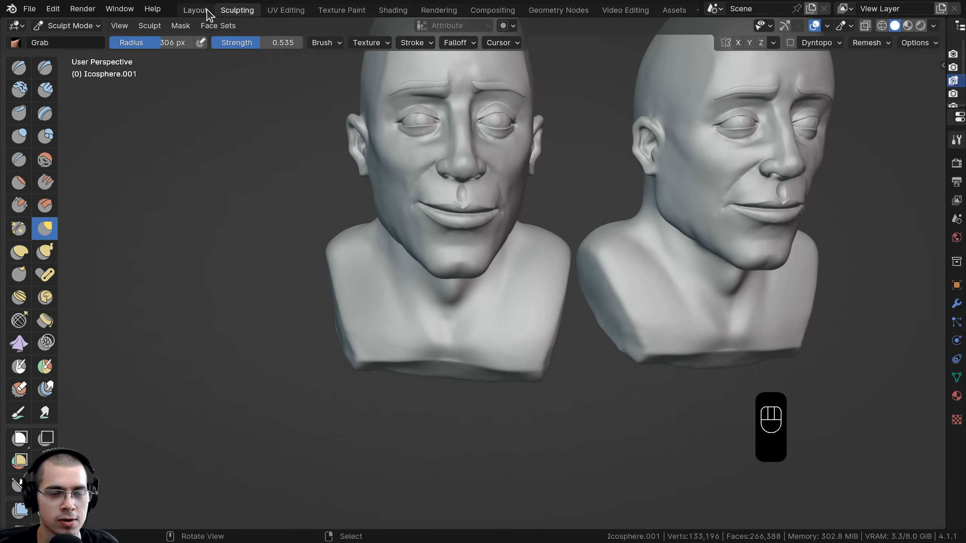
- Return to the Layout workspace in Object Mode and select the duplicated head's eyeballs
click(195, 10)
mouse_move(314, 205)
middle_down()
mouse_move(363, 208)
mouse_move(378, 228)
mouse_move(324, 273)
middle_up()
scroll(316, 215, up, 3)
click(315, 215)
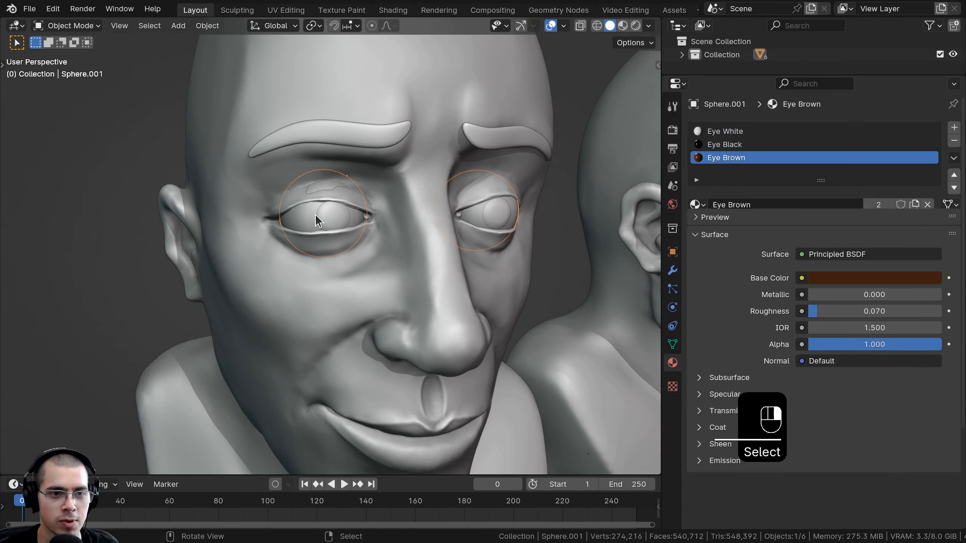
- Apply the Mirror modifier on the duplicated head's eyeballs
scroll(352, 202, up, 1)
scroll(329, 212, up, 1)
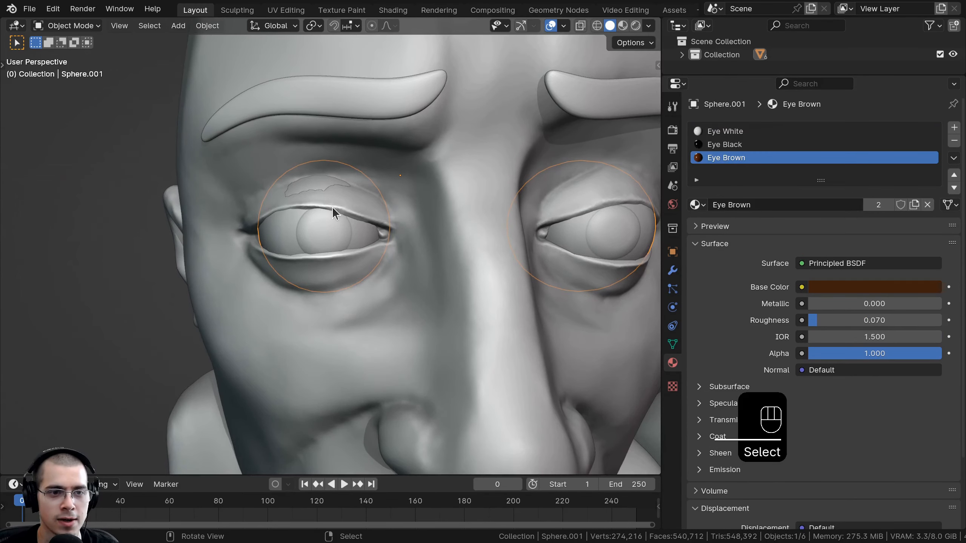
middle_drag(332, 207, 644, 245)
click(673, 272)
middle_drag(571, 247, 536, 228)
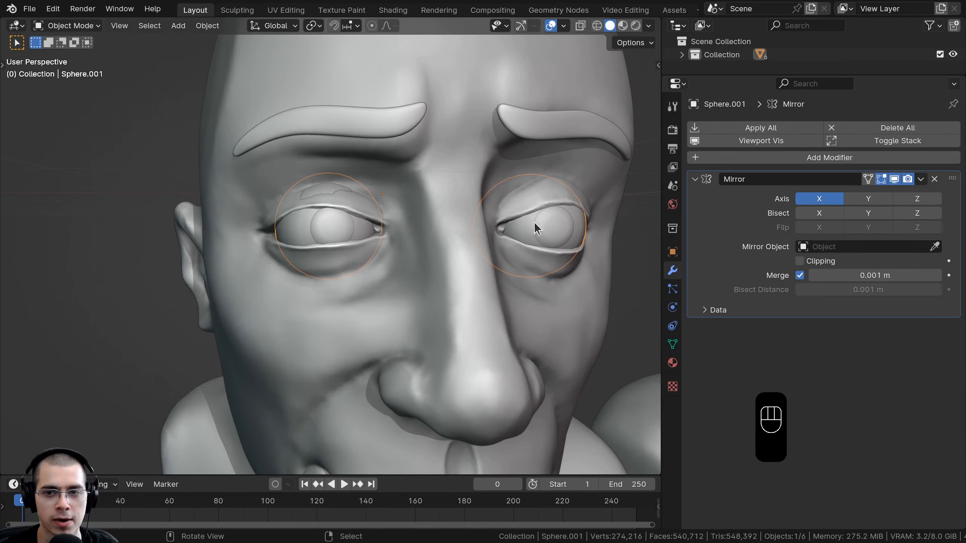
click(921, 180)
click(858, 195)
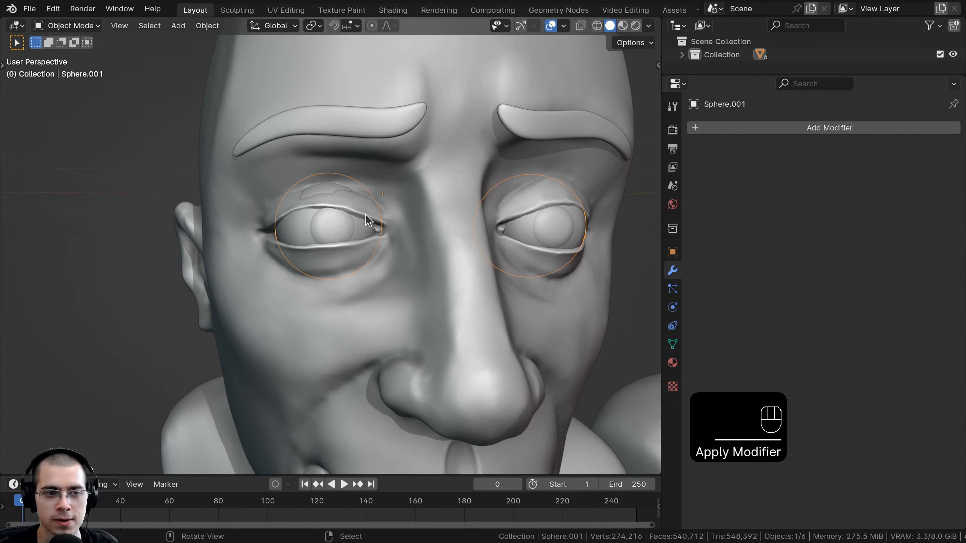
- In Edit Mode, select only the character's right eyeball and move it to sit inside its reshaped eyelids
middle_drag(366, 216, 376, 213)
key(Tab)
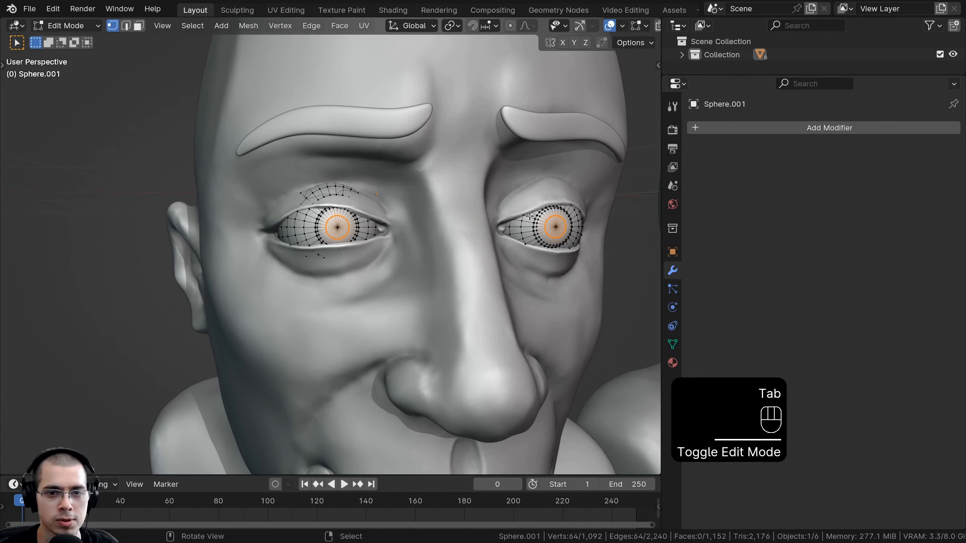
middle_drag(330, 217, 335, 241)
key(a)
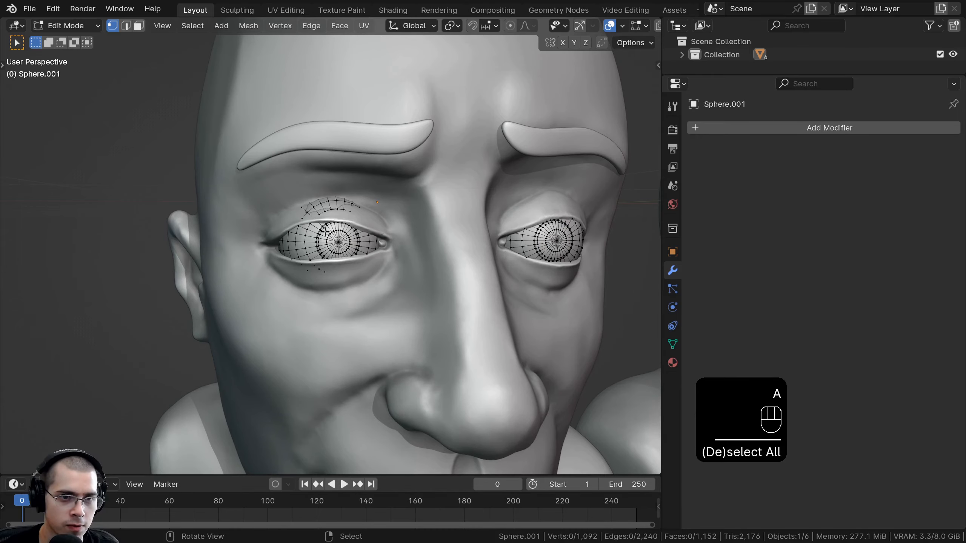
key(l)
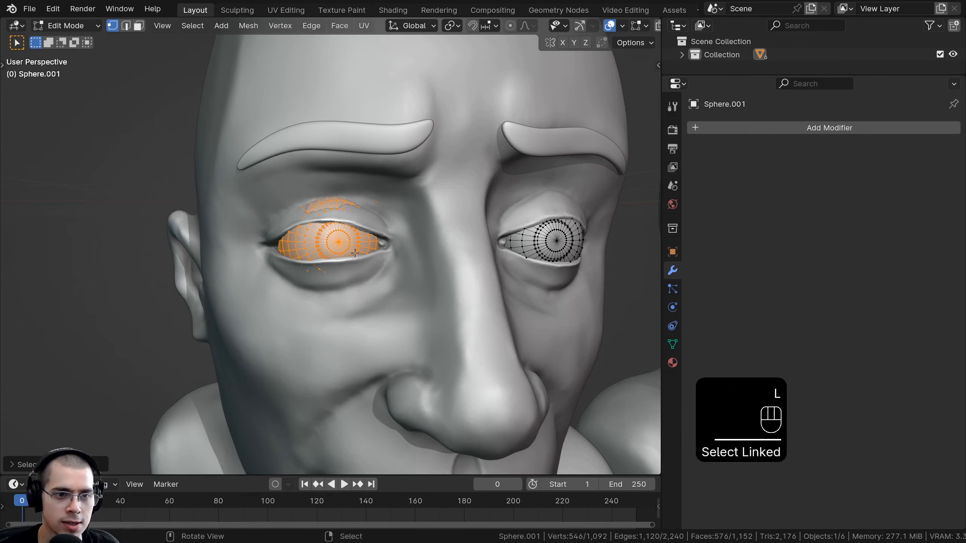
middle_drag(355, 253, 335, 247)
key(g)
click(465, 237)
key(g)
click(463, 238)
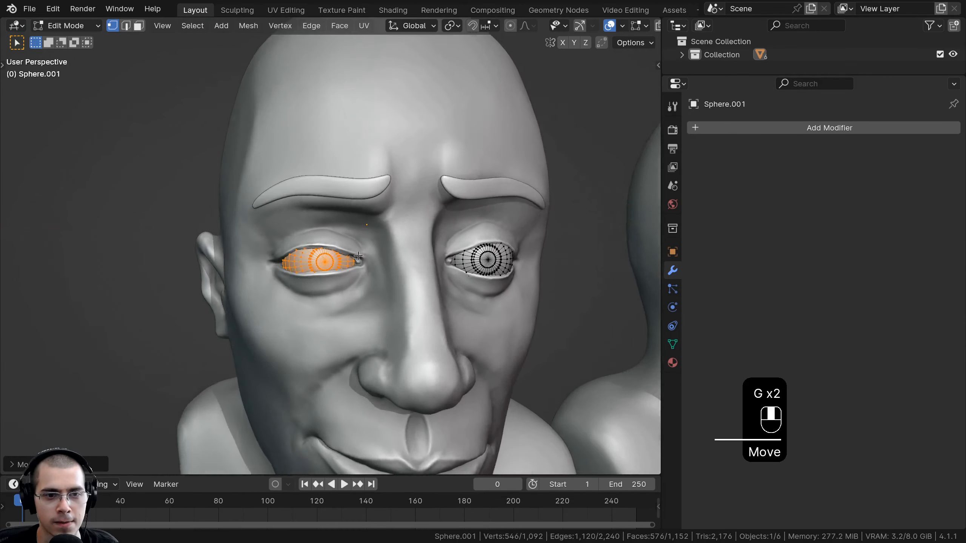
- Select the geometry of both eyeballs and set the transform pivot point to Individual Origins
scroll(369, 248, up, 3)
key(a)
key(a)
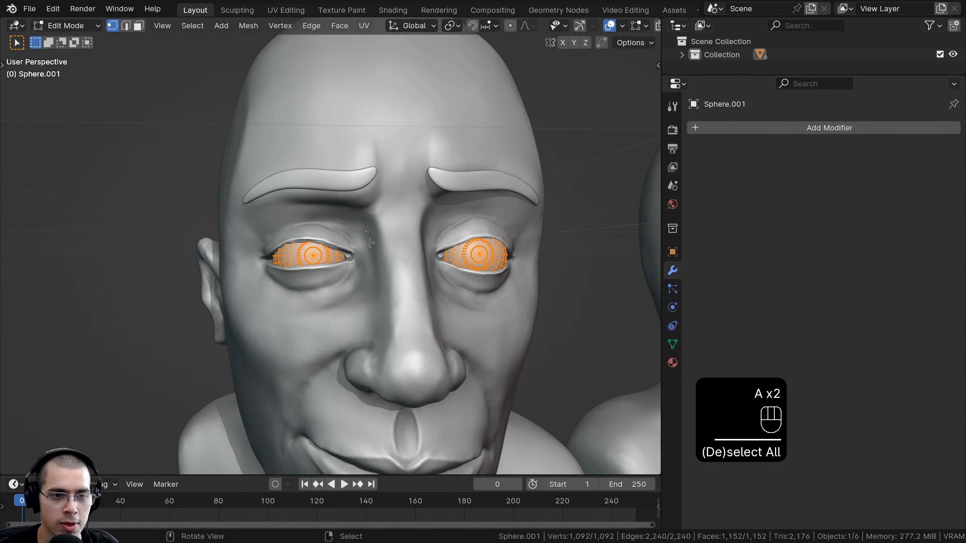
key(r)
key(r)
right_click(417, 221)
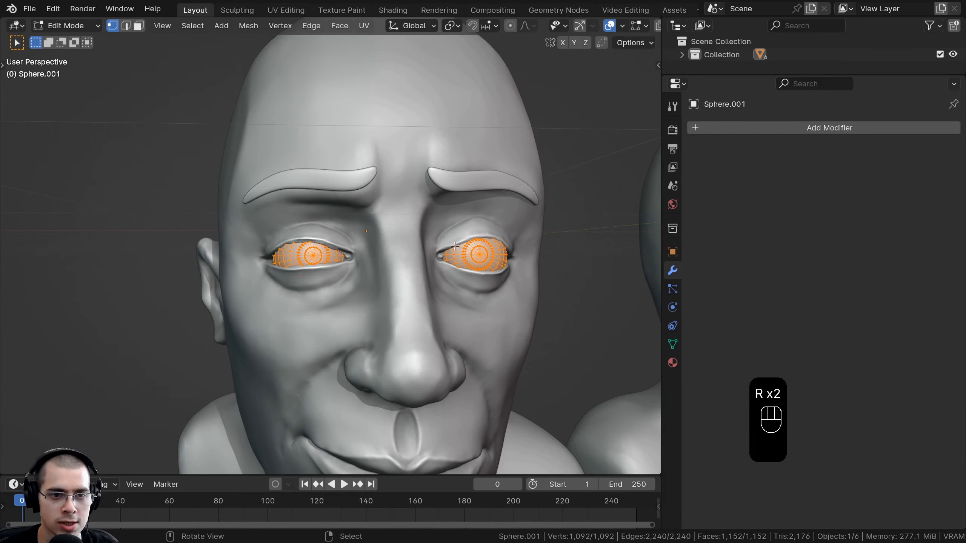
click(451, 26)
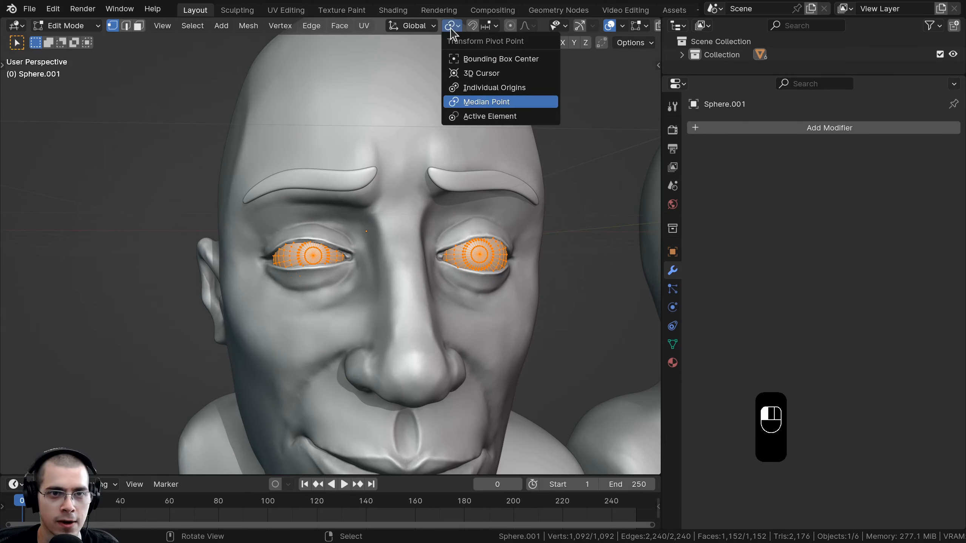
click(470, 88)
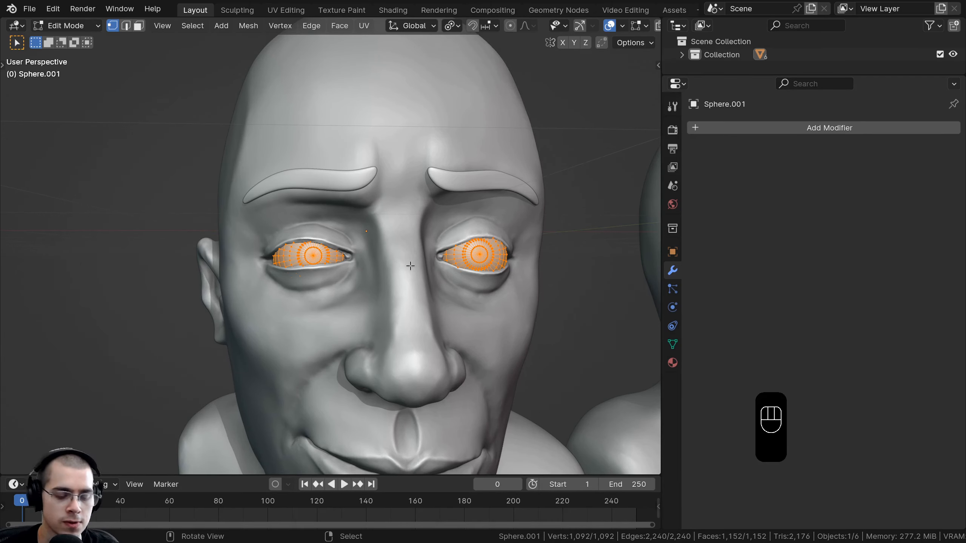
- Turn both eyeballs about their own centres with trackball rotation to direct the gaze toward the character's left
scroll(410, 266, up, 2)
key(r)
key(r)
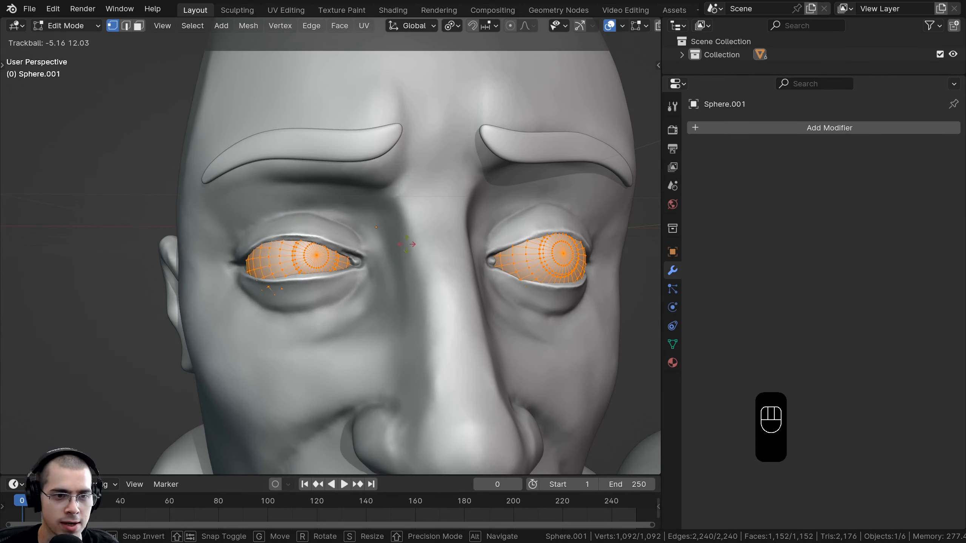
click(406, 244)
scroll(407, 244, down, 2)
key(r)
key(r)
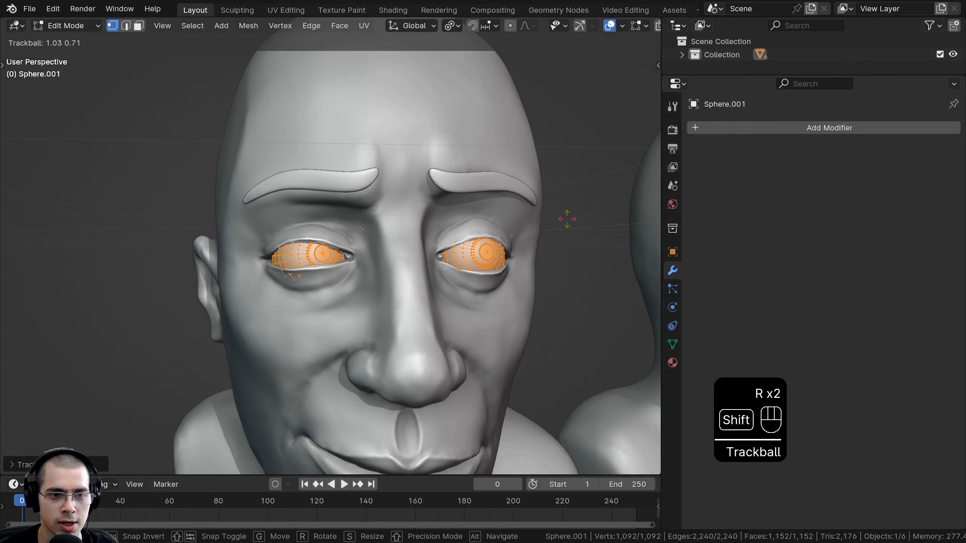
click(567, 220)
- Refine the gaze with another trackball rotation of both eyeballs, then return to Object Mode with nothing selected
key(Tab)
scroll(493, 290, down, 2)
key(a)
middle_drag(509, 280, 485, 273)
key(Tab)
key(r)
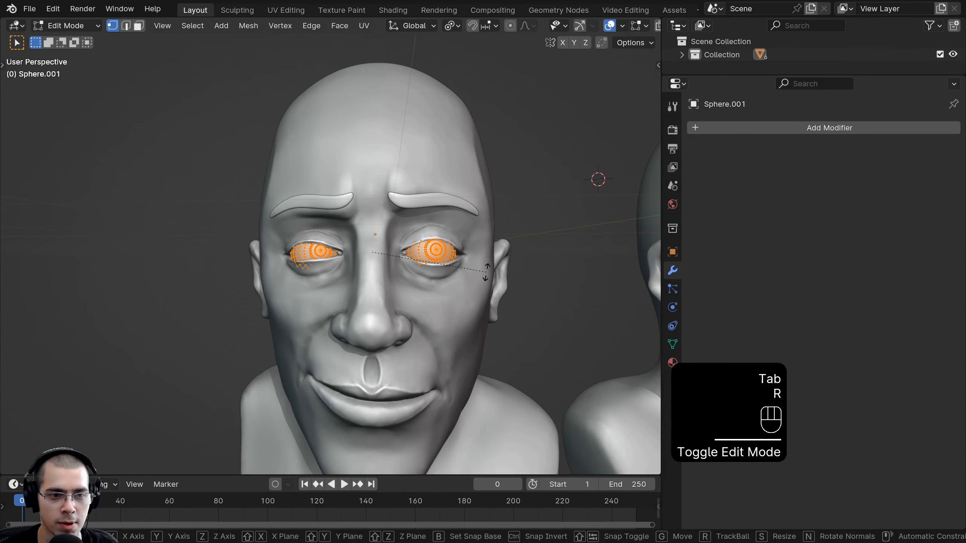
key(r)
click(411, 300)
key(Tab)
scroll(434, 307, down, 4)
key(a)
key(a)
scroll(376, 299, up, 5)
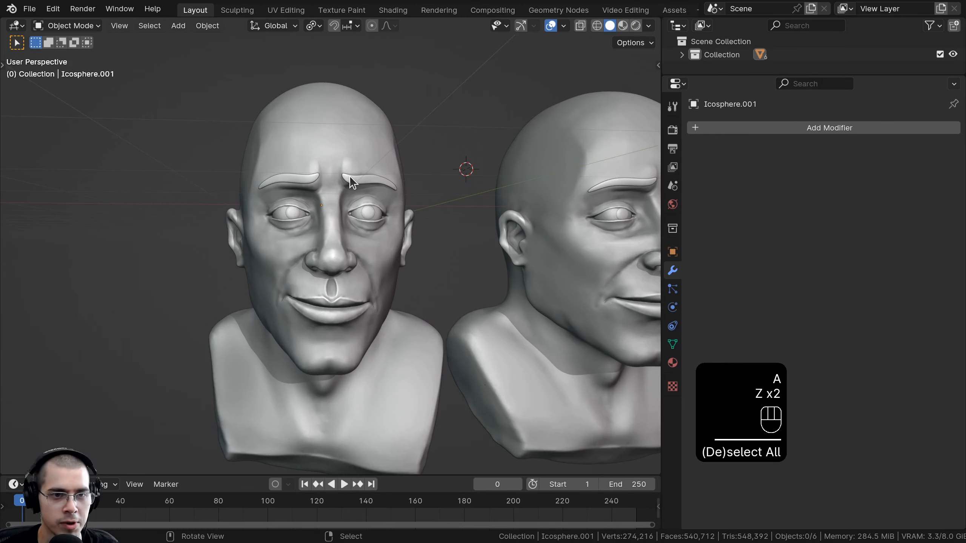
- Select the duplicated head's eyebrows and apply their Mirror modifier
click(349, 175)
scroll(323, 243, up, 5)
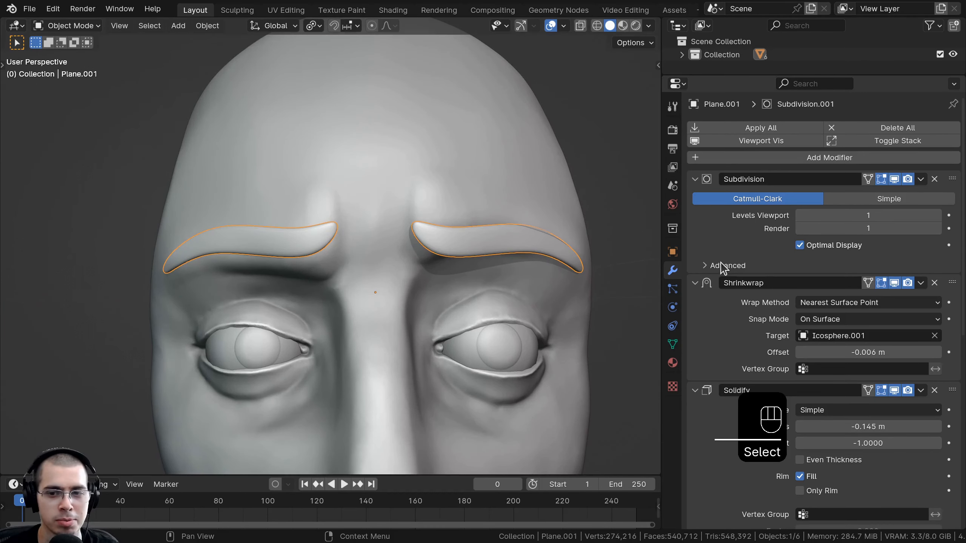
scroll(763, 239, down, 10)
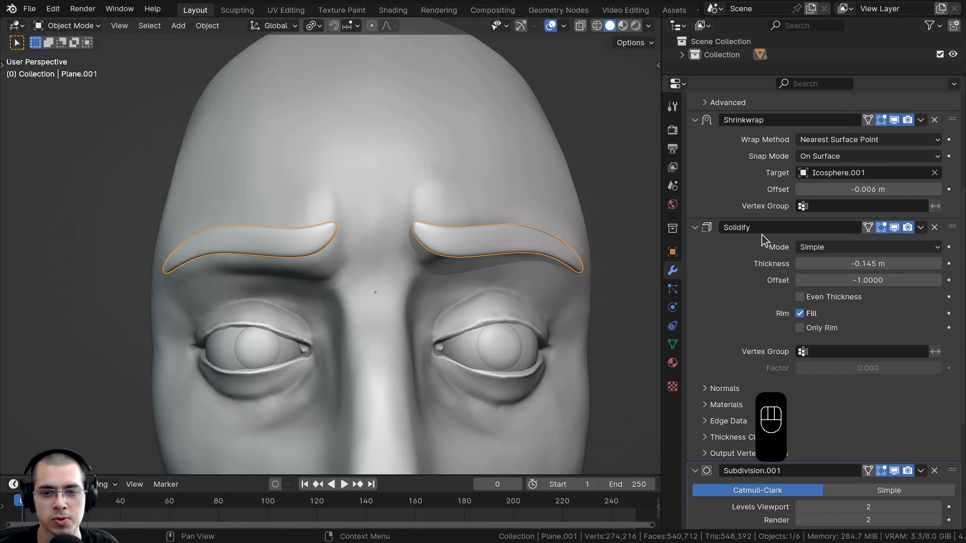
click(735, 450)
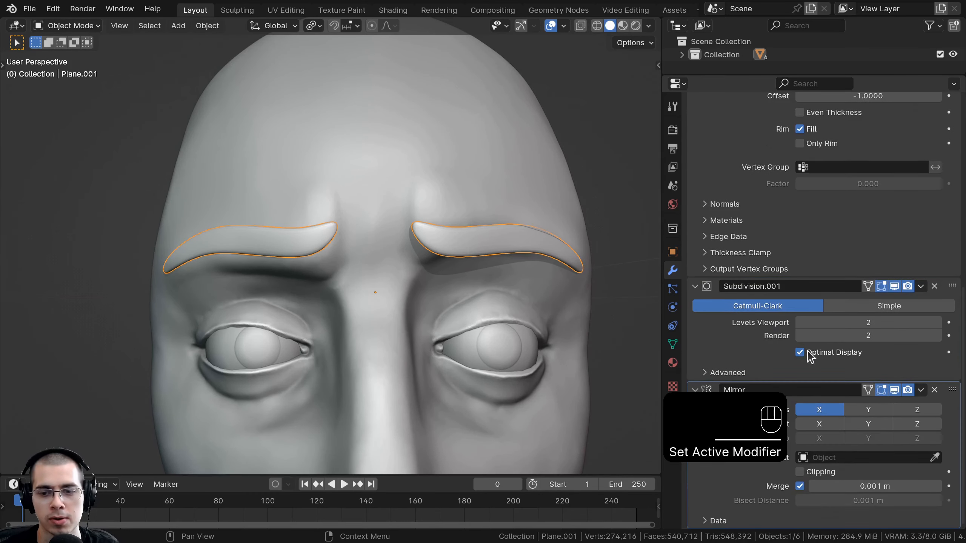
click(920, 391)
click(858, 405)
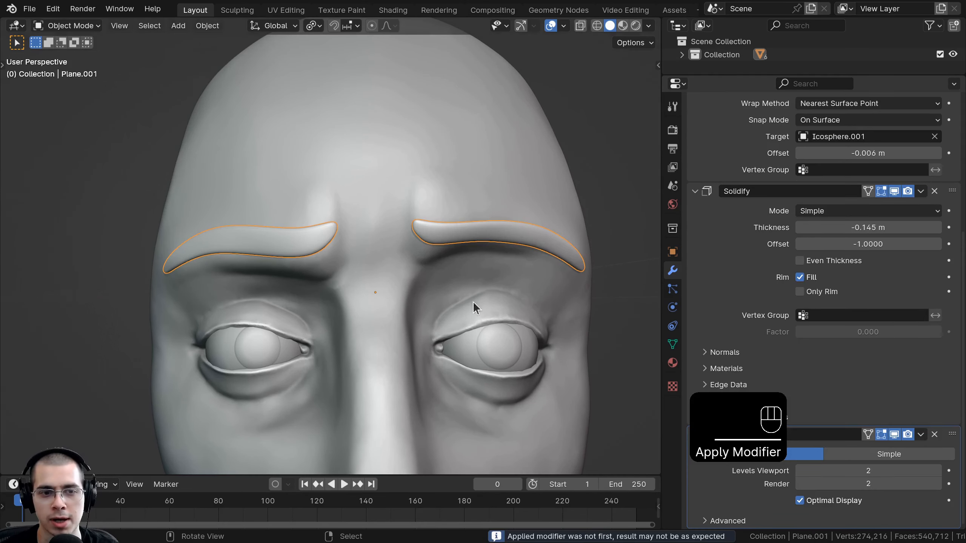
- In Edit Mode, rotate the whole eyebrow above the character's left eye and move it up the forehead
key(Tab)
scroll(337, 178, down, 2)
key(a)
drag(336, 178, 574, 317)
scroll(577, 282, up, 1)
middle_drag(593, 249, 536, 241)
key(r)
click(536, 229)
key(g)
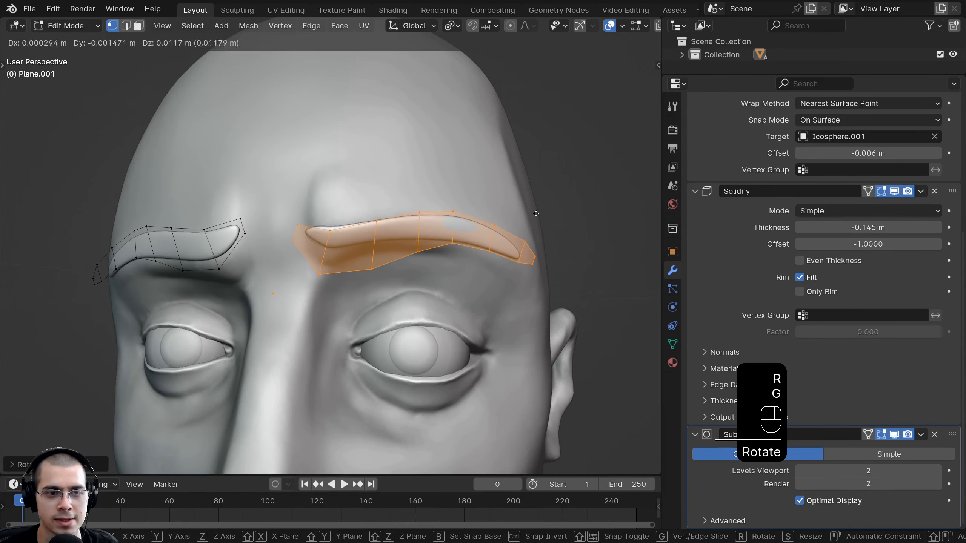
click(537, 216)
key(s)
key(z)
click(394, 143)
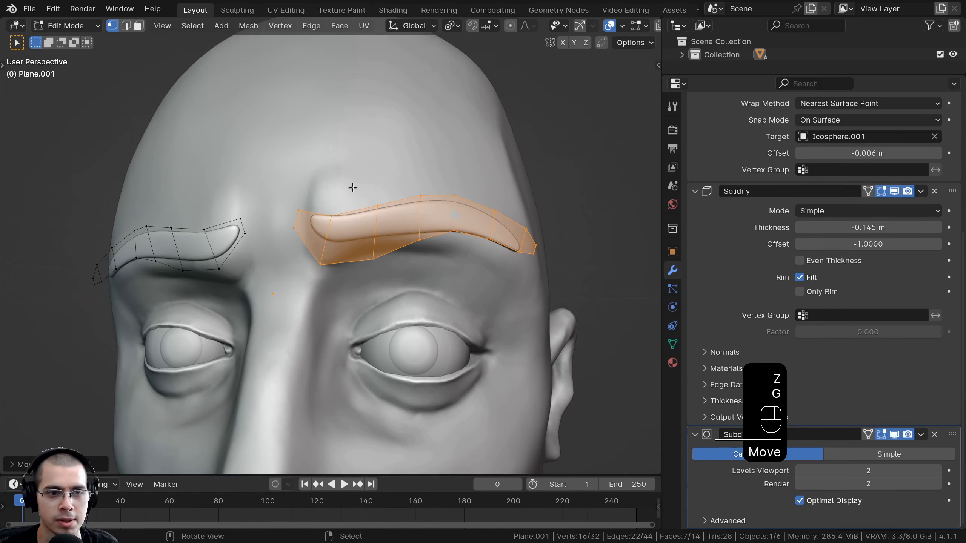
- Rotate the inner upper-edge vertices of the character's left eyebrow and raise them slightly
key(a)
key(r)
click(395, 211)
key(g)
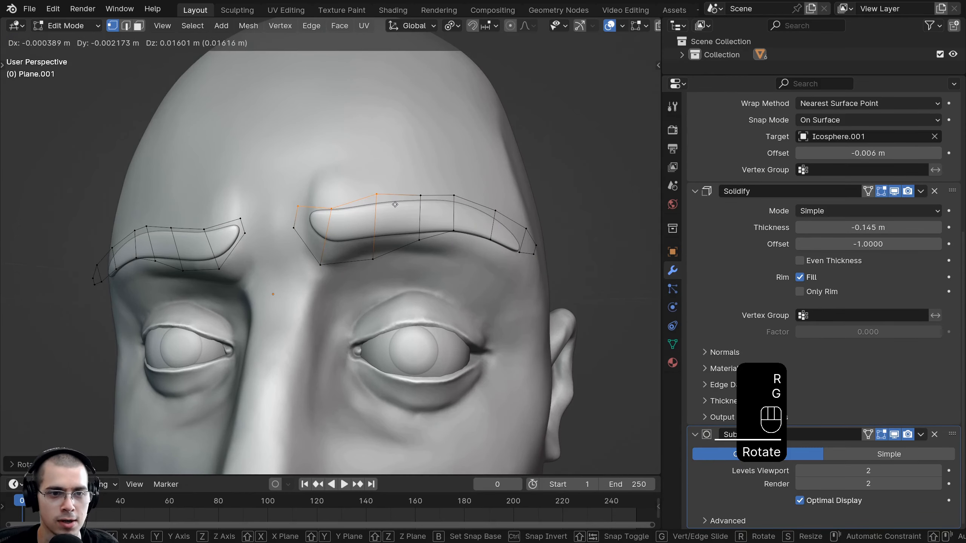
click(394, 205)
scroll(395, 205, down, 4)
middle_drag(395, 205, 468, 217)
- Select the whole eyebrow above the character's right eye, then rotate and move it to fit the brow
key(a)
scroll(468, 217, up, 3)
key(a)
key(a)
key(b)
drag(348, 174, 167, 267)
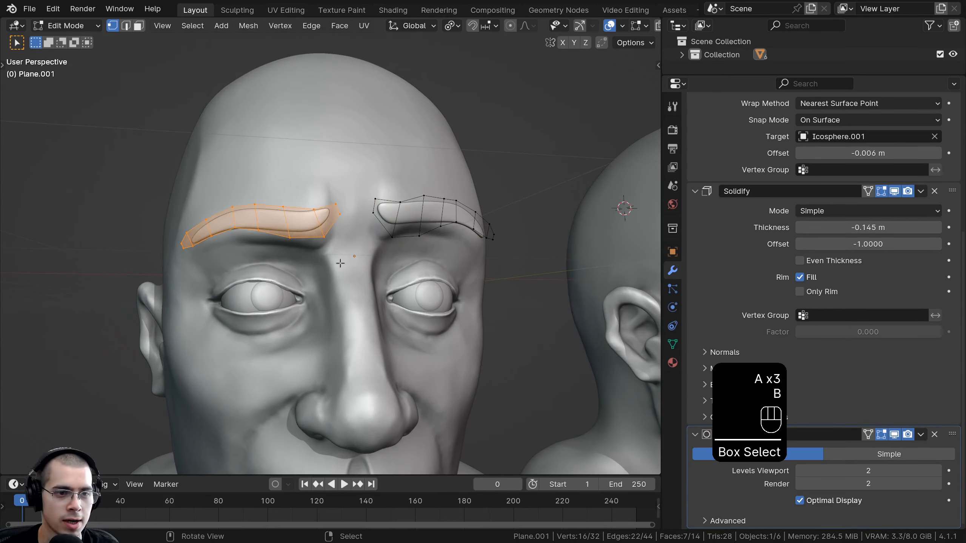
key(r)
click(341, 266)
key(g)
click(339, 268)
key(r)
click(340, 274)
- Return to Object Mode and switch to Material Preview shading to compare the two busts
key(Tab)
mouse_move(342, 291)
middle_down()
mouse_move(405, 317)
mouse_move(365, 281)
mouse_move(348, 146)
middle_up()
key(a)
key(z)
click(348, 243)
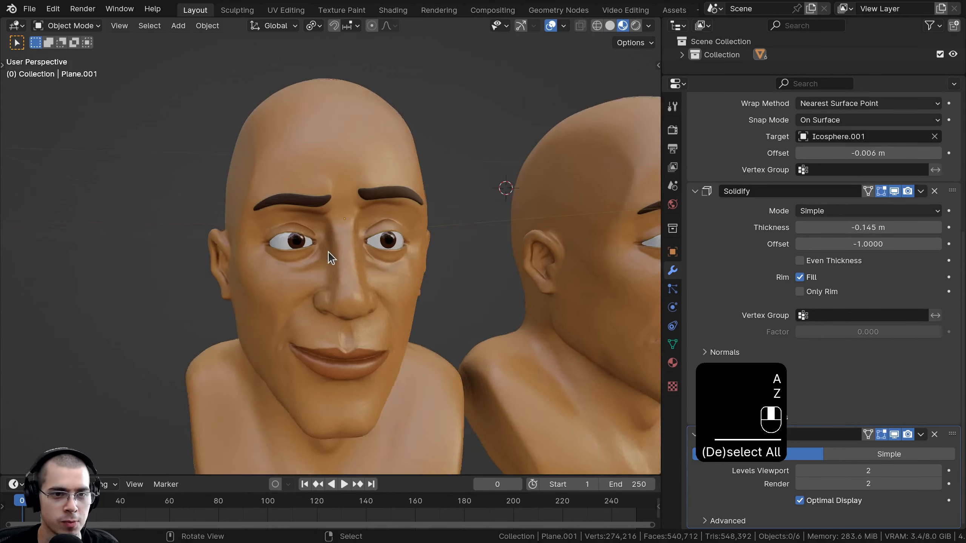
scroll(298, 237, down, 3)
mouse_move(297, 237)
middle_down()
mouse_move(317, 236)
mouse_move(313, 245)
mouse_move(289, 236)
middle_up()
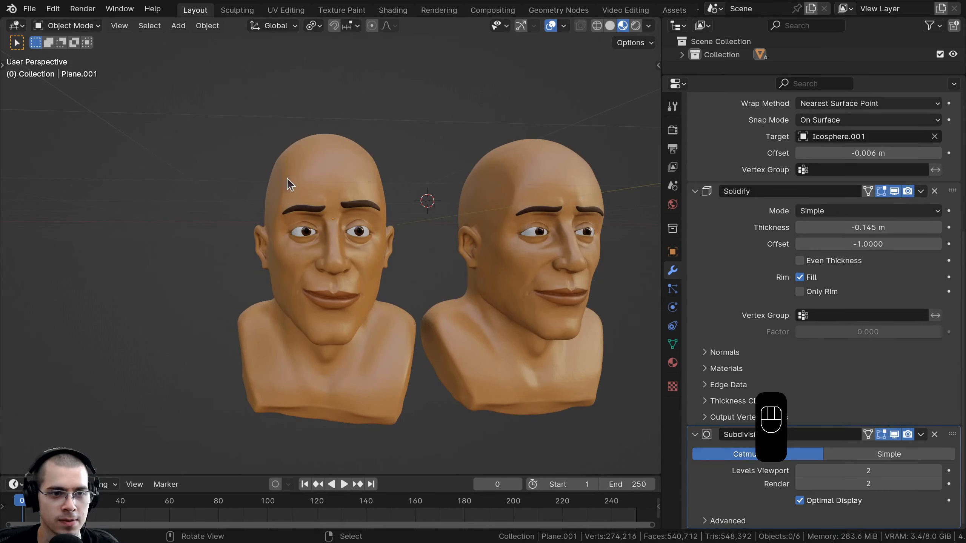
key(a)
shift+middle_drag(290, 298, 260, 333)
shift+middle_drag(307, 256, 326, 215)
scroll(326, 237, up, 2)
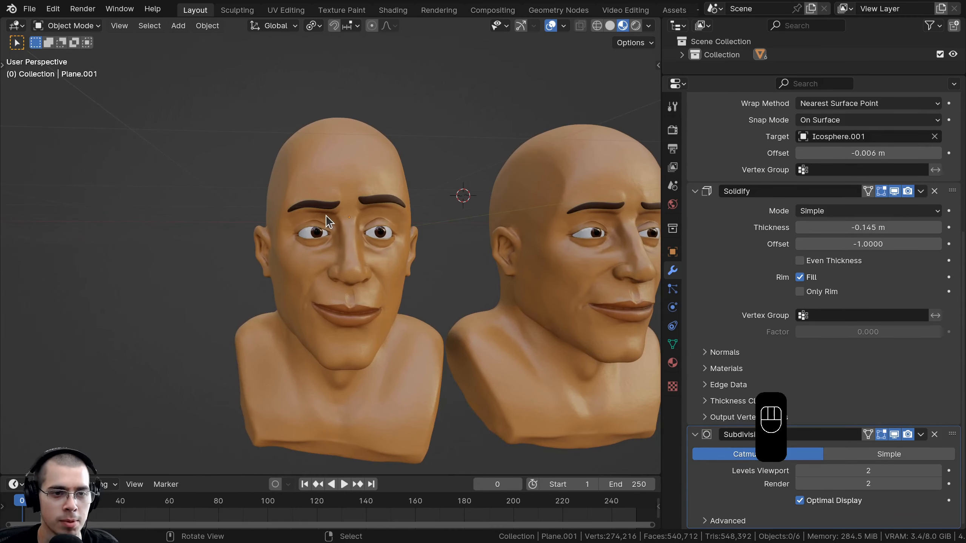
- With the pivot at Median Point, rotate the asymmetrical bust about the Z axis and reposition it with its eyes and eyebrows
click(313, 26)
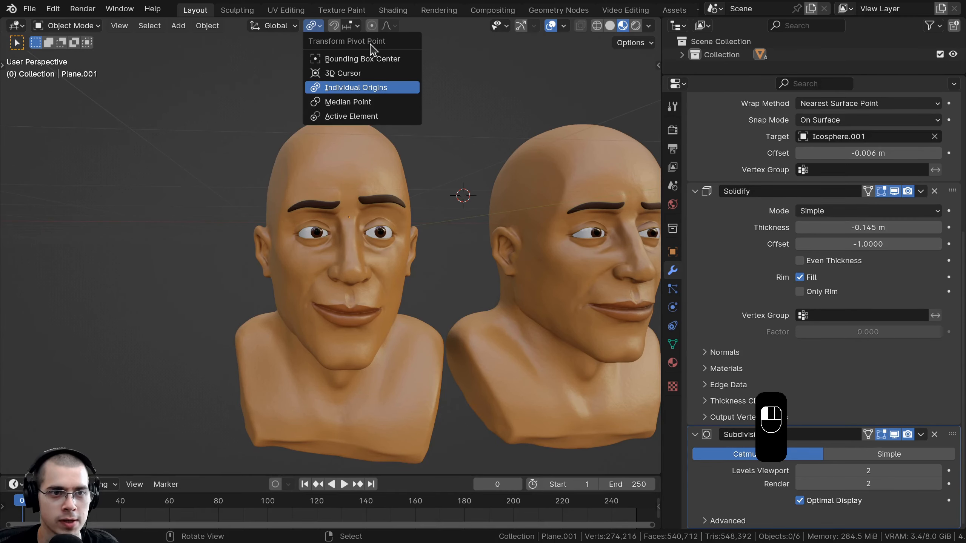
click(329, 102)
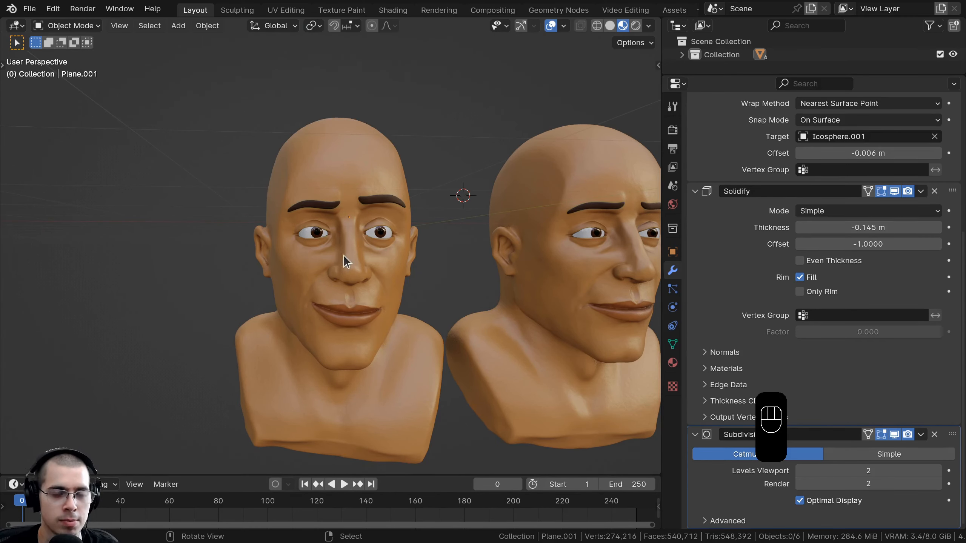
middle_drag(344, 257, 301, 151)
drag(265, 114, 386, 344)
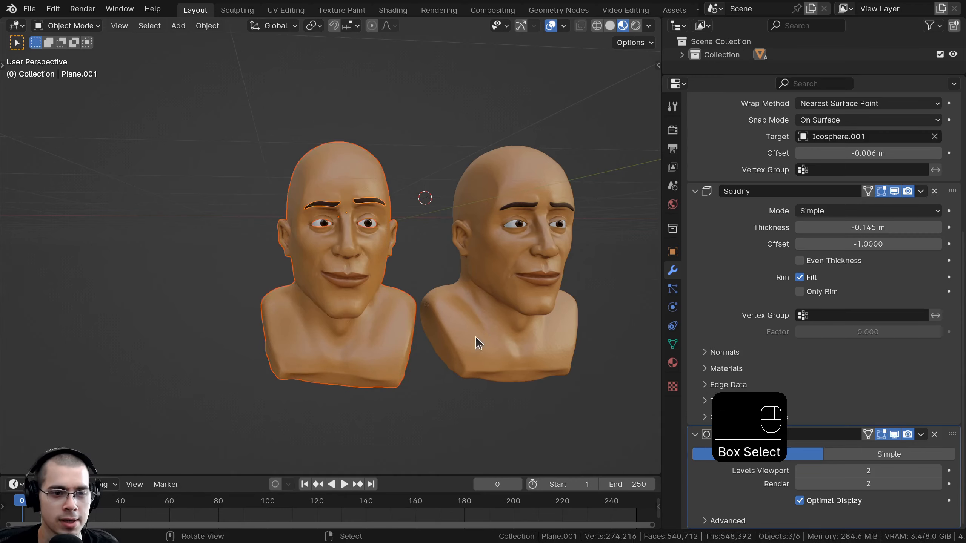
middle_drag(477, 340, 470, 397)
key(r)
key(z)
click(489, 326)
scroll(476, 326, down, 1)
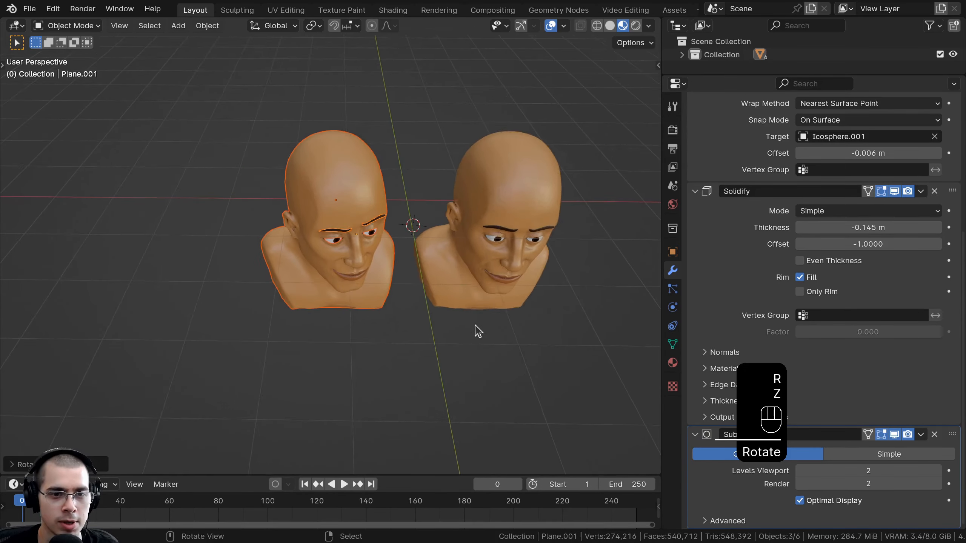
key(g)
click(491, 325)
middle_drag(491, 324, 424, 216)
key(alt+a)
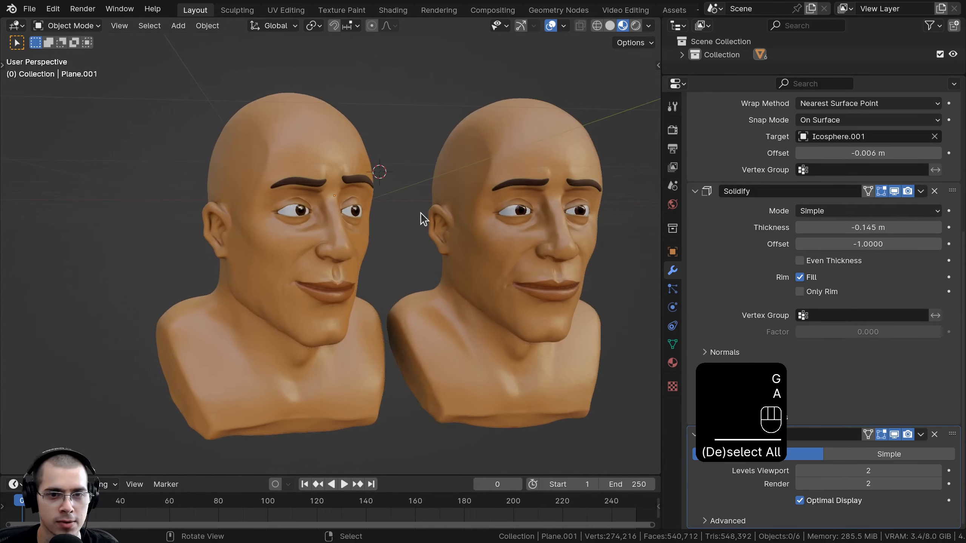
- Select the original bust with its eyes and eyebrows, rotate it about the Z axis and move it beside the copy
key(b)
shift+middle_drag(425, 144, 412, 116)
key(b)
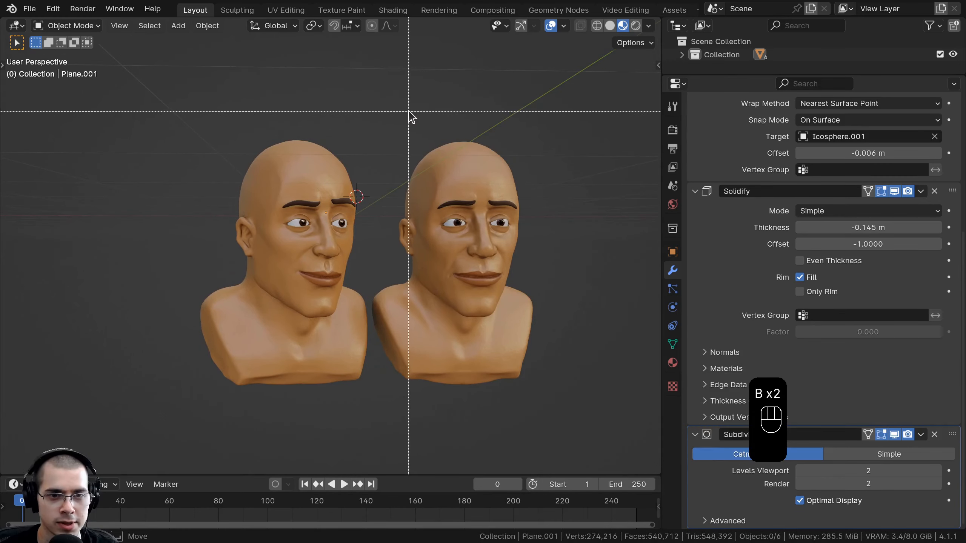
drag(409, 109, 553, 418)
key(r)
key(z)
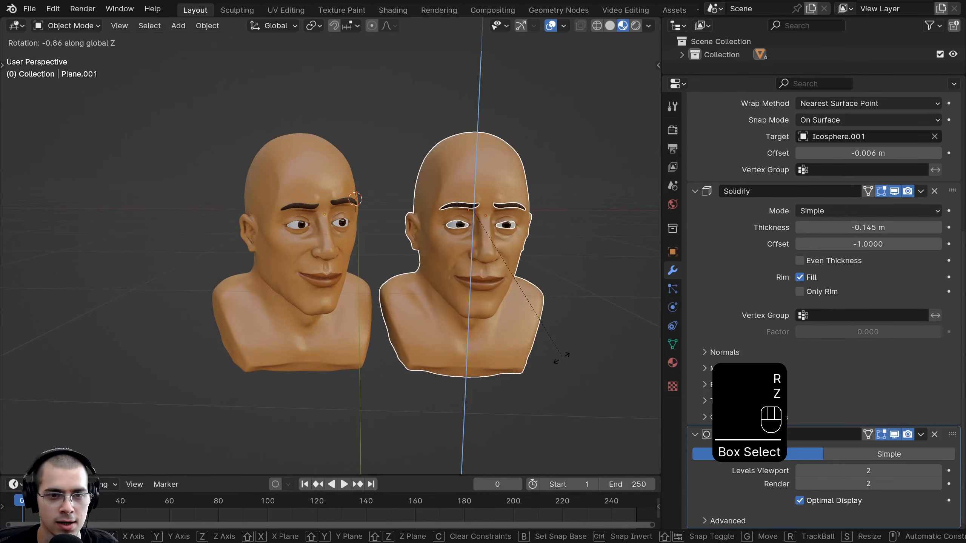
click(530, 306)
key(g)
middle_drag(530, 305, 176, 144)
click(422, 323)
key(r)
key(z)
click(624, 292)
key(g)
click(505, 304)
- Deselect everything and add a camera to the scene
key(a)
key(a)
scroll(512, 318, up, 2)
key(shift+a)
mouse_move(110, 326)
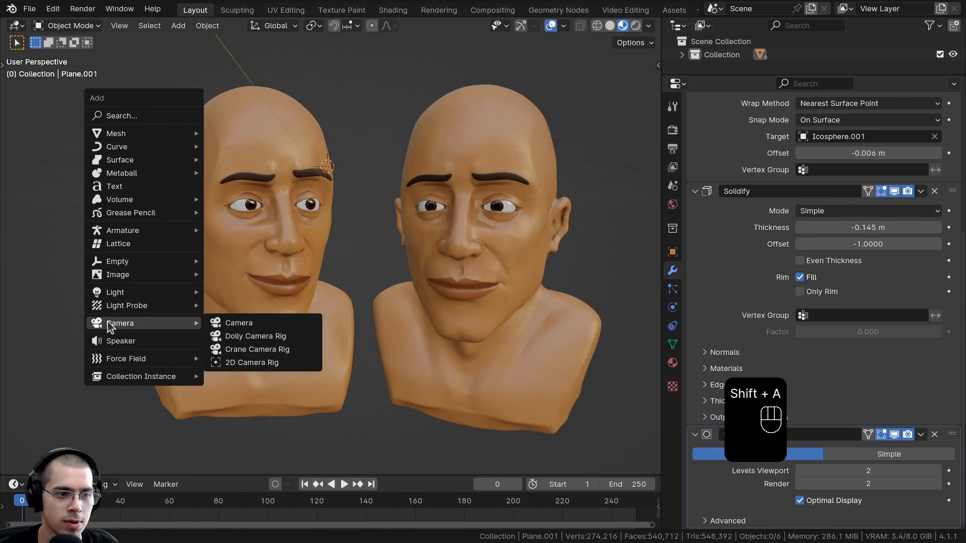
click(239, 323)
middle_drag(311, 316, 408, 330)
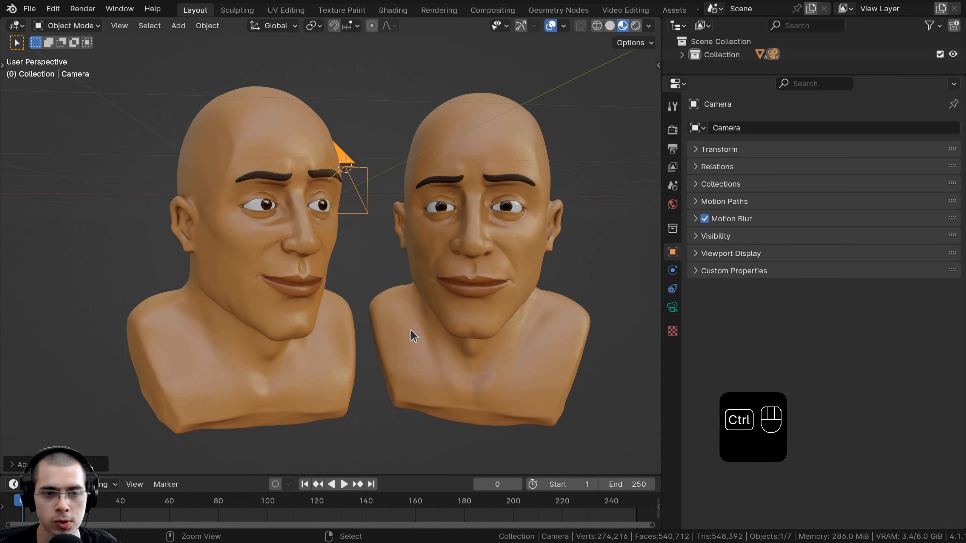
- Align the camera to the current view, pull it back along its local Z axis and reposition it to frame both busts
key(ctrl+alt+KP_0)
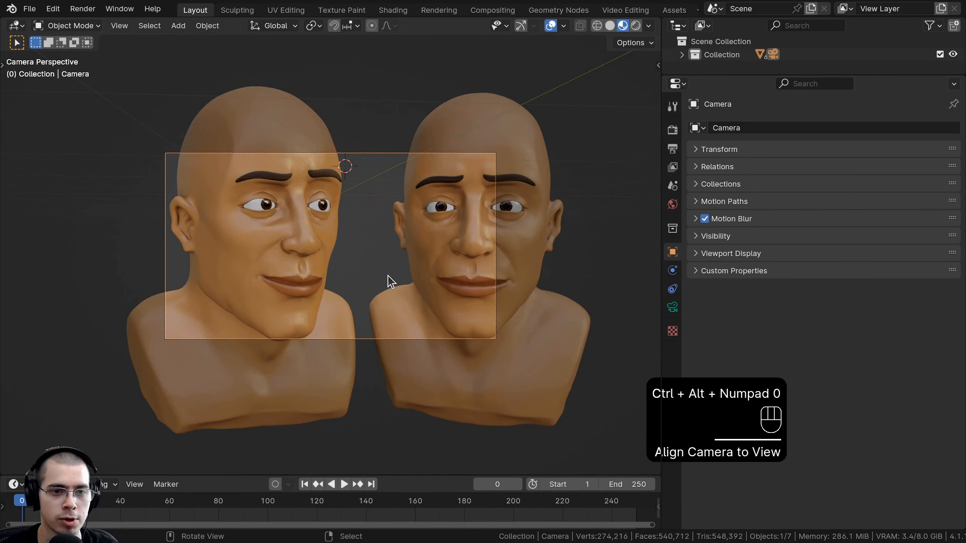
key(KP_0)
key(g)
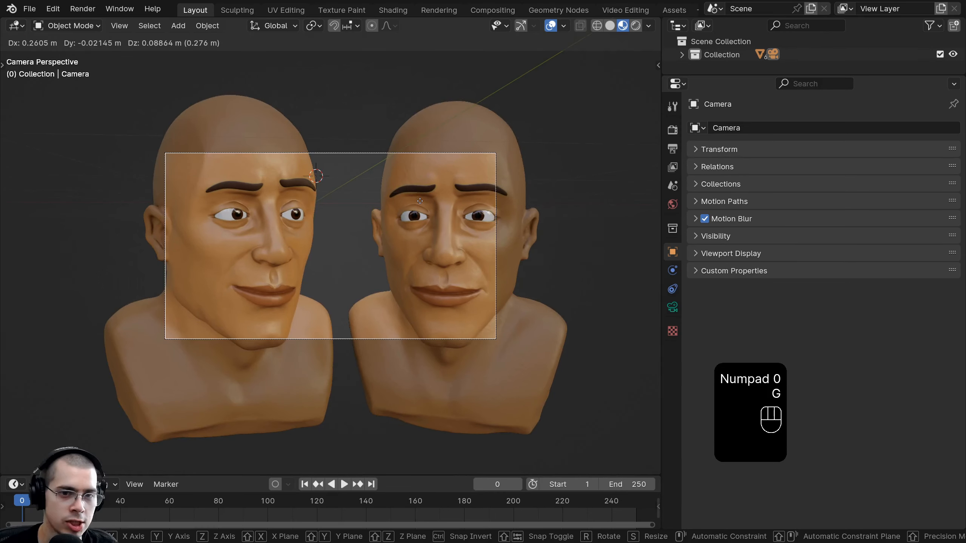
key(z)
key(z)
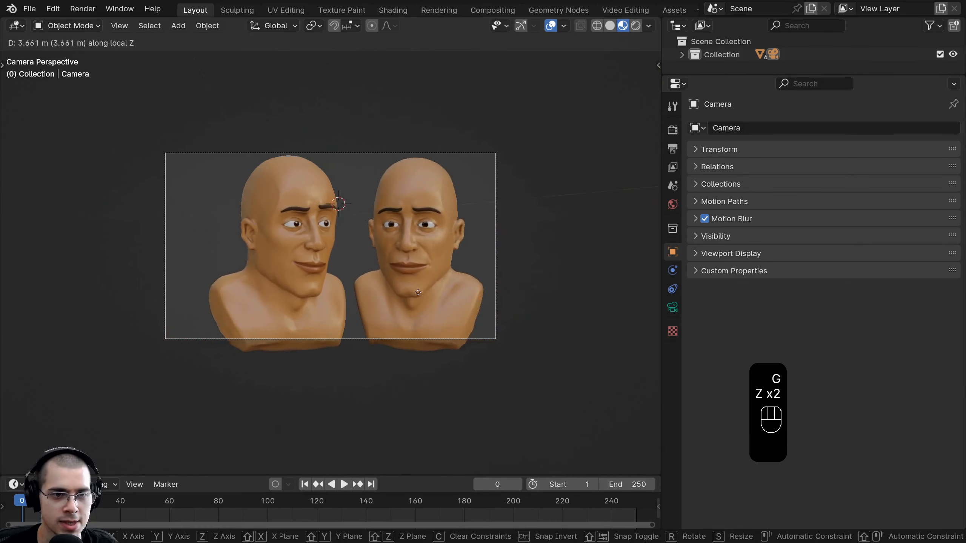
click(426, 295)
key(g)
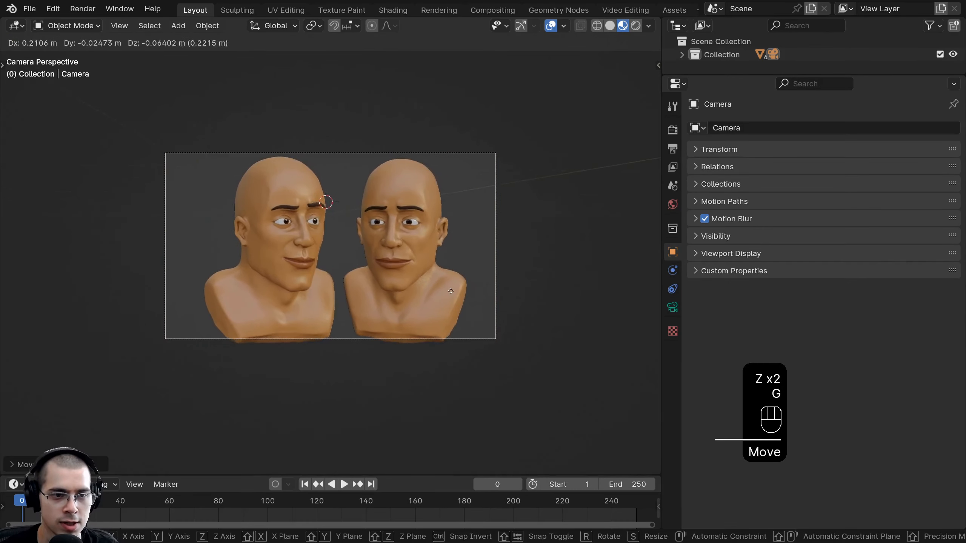
click(452, 295)
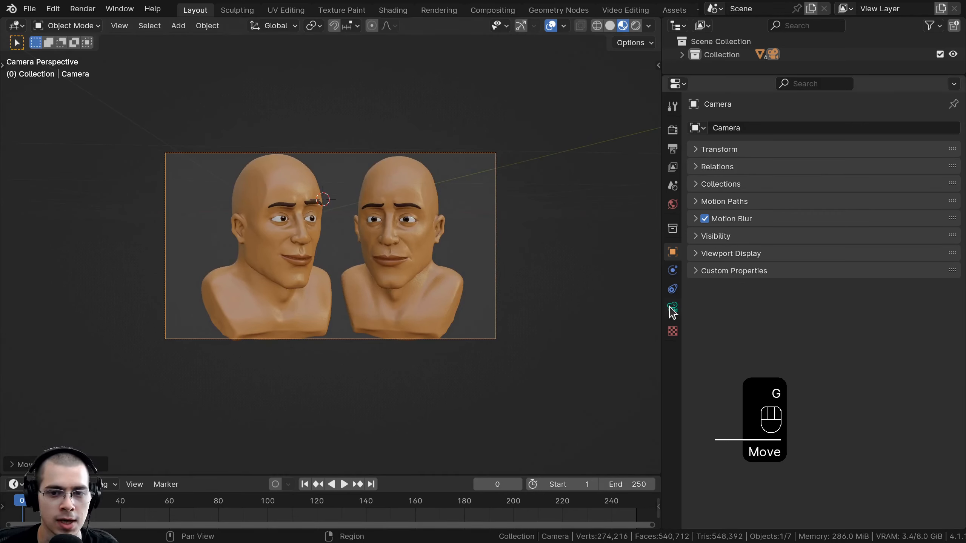
- Set the camera's focal length to 70 mm, then rotate it about the global Z axis and shift it sideways
click(672, 310)
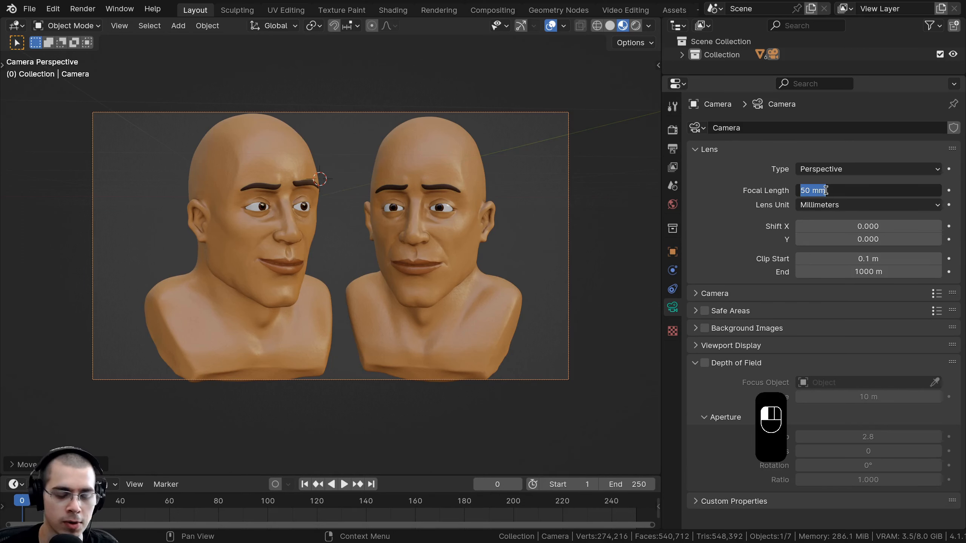
key(Return)
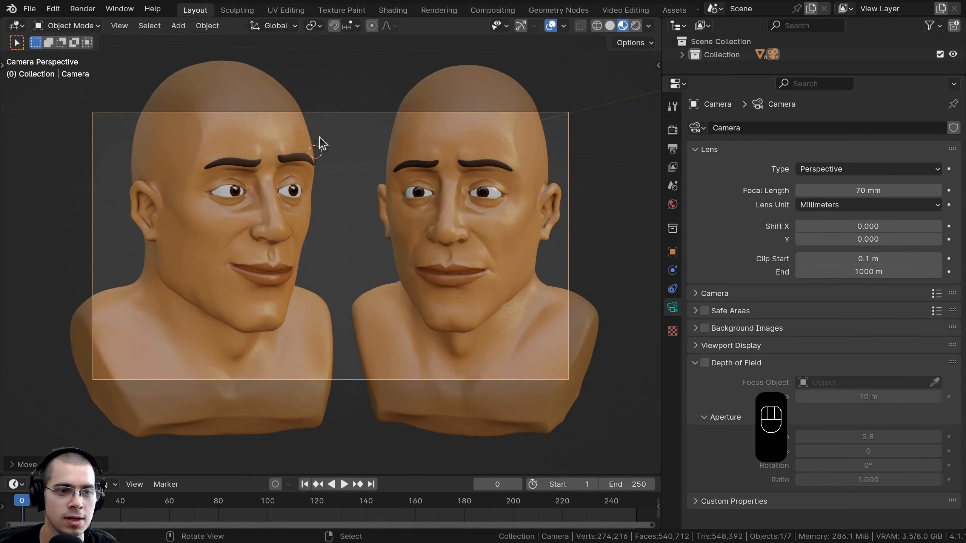
key(r)
key(z)
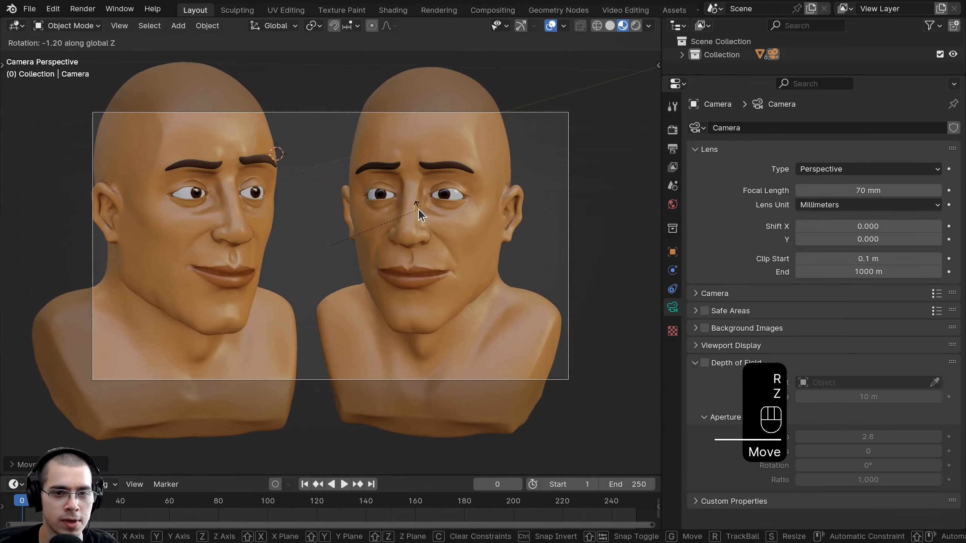
click(402, 209)
key(g)
click(358, 209)
- Move the camera back along its local Z axis and recentre it so both busts fit inside the frame
key(g)
key(z)
key(z)
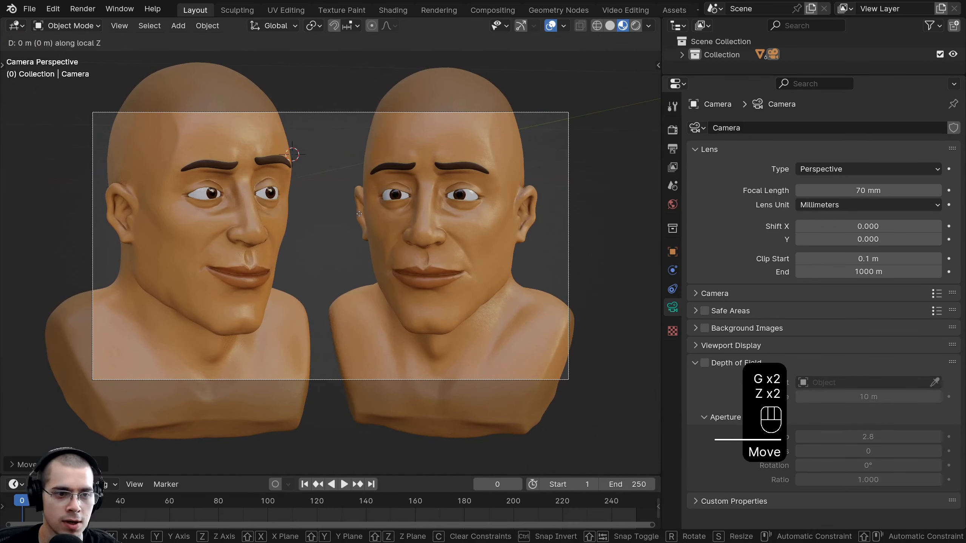
click(646, 249)
key(g)
click(634, 245)
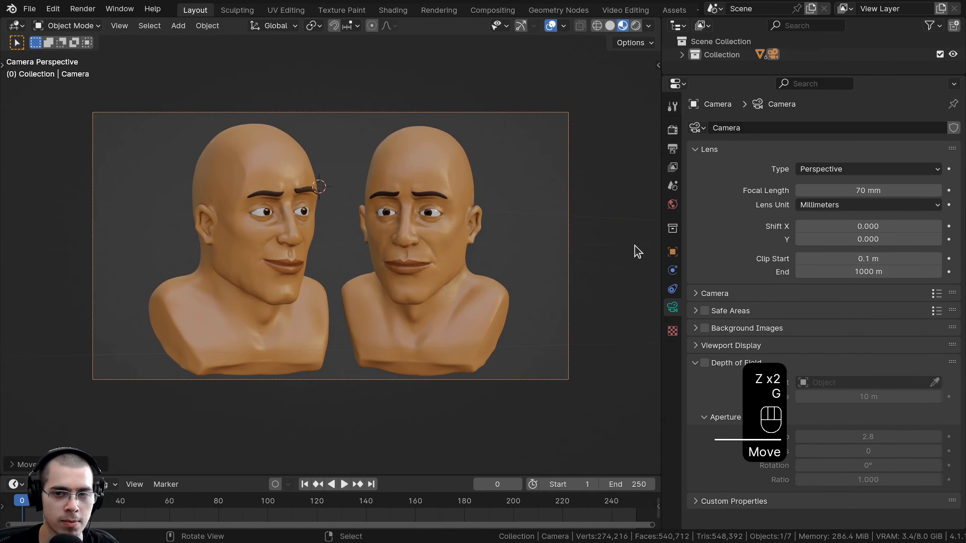
- Set the vertical output resolution to 1718 px and move the camera closer along its local Z axis
click(673, 149)
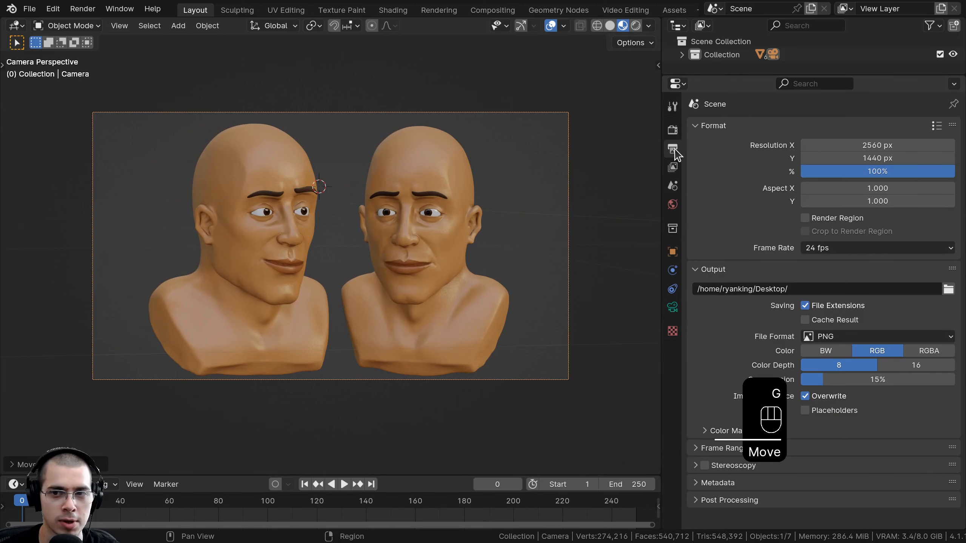
drag(874, 158, 931, 158)
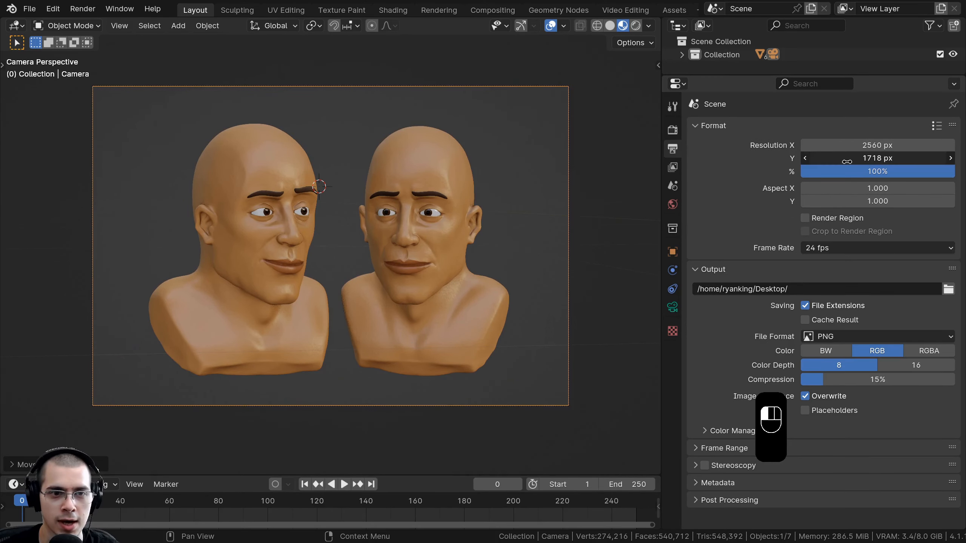
key(g)
key(z)
key(z)
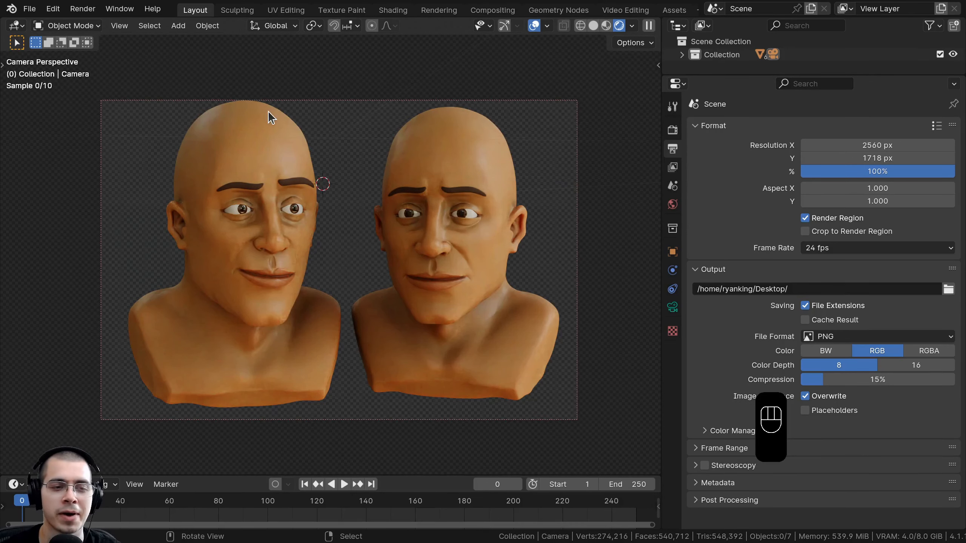
- Add an area light, move it beside the busts and rotate it about 89° to shine across them
key(shift+a)
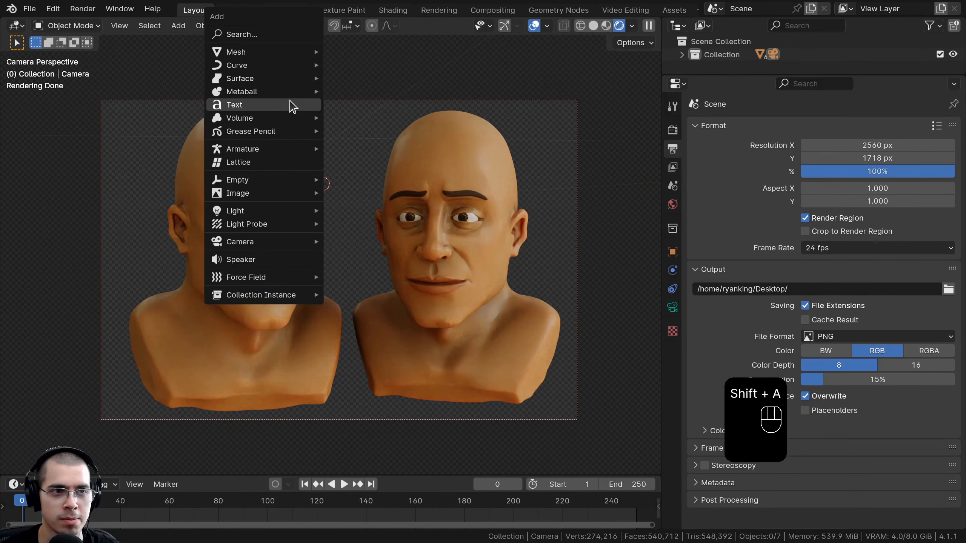
mouse_move(244, 215)
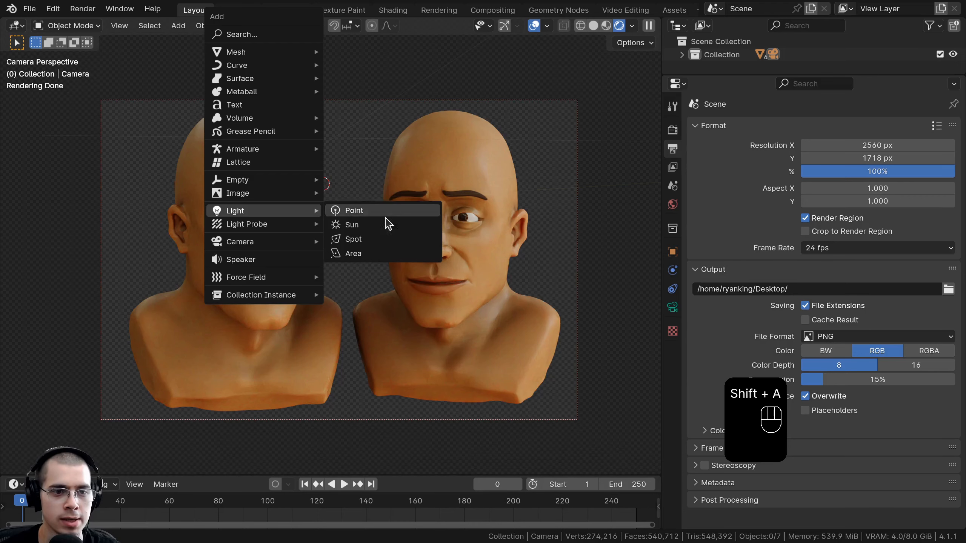
click(382, 253)
scroll(356, 262, down, 4)
key(g)
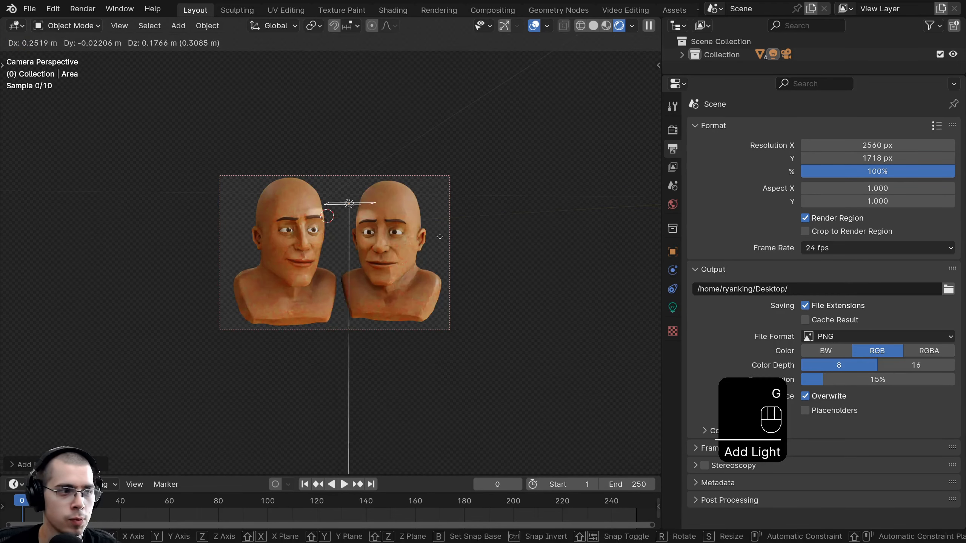
key(r)
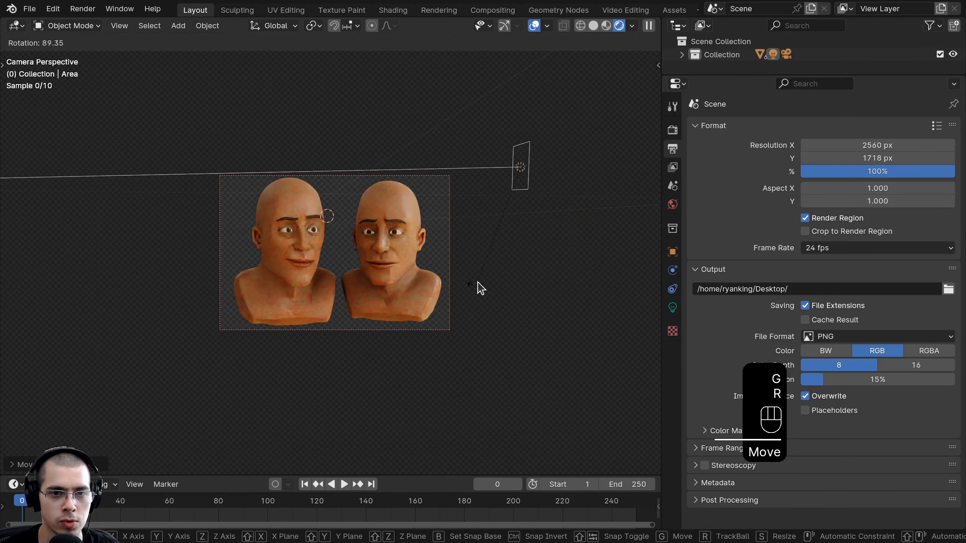
click(481, 288)
- Rotate the area light from an overhead view and reposition it so it points at the faces
middle_drag(502, 194, 504, 344)
key(r)
click(486, 346)
middle_drag(497, 278, 518, 265)
key(g)
click(478, 219)
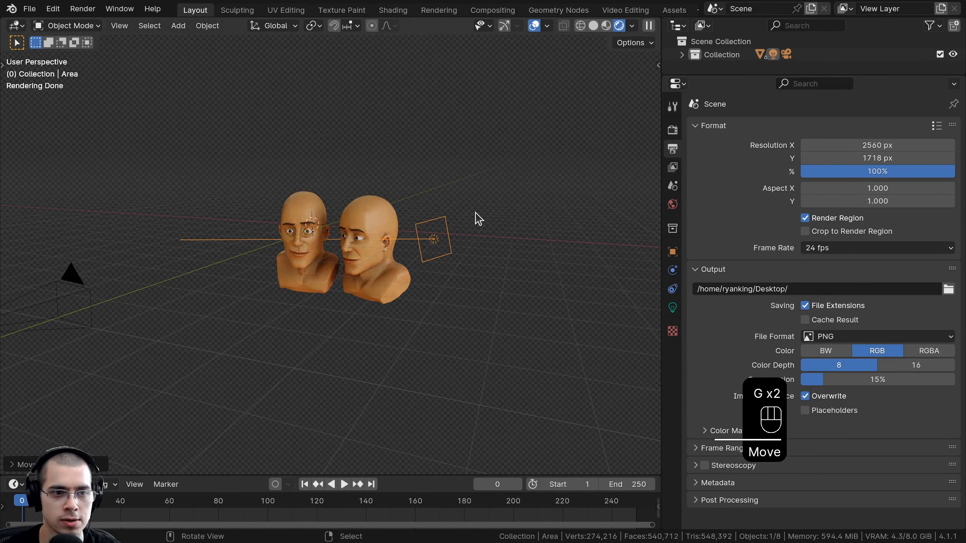
- Return to the camera view, enlarge the area light, and adjust its rotation and position beside the busts
key(KP_0)
key(s)
click(577, 294)
key(r)
click(578, 296)
key(g)
click(595, 305)
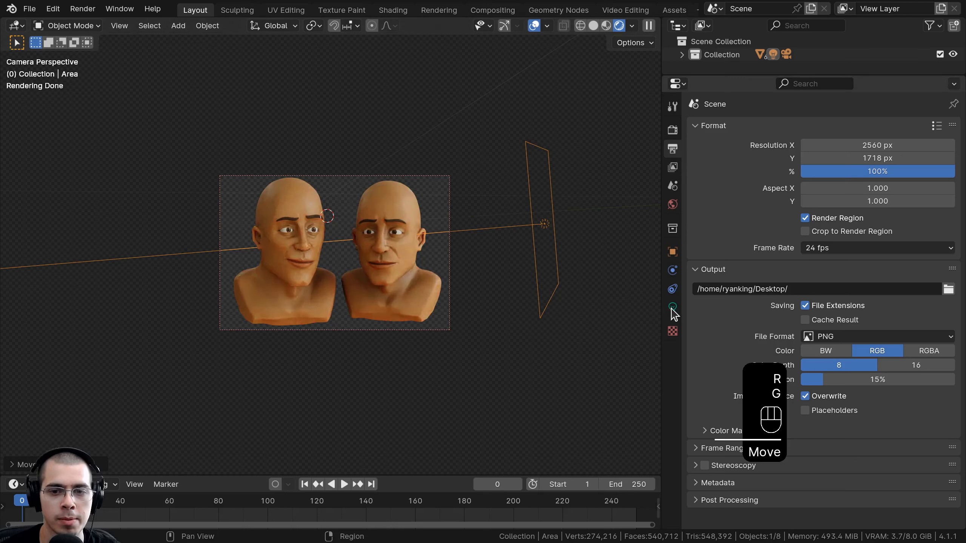
- Raise the area light's power to 27.7 W and tint it warm with hue 0.122 and saturation 0.257
click(673, 307)
drag(839, 220, 853, 219)
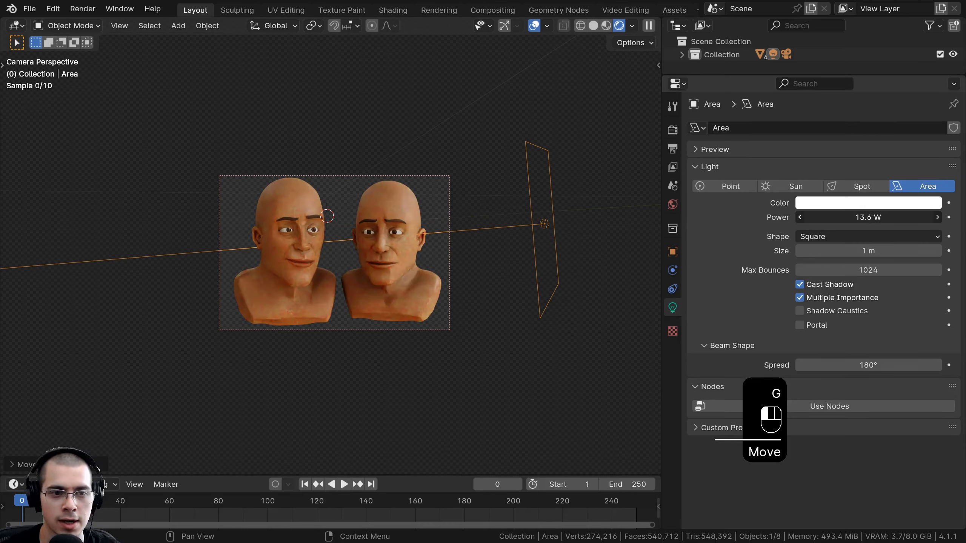
click(829, 208)
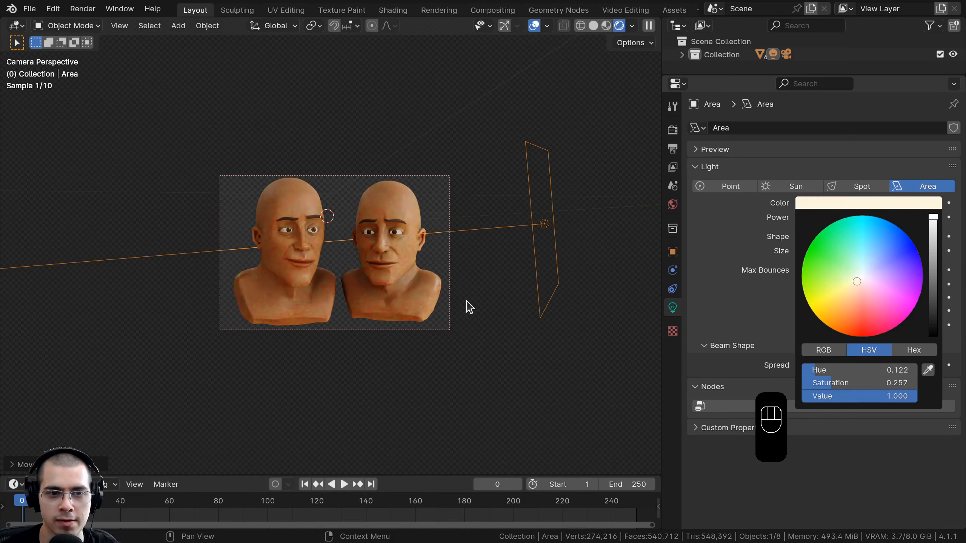
- Tilt the warm area light slightly downward and raise it to aim at the busts
key(r)
click(423, 323)
key(g)
click(419, 295)
middle_drag(420, 294, 338, 292)
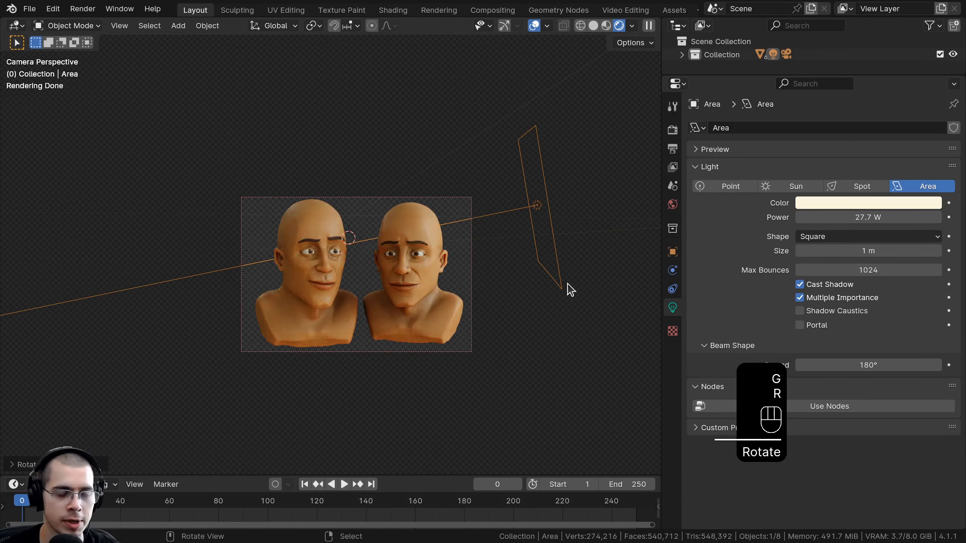
- Duplicate the area light, move the copy to the opposite side of the busts and rotate it towards them
key(shift+d)
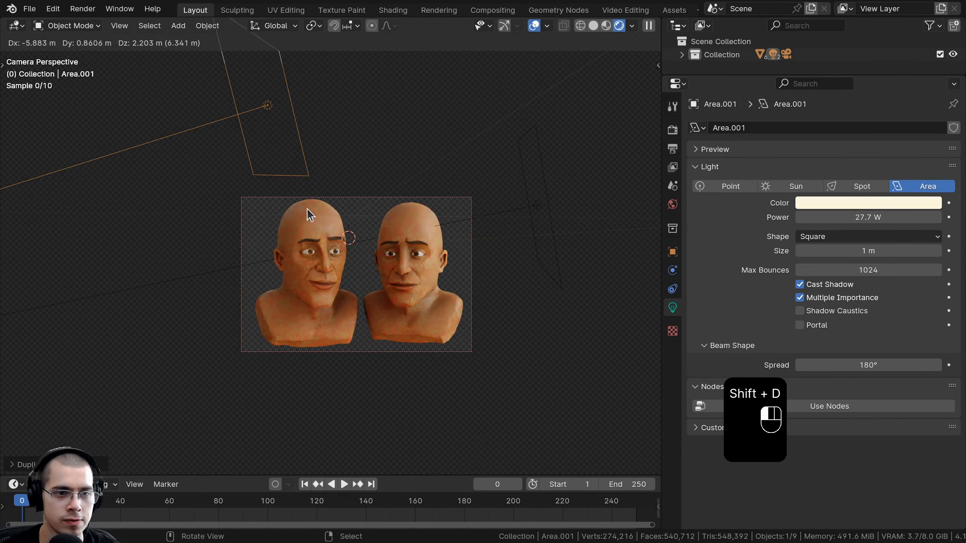
key(r)
scroll(377, 288, down, 3)
click(343, 93)
key(g)
click(170, 132)
key(r)
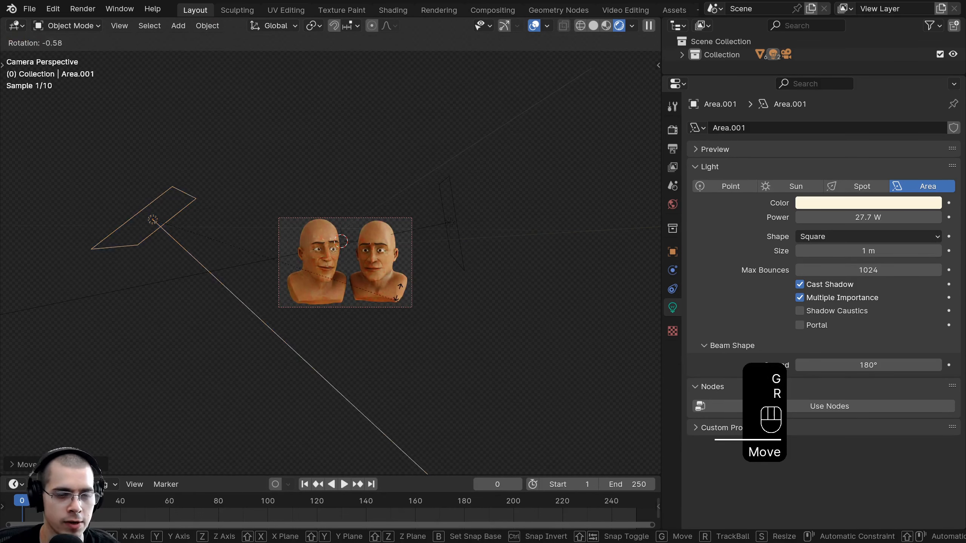
click(400, 150)
- Refine the second light's position and rotation beside the busts and increase its power to 181.5 W
key(g)
click(448, 166)
key(r)
click(409, 138)
key(g)
click(392, 160)
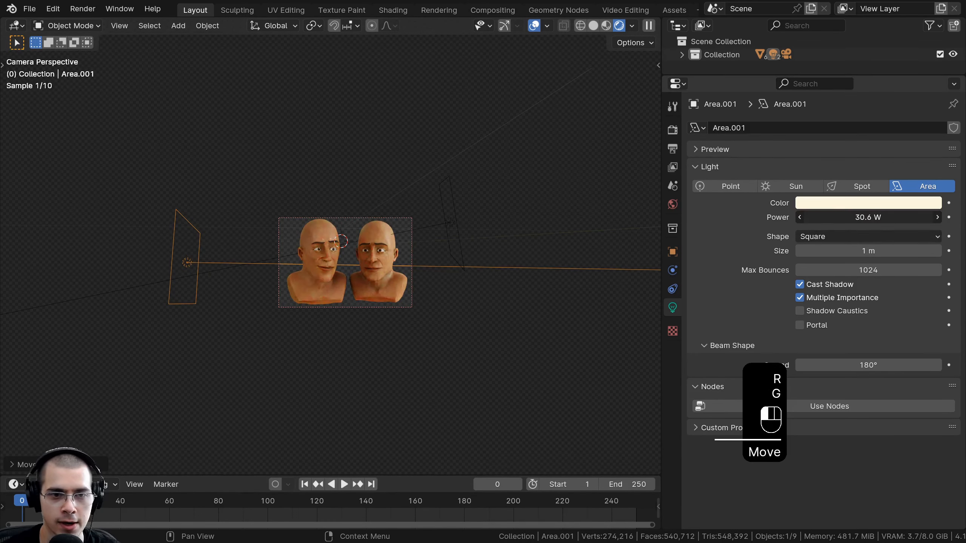
- Rotate the second light from an overhead view and move it towards the front of the busts
middle_drag(308, 244, 300, 384)
key(r)
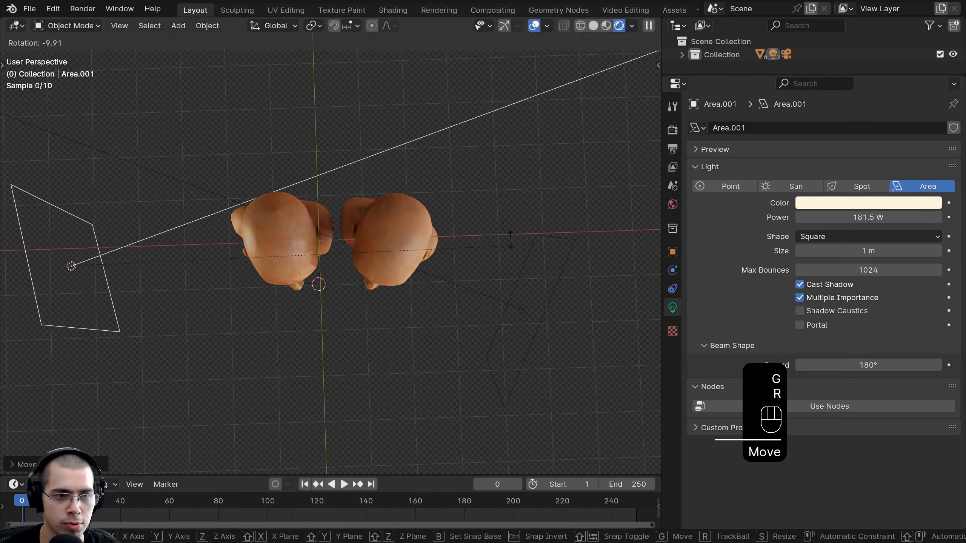
click(499, 211)
key(g)
click(493, 362)
- Raise the second light above the busts and tilt it downward at their faces
middle_drag(494, 362, 487, 228)
key(r)
key(g)
click(354, 194)
key(r)
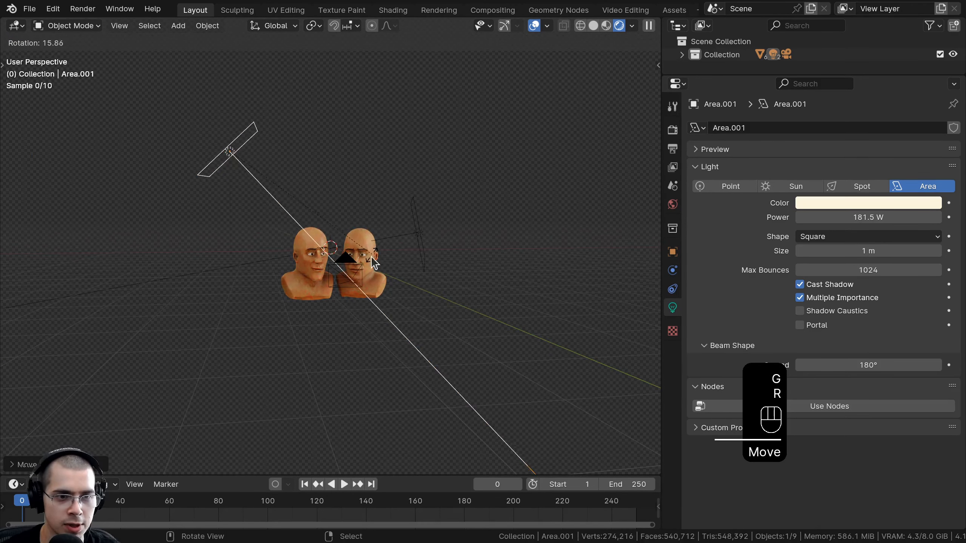
click(372, 257)
key(g)
click(376, 279)
- Trackball-rotate the second light and fine-tune its position in front of and above the busts
key(r)
key(r)
click(384, 286)
key(g)
click(388, 291)
middle_drag(380, 285, 339, 279)
key(g)
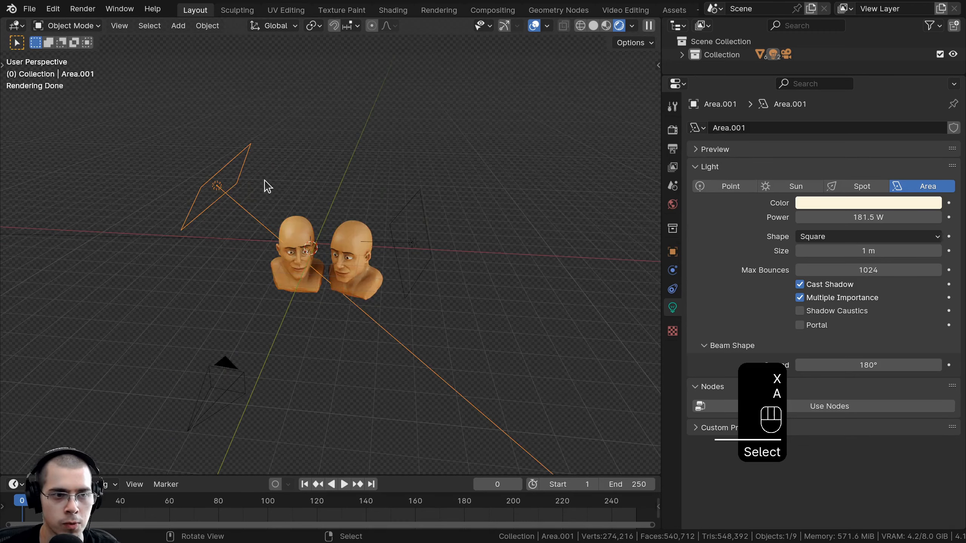
- Duplicate the second area light, place the copy behind the busts and turn it about 100° to face them
middle_drag(268, 186, 228, 155)
key(shift+d)
click(377, 151)
key(r)
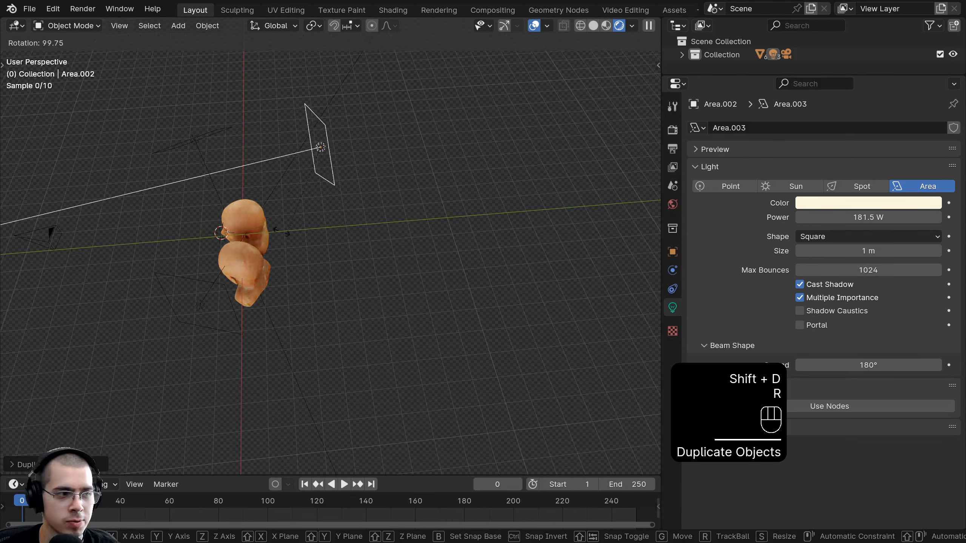
click(312, 207)
- Move the third light behind the busts and trackball-rotate it towards the backs of the heads
middle_drag(313, 207, 303, 154)
key(g)
key(r)
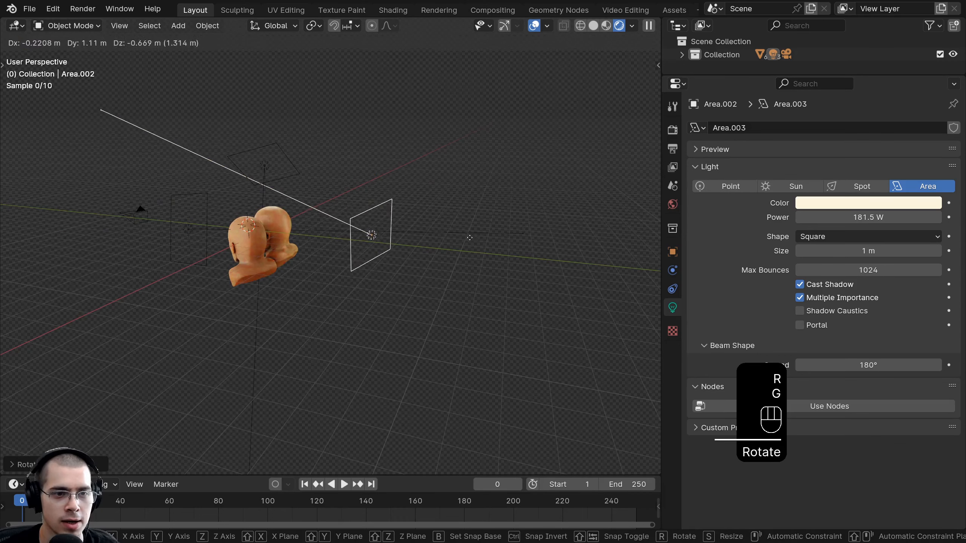
key(r)
key(r)
click(474, 201)
- Refine the rear light's rotation and position from an overhead view so it aims at the busts
middle_drag(474, 200, 312, 300)
key(r)
click(500, 197)
key(g)
click(486, 198)
key(r)
key(r)
click(499, 205)
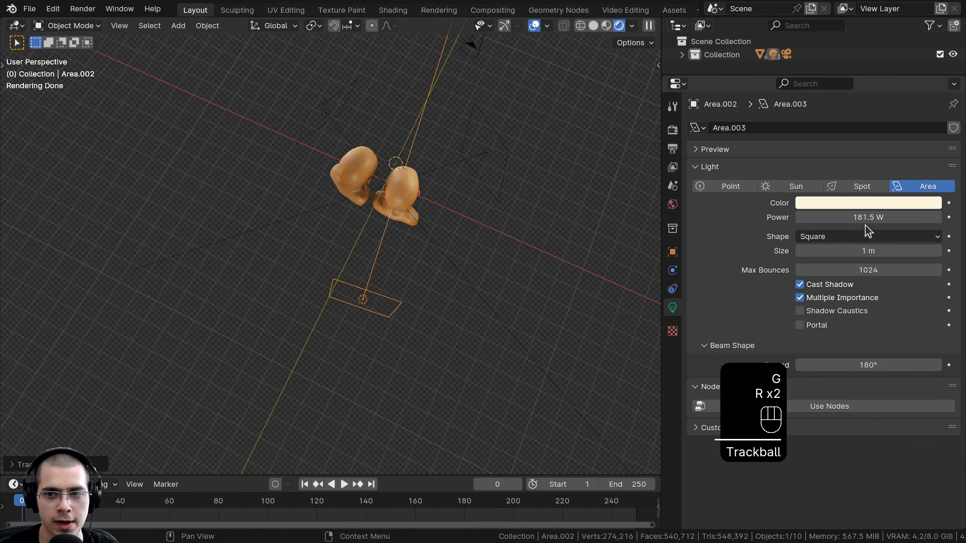
- Set the rear light's power to 300 W, then rotate it and shift it sideways from the camera view
drag(828, 218, 831, 218)
middle_drag(402, 225, 338, 186)
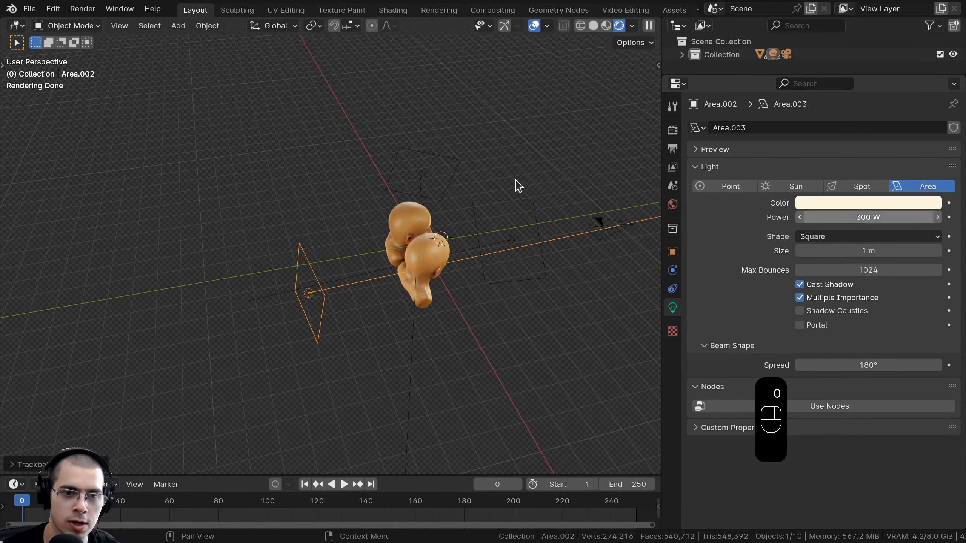
key(KP_0)
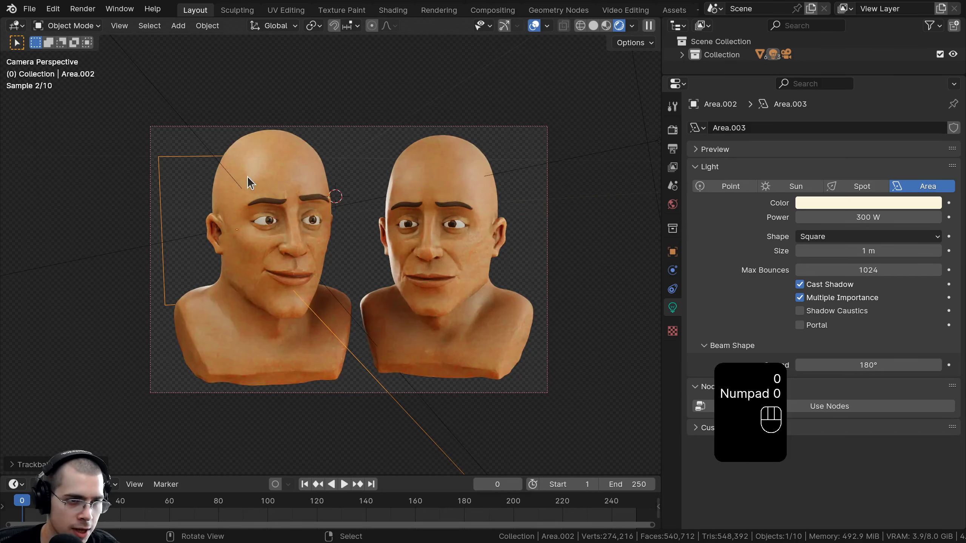
key(r)
key(g)
click(212, 173)
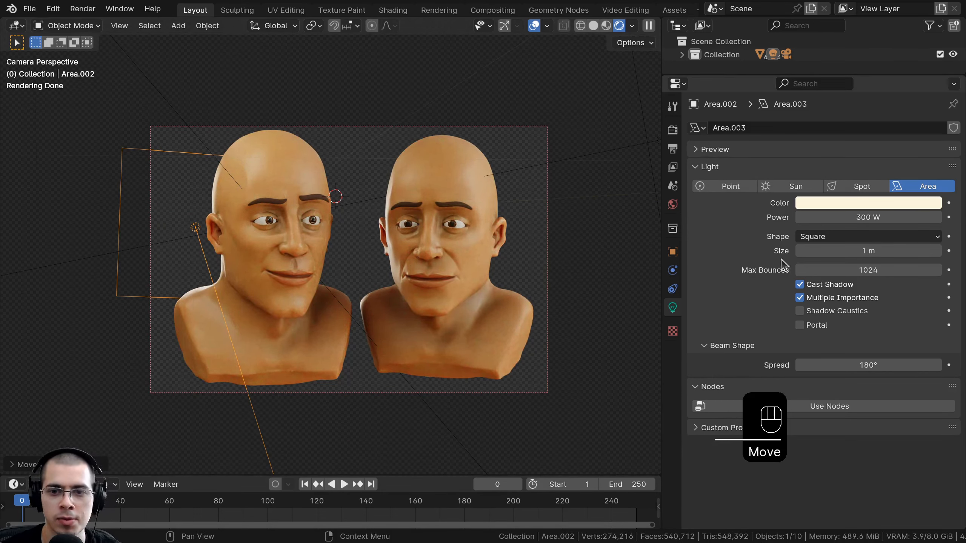
- Change the rear light's shape to Rectangle with an X size of 3.38 m, then rotate it and shift it outward
click(833, 238)
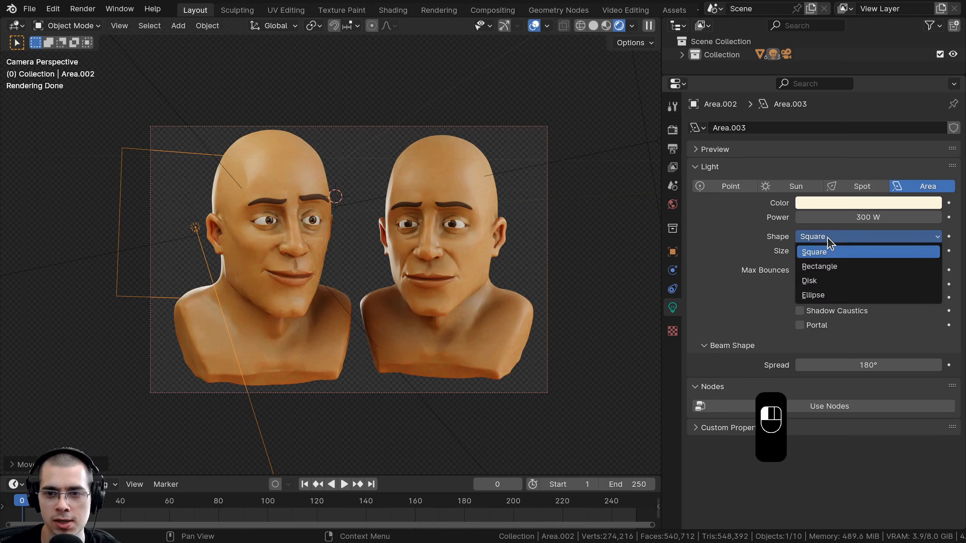
click(828, 266)
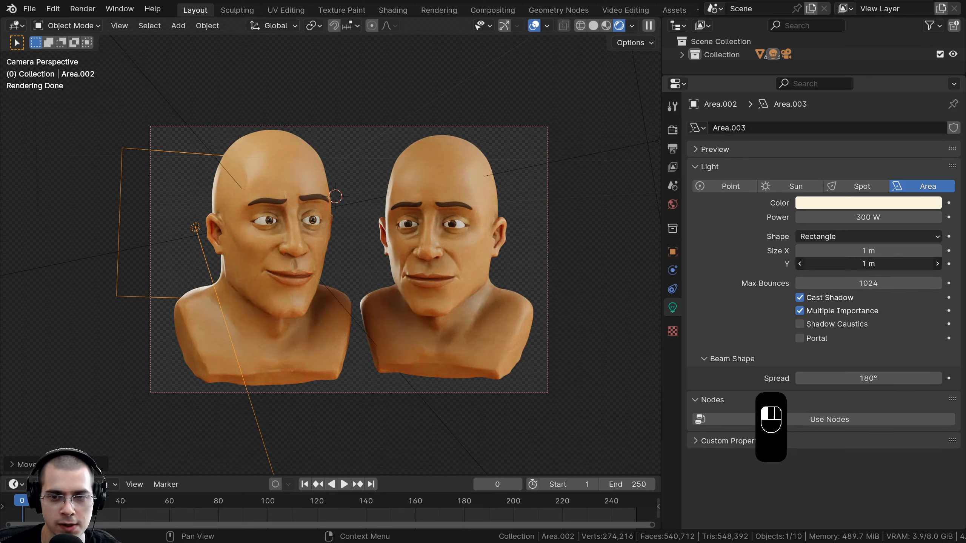
drag(868, 264, 907, 251)
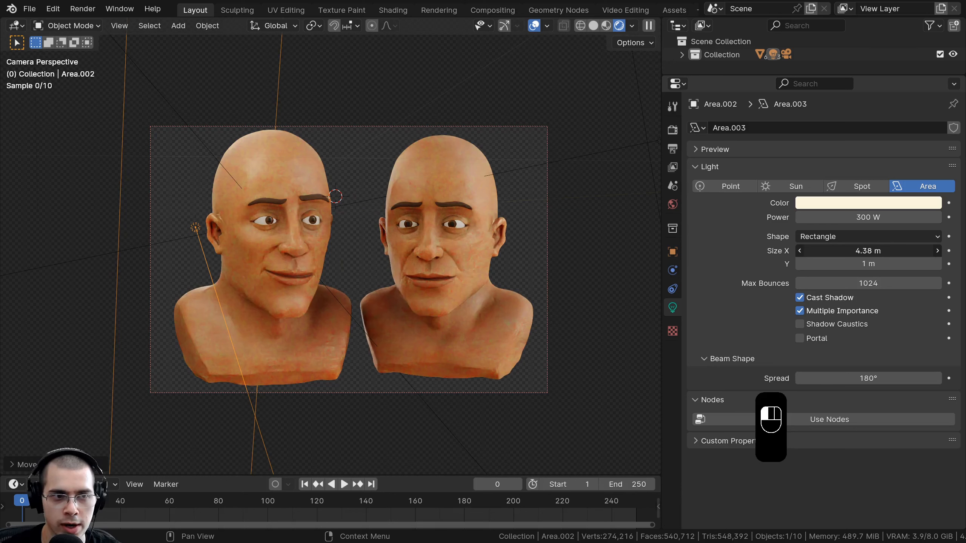
key(r)
click(553, 266)
key(g)
click(535, 272)
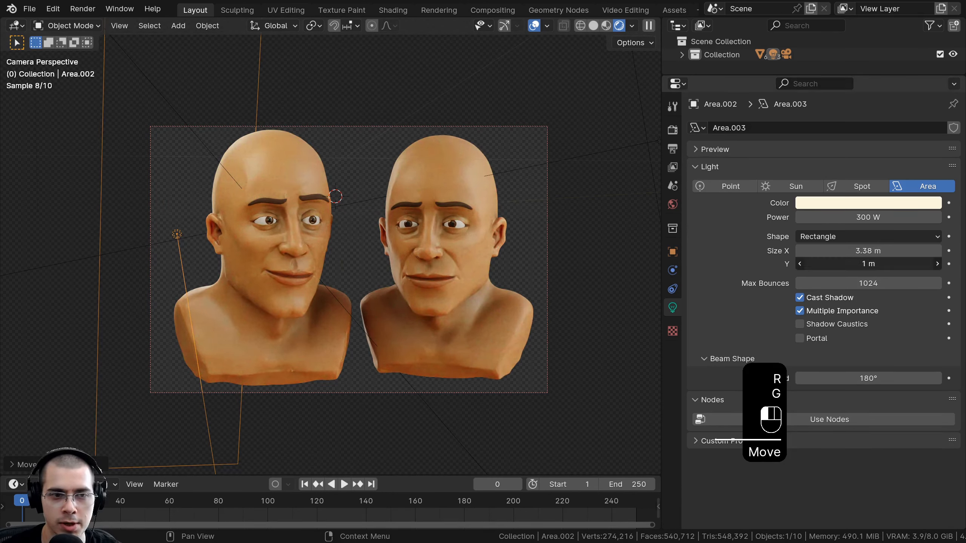
- Set the rectangular light's Y size to 0.51 m and reposition it behind the left-hand bust's outer edge
drag(868, 264, 797, 254)
key(g)
click(209, 183)
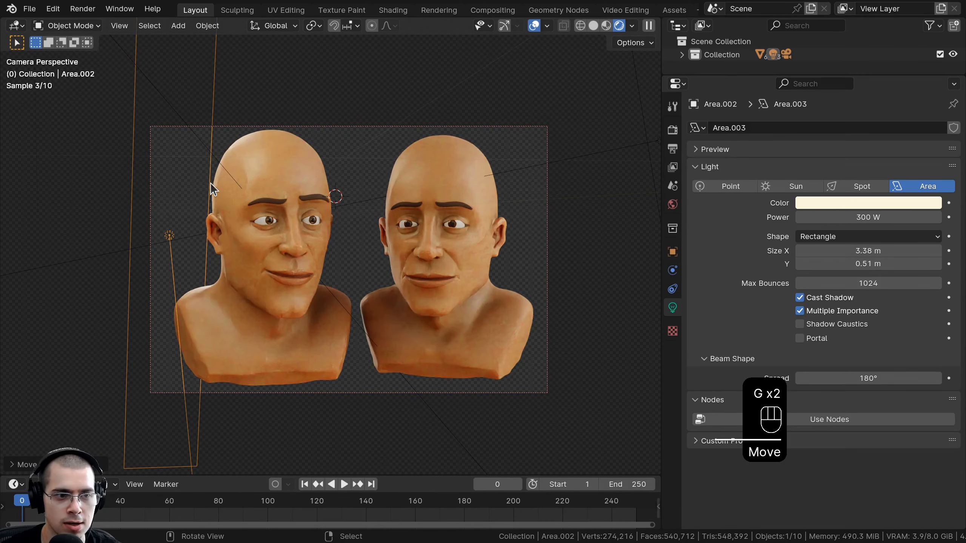
- Duplicate the rectangular light, trackball-rotate the copy towards the busts and place it behind the right-hand bust's outer edge
scroll(205, 255, down, 1)
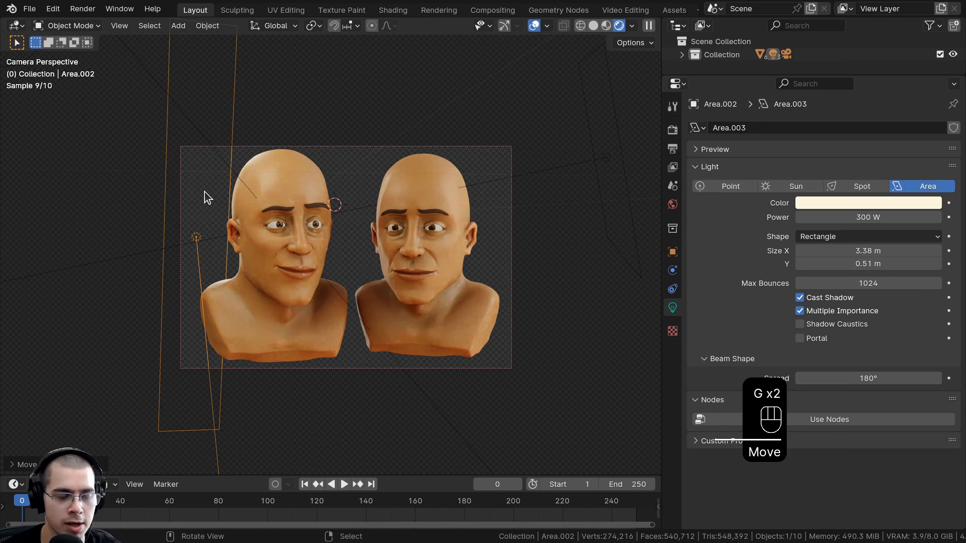
key(shift+d)
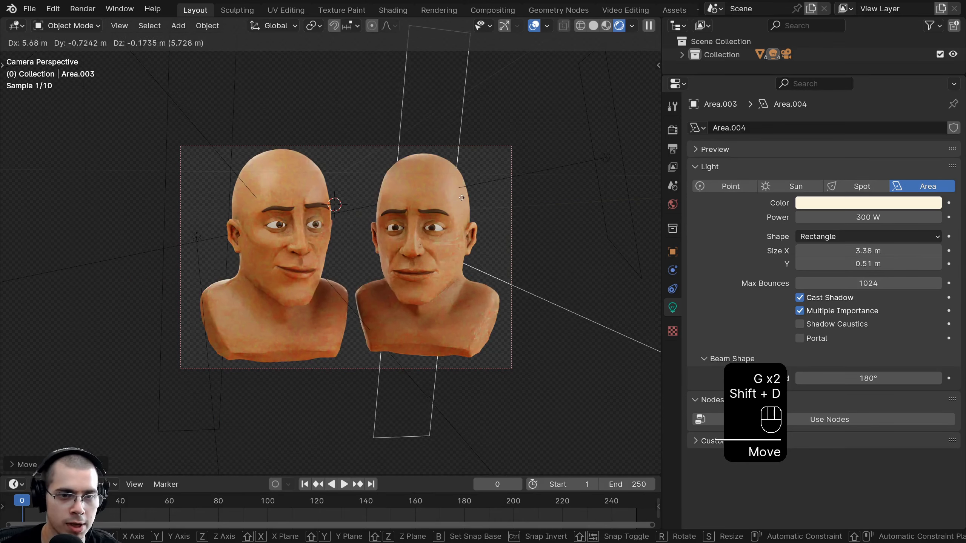
key(r)
key(r)
key(g)
click(495, 198)
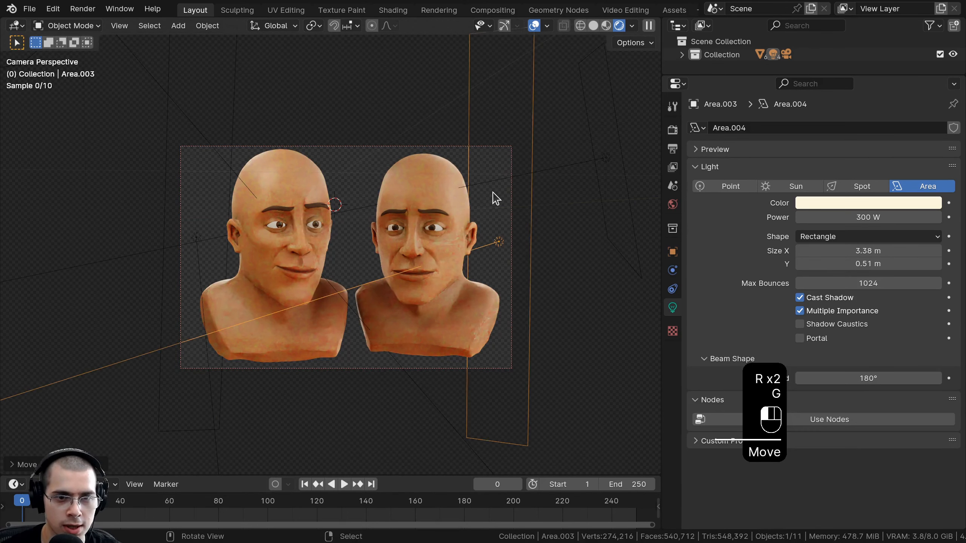
- Adjust the duplicated rear light's rotation about the global Z axis and move it slightly farther outward
key(r)
key(r)
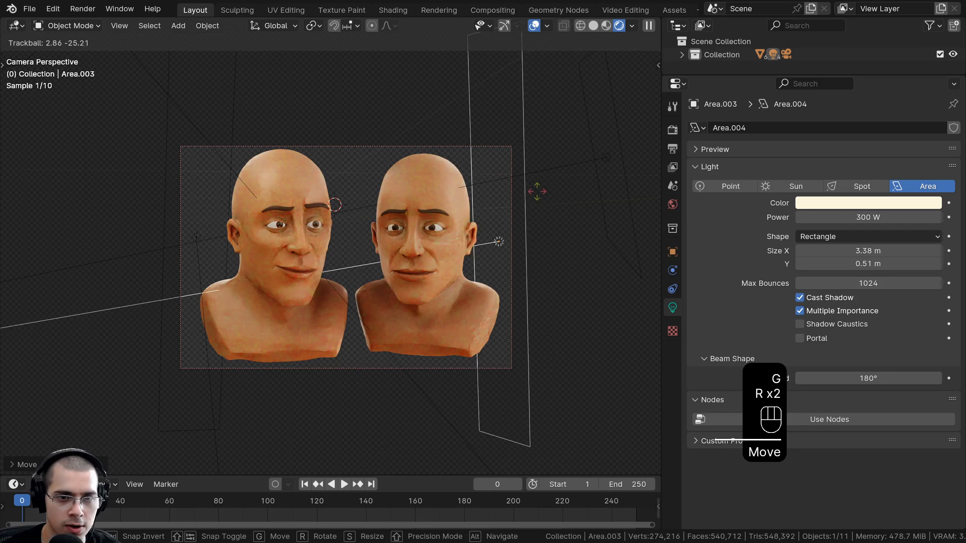
key(r)
key(z)
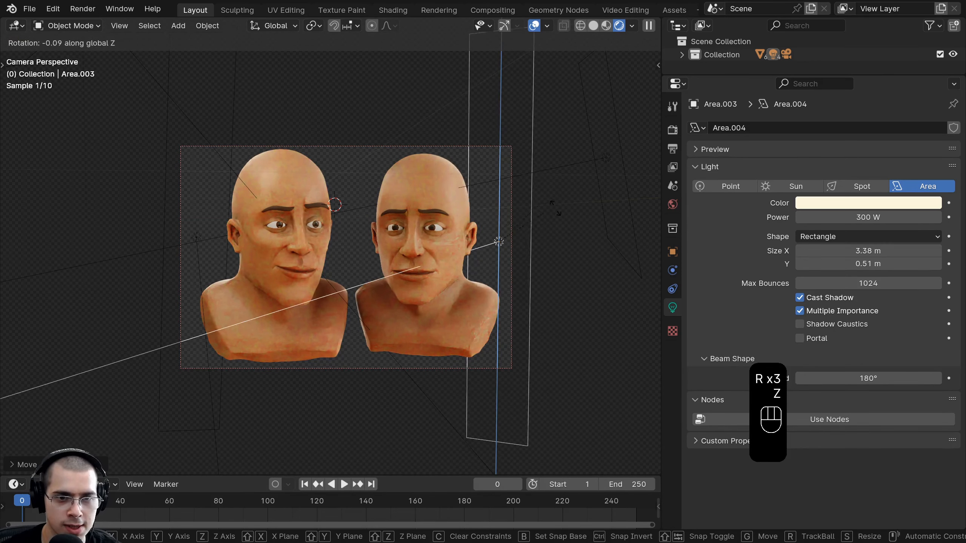
click(562, 207)
key(s)
key(g)
click(612, 214)
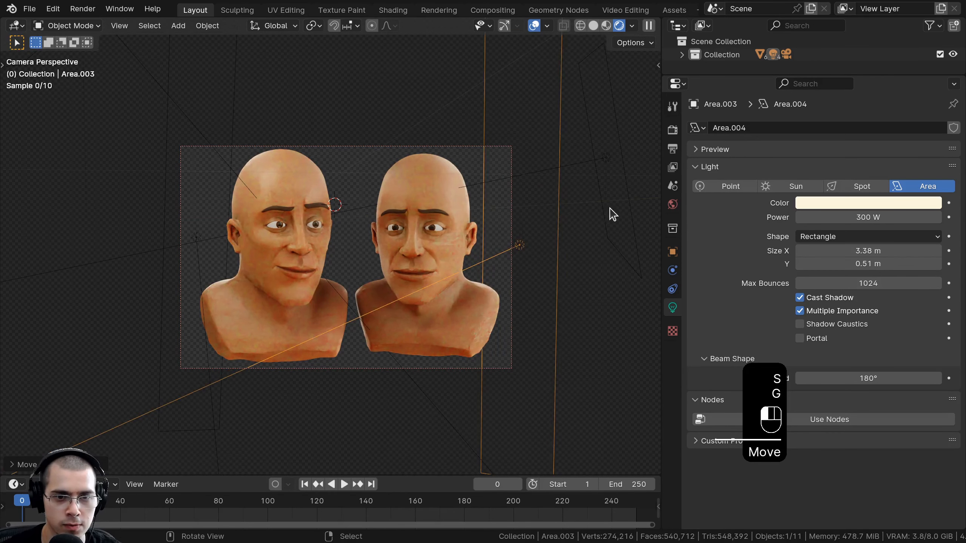
- Deselect everything and set the world background strength to 0.700
scroll(545, 245, up, 2)
key(alt+a)
click(672, 206)
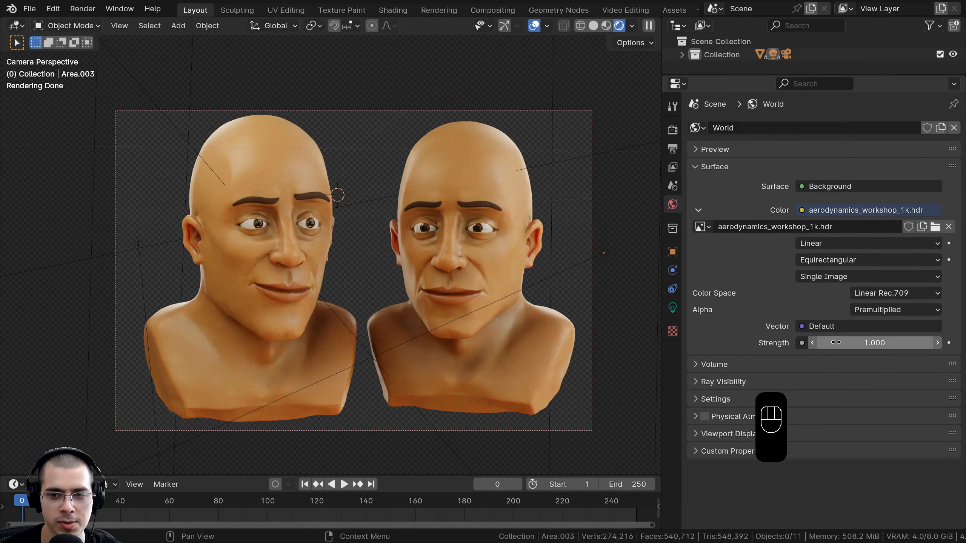
click(812, 341)
click(811, 340)
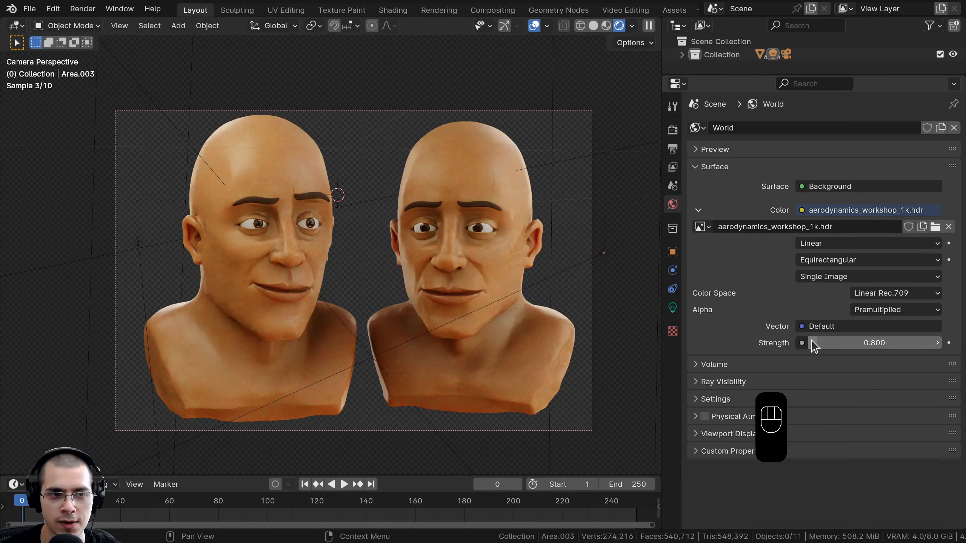
click(812, 343)
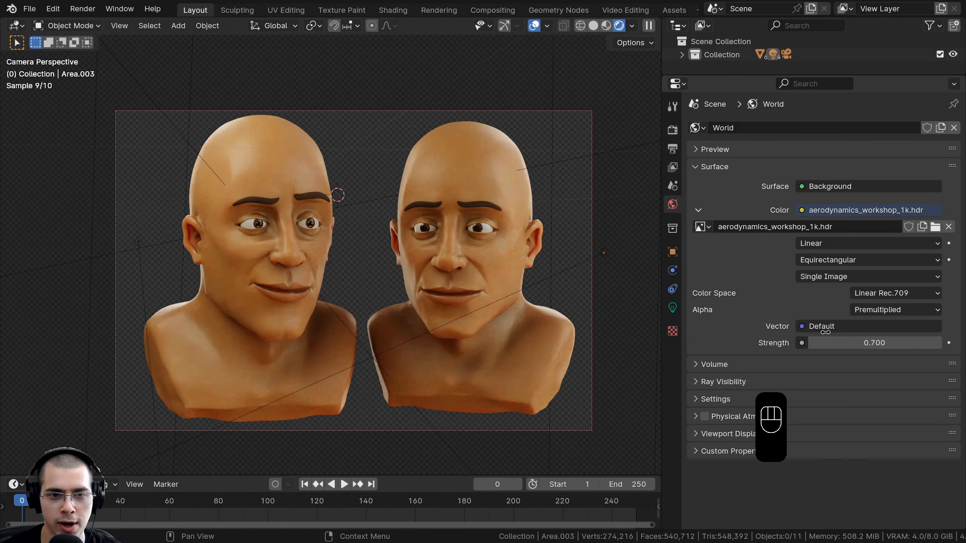
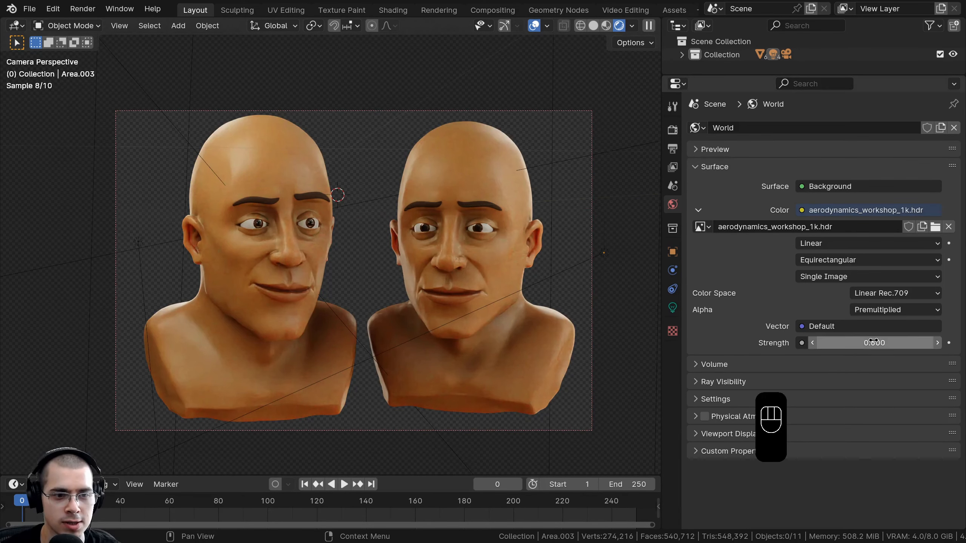
click(937, 343)
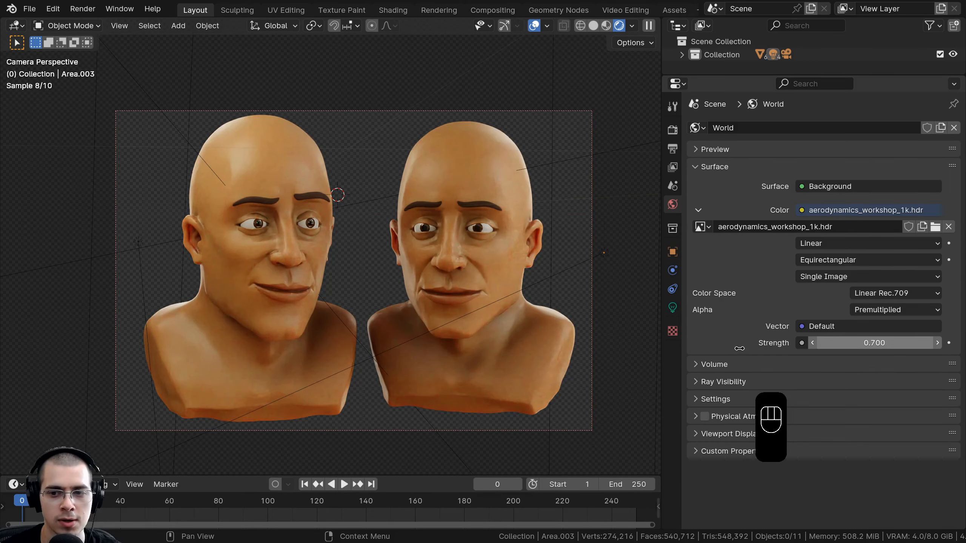
- Examine the lit busts outside the camera view, looking closely at the reflections in the eyes
key(a)
key(a)
middle_drag(428, 313, 439, 303)
scroll(440, 303, down, 4)
scroll(402, 265, up, 5)
scroll(251, 175, up, 3)
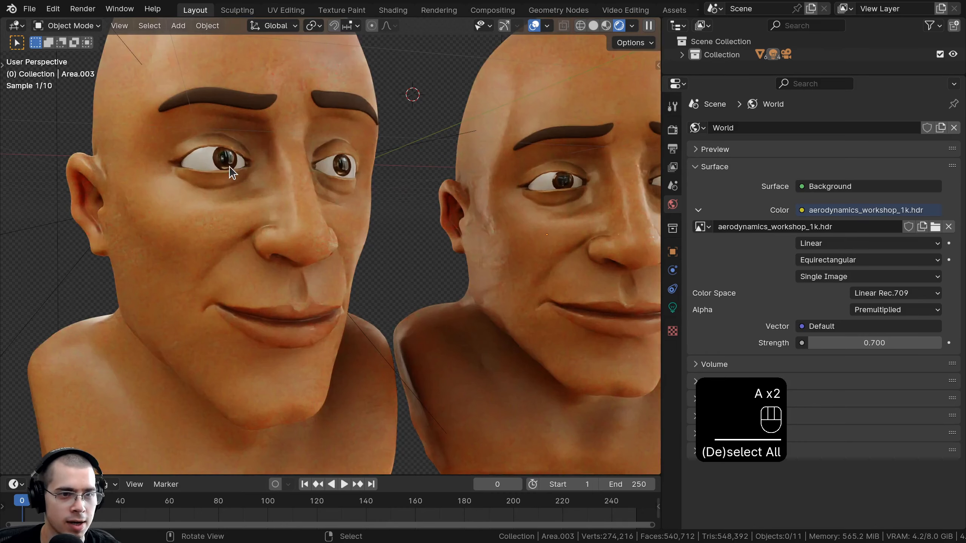
scroll(308, 272, down, 5)
- Switch to solid shading, add a new area light, rotate it towards the busts and move it in front of them
key(z)
click(370, 228)
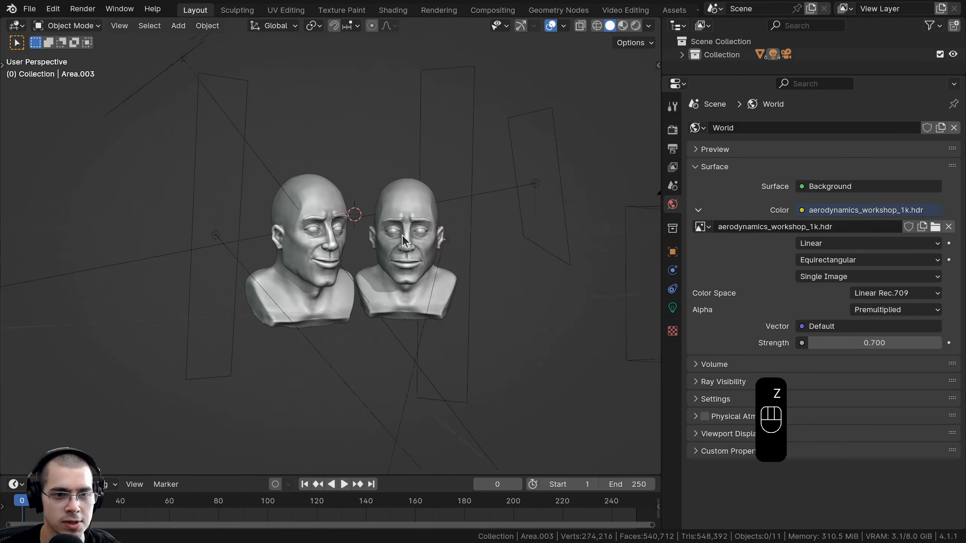
key(shift+a)
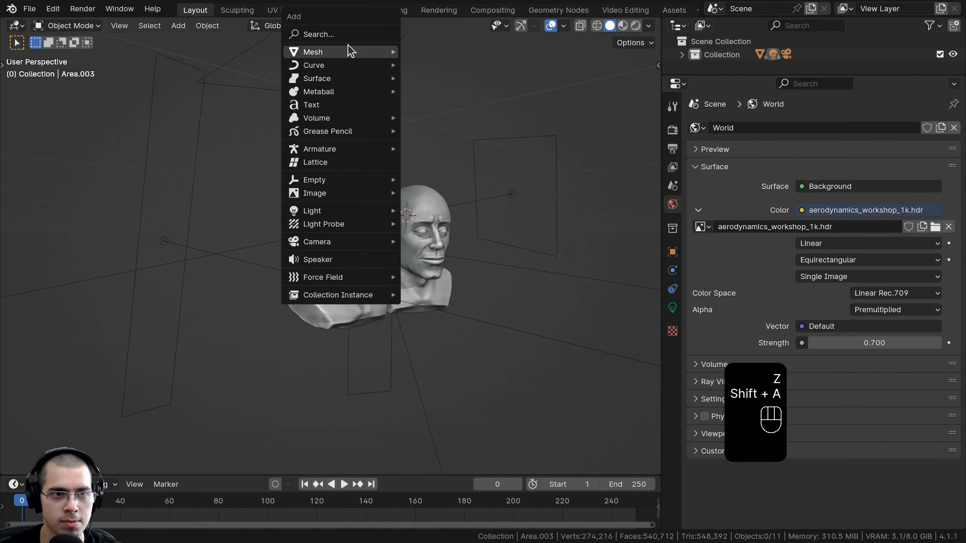
mouse_move(350, 52)
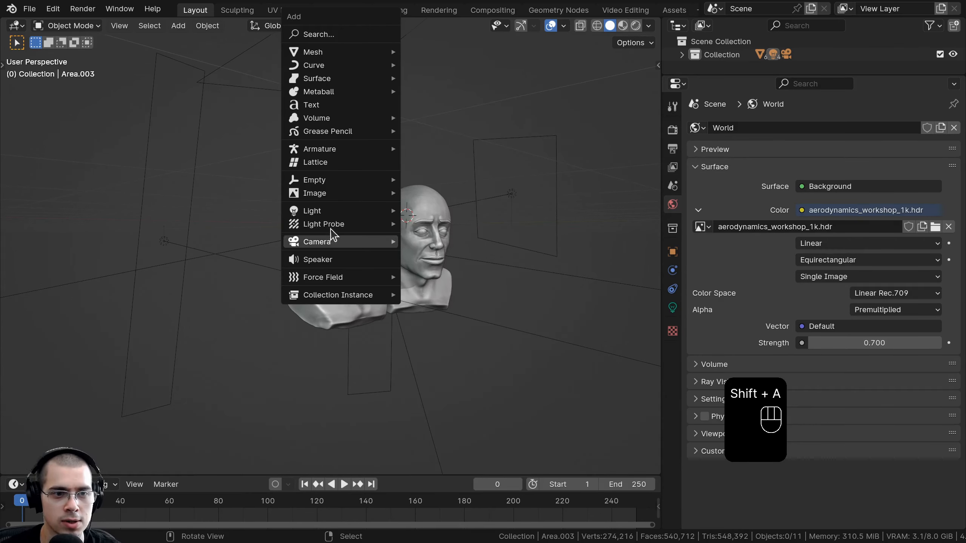
mouse_move(331, 211)
click(440, 254)
middle_drag(419, 257, 499, 253)
key(r)
click(404, 304)
key(g)
click(591, 283)
- Refine the front light's rotation and position from the side so it aims at the faces
middle_drag(592, 283, 571, 282)
shift+middle_drag(570, 282, 497, 277)
key(r)
click(547, 251)
key(g)
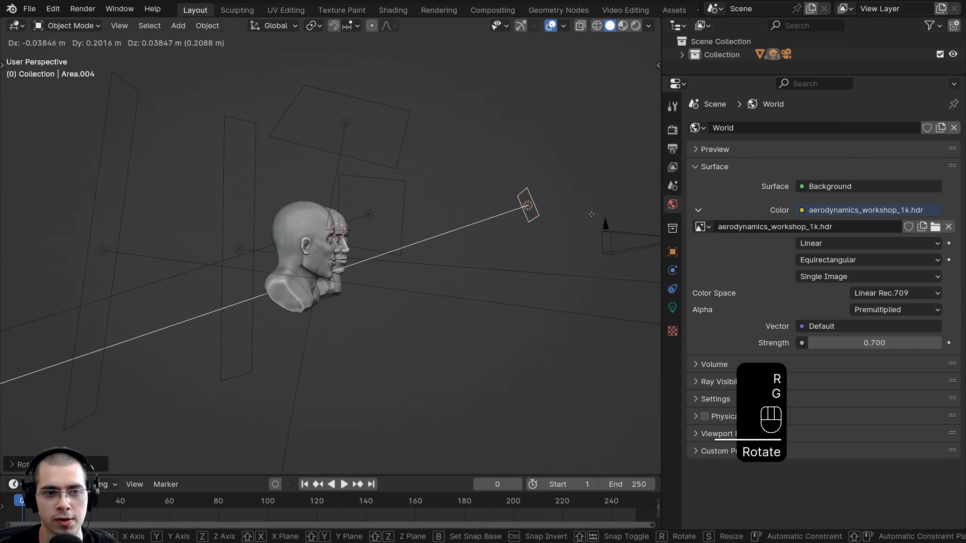
click(497, 210)
middle_drag(496, 200, 570, 261)
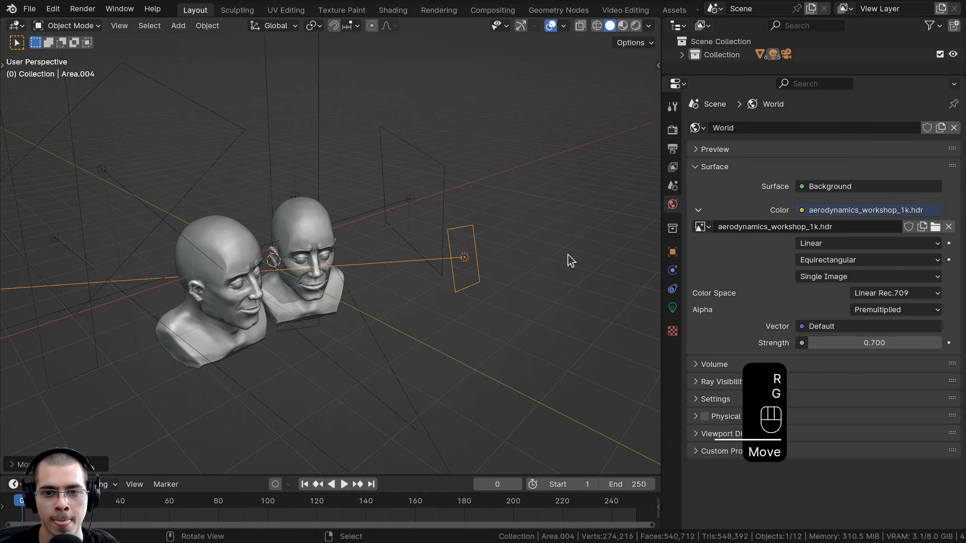
- Change the front light's shape to Disk, then move it and trackball-rotate it towards the busts
click(668, 308)
click(806, 237)
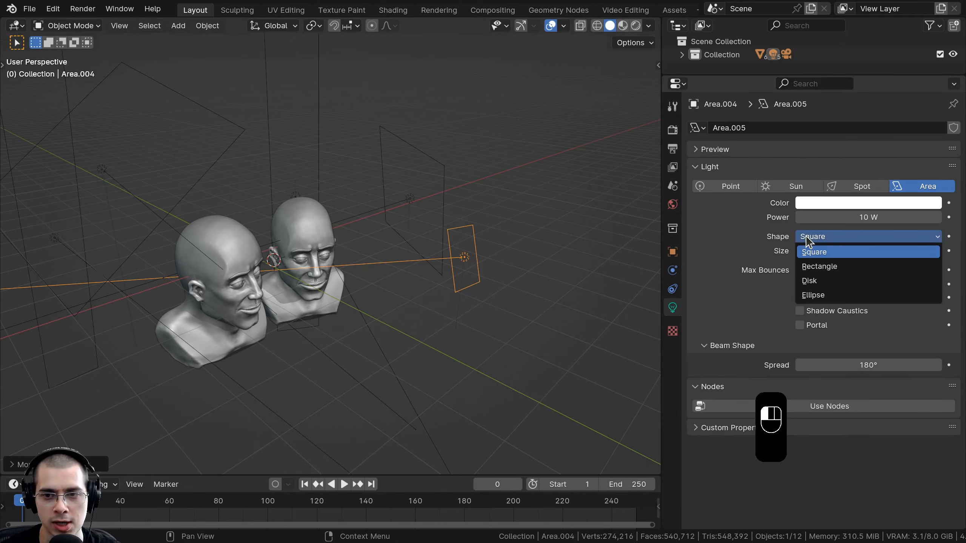
click(809, 281)
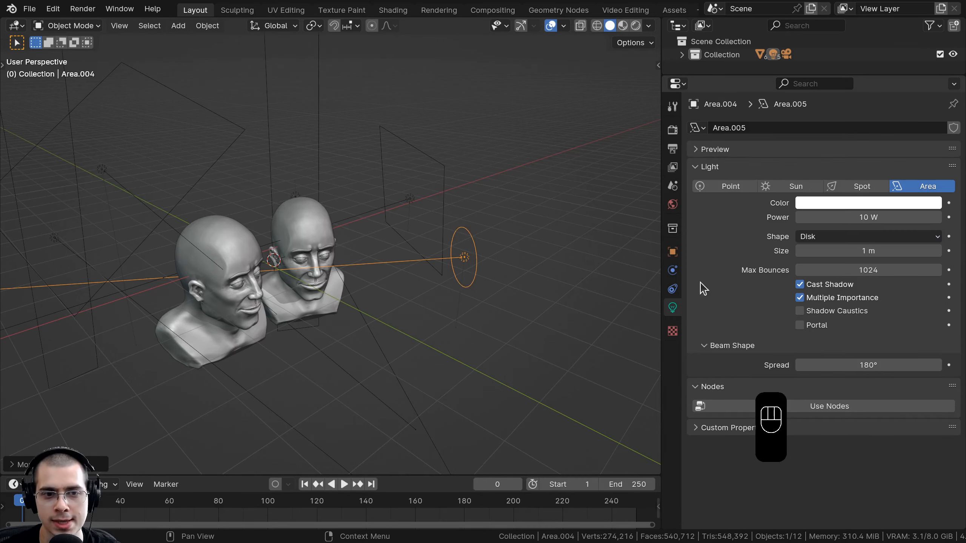
middle_drag(437, 262, 384, 253)
key(g)
click(372, 260)
key(r)
key(r)
click(361, 255)
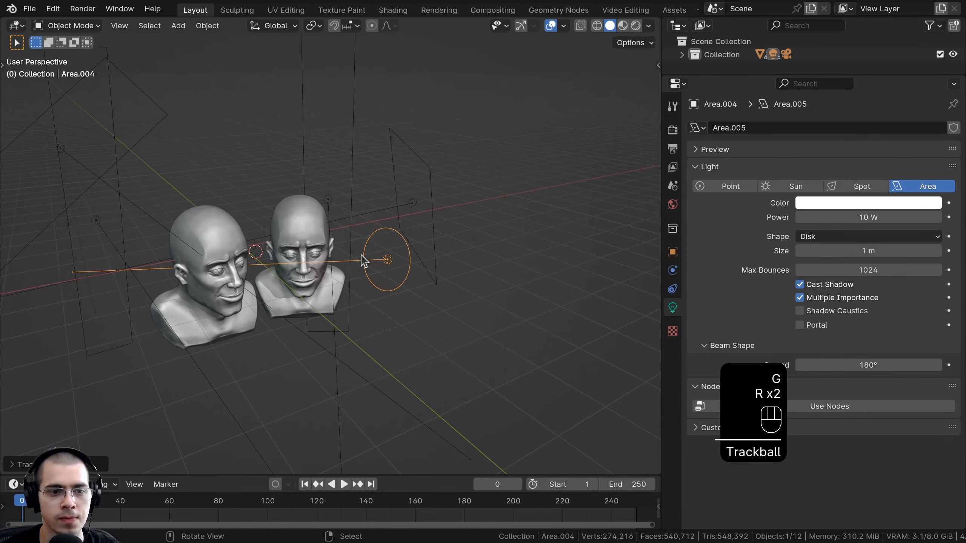
- From the camera view in rendered shading, rotate the disk light and lower it in front of the busts
key(KP_0)
key(z)
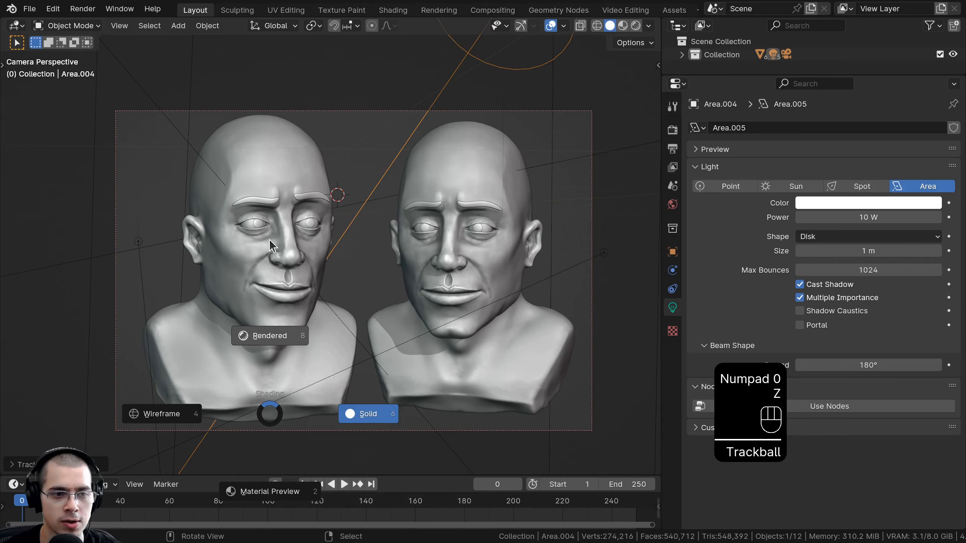
click(268, 238)
key(r)
click(336, 226)
key(g)
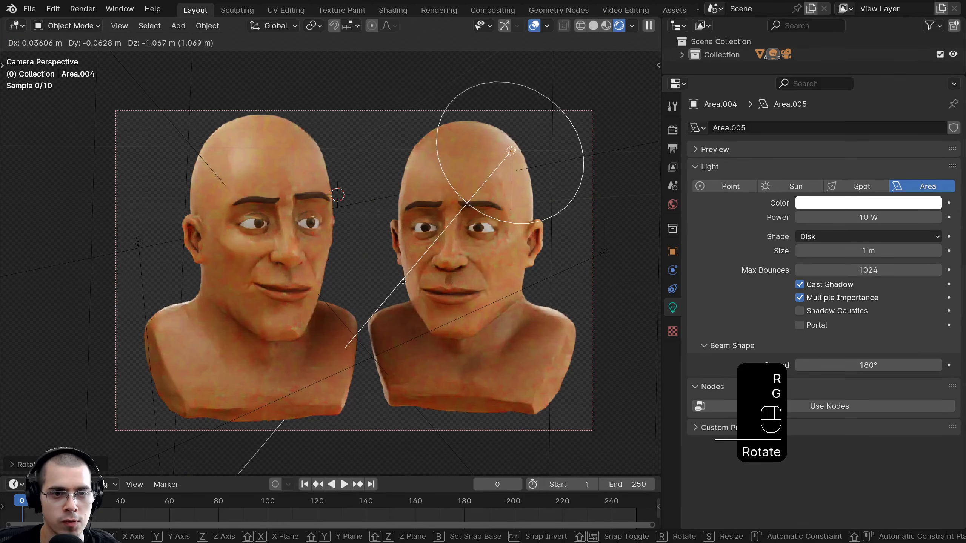
click(338, 358)
- Trackball-rotate the disk light to aim at the faces and scale it up
key(r)
key(r)
click(399, 214)
key(r)
key(r)
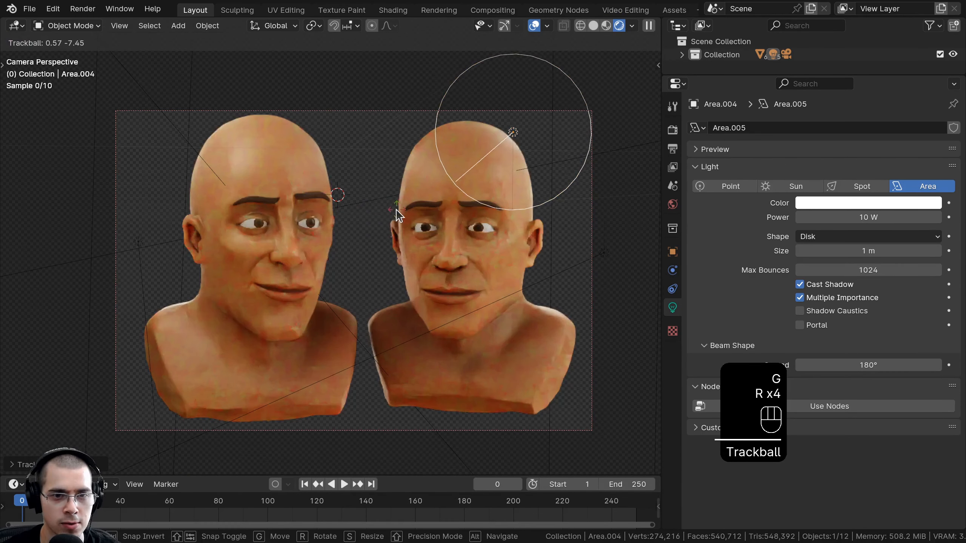
click(396, 220)
key(s)
click(613, 154)
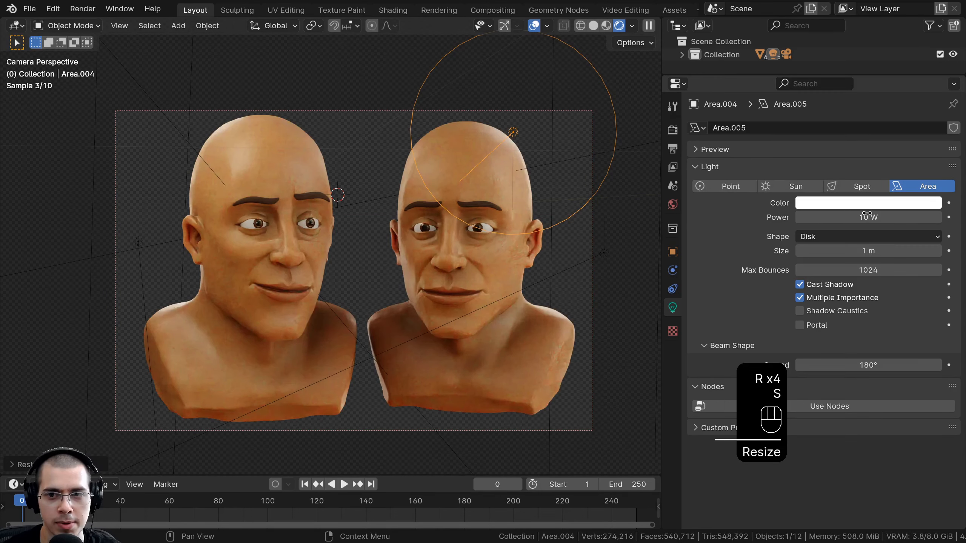
- Set the disk light's power to 25.4 W, enlarge it slightly and move it above the heads
drag(869, 218, 904, 218)
key(s)
key(g)
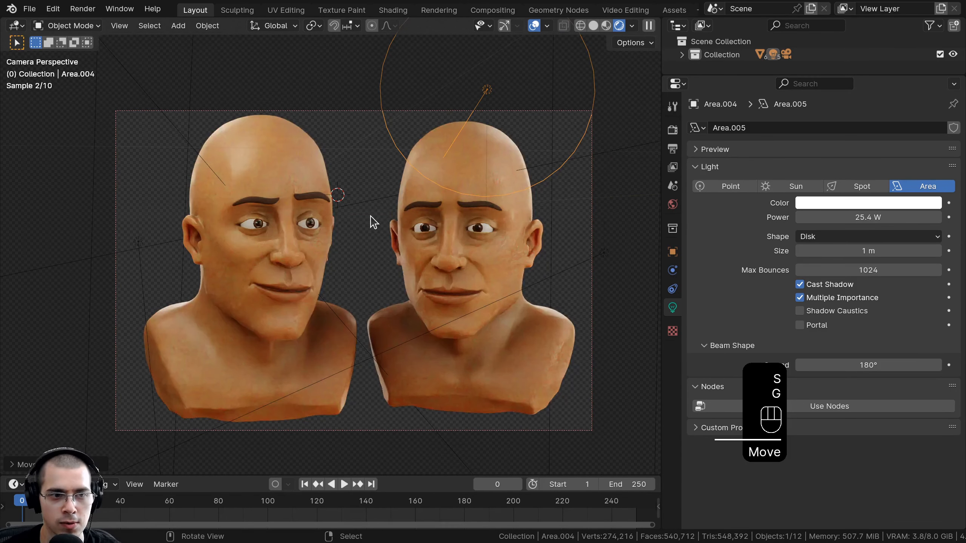
key(g)
click(441, 185)
- Hide and unhide the disk light to compare its reflection in the bust's eye up close
scroll(420, 222, up, 8)
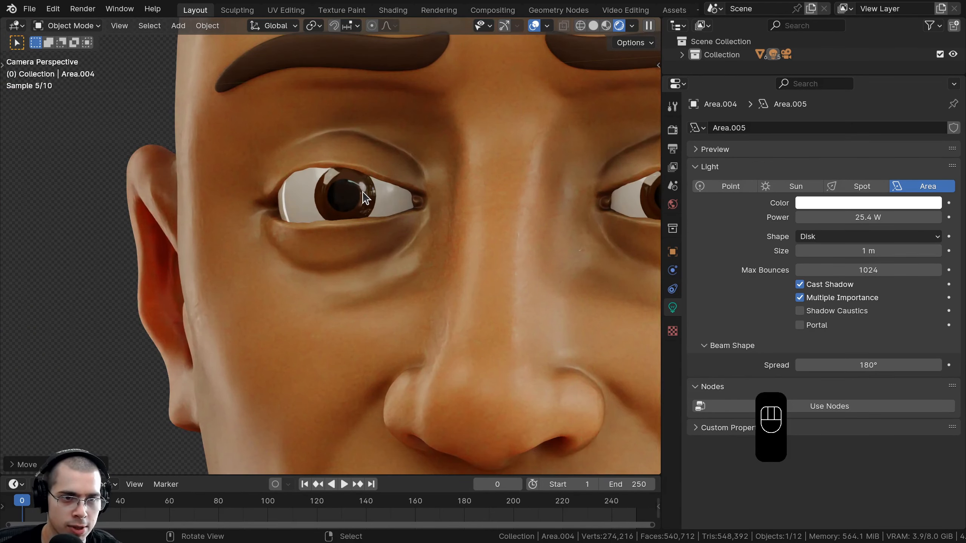
key(h)
key(alt+h)
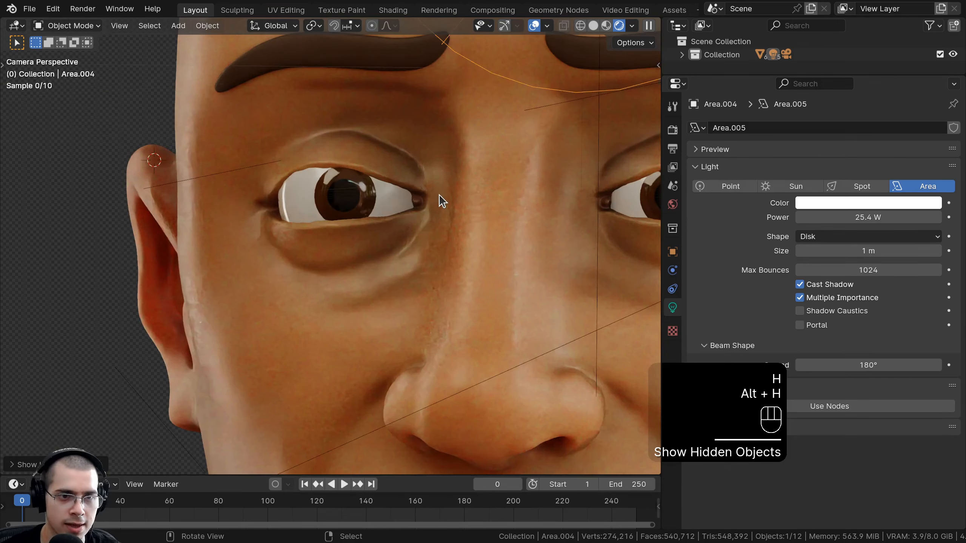
- Move the disk light across to above the left-hand bust and trackball-rotate it
scroll(437, 196, down, 8)
key(g)
key(r)
key(r)
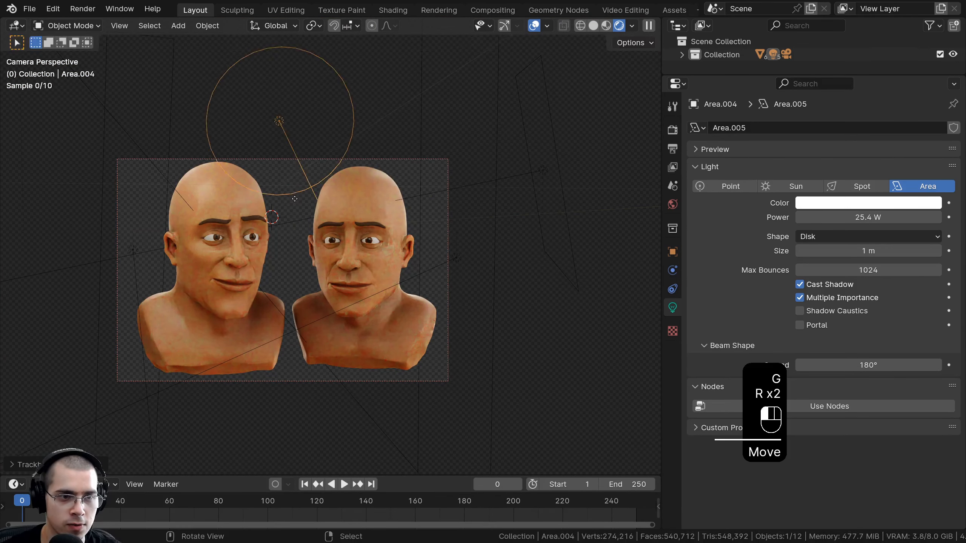
key(g)
click(255, 189)
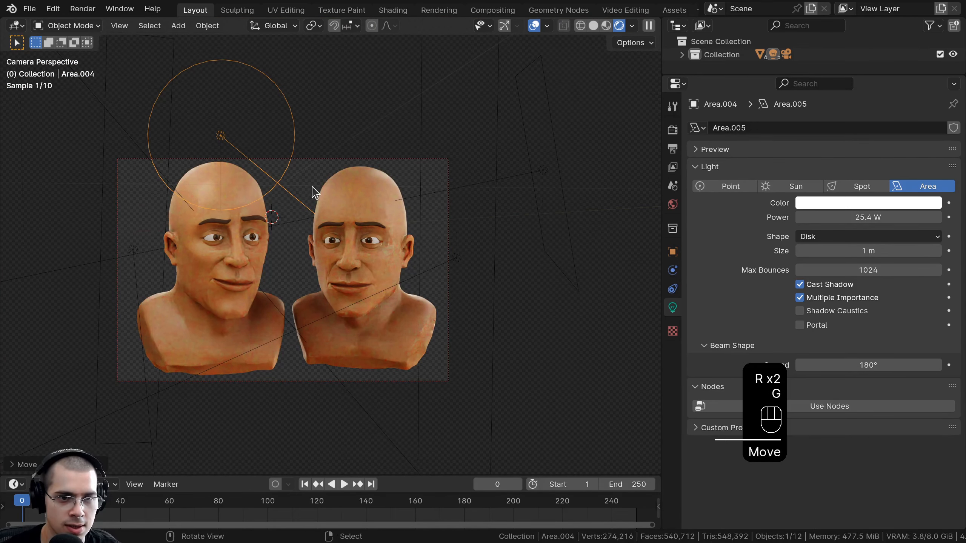
- Trackball-rotate and shift the disk light above the left-hand bust, and set its power to 60 W
key(r)
key(r)
click(323, 181)
key(g)
click(347, 170)
click(857, 217)
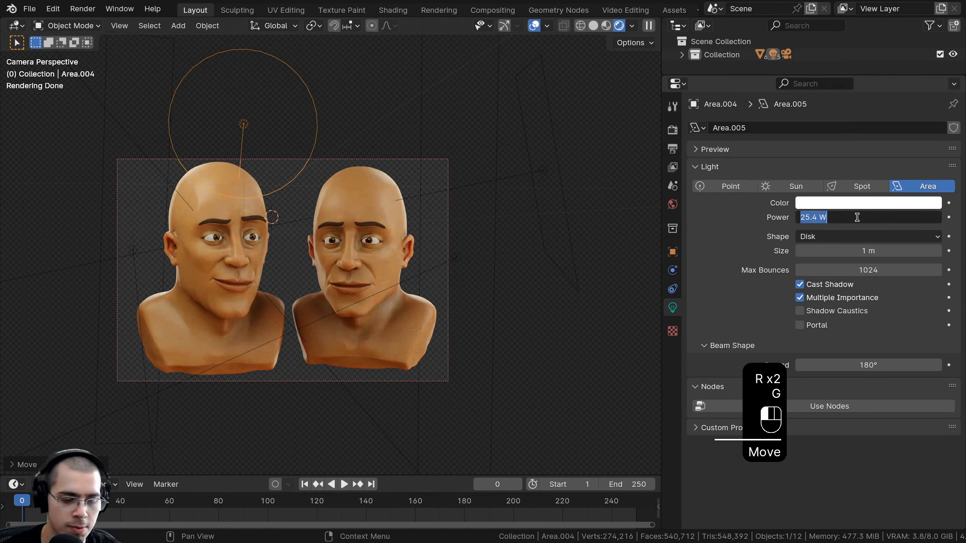
key(Return)
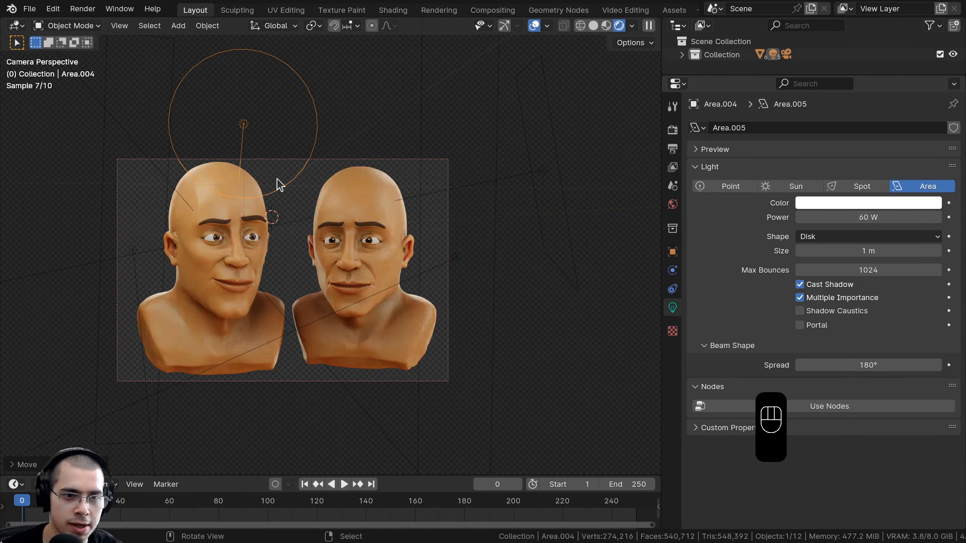
- Move the disk light slightly and inspect its reflection in the right-hand bust's eye up close
scroll(276, 183, up, 2)
key(g)
key(g)
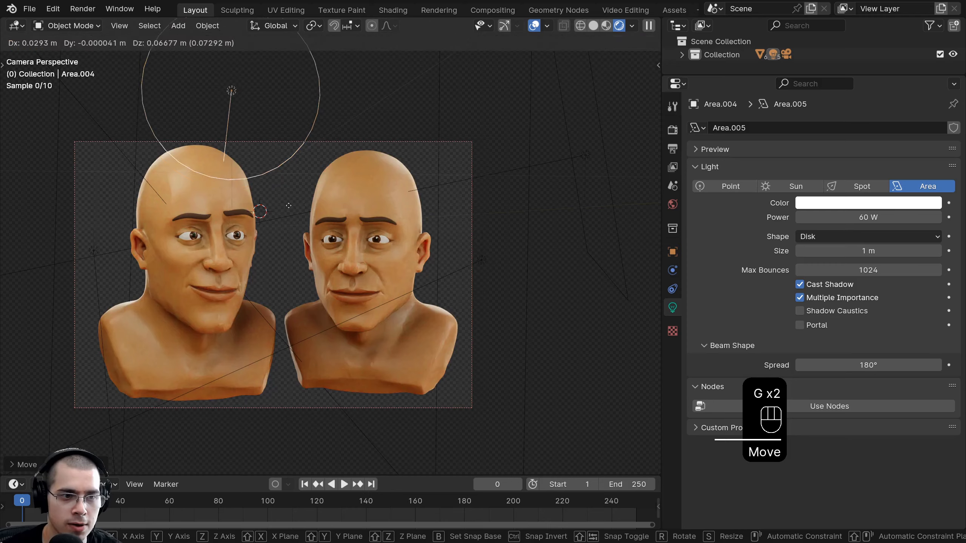
click(288, 206)
shift+middle_drag(351, 243, 302, 392)
scroll(326, 265, up, 10)
scroll(326, 332, up, 5)
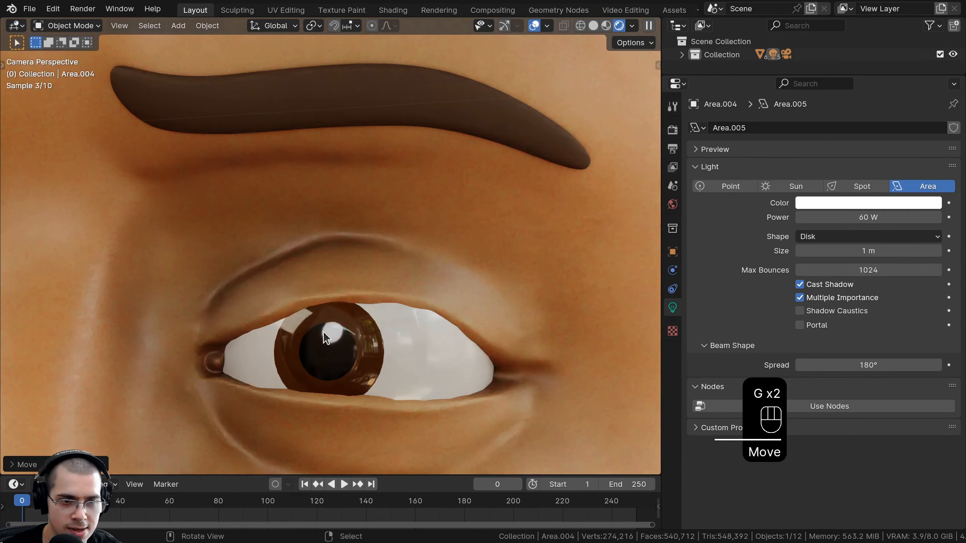
shift+middle_drag(320, 350, 321, 271)
scroll(316, 241, up, 2)
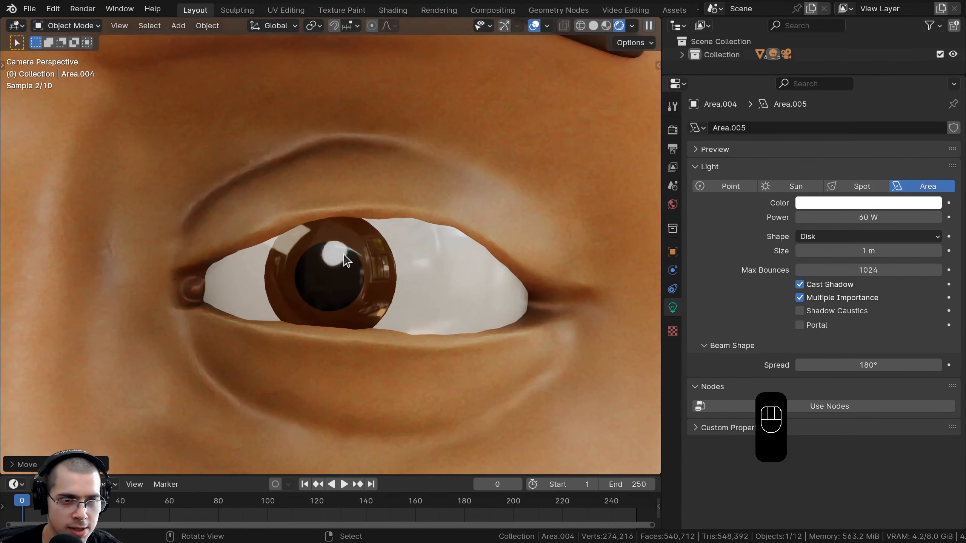
- Reposition the disk light again while checking its highlight in both eyes of the right-hand bust
scroll(346, 261, down, 10)
key(g)
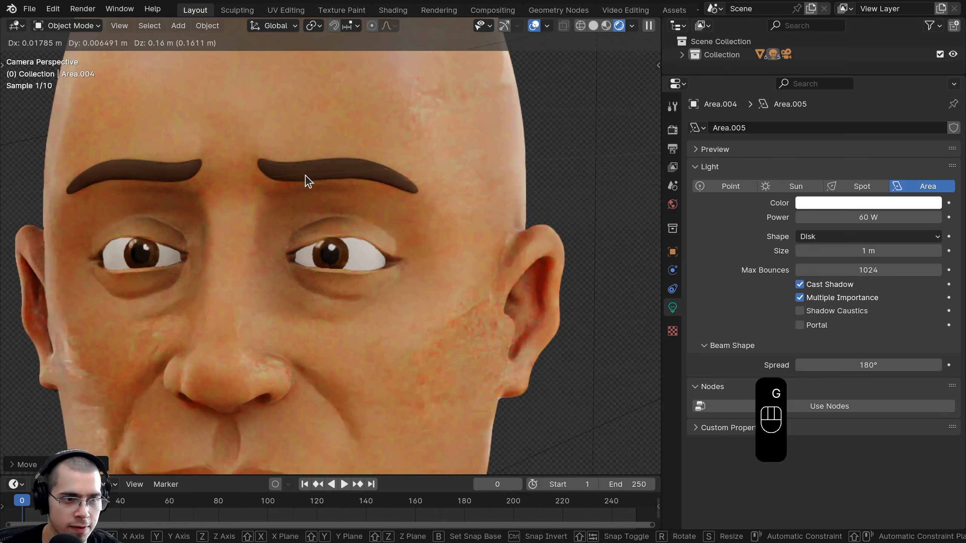
click(306, 177)
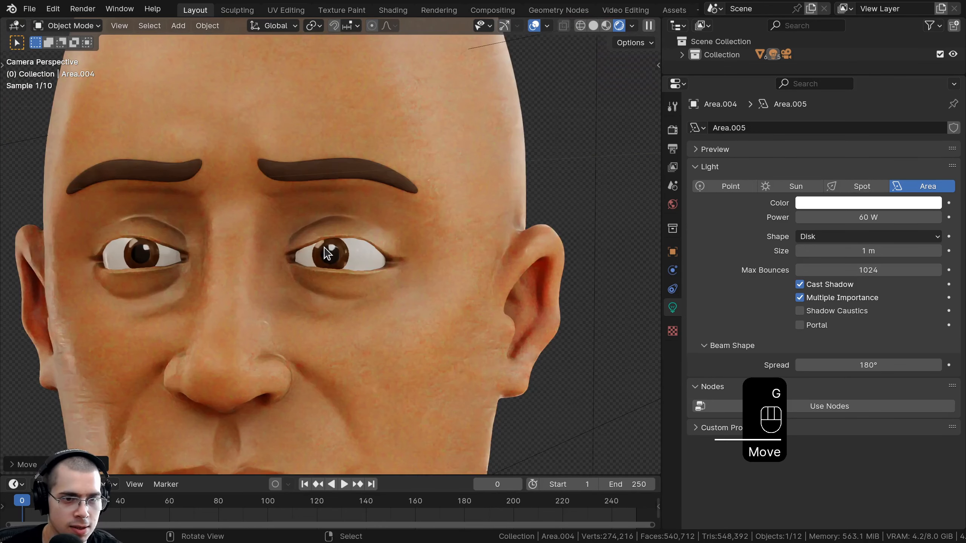
key(g)
click(138, 250)
scroll(192, 253, down, 4)
scroll(192, 253, down, 4)
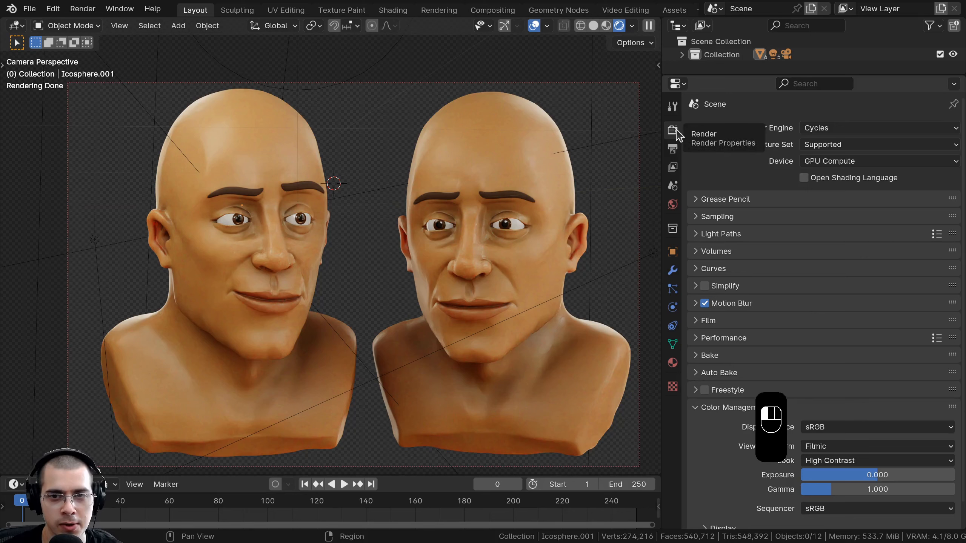
- Set the Cycles final render samples to 200
click(696, 218)
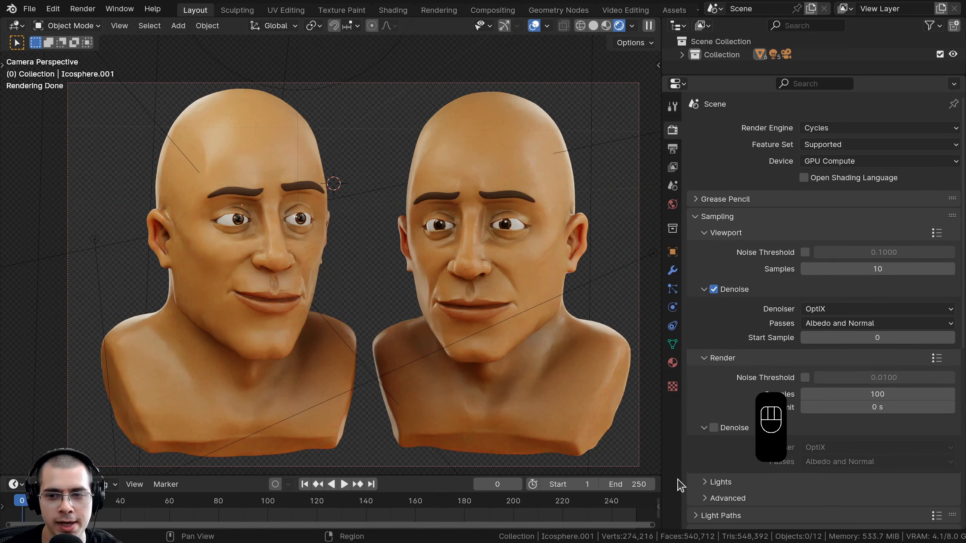
scroll(784, 377, down, 5)
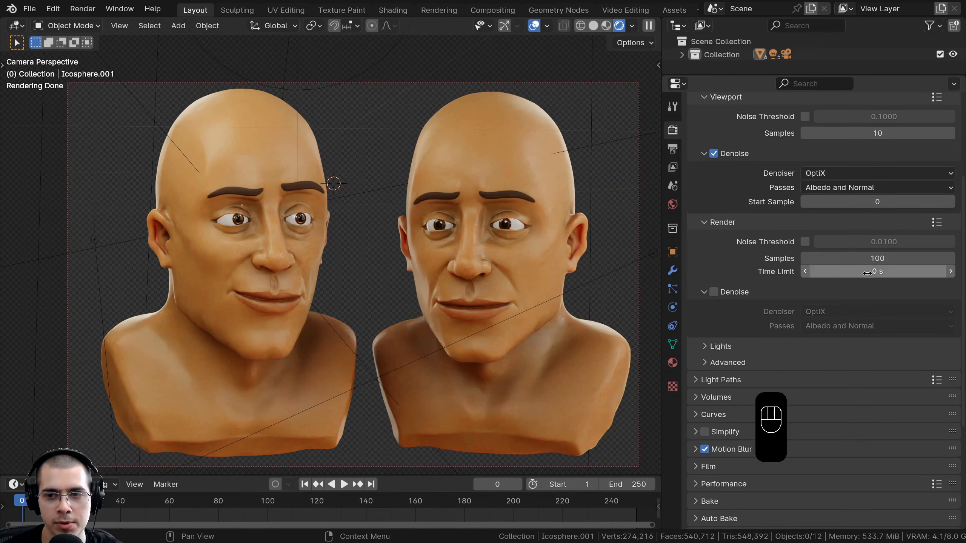
click(861, 263)
text(200)
key(Return)
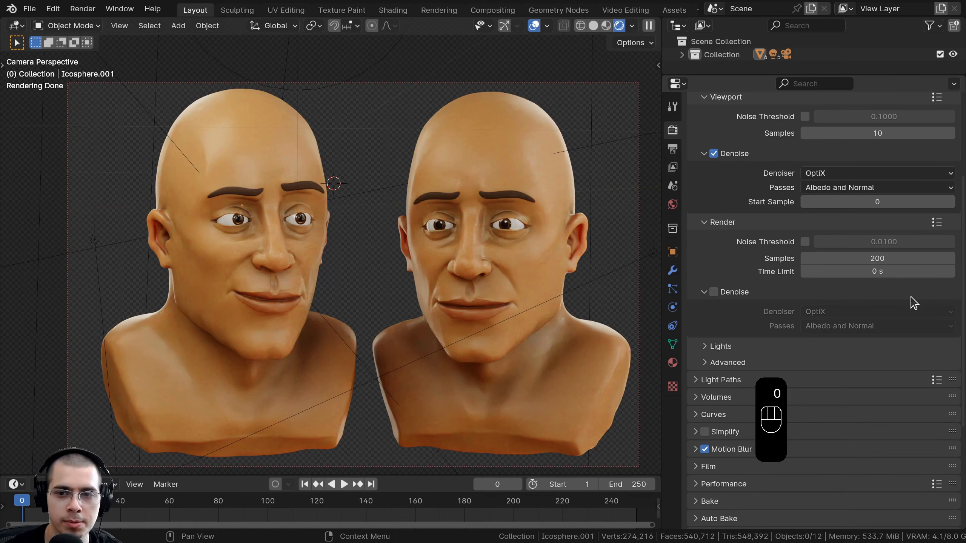
shift+middle_drag(205, 224, 214, 222)
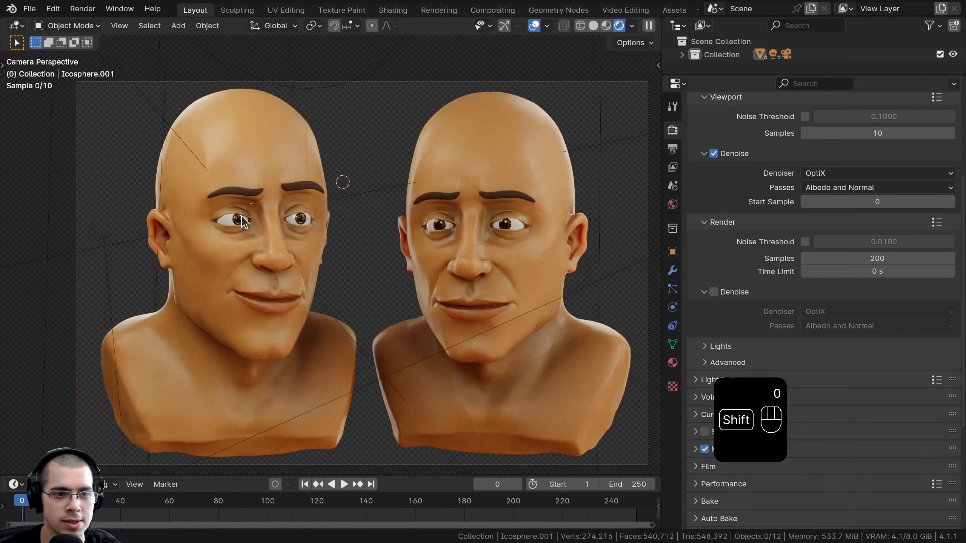
scroll(280, 268, up, 2)
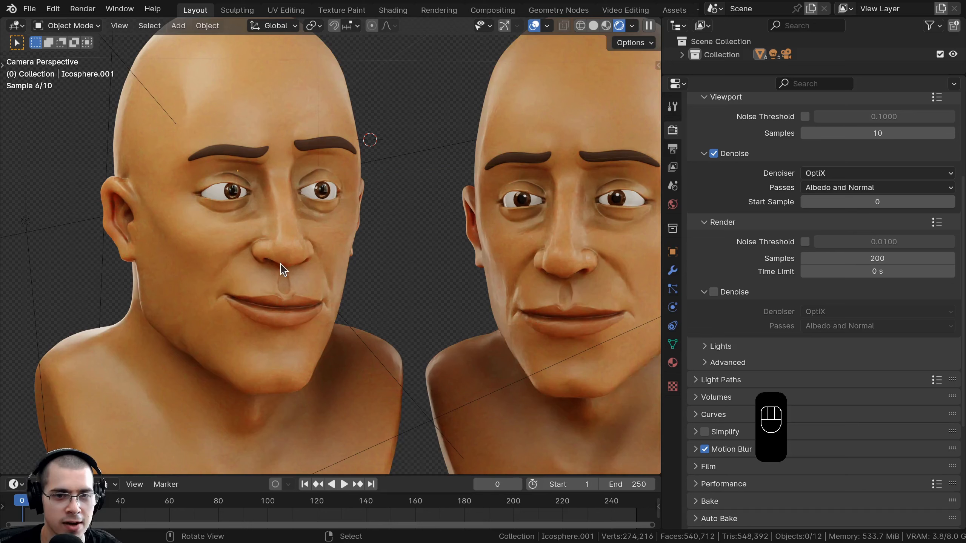
scroll(299, 243, down, 2)
shift+middle_drag(306, 259, 294, 265)
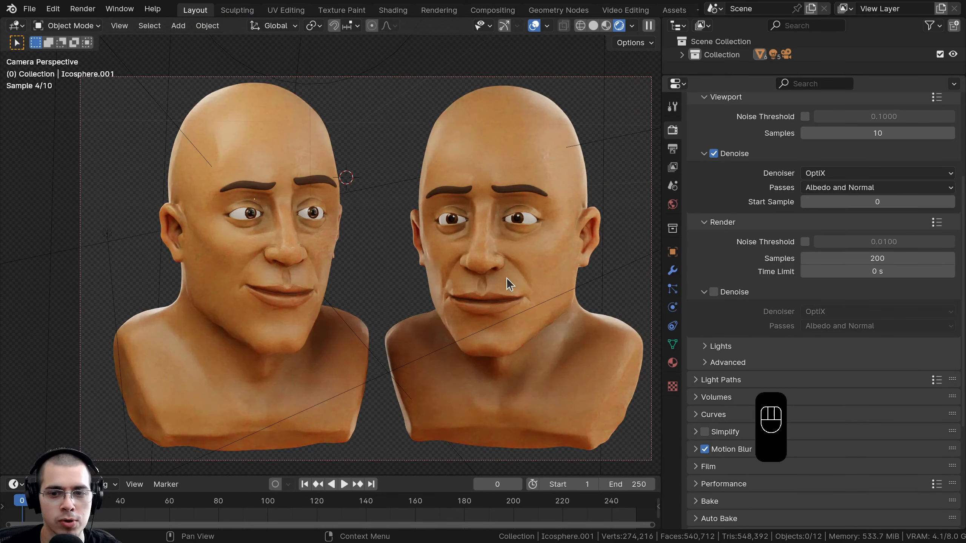
shift+middle_drag(510, 283, 491, 281)
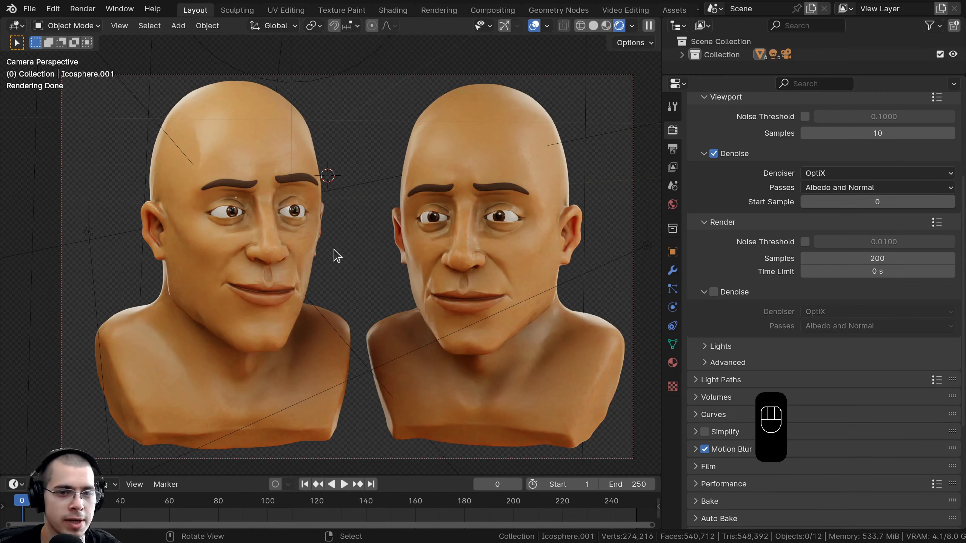
- Switch the render engine to EEVEE to compare the look of the busts, and return it to Cycles
scroll(813, 261, up, 8)
click(810, 128)
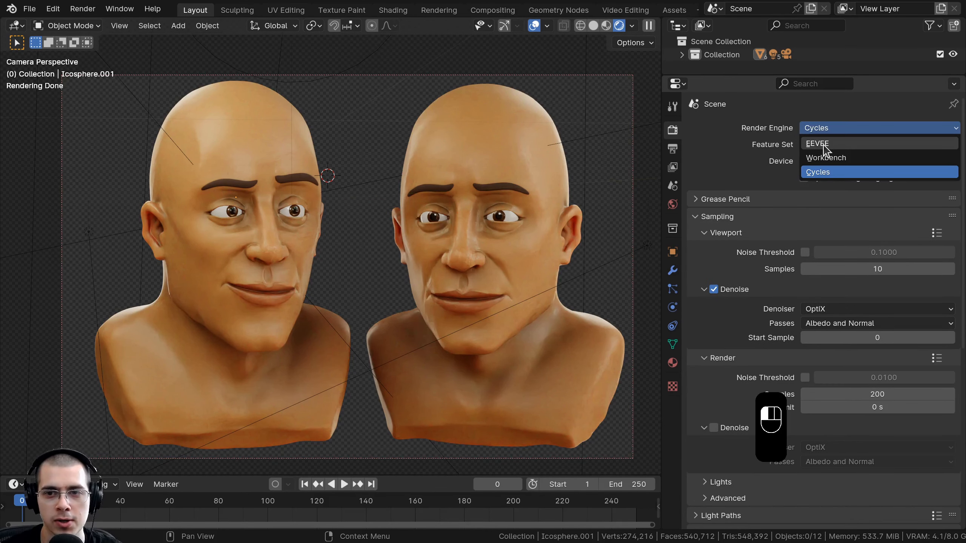
click(823, 145)
key(z)
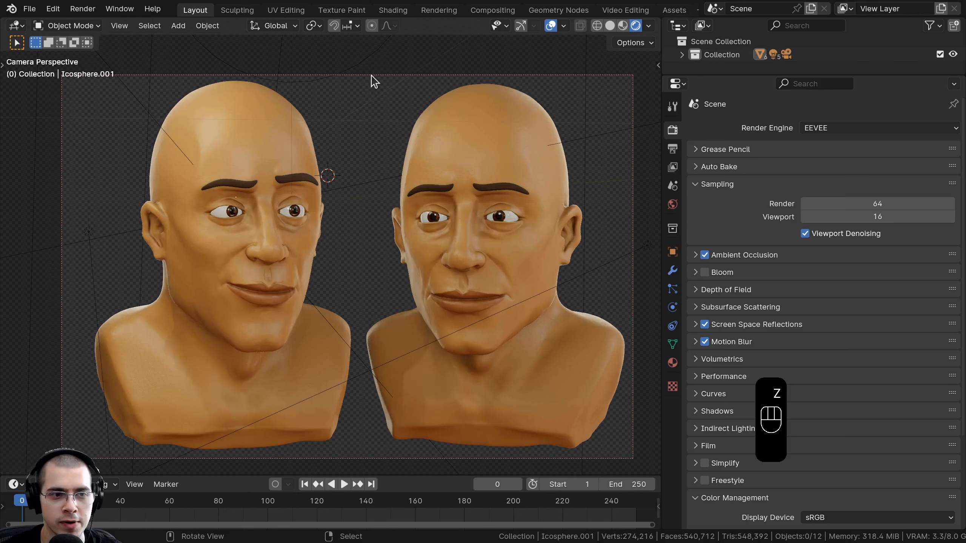
mouse_move(406, 220)
middle_down()
mouse_move(292, 229)
mouse_move(395, 226)
middle_up()
key(KP_0)
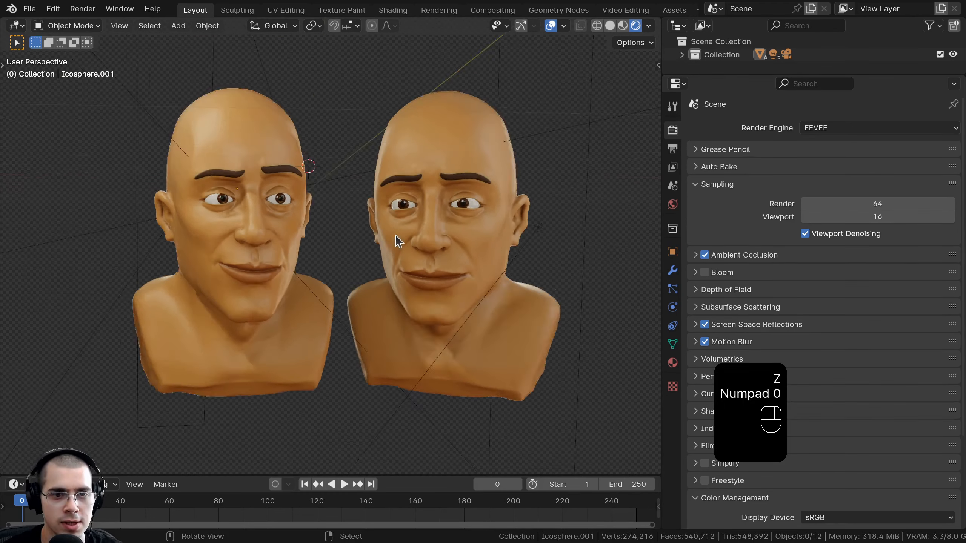
click(895, 129)
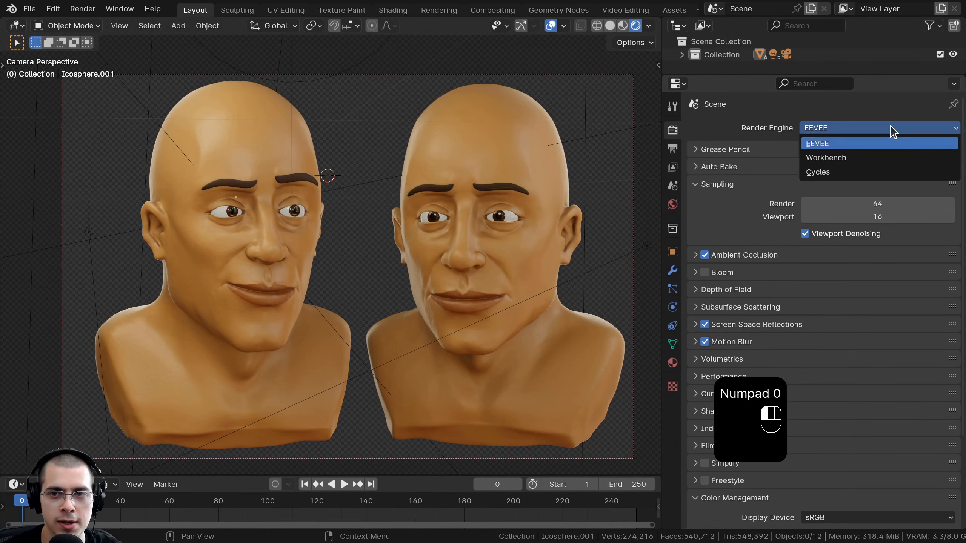
click(840, 173)
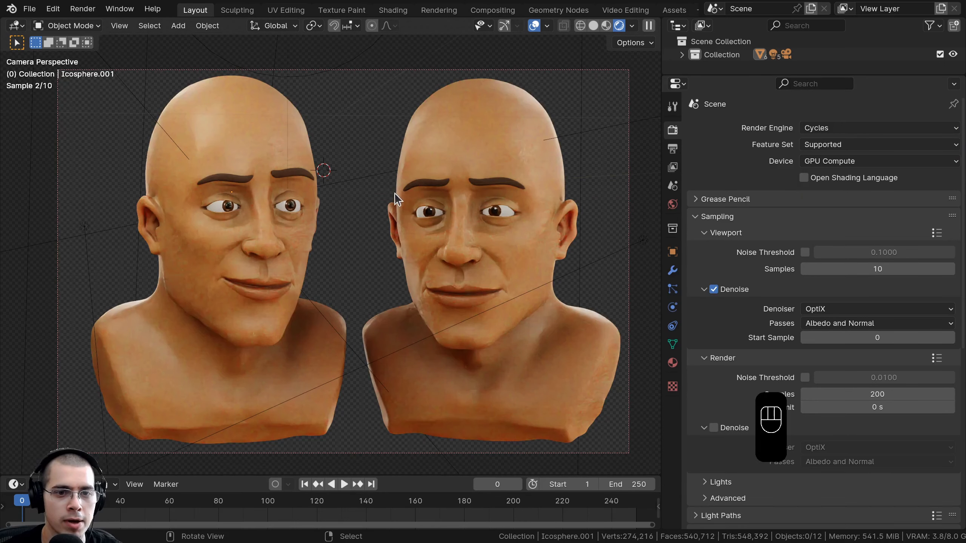
- Save the file with the viewport in solid shading and render the camera image
key(z)
click(473, 172)
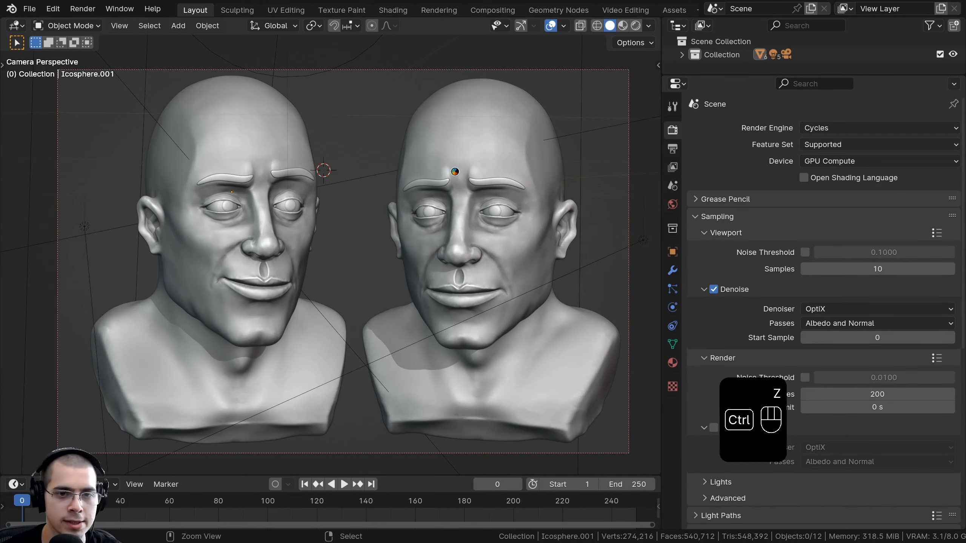
key(ctrl+s)
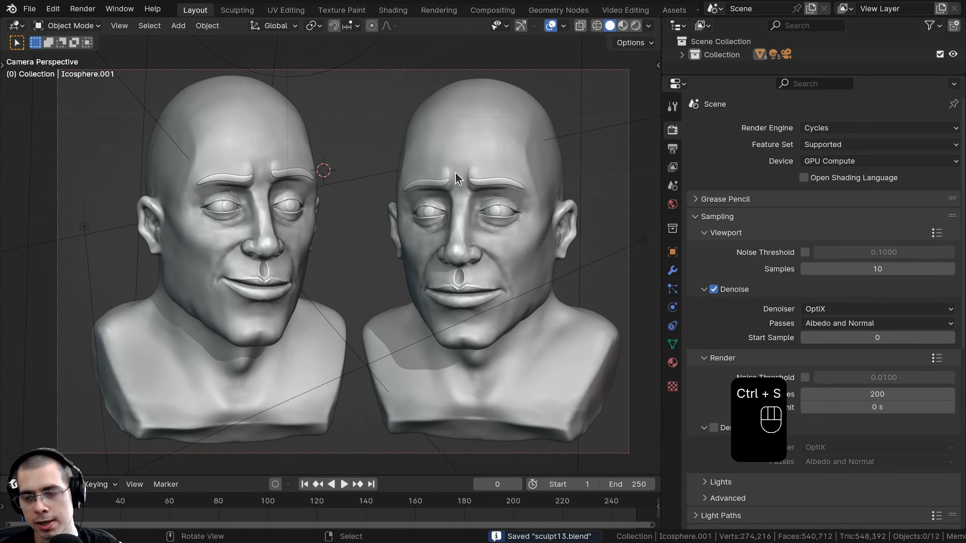
key(F12)
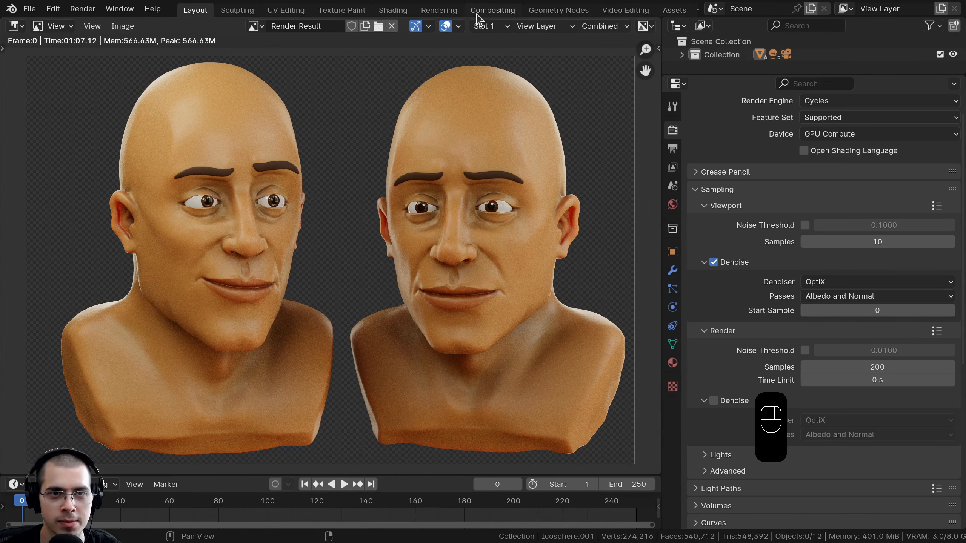
- Enable compositing nodes and insert a Denoise node between the Render Layers and Composite nodes
click(492, 11)
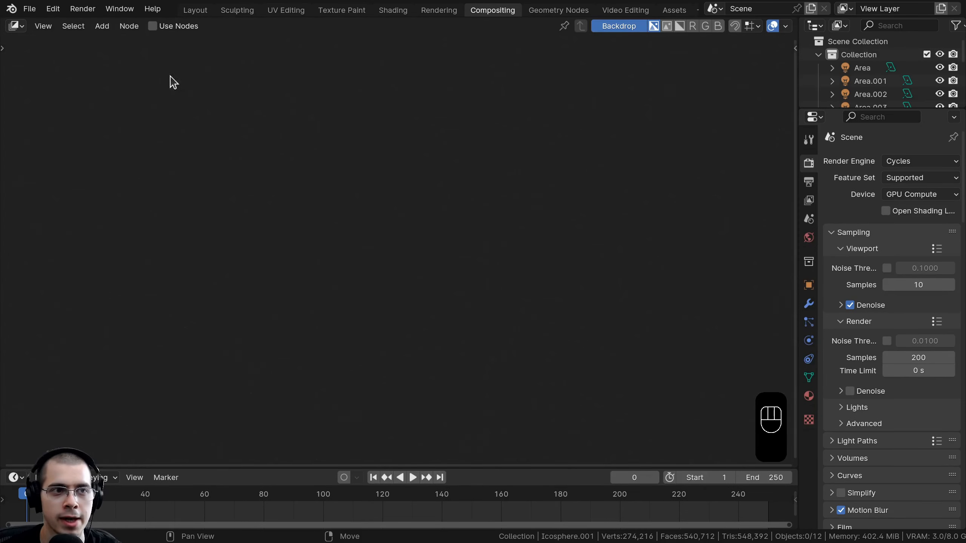
click(154, 27)
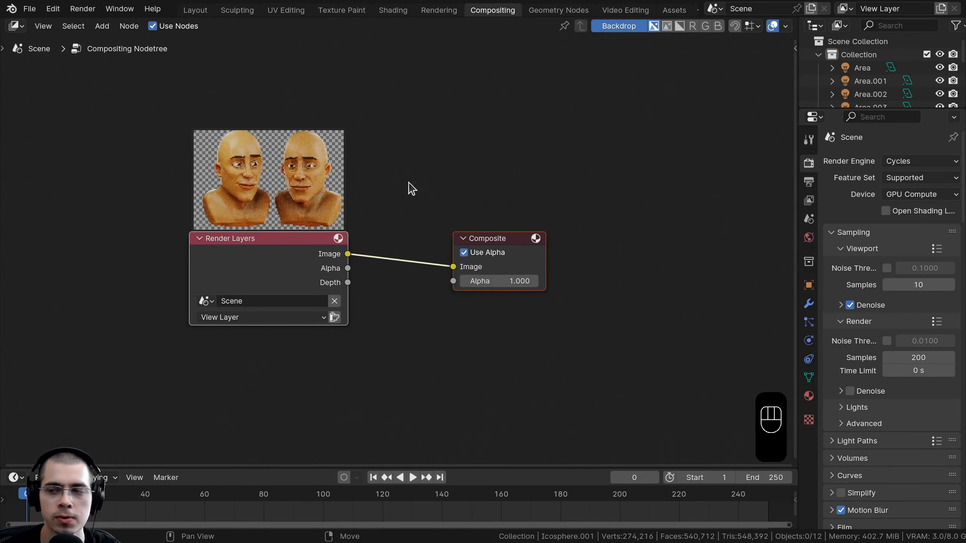
key(shift+a)
click(440, 158)
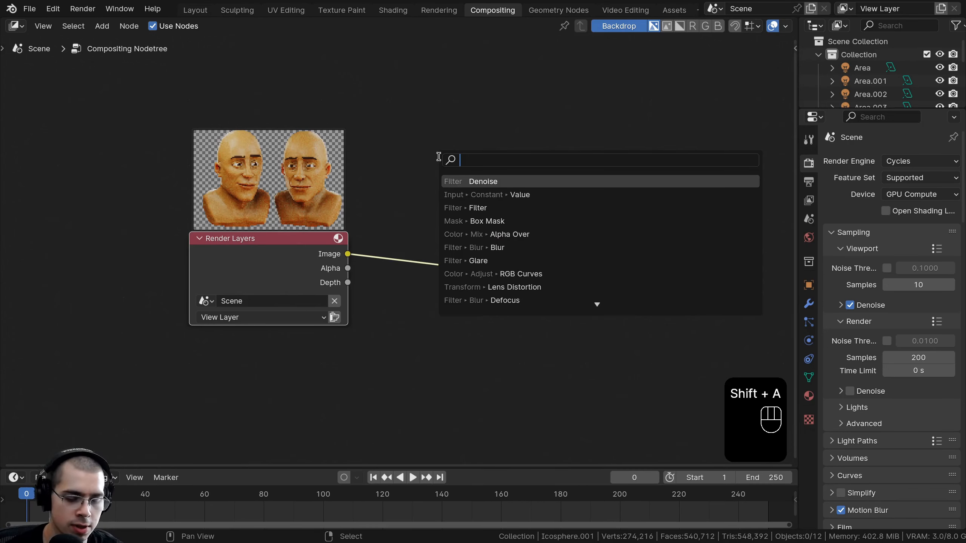
key(BackSpace)
text(den)
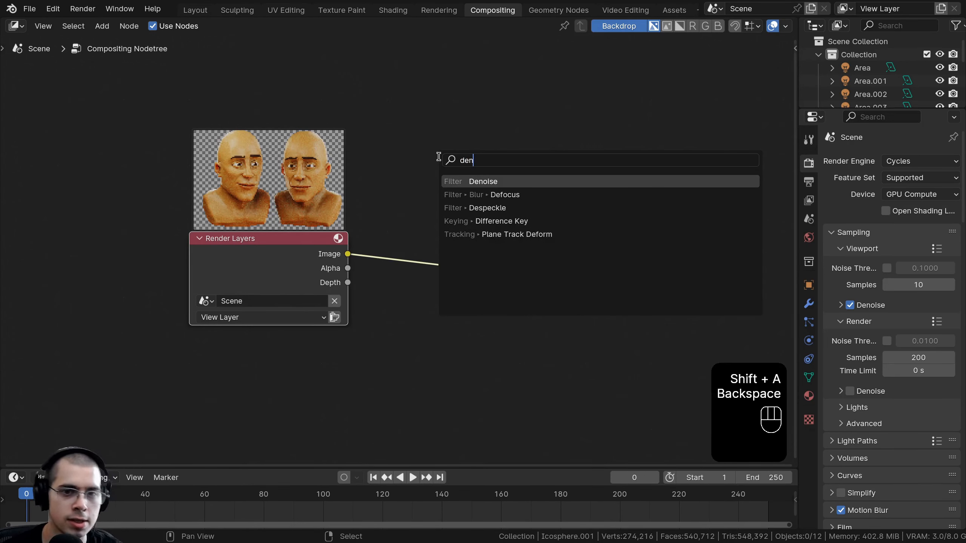
click(465, 180)
click(413, 199)
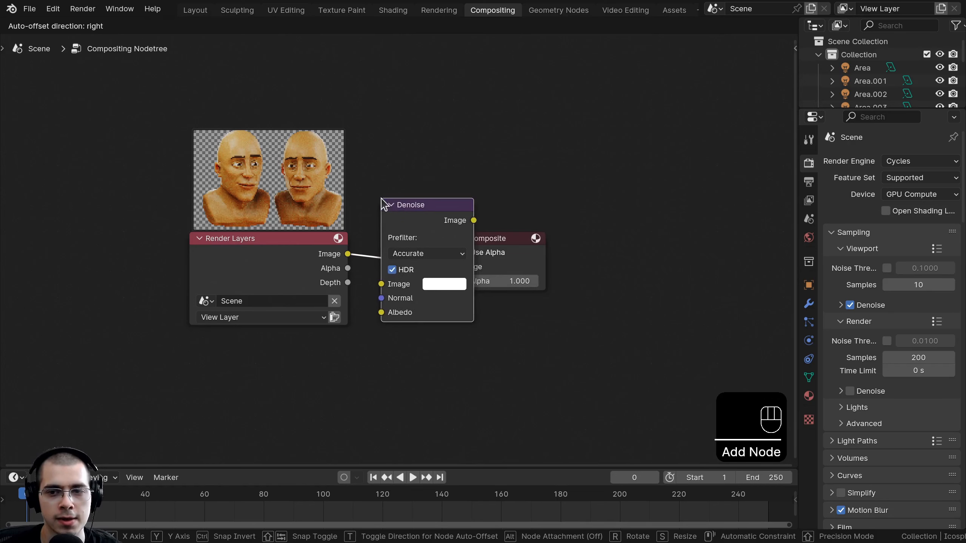
- Move the Render Layers and Denoise nodes away from the Composite node, placing them close together
drag(797, 228, 718, 228)
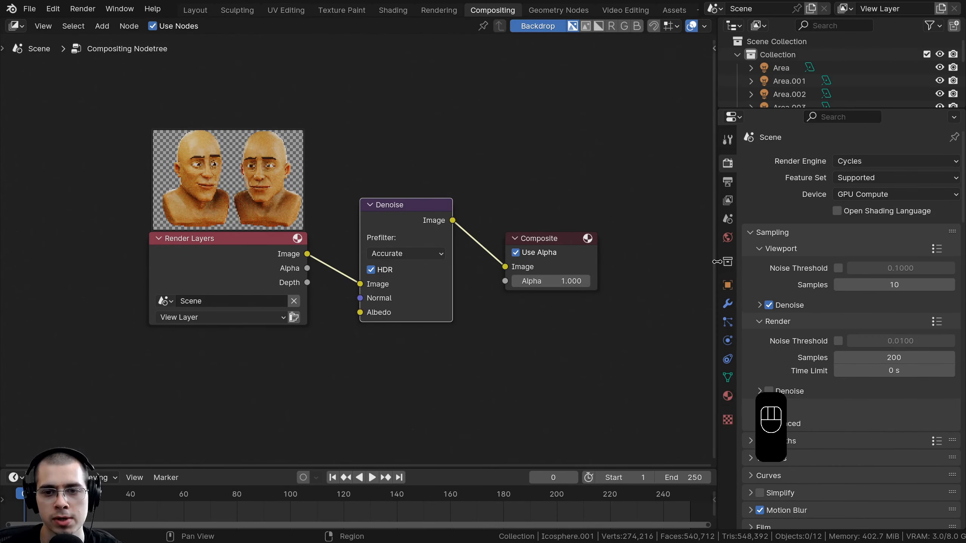
drag(716, 261, 793, 262)
drag(444, 216, 405, 238)
drag(377, 210, 344, 264)
key(g)
click(253, 285)
key(a)
click(268, 283)
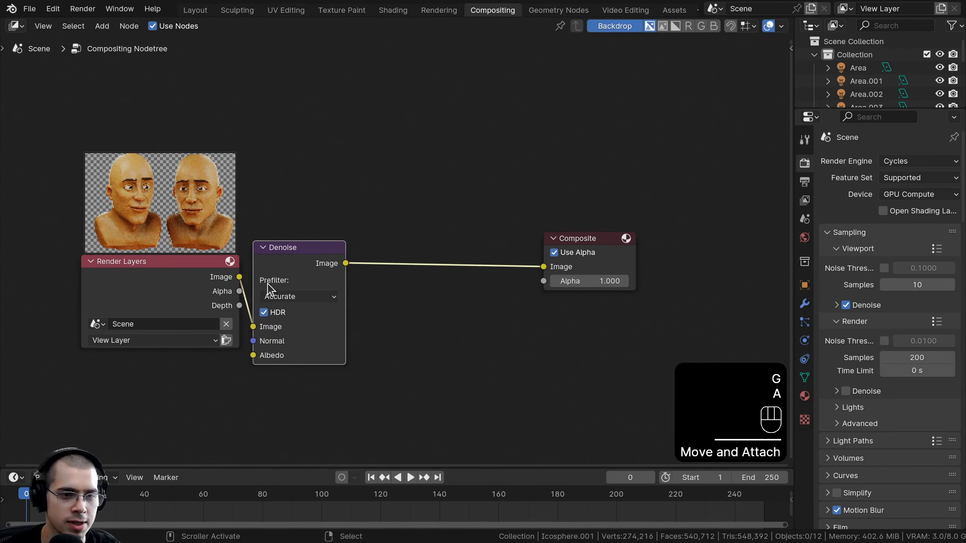
- Set the Denoise node's prefilter to Fast and nudge the node closer to Render Layers
click(274, 297)
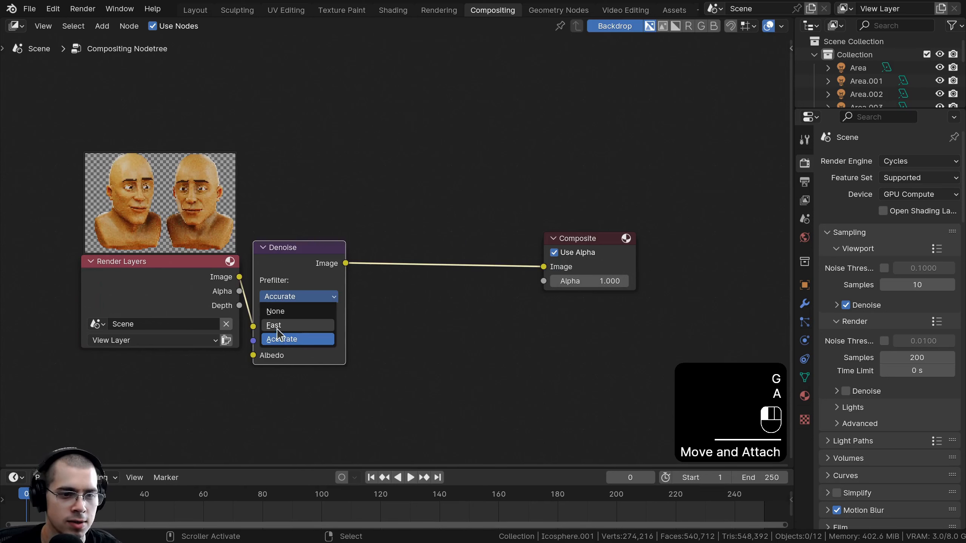
drag(294, 273, 291, 264)
click(279, 288)
click(280, 318)
click(288, 292)
click(285, 318)
click(312, 248)
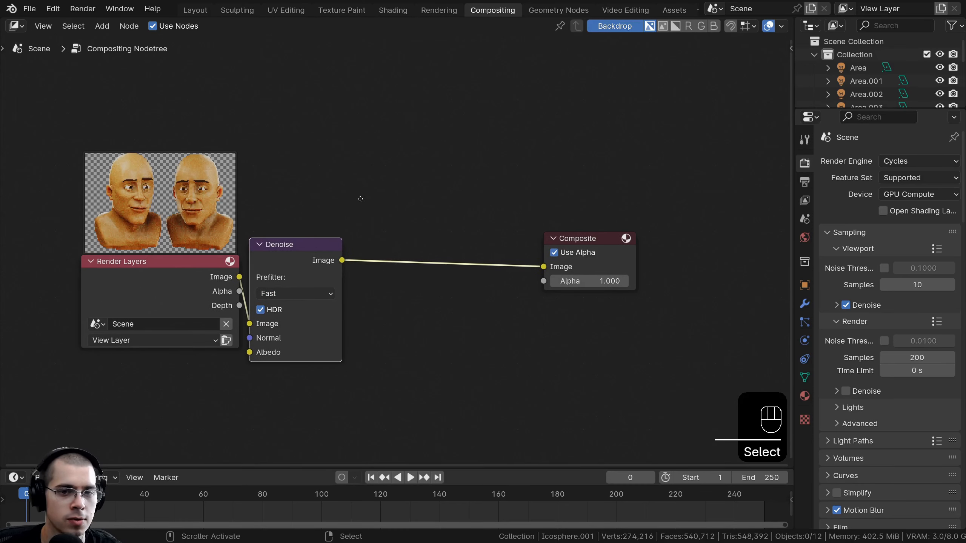
- Connect a Viewer node to the Denoise output as backdrop preview and place it above the Composite node
middle_drag(386, 233, 370, 247)
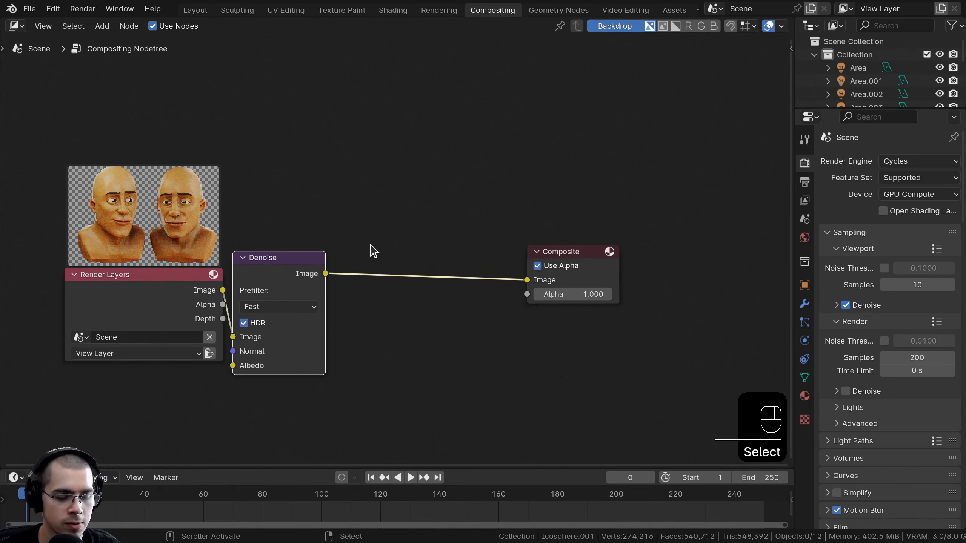
ctrl+shift+click(304, 264)
drag(455, 210, 562, 82)
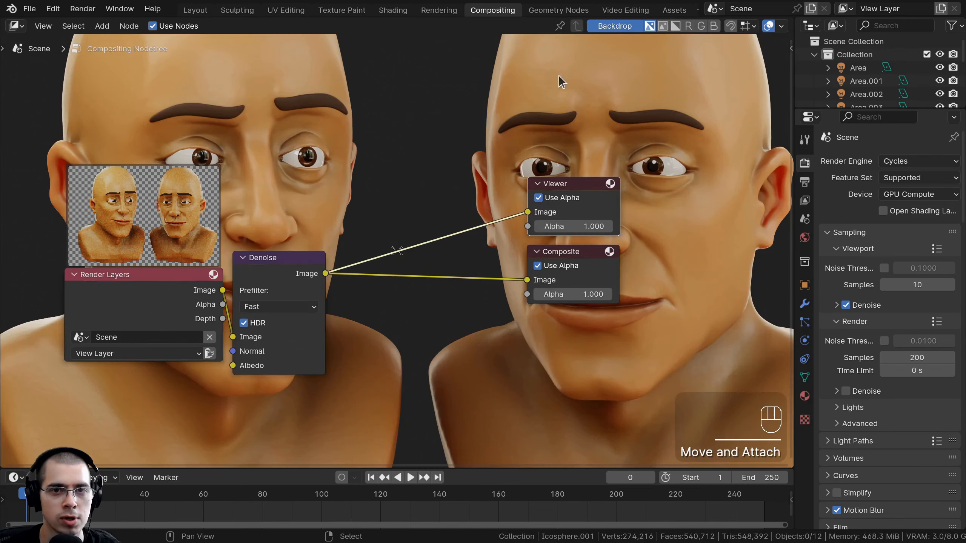
- Move the Viewer and Composite nodes farther from the Denoise node to make room between them
scroll(432, 147, down, 2)
drag(468, 160, 656, 337)
key(g)
click(790, 356)
key(a)
middle_drag(552, 248, 550, 253)
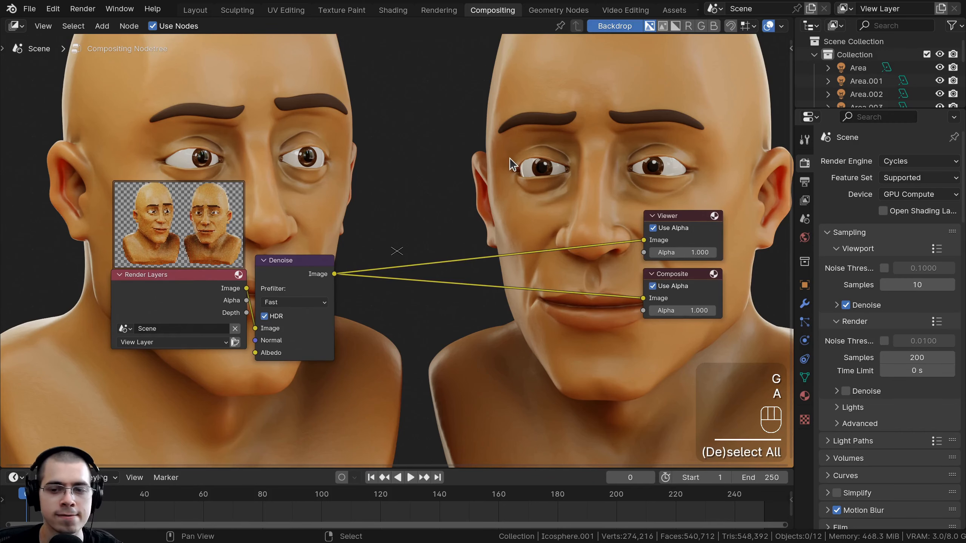
- Zoom the backdrop out until the complete render with both busts fits in the node editor, keeping the nodes along its lower part
key(v)
key(v)
key(v)
key(v)
key(alt+v)
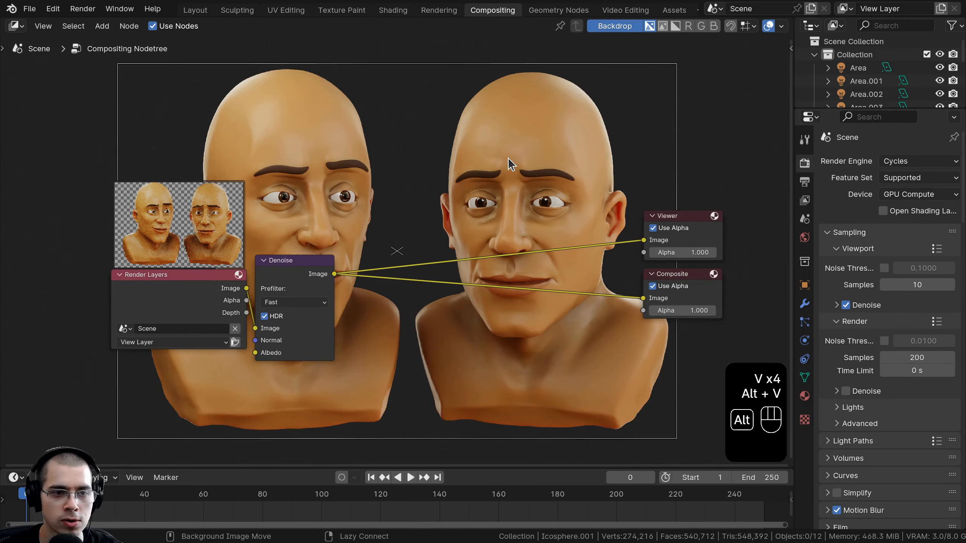
key(alt+v)
key(v)
middle_drag(323, 179, 322, 242)
key(a)
middle_drag(296, 340, 301, 347)
key(a)
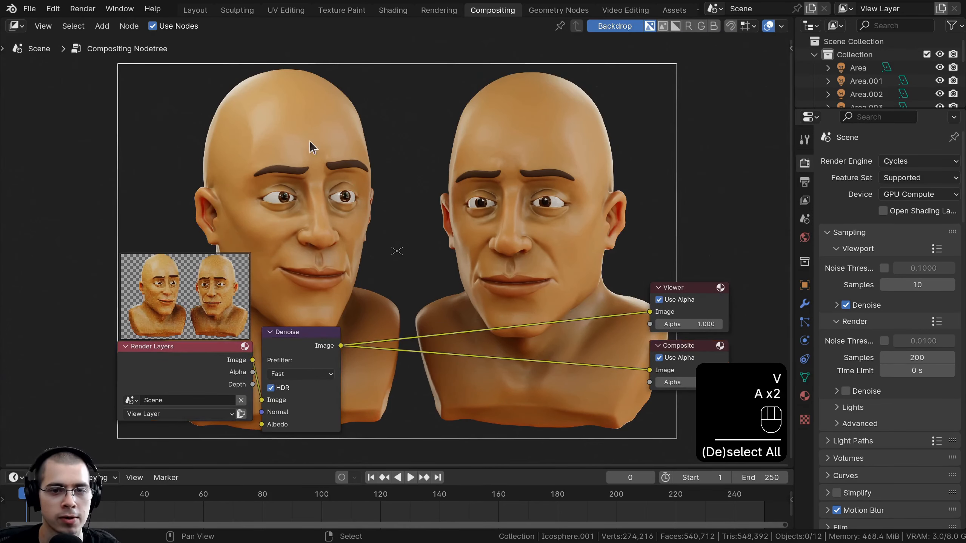
middle_drag(457, 146, 455, 147)
- Add a Blur node above the Denoise node and link its output to the Viewer
key(shift+a)
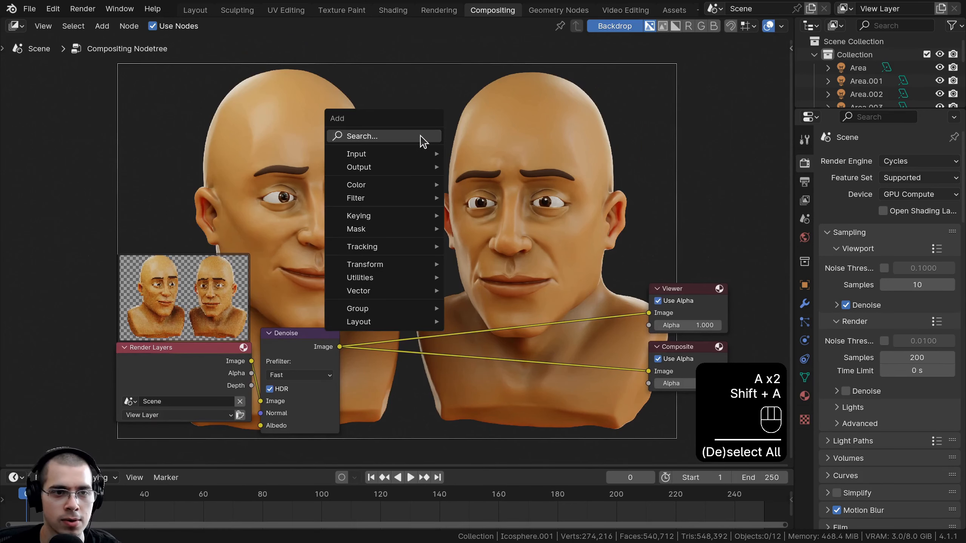
click(423, 136)
text(blur)
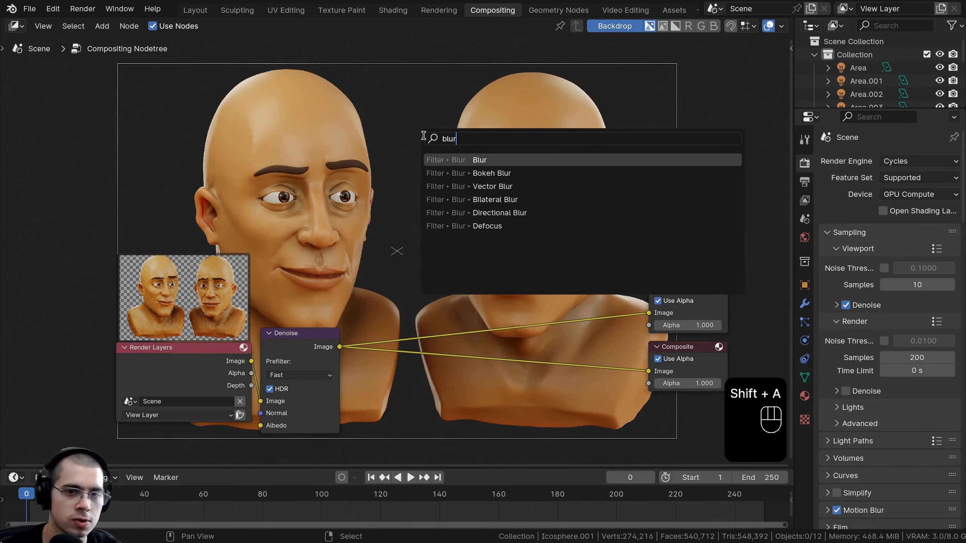
click(442, 159)
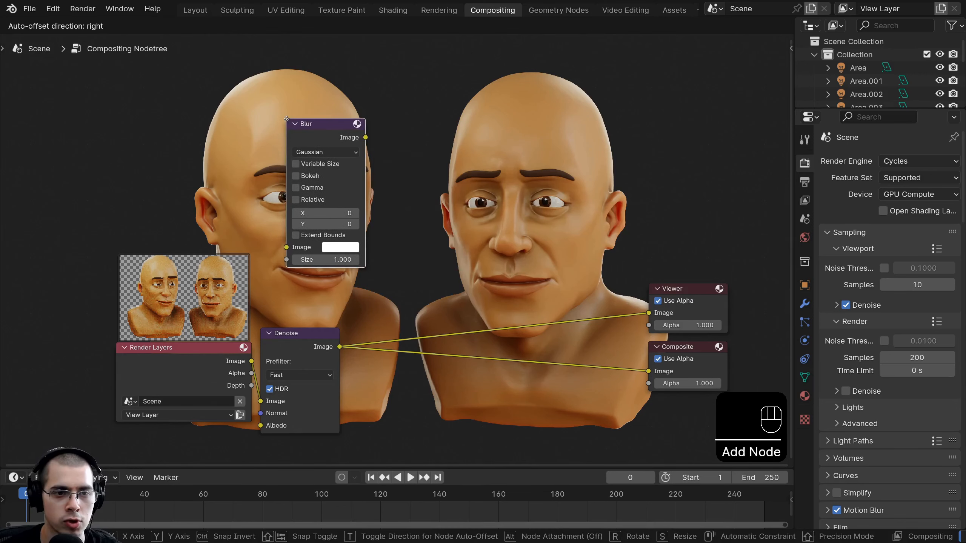
click(327, 132)
ctrl+shift+click(327, 132)
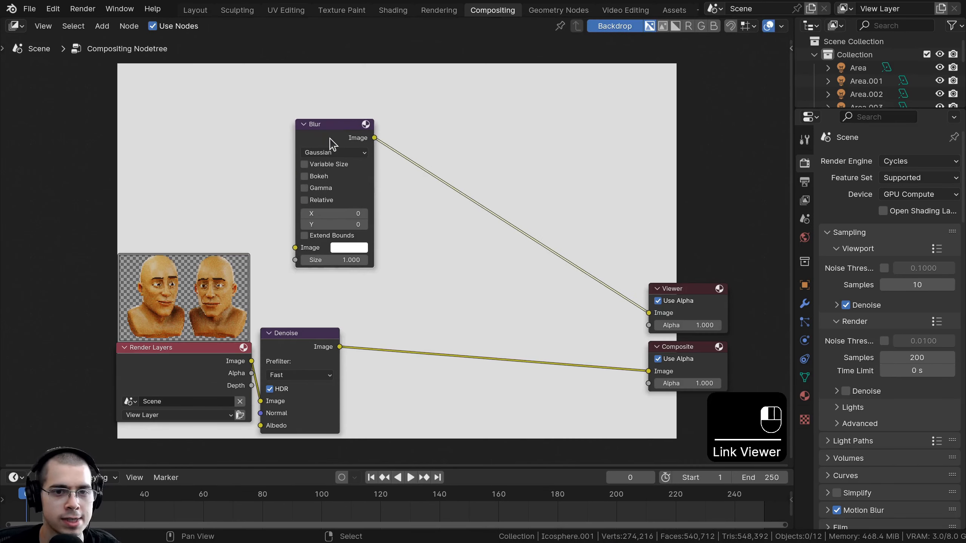
- Move the Render Layers node away from Denoise and connect its Alpha output to the Blur node's Image input
drag(134, 358, 105, 352)
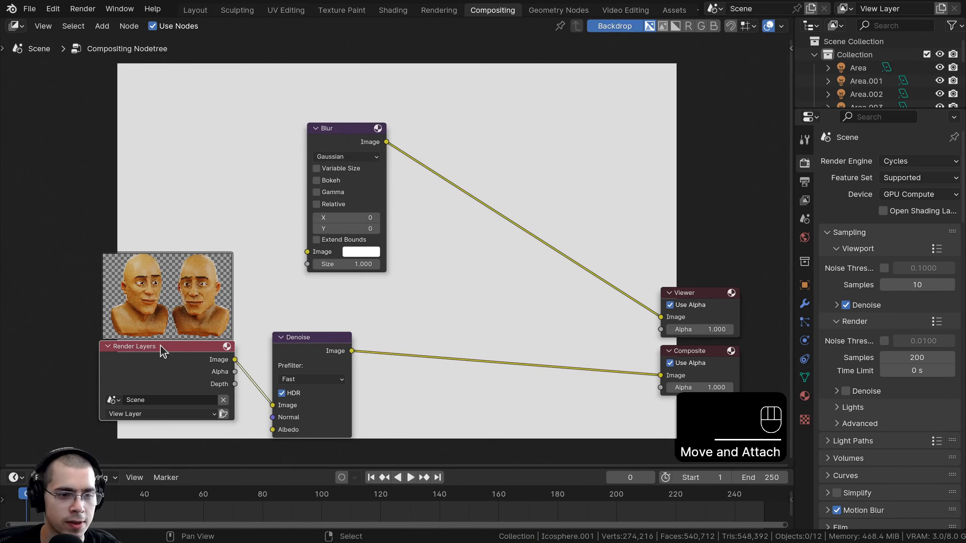
drag(235, 371, 307, 252)
middle_drag(368, 119, 362, 208)
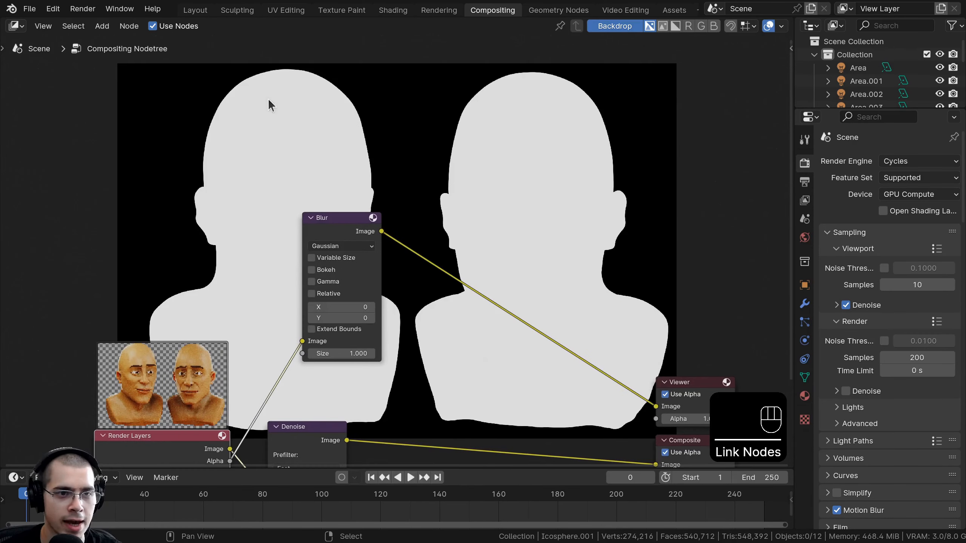
middle_drag(323, 381, 334, 303)
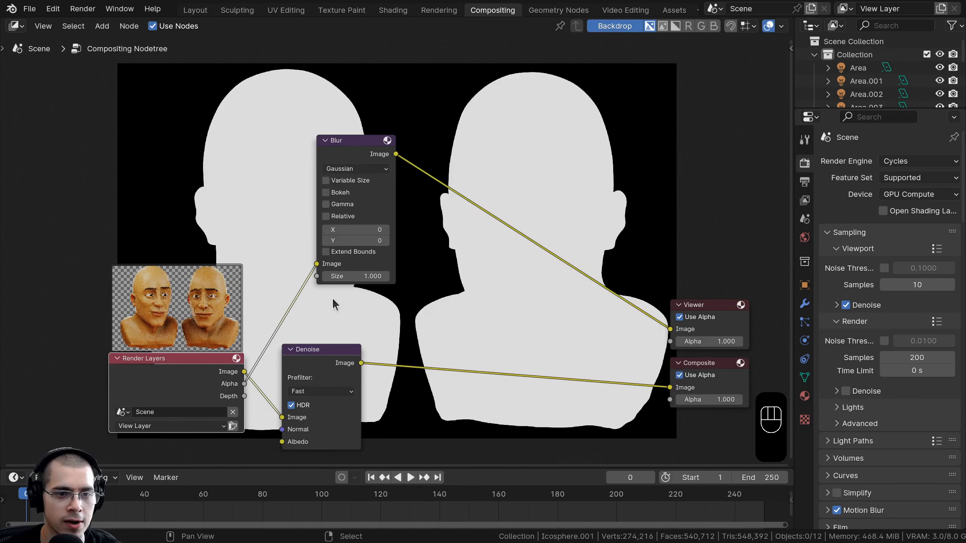
- Set the Blur node's X and Y size to 250
scroll(334, 303, up, 1)
scroll(343, 226, up, 1)
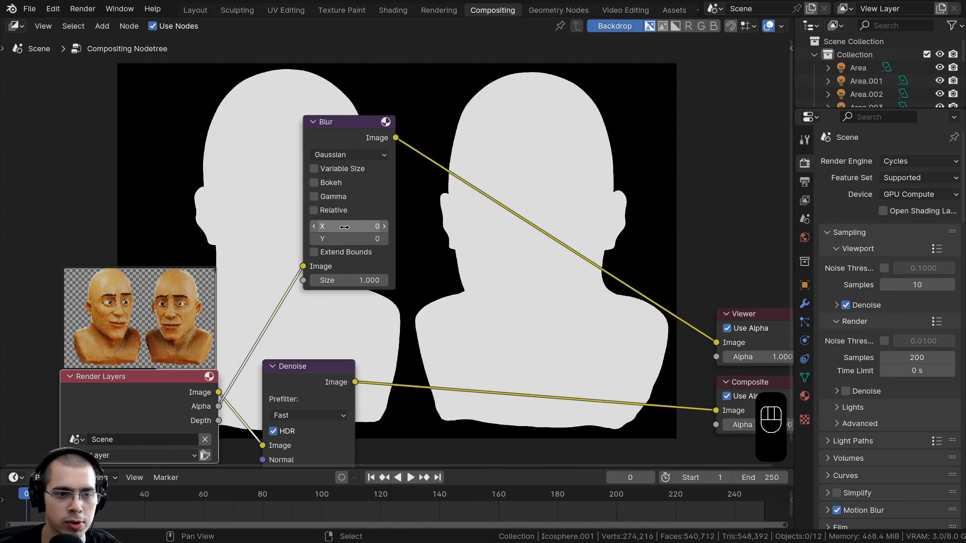
click(337, 230)
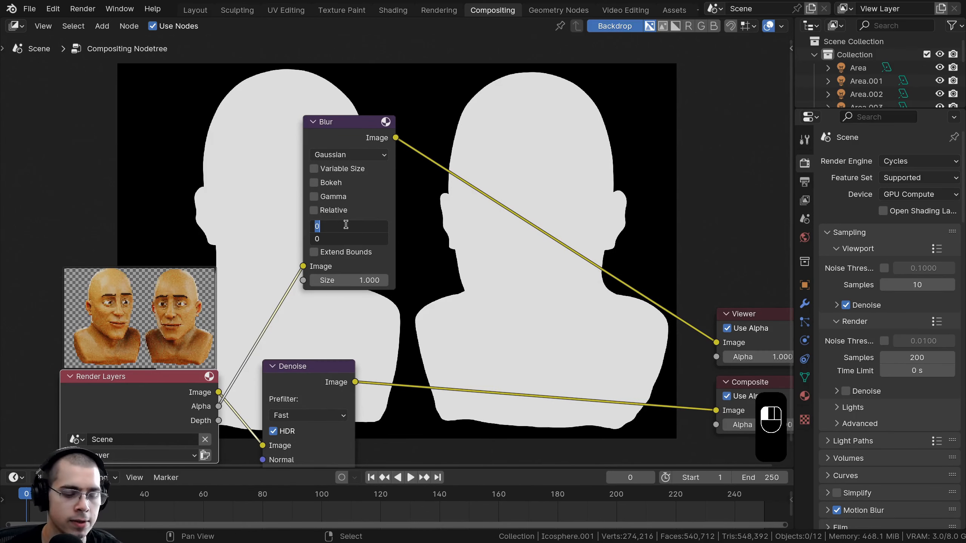
key(Return)
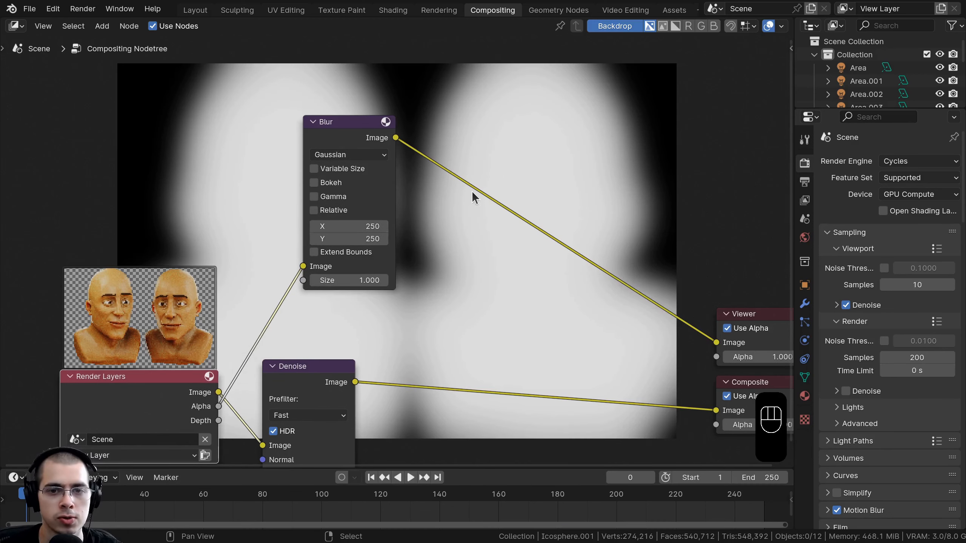
middle_drag(450, 164, 399, 217)
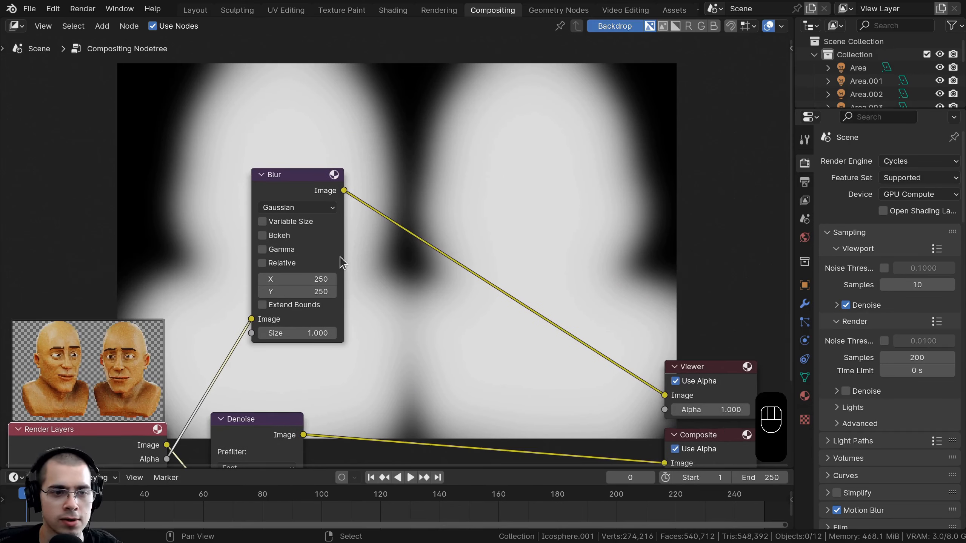
- Set the Blur node's X and Y size to 100
shift+click(304, 279)
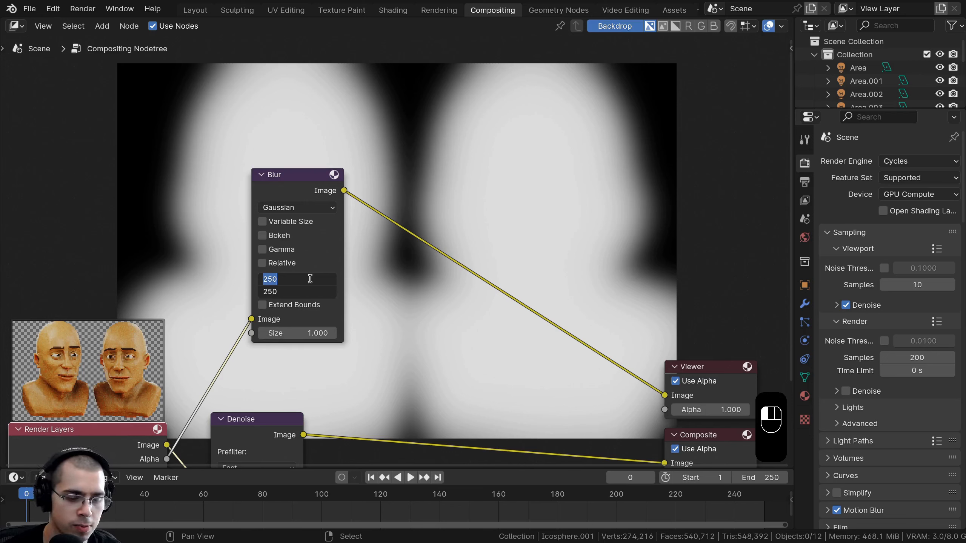
key(Return)
scroll(387, 119, up, 1)
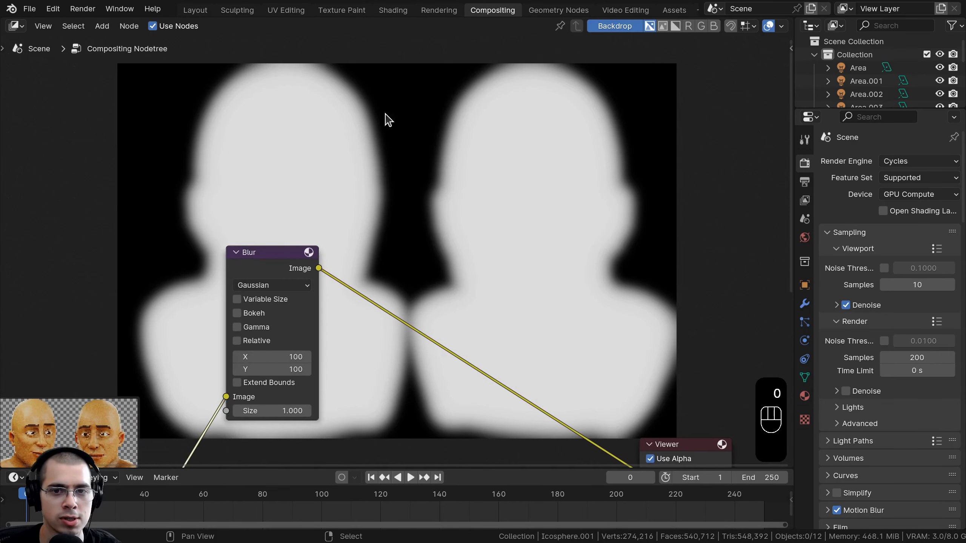
scroll(508, 248, down, 3)
middle_drag(635, 266, 625, 235)
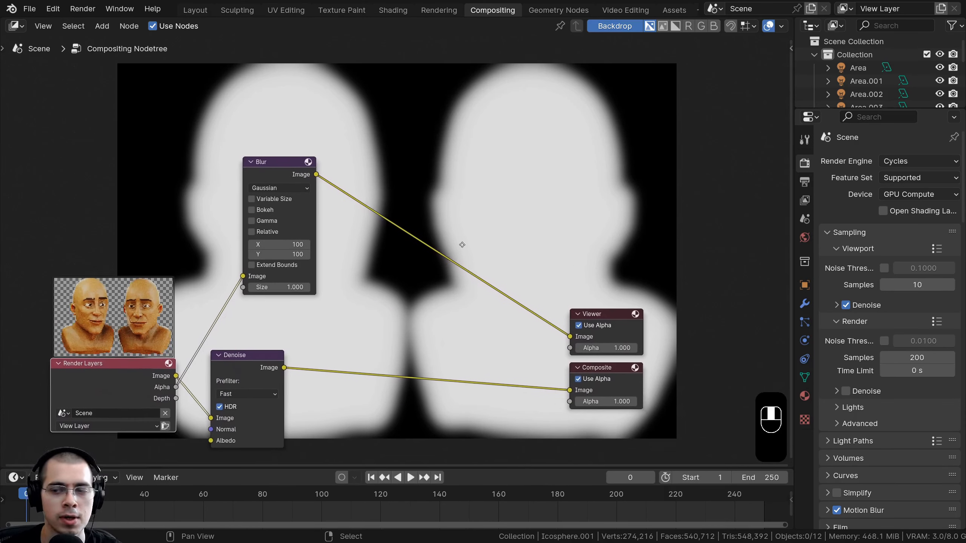
- Insert an Alpha Over node on the link between Denoise and Composite, and connect its output to the Viewer as well
key(shift+a)
click(475, 190)
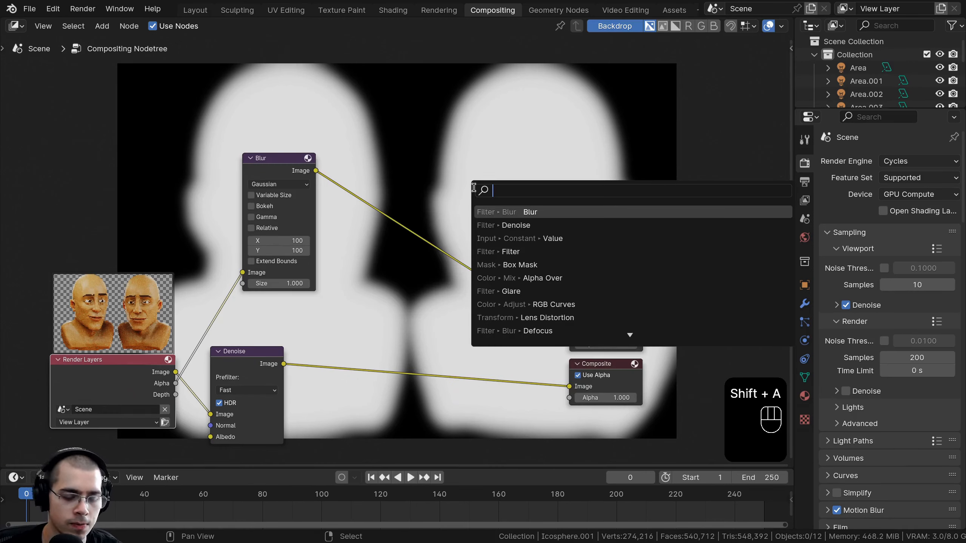
text(al)
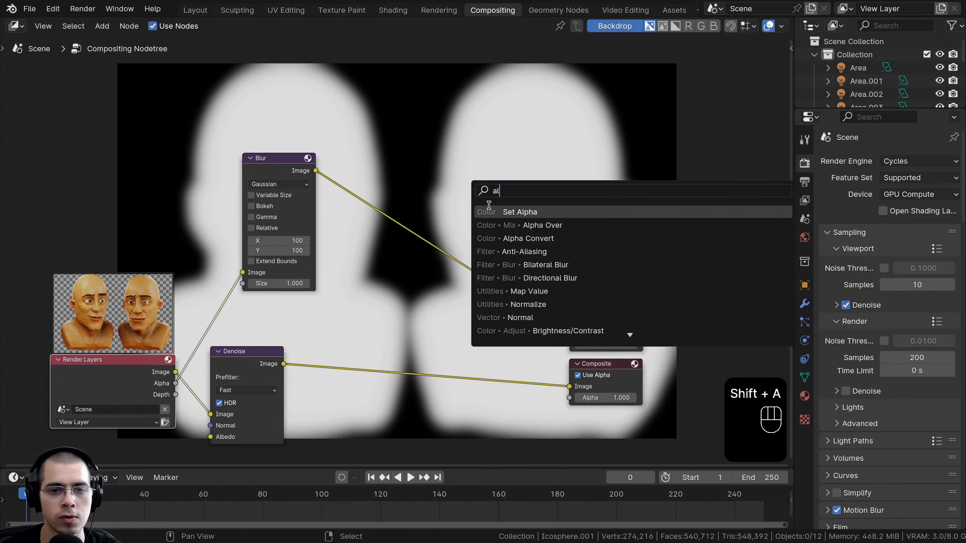
click(508, 225)
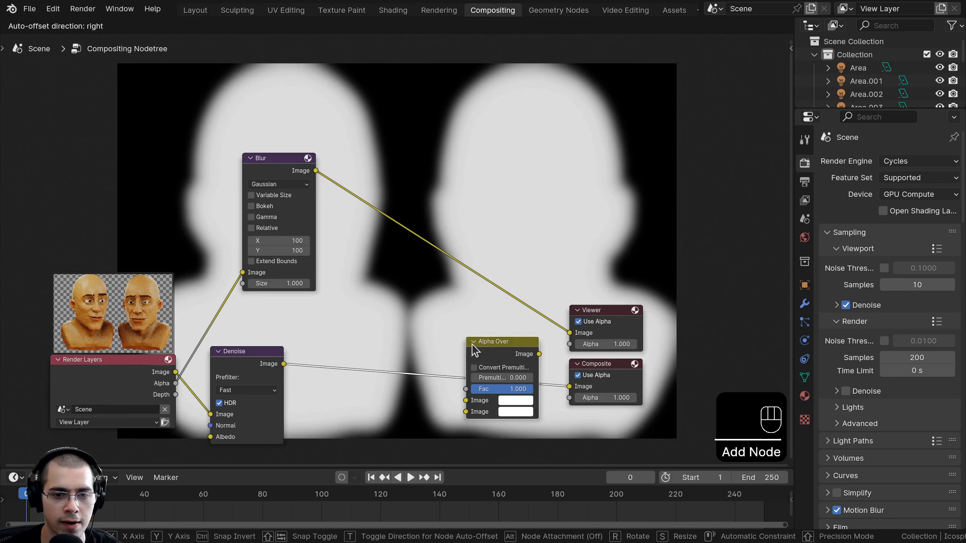
click(454, 336)
drag(528, 354, 496, 301)
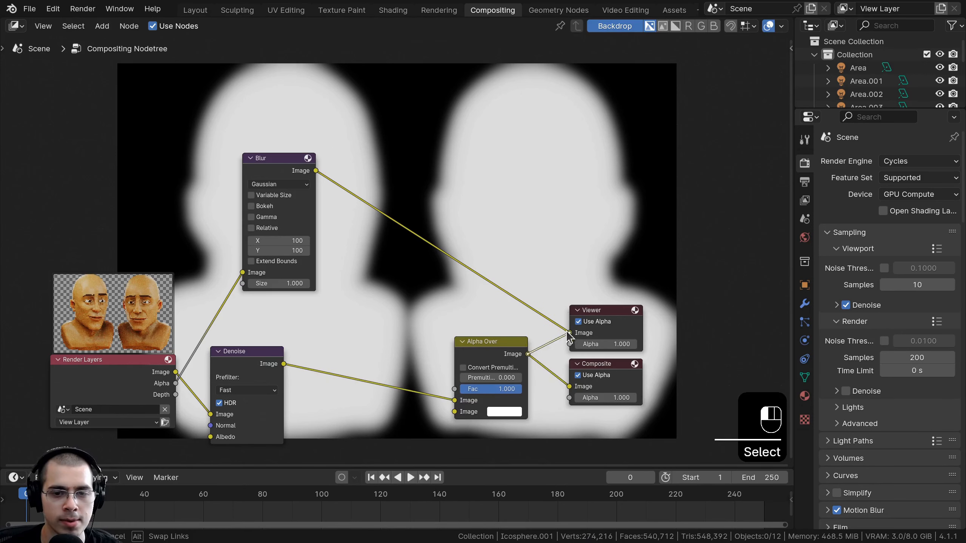
drag(558, 335, 568, 332)
drag(519, 345, 530, 341)
- Connect the Blur output to Alpha Over's first Image input and the Denoise output to its second Image input
middle_drag(294, 187, 310, 176)
drag(285, 159, 482, 387)
middle_drag(296, 350, 292, 292)
click(299, 306)
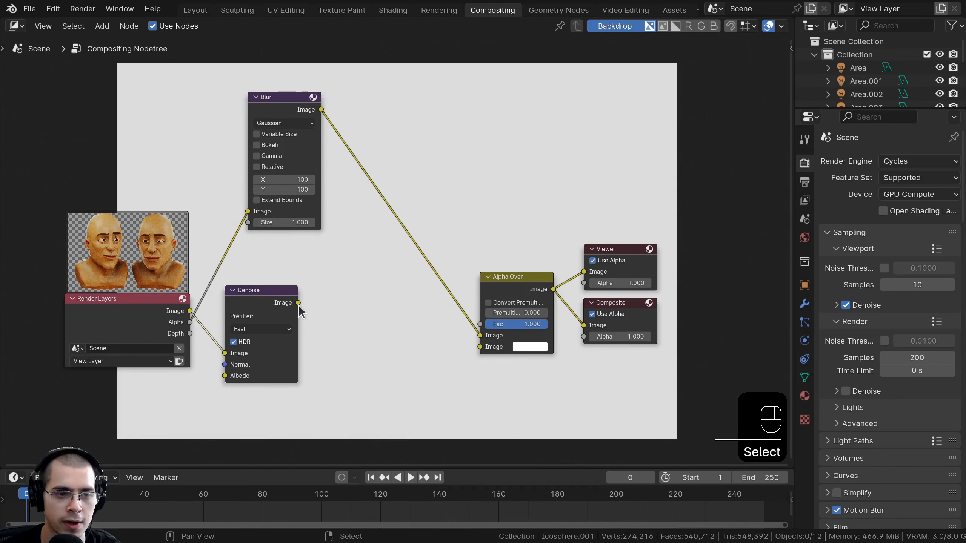
drag(298, 303, 481, 347)
middle_drag(339, 245, 338, 253)
- Move the Blur node closer to the Denoise node so it sits directly above it
drag(267, 120, 257, 144)
middle_drag(407, 177, 385, 270)
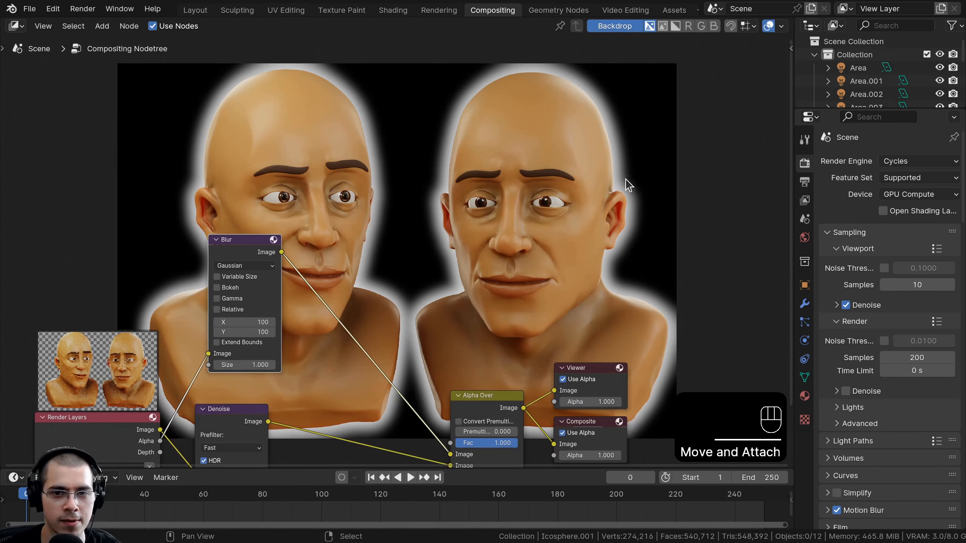
middle_drag(378, 232, 387, 217)
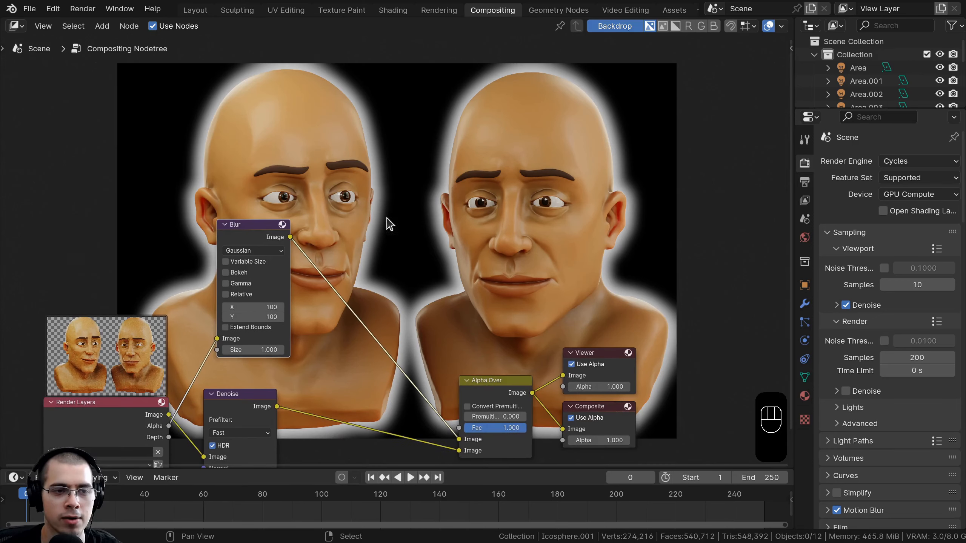
drag(281, 245, 273, 276)
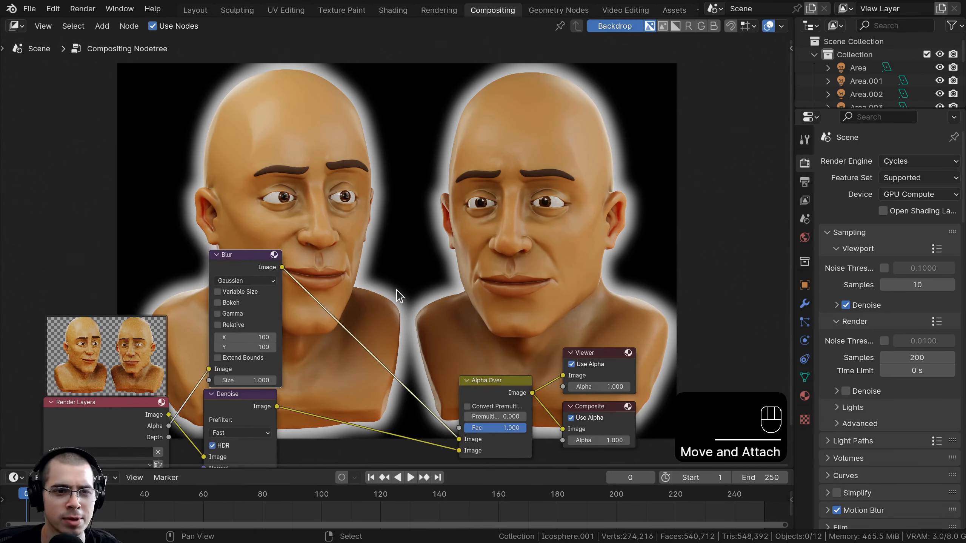
middle_drag(355, 211, 372, 189)
drag(266, 231, 258, 222)
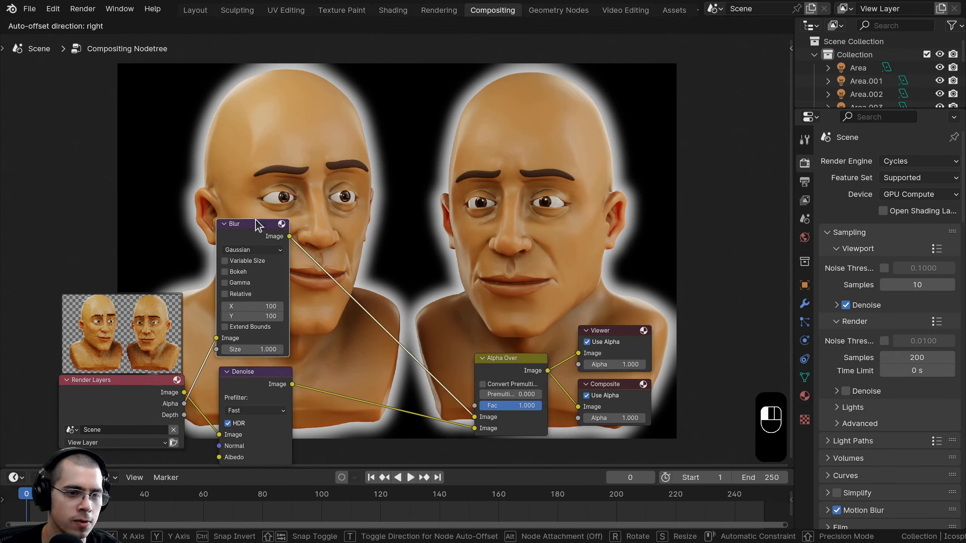
- Insert a Color Ramp node on the link between the Blur and Alpha Over nodes
key(shift+a)
click(321, 165)
text(color)
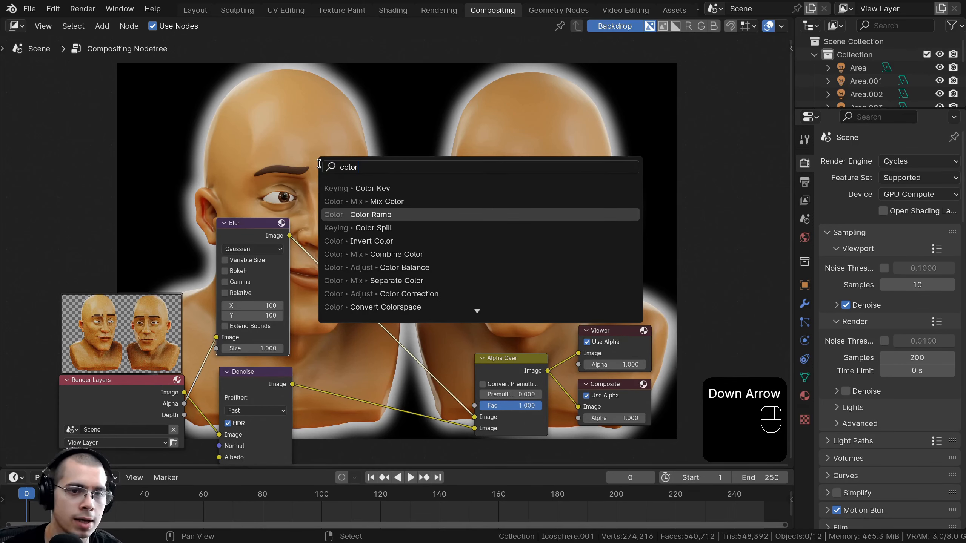
key(Return)
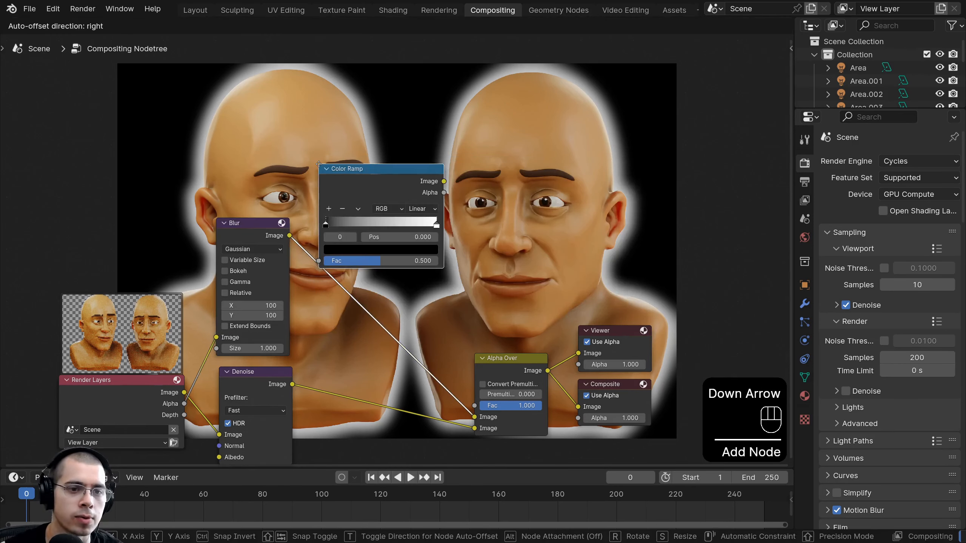
click(373, 251)
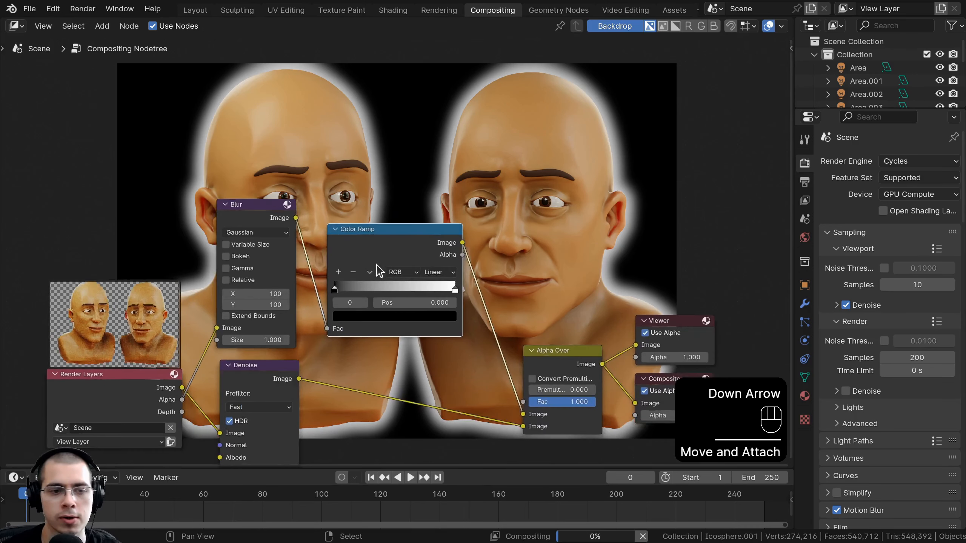
- Swap the Color Ramp's two stops so white sits at position 0 and black at position 1
scroll(353, 296, up, 2)
drag(356, 297, 298, 295)
drag(404, 299, 465, 298)
middle_drag(465, 298, 468, 300)
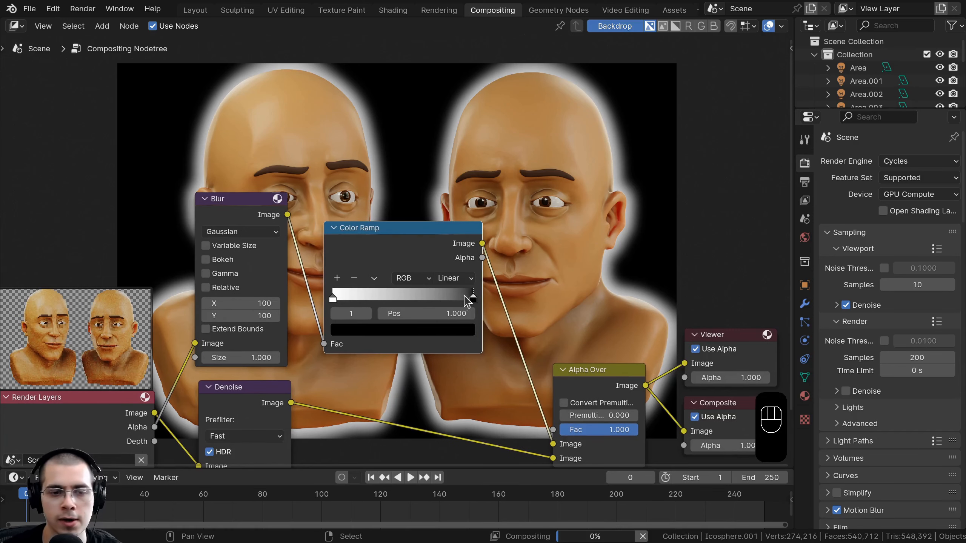
- Darken the Color Ramp's white stop at position 0 to a medium grey and check the background around the busts
click(334, 301)
click(364, 330)
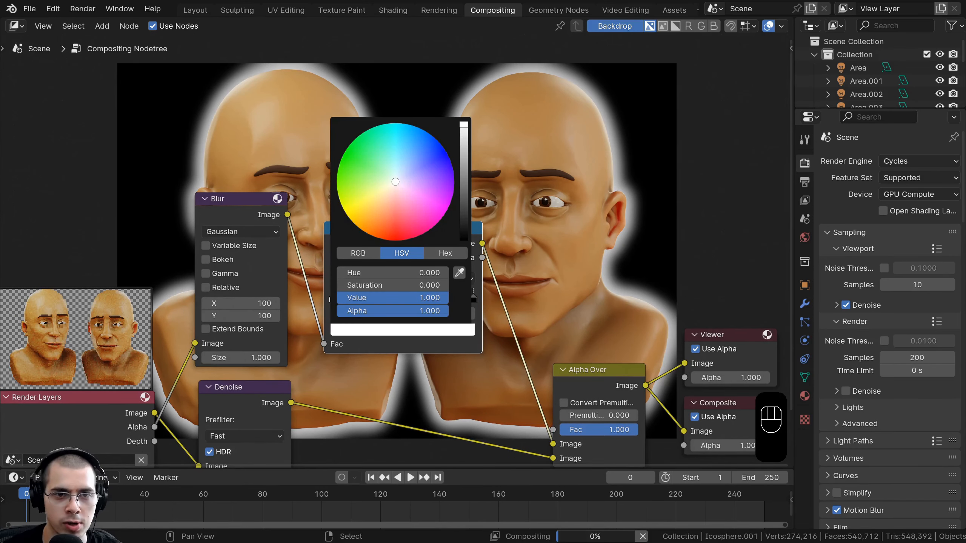
drag(464, 135, 464, 199)
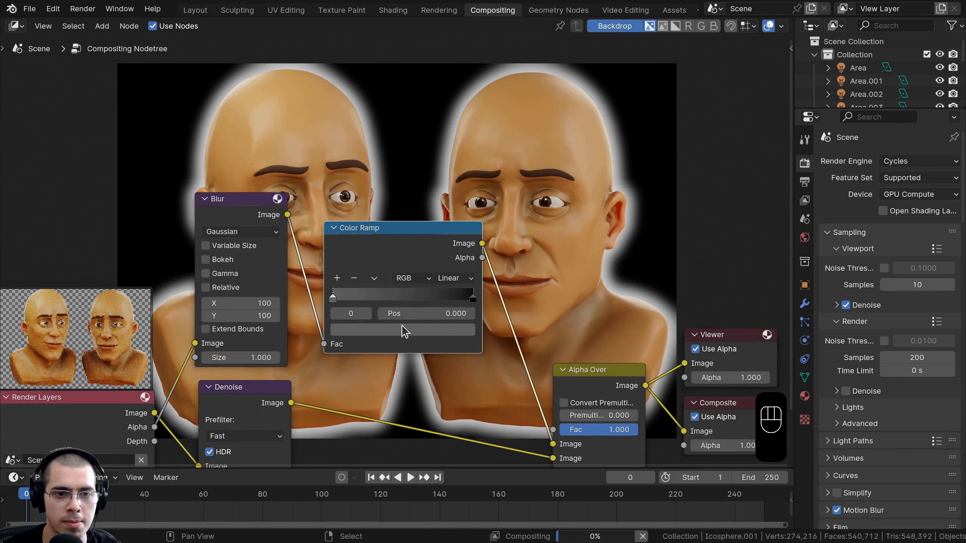
middle_drag(409, 324, 329, 436)
scroll(397, 231, down, 1)
middle_drag(397, 231, 387, 307)
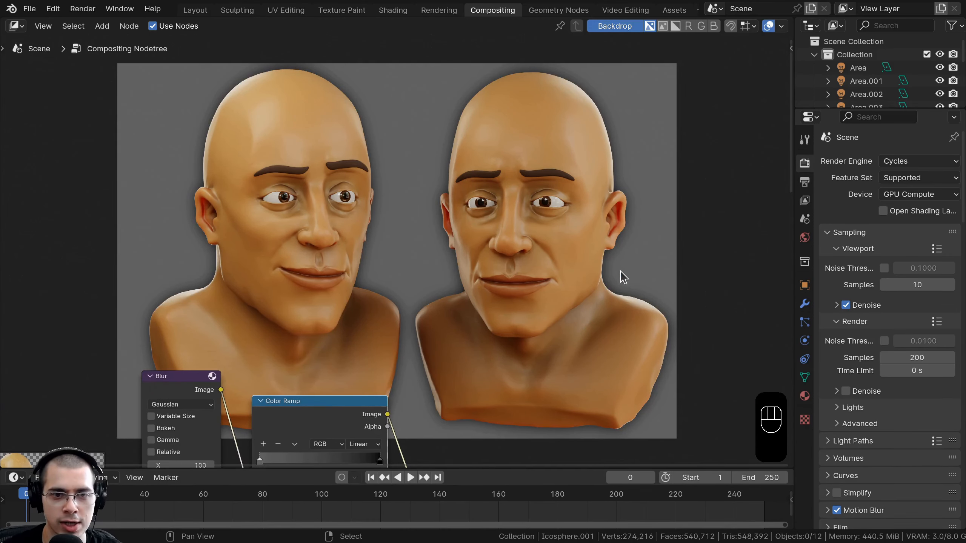
middle_drag(352, 421, 377, 212)
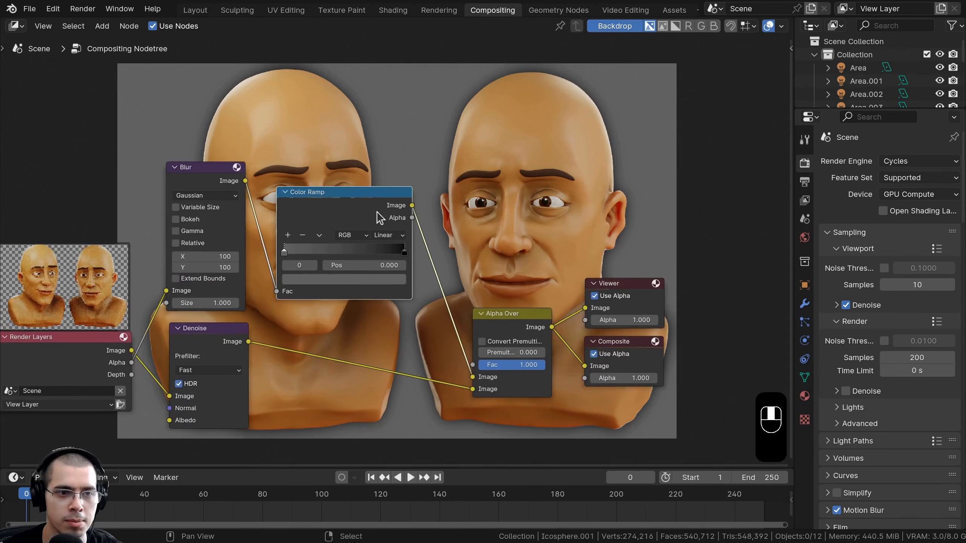
- Darken the Color Ramp's grey stop at position 0 to near-black for a dark background behind the busts
click(323, 279)
drag(396, 165, 396, 186)
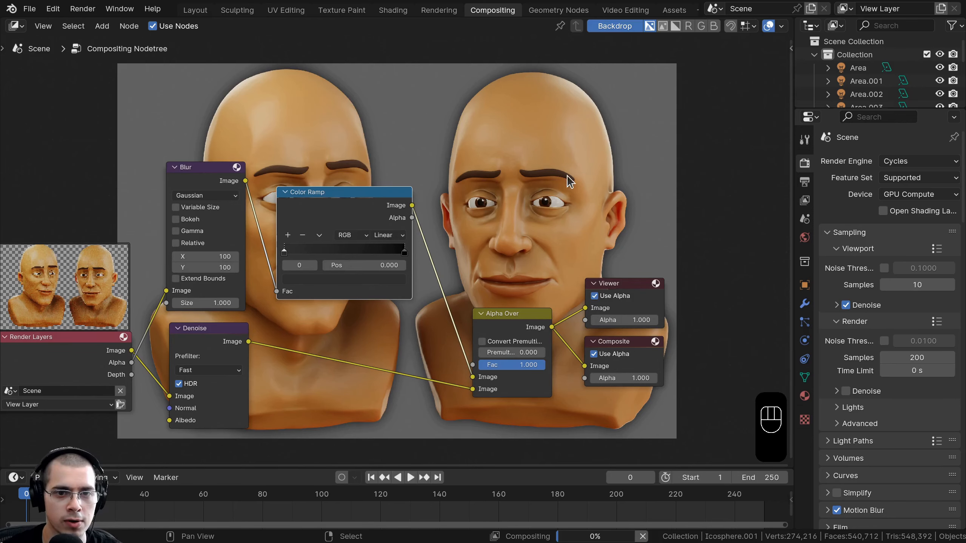
middle_drag(567, 176, 547, 322)
drag(366, 351, 362, 349)
middle_drag(710, 224, 679, 281)
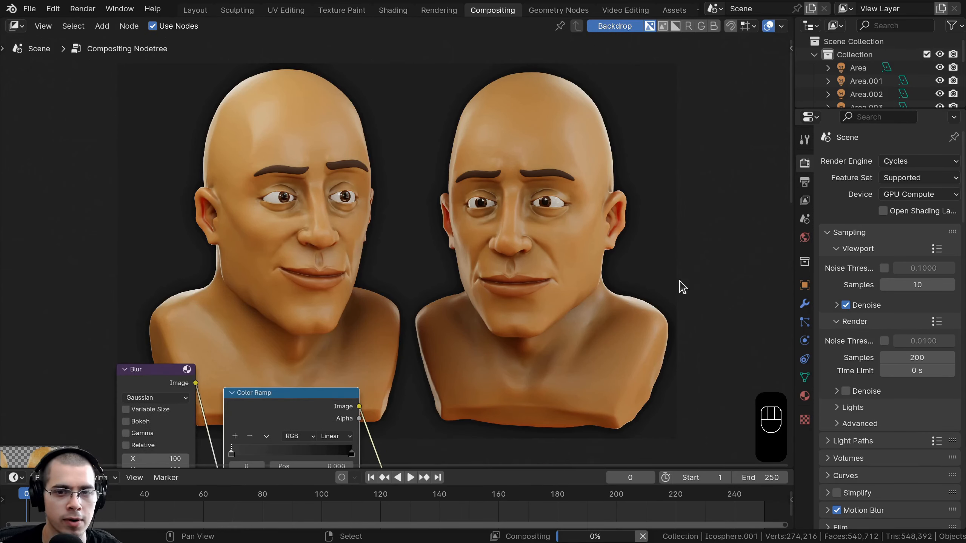
- Move the Viewer node slightly up, away from the Composite node, and display the Viewer node's properties
middle_drag(443, 252, 458, 157)
middle_drag(608, 457, 498, 310)
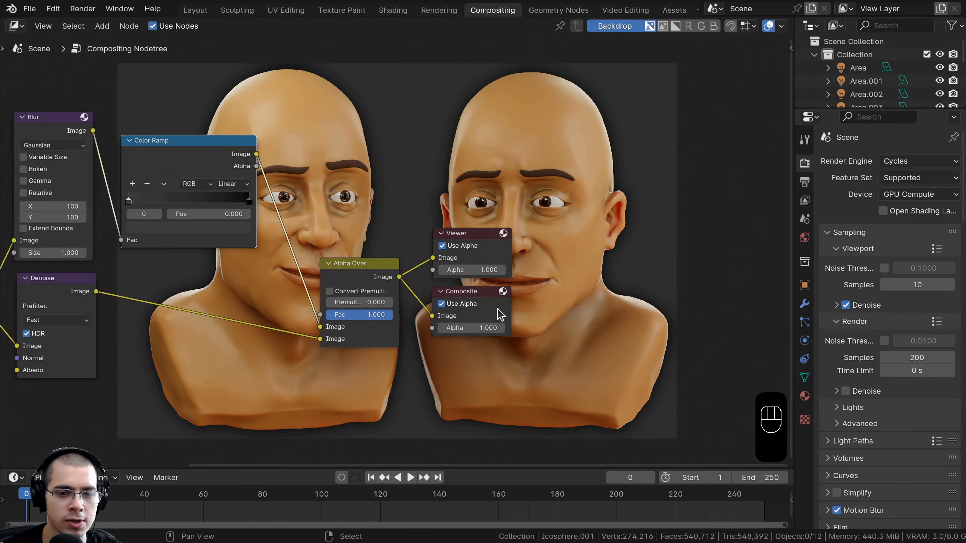
mouse_move(476, 235)
mouse_down()
mouse_move(480, 200)
mouse_move(476, 216)
mouse_up()
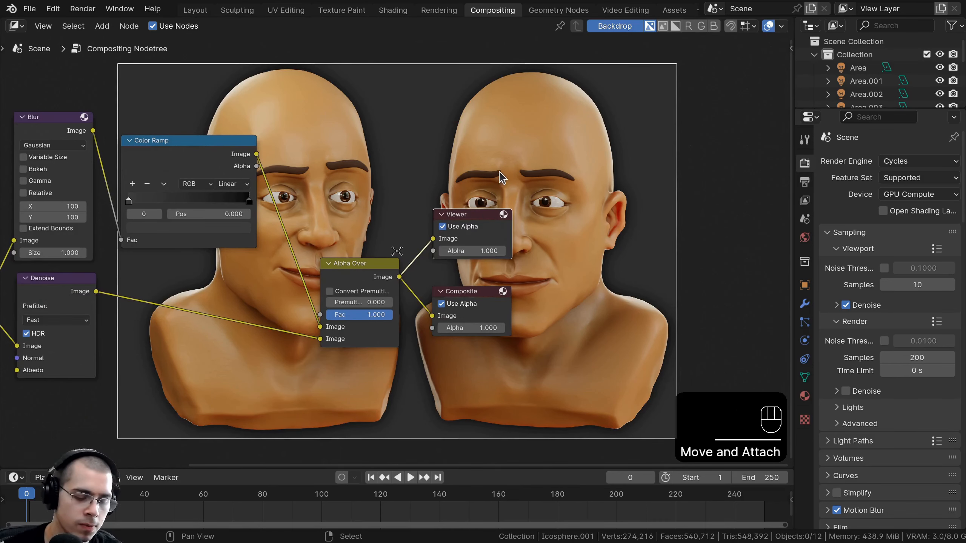
middle_drag(599, 114, 596, 119)
key(n)
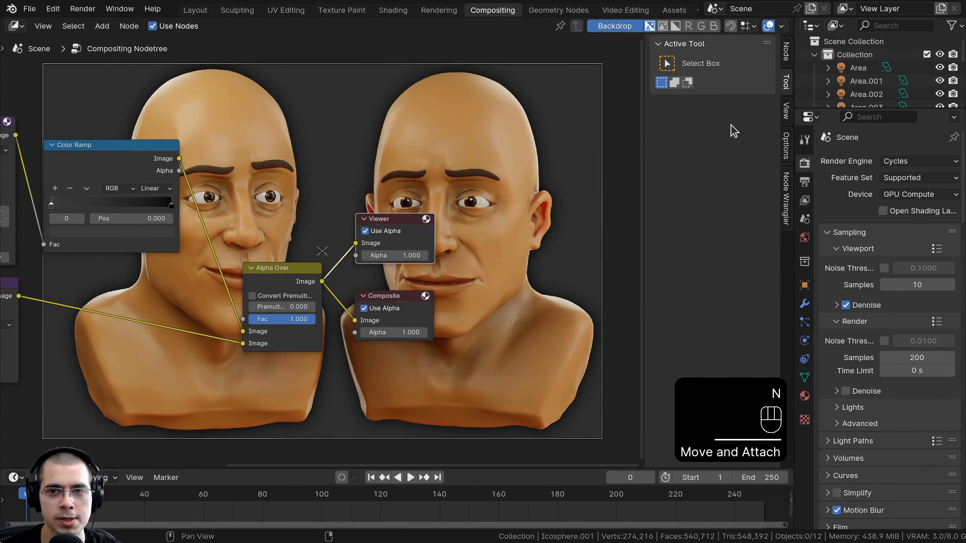
click(786, 54)
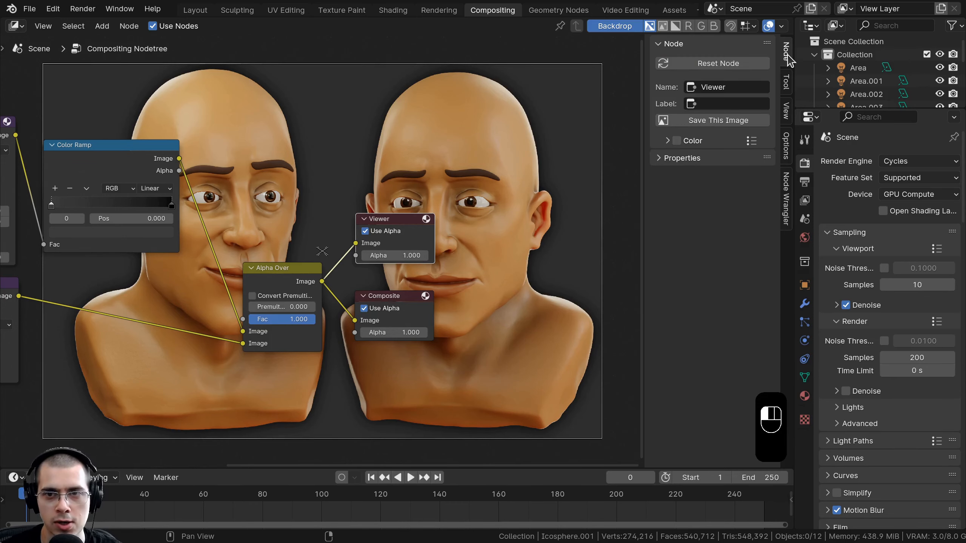
- Save the Viewer node's image in PNG format as Final Render 1.png in the Stylized Face folder
click(707, 121)
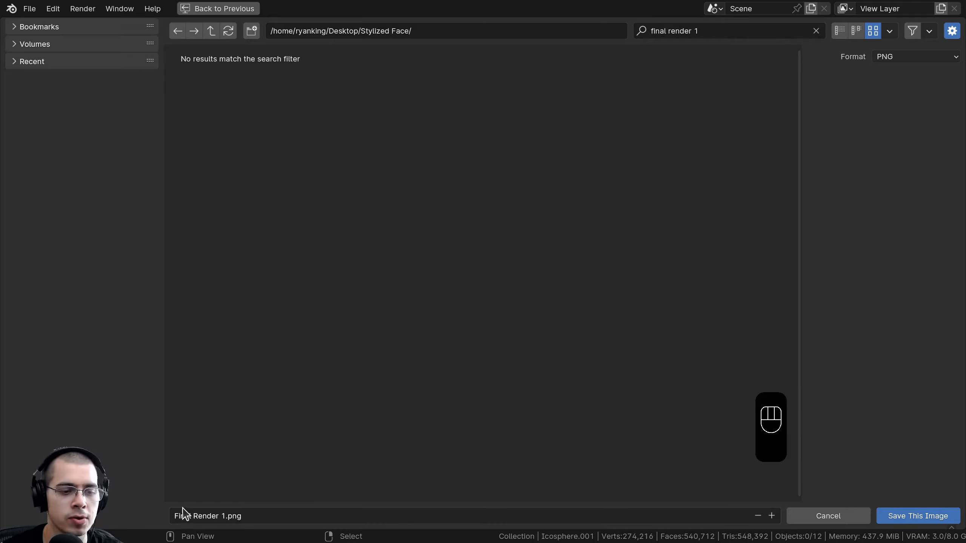
click(924, 58)
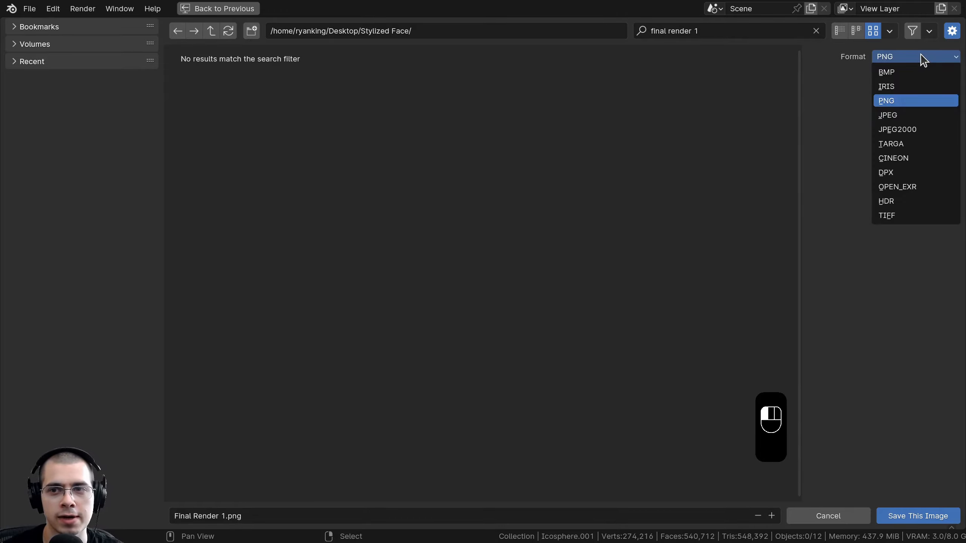
click(931, 514)
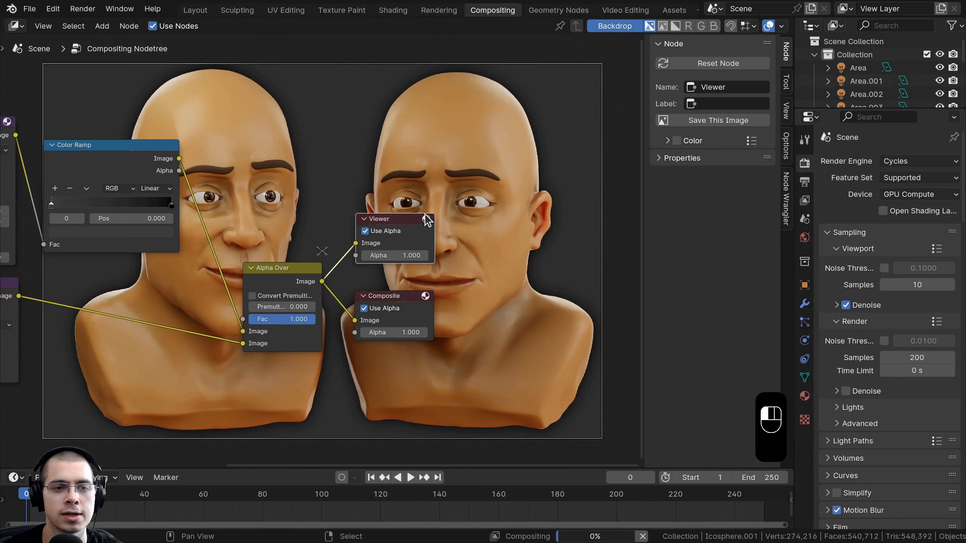
middle_drag(426, 220, 449, 232)
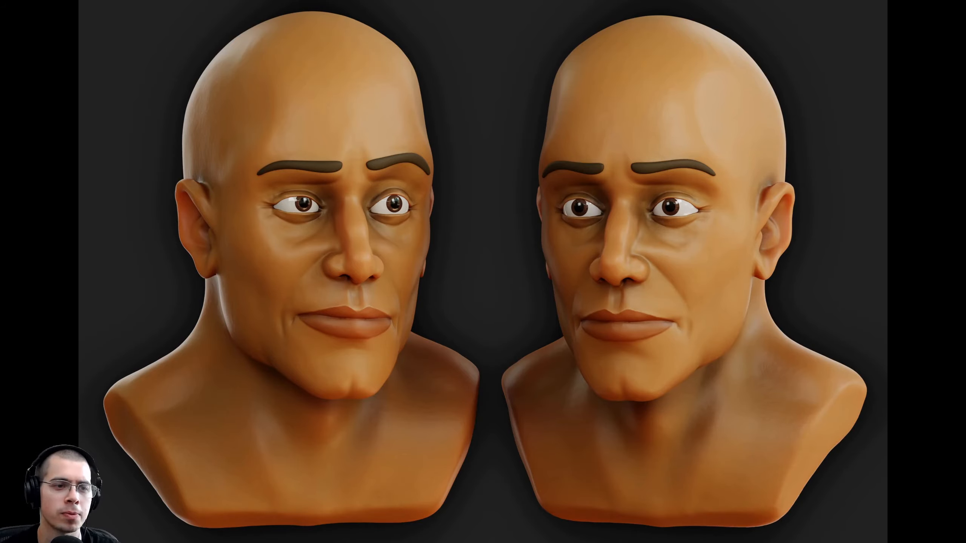
- Examine the finished bust renders, checking the eyes, nose, mouth, jaw and neck up close and comparing the two images
scroll(670, 270, up, 5)
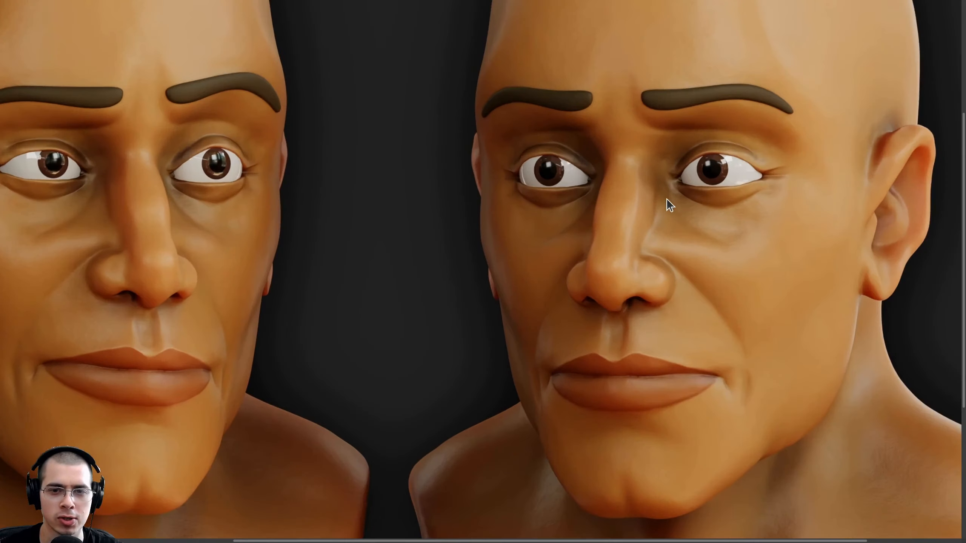
scroll(624, 160, down, 1)
drag(756, 142, 662, 240)
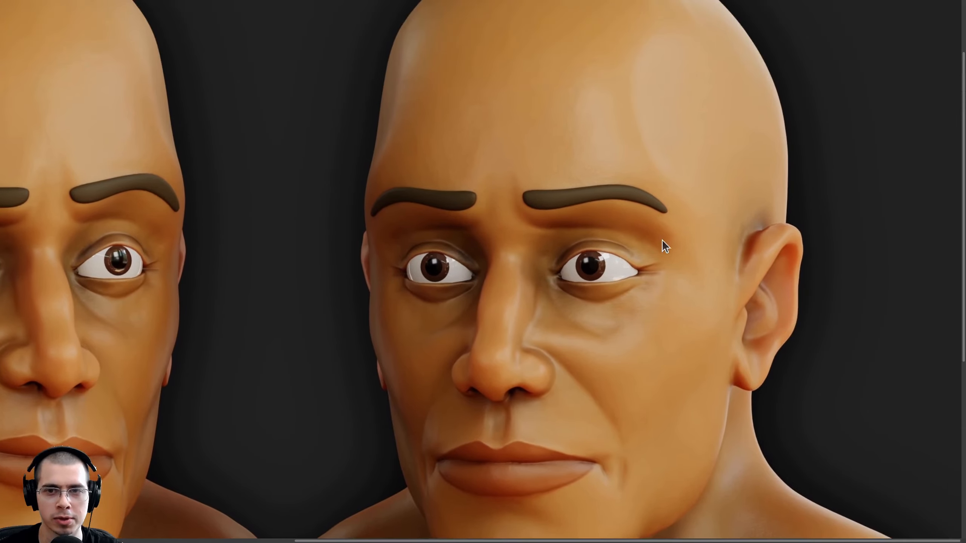
scroll(760, 279, up, 1)
drag(747, 396, 751, 203)
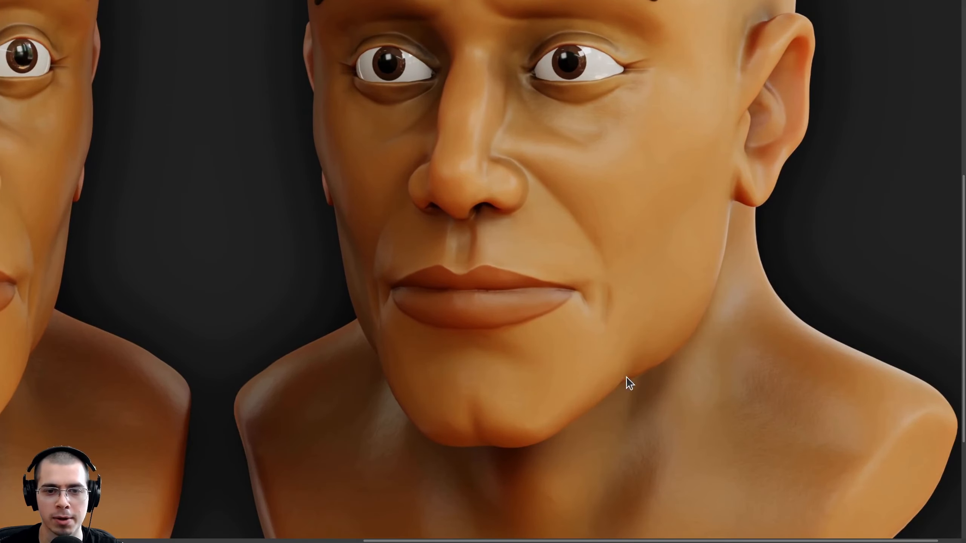
drag(574, 355, 657, 405)
scroll(623, 301, down, 2)
scroll(698, 363, down, 2)
scroll(698, 362, down, 3)
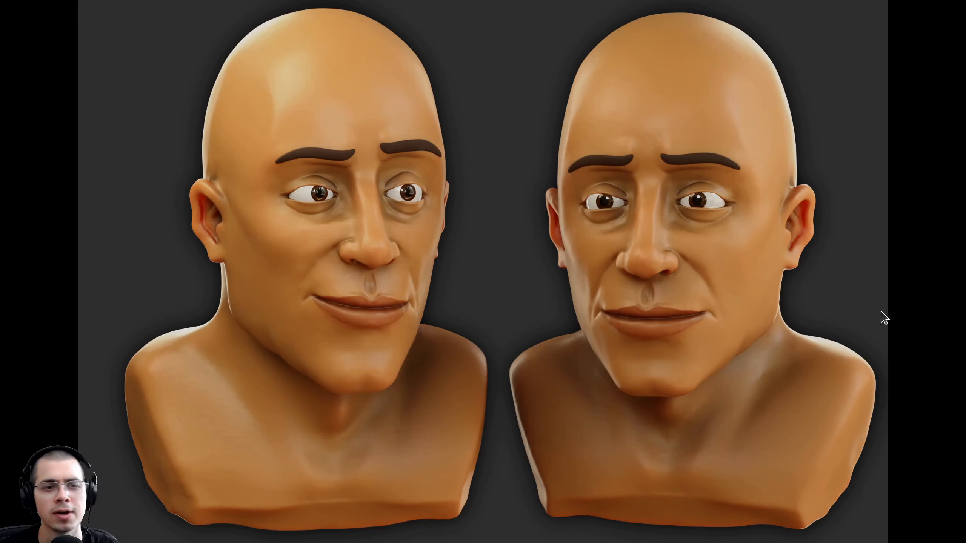
key(Right)
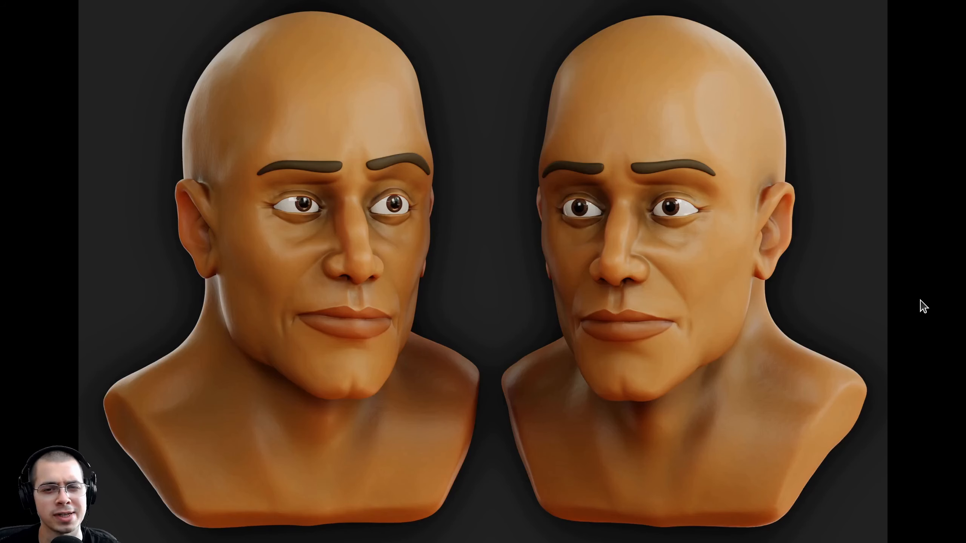